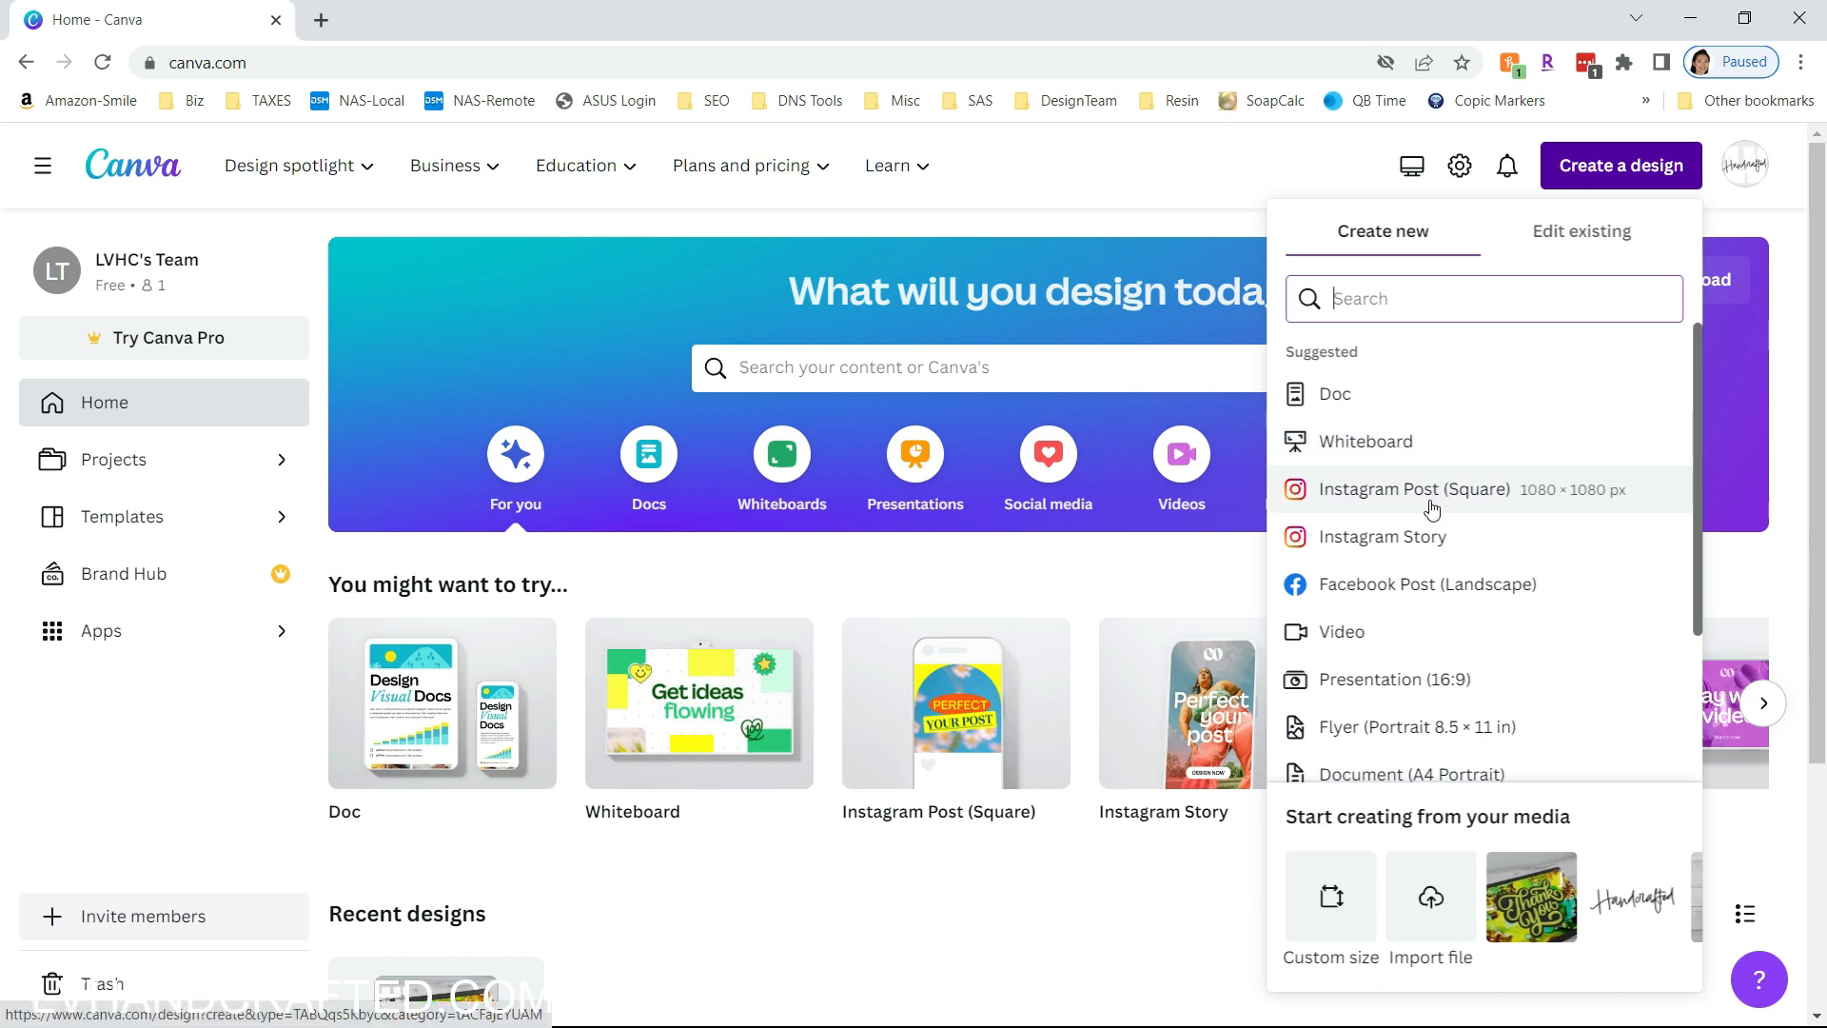
Create a new YouTube Thumbnail design from the suggested design types
scroll(1423, 539, down, 2)
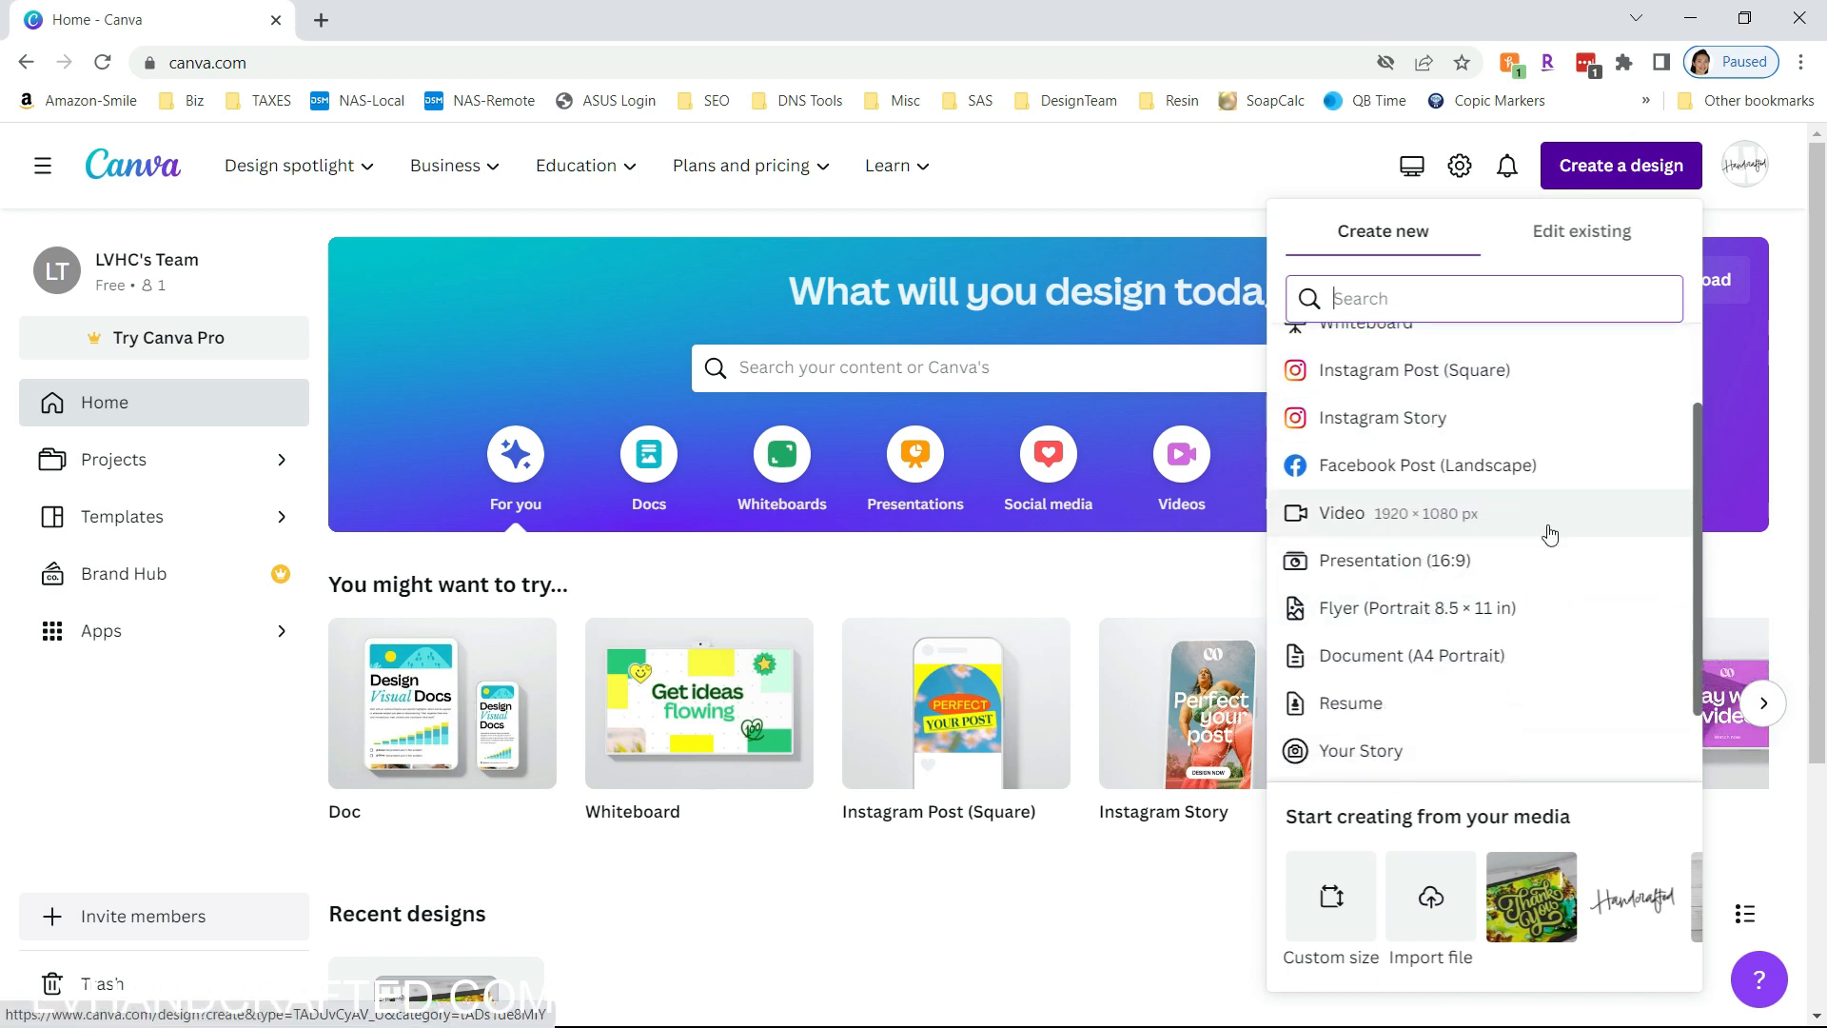
scroll(1546, 530, down, 1)
scroll(1464, 655, down, 1)
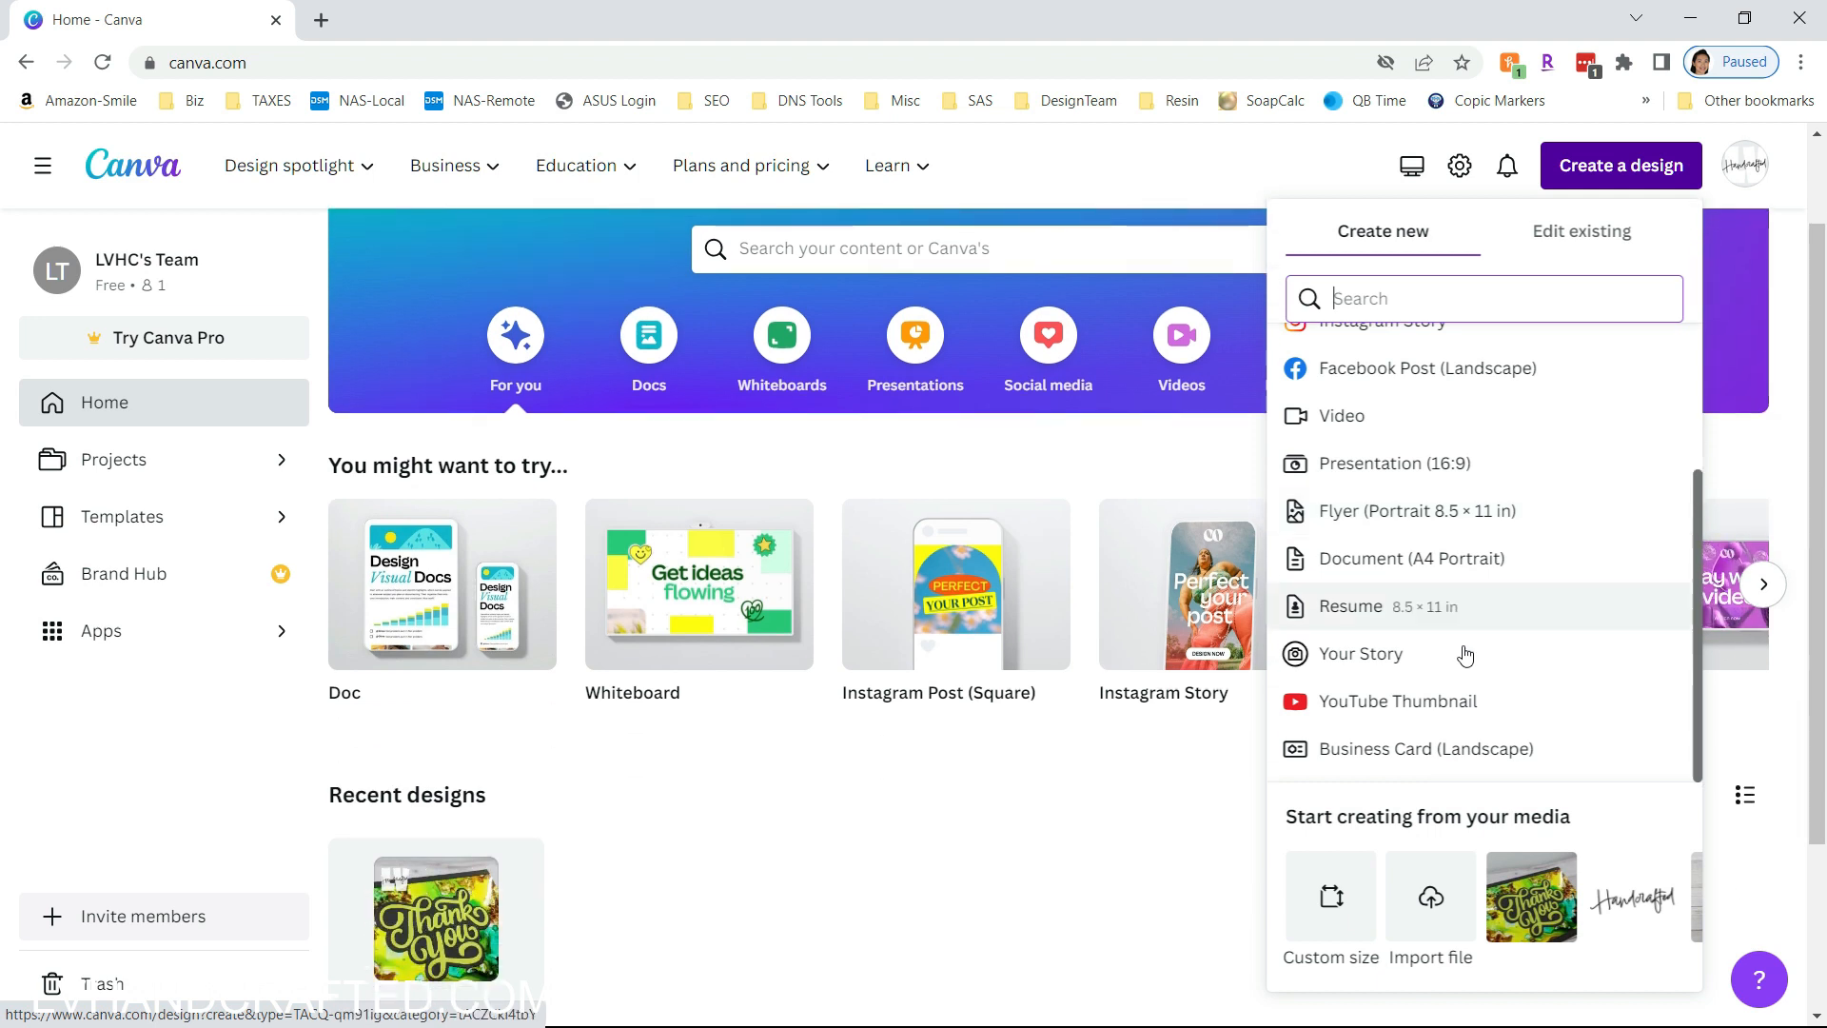
click(1427, 704)
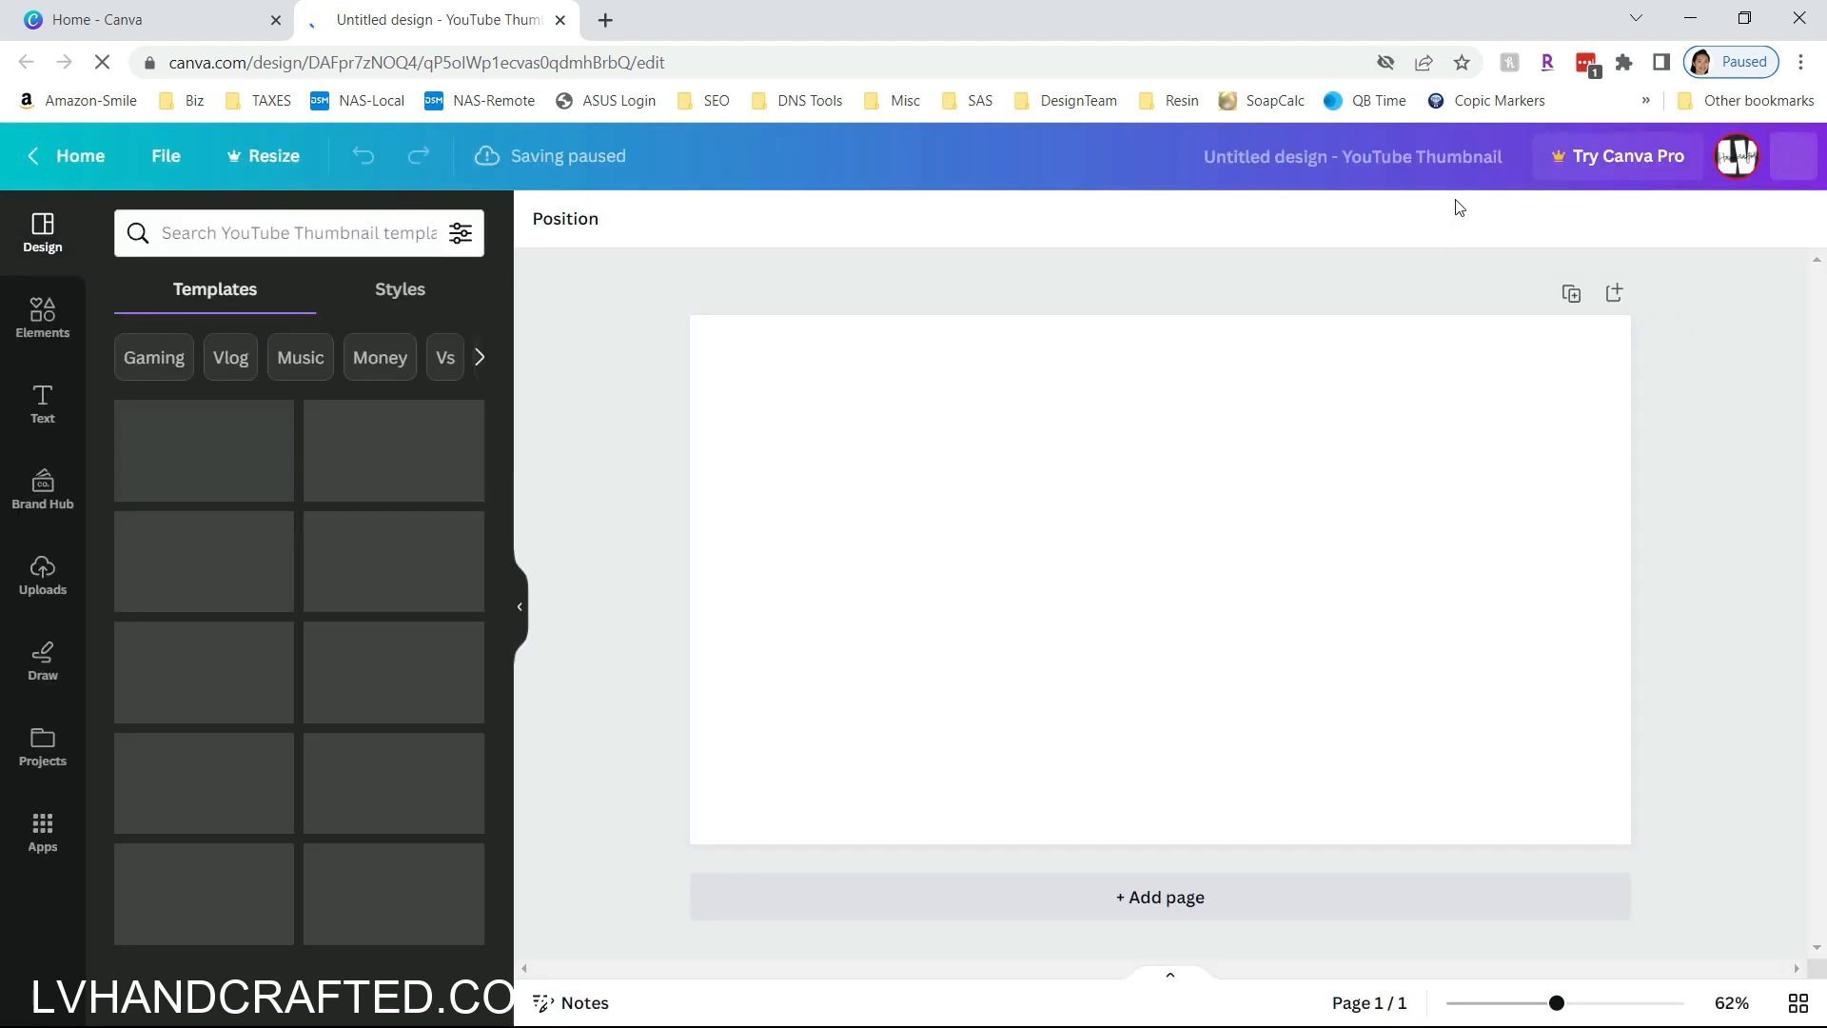
Rename the design "Creating a YT Thumbnail Template"
click(1301, 155)
key(BackSpace)
text(Creating a YT Thumbnail Template)
click(970, 420)
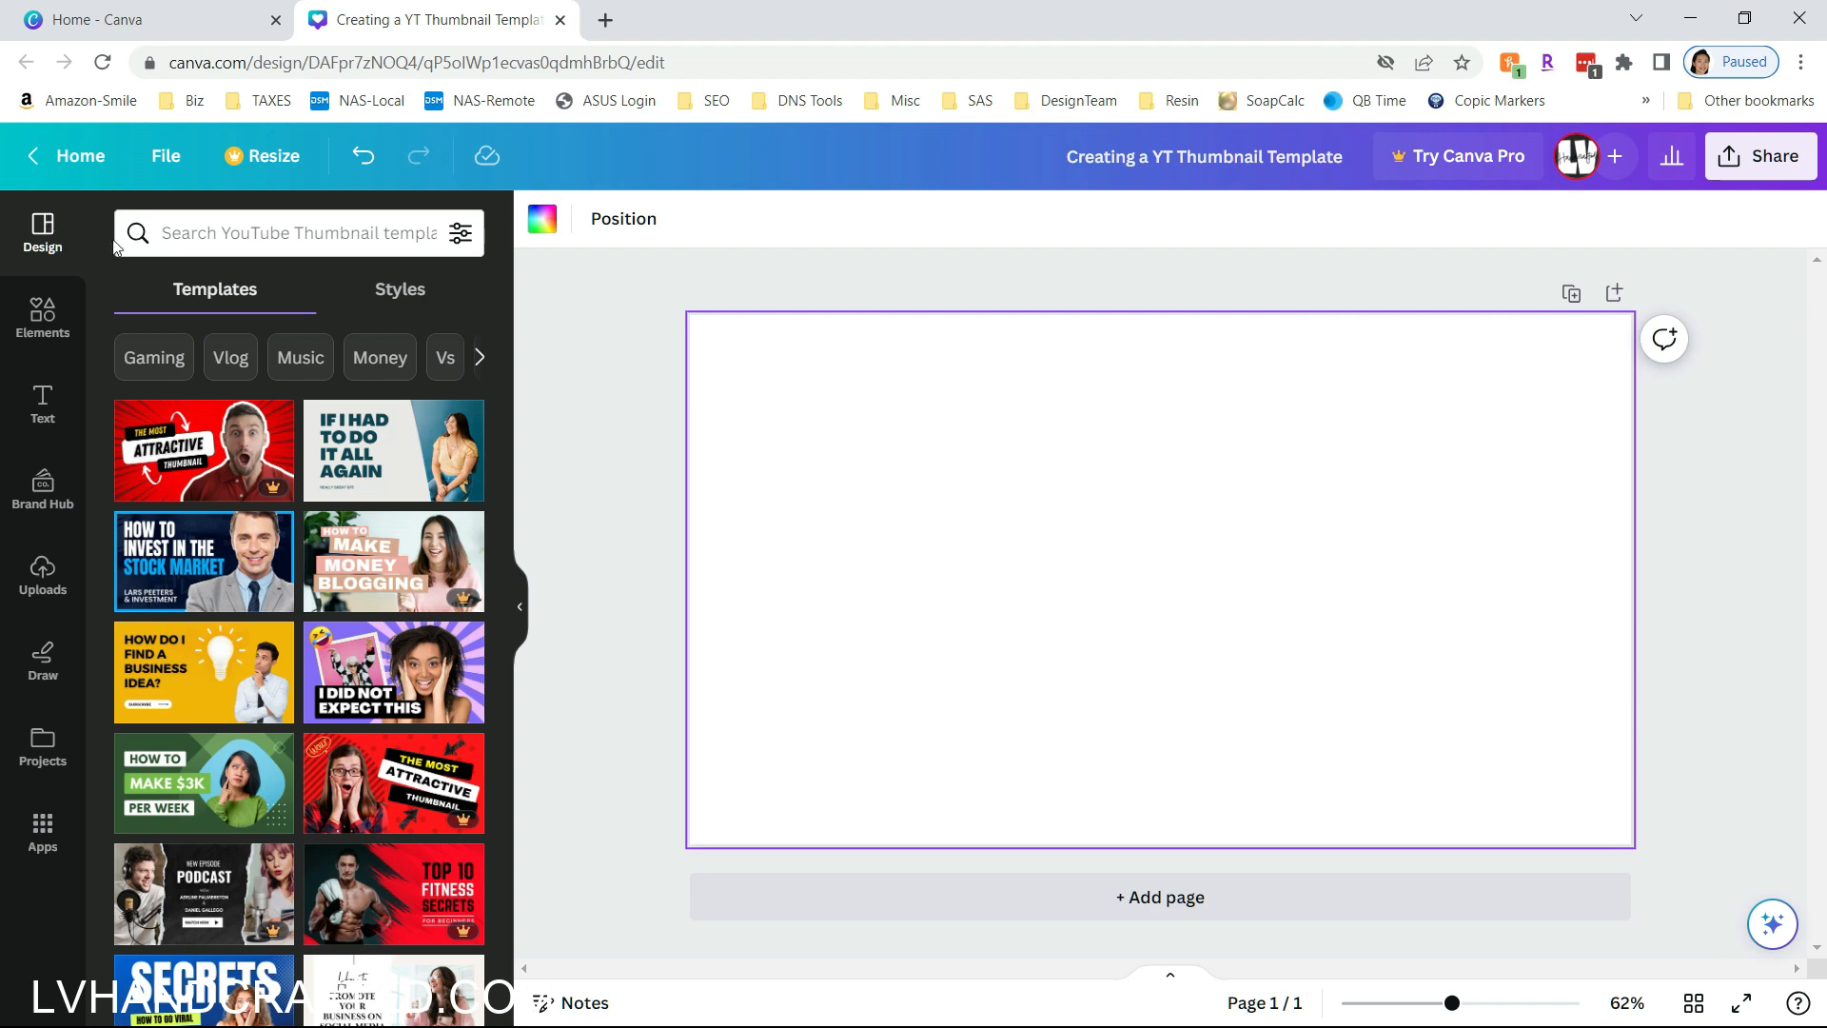
Search the thumbnail templates for "summer" and browse the results
click(163, 233)
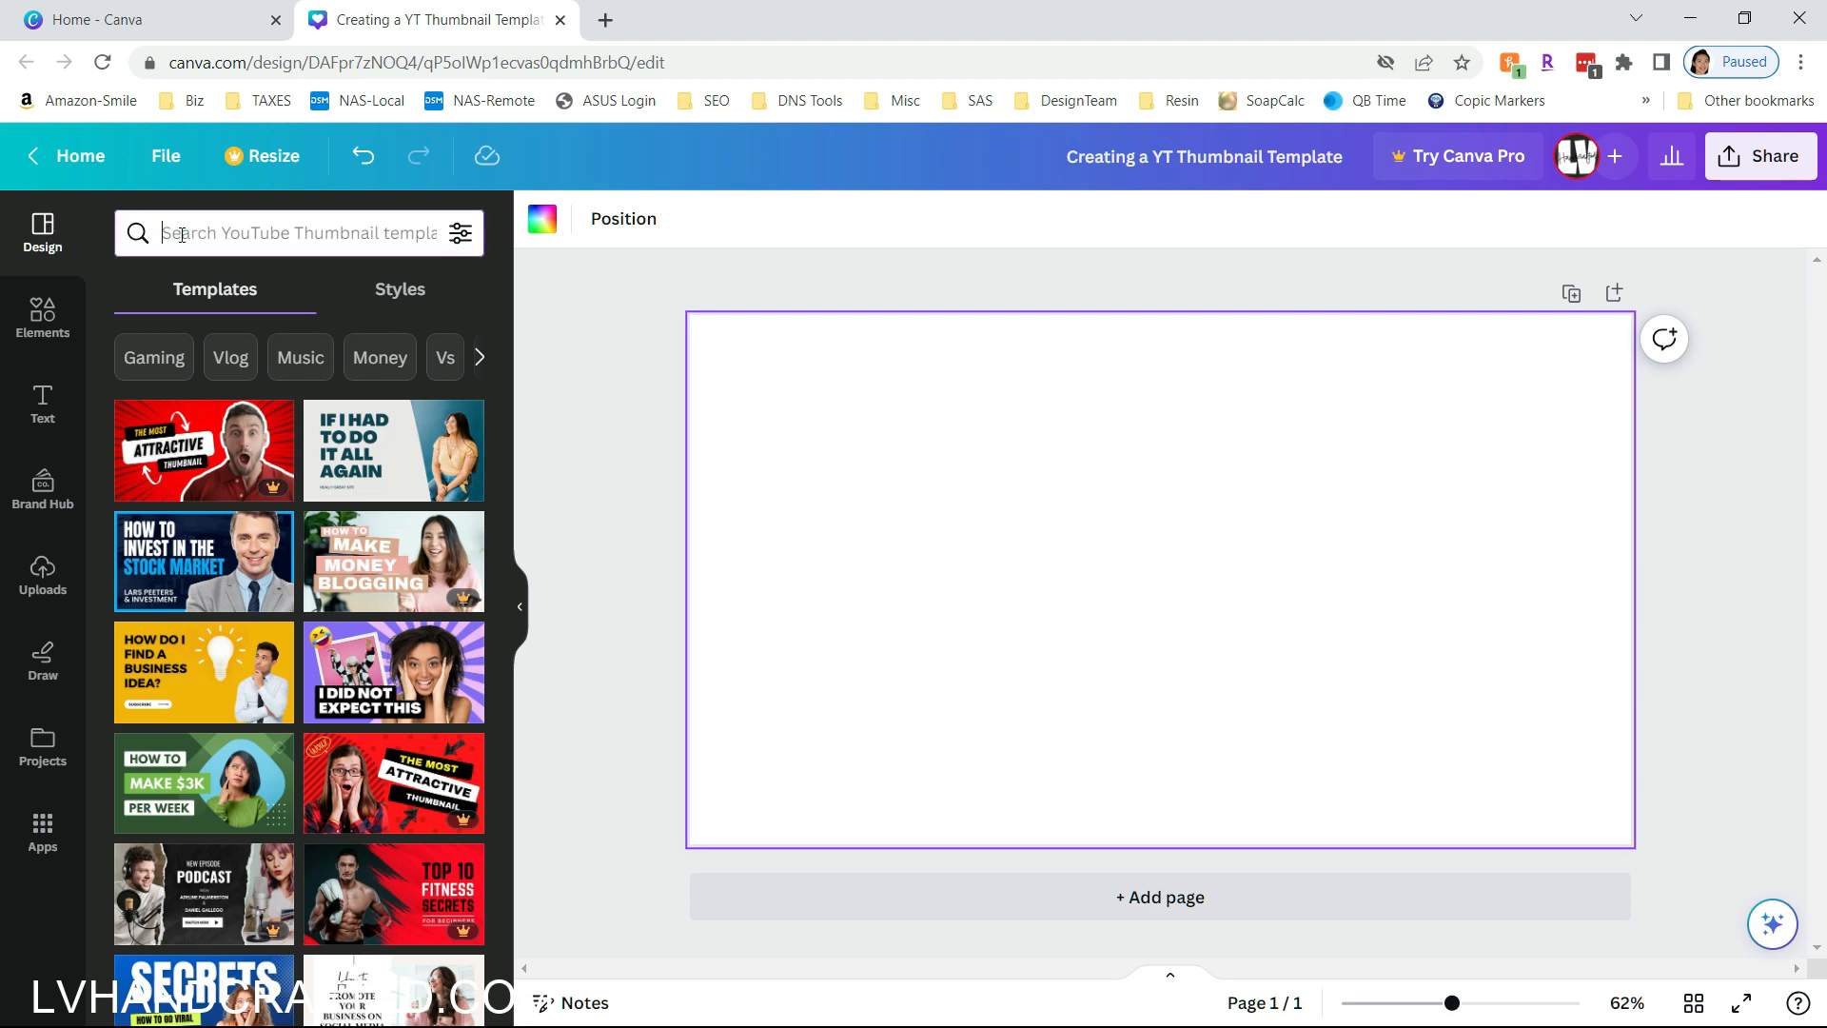
text(summer)
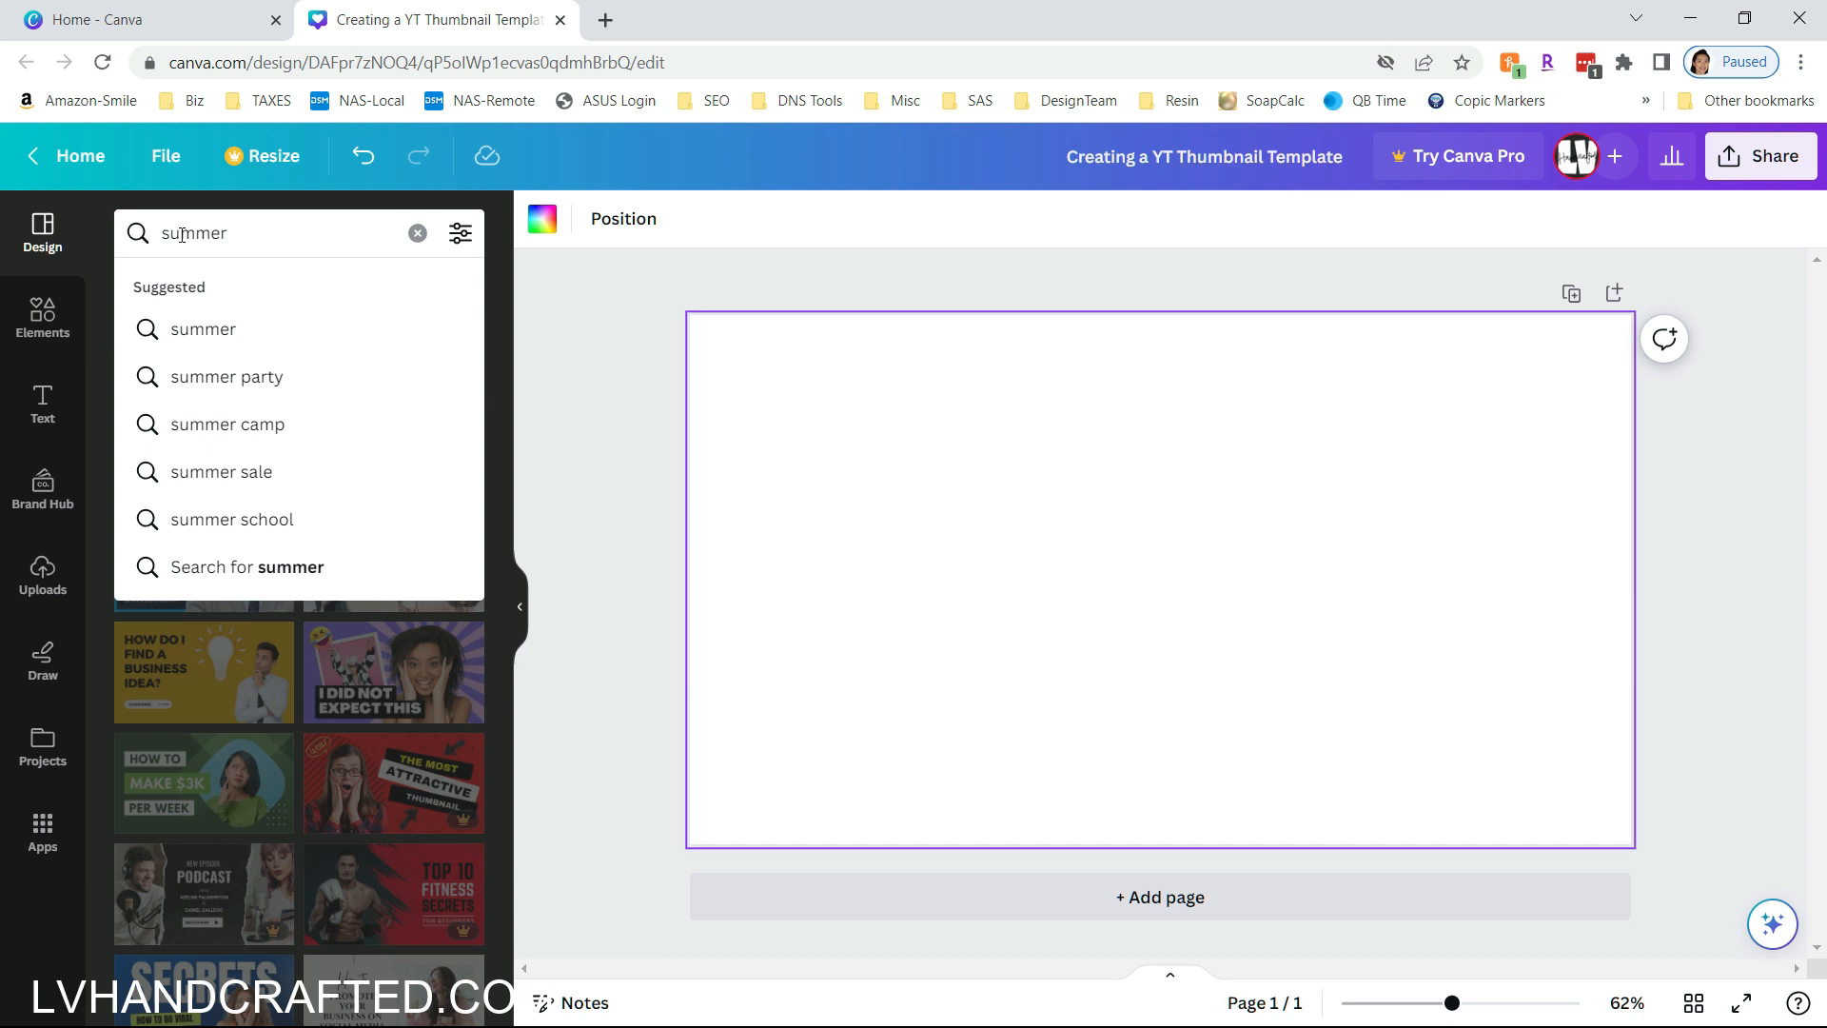
key(Return)
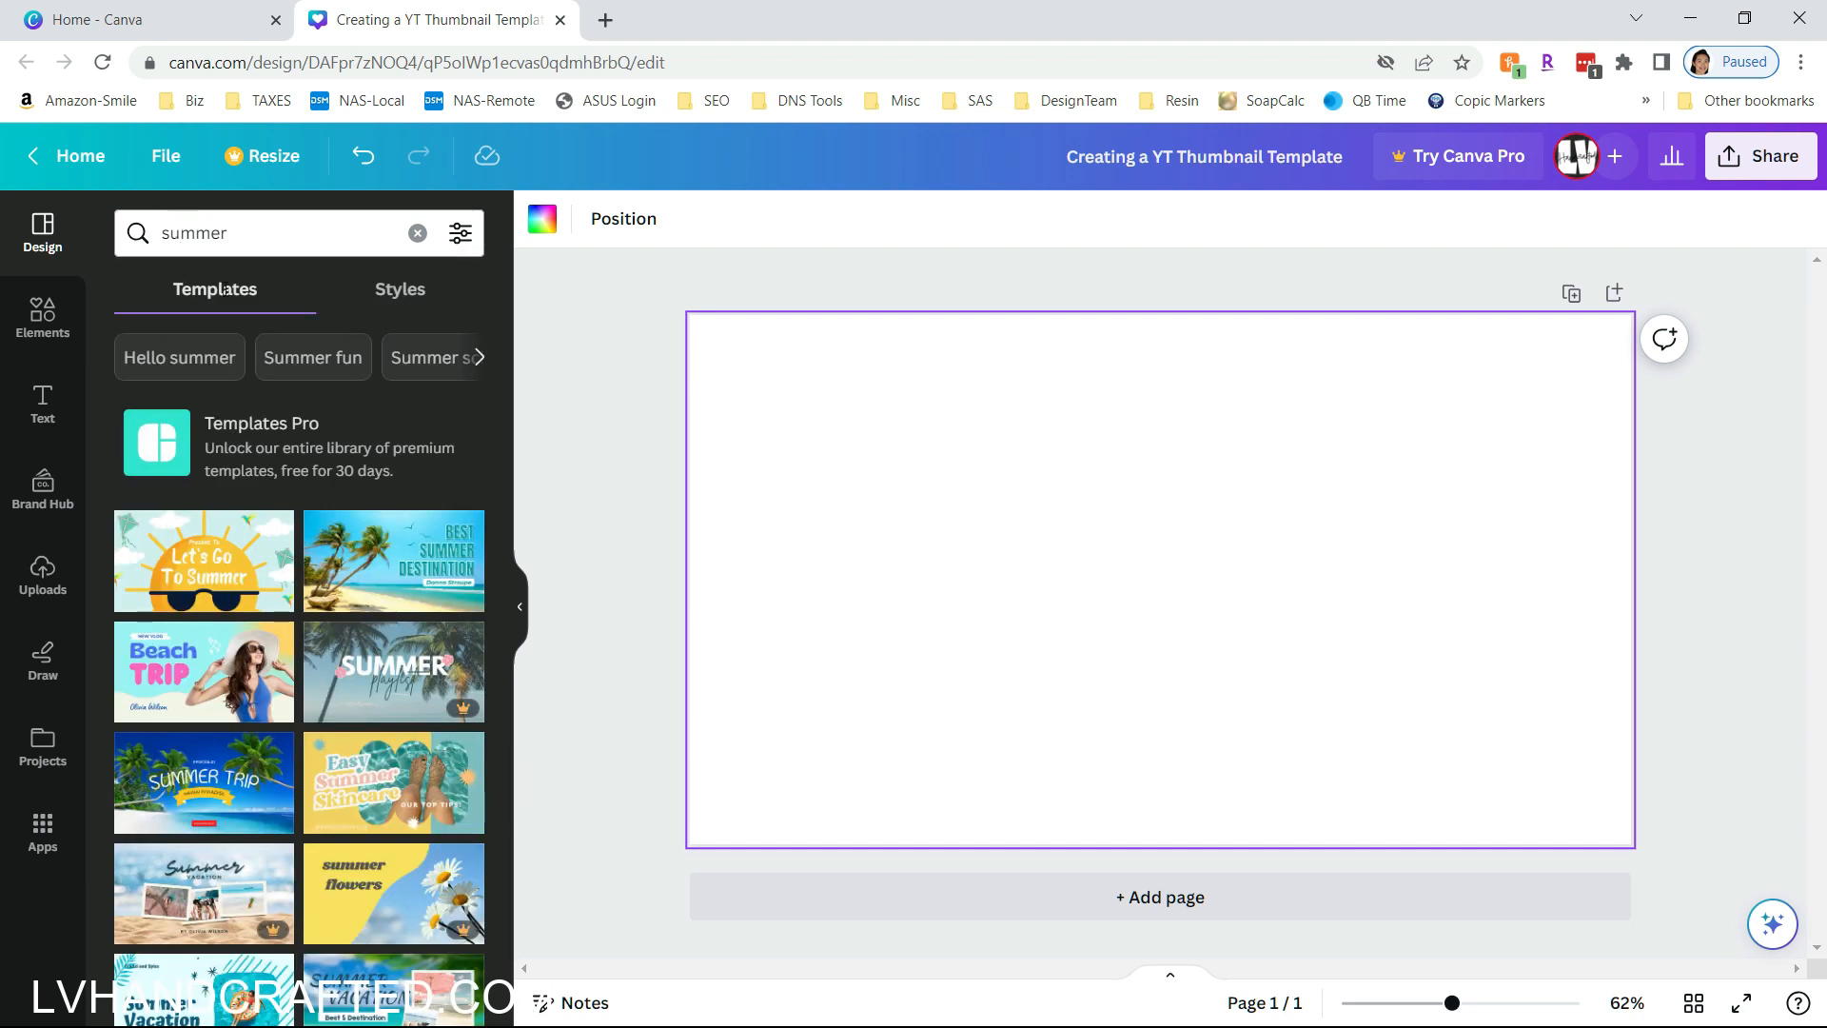
scroll(377, 918, down, 3)
scroll(378, 918, down, 3)
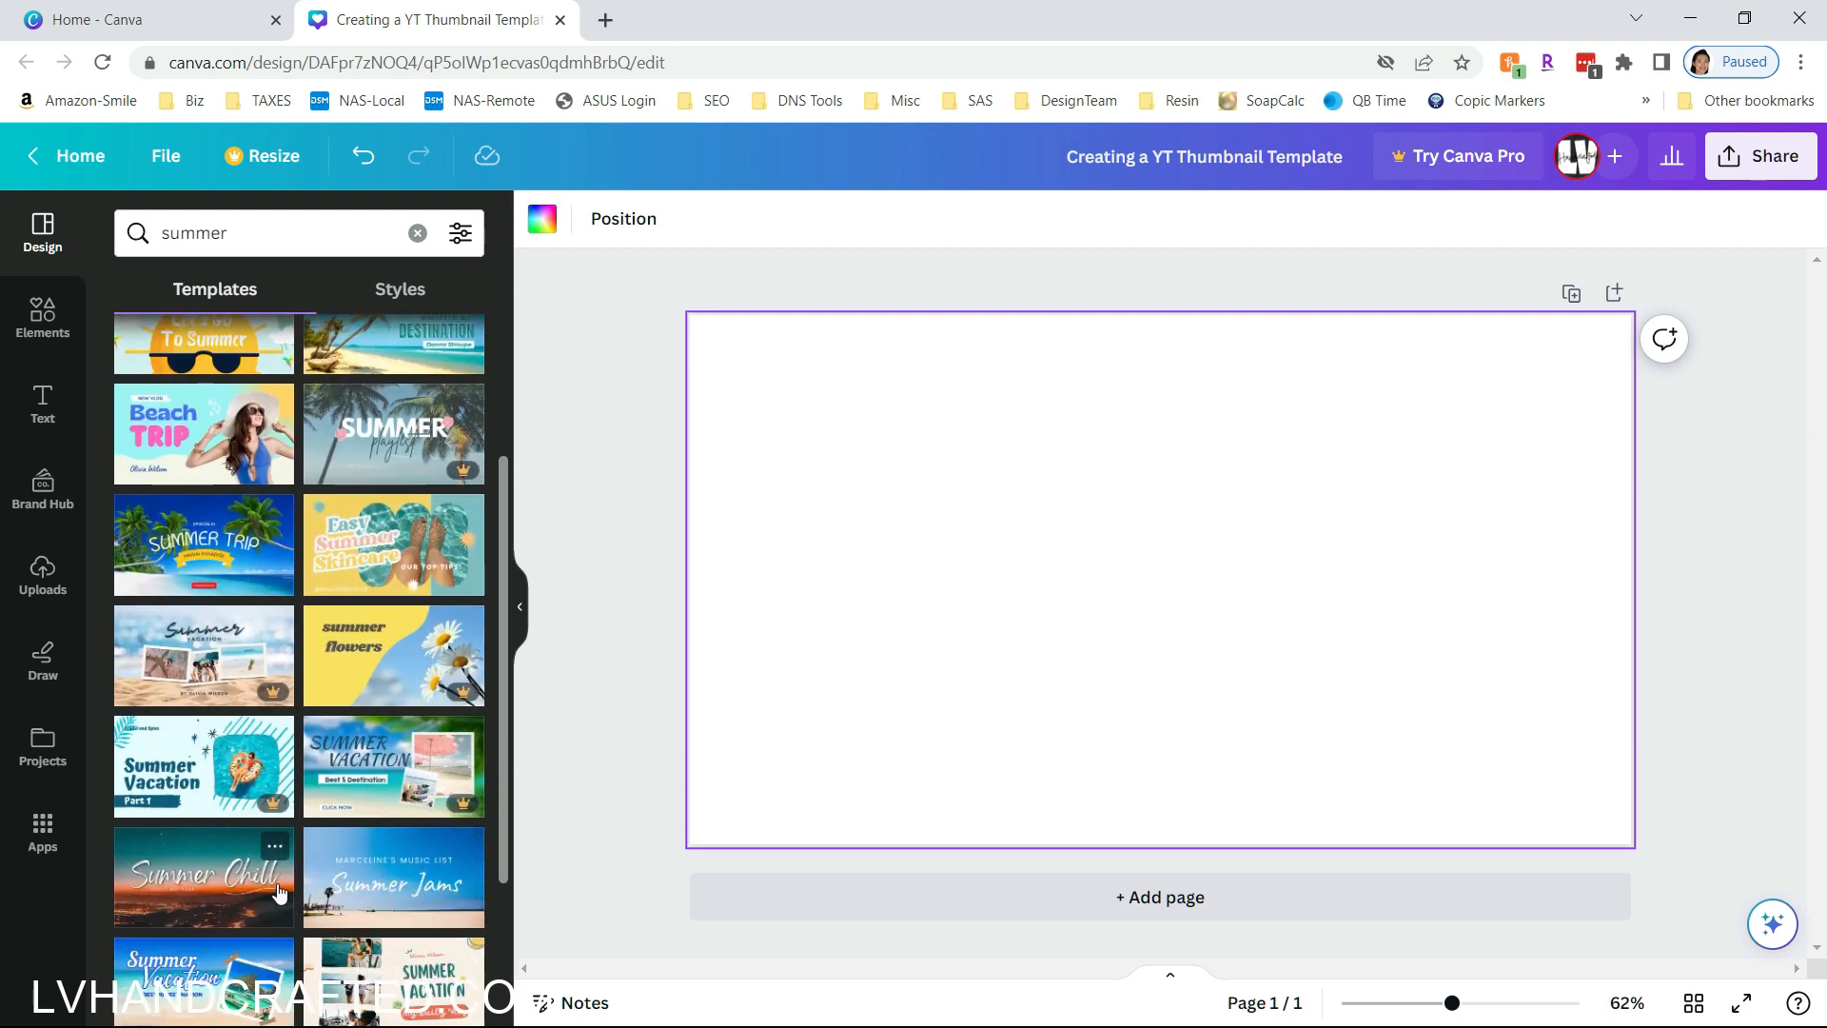
scroll(380, 761, down, 2)
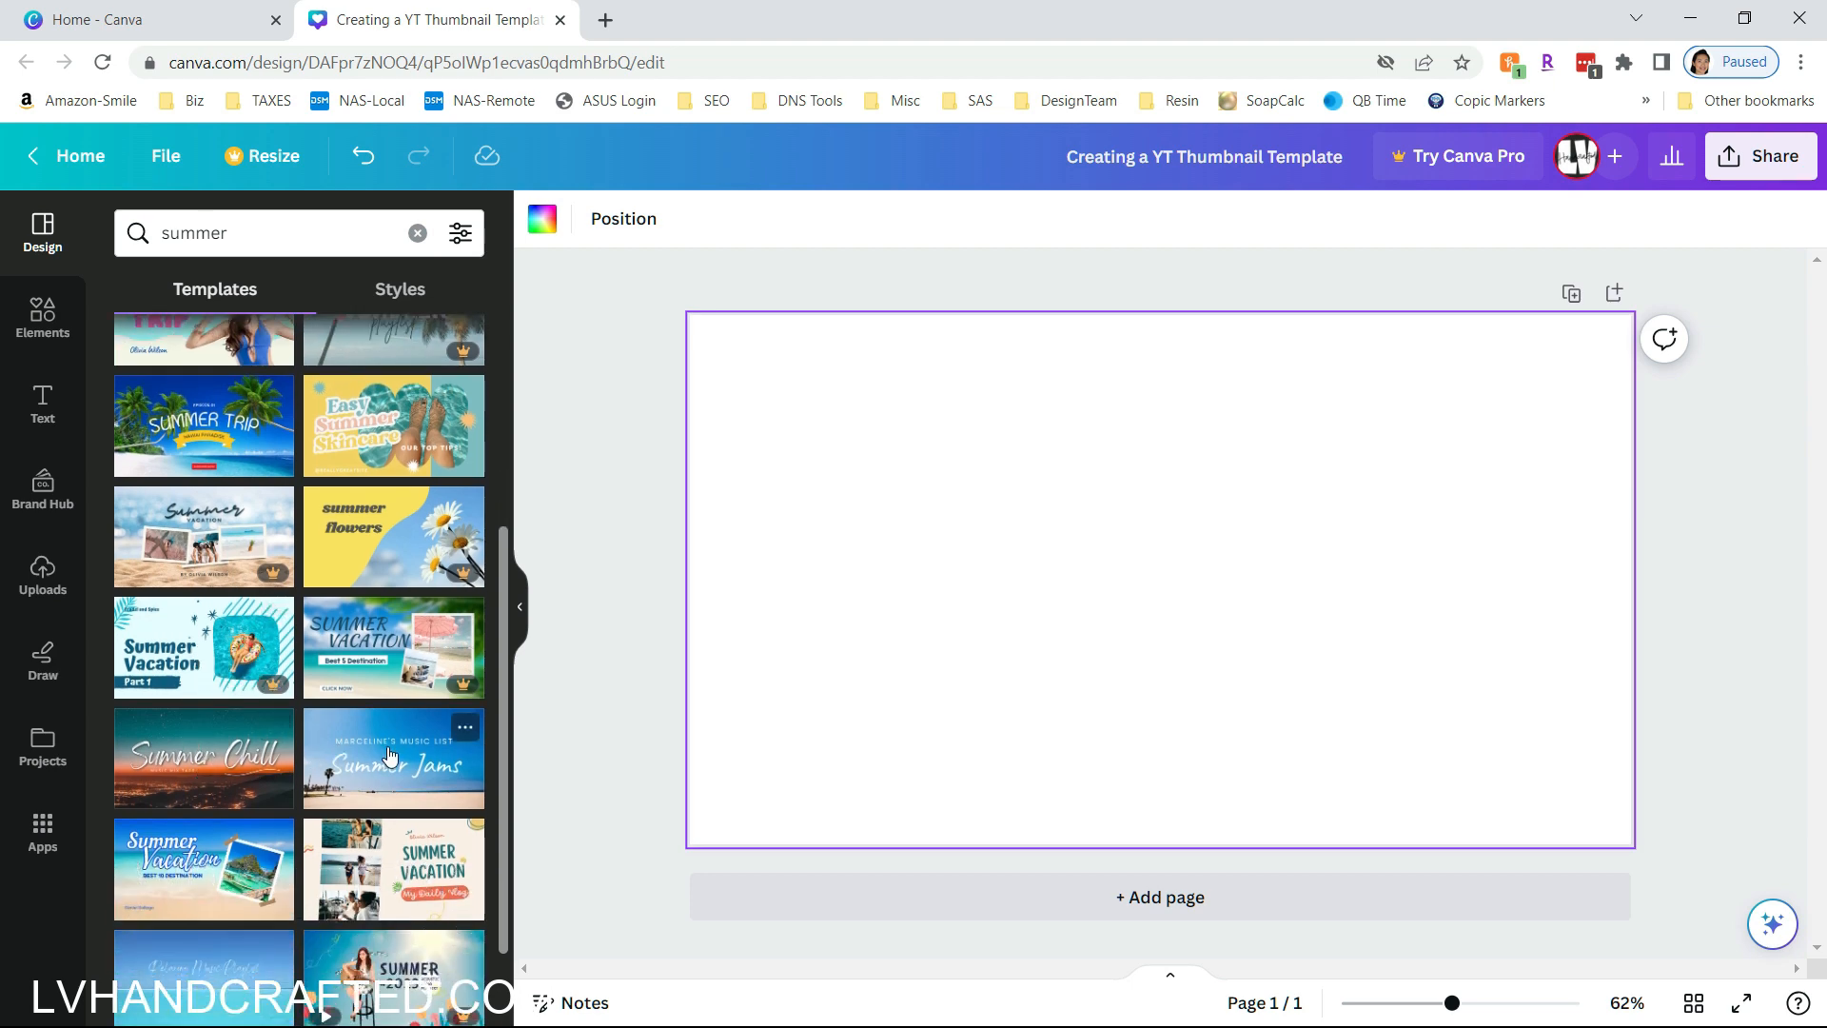
Try to apply the Summer Vacation Part 1 template and close the upgrade offer
click(187, 657)
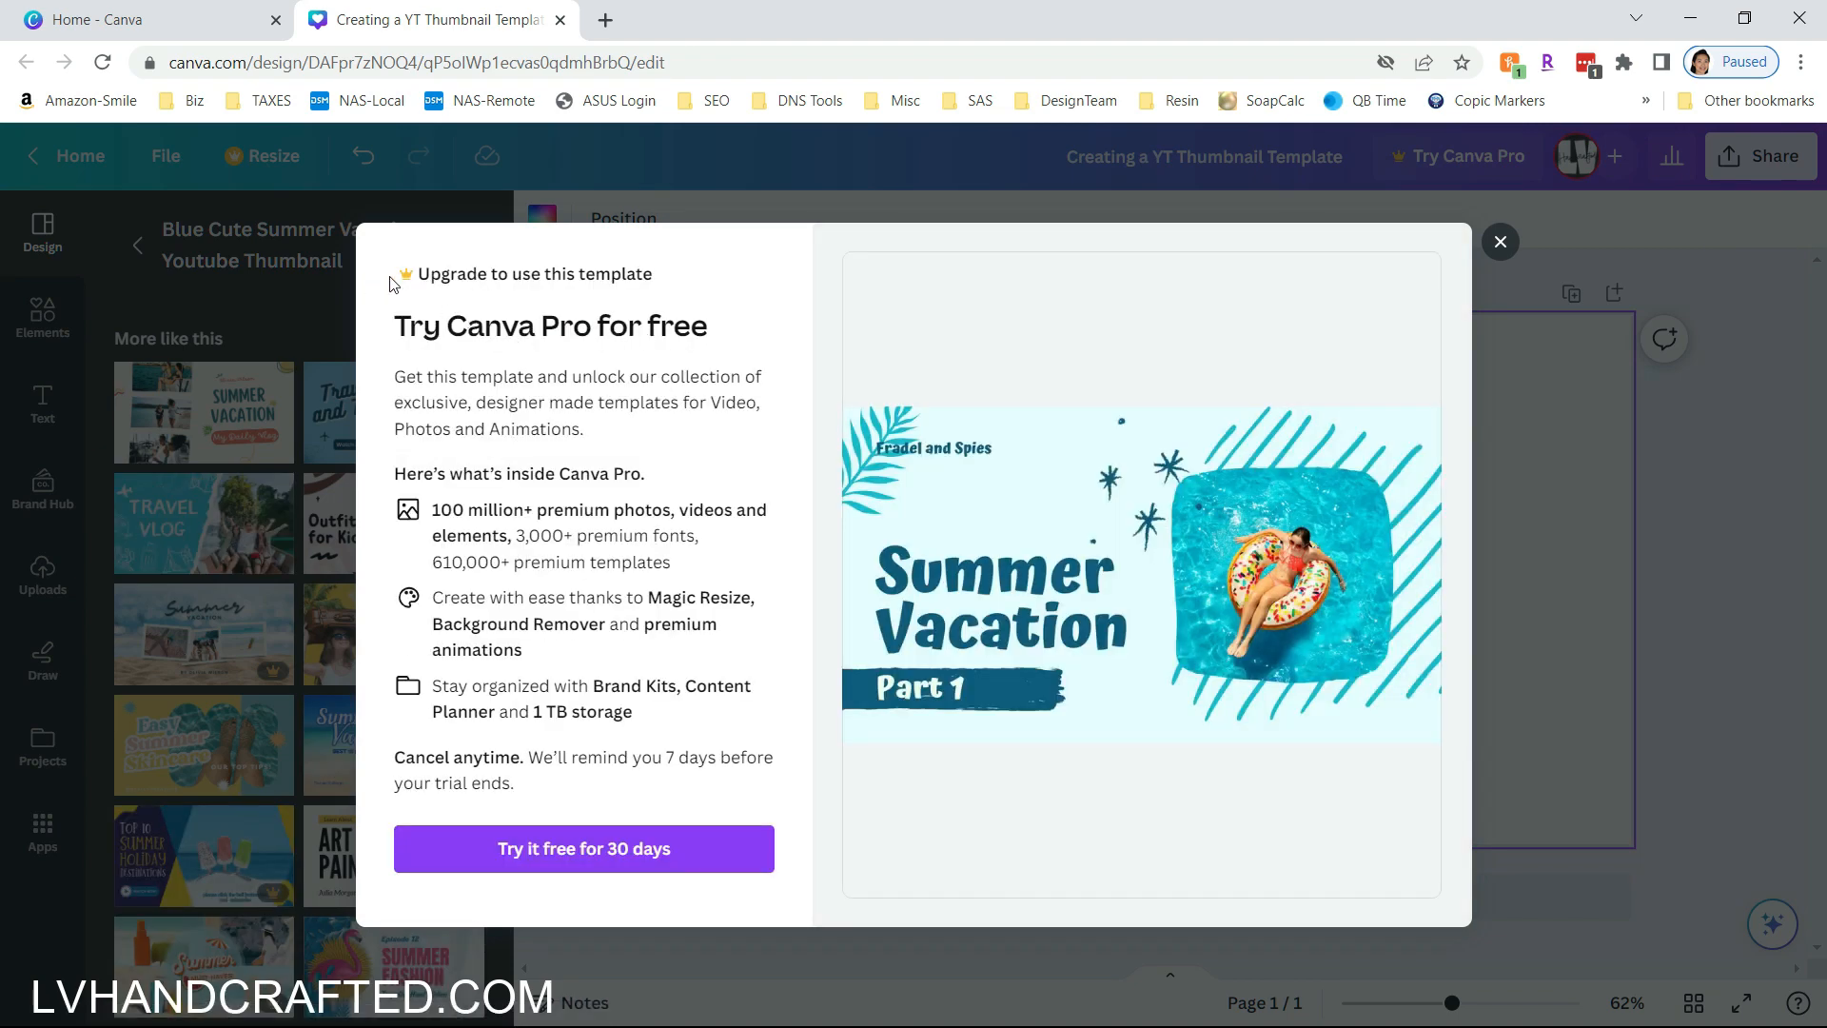
click(1501, 243)
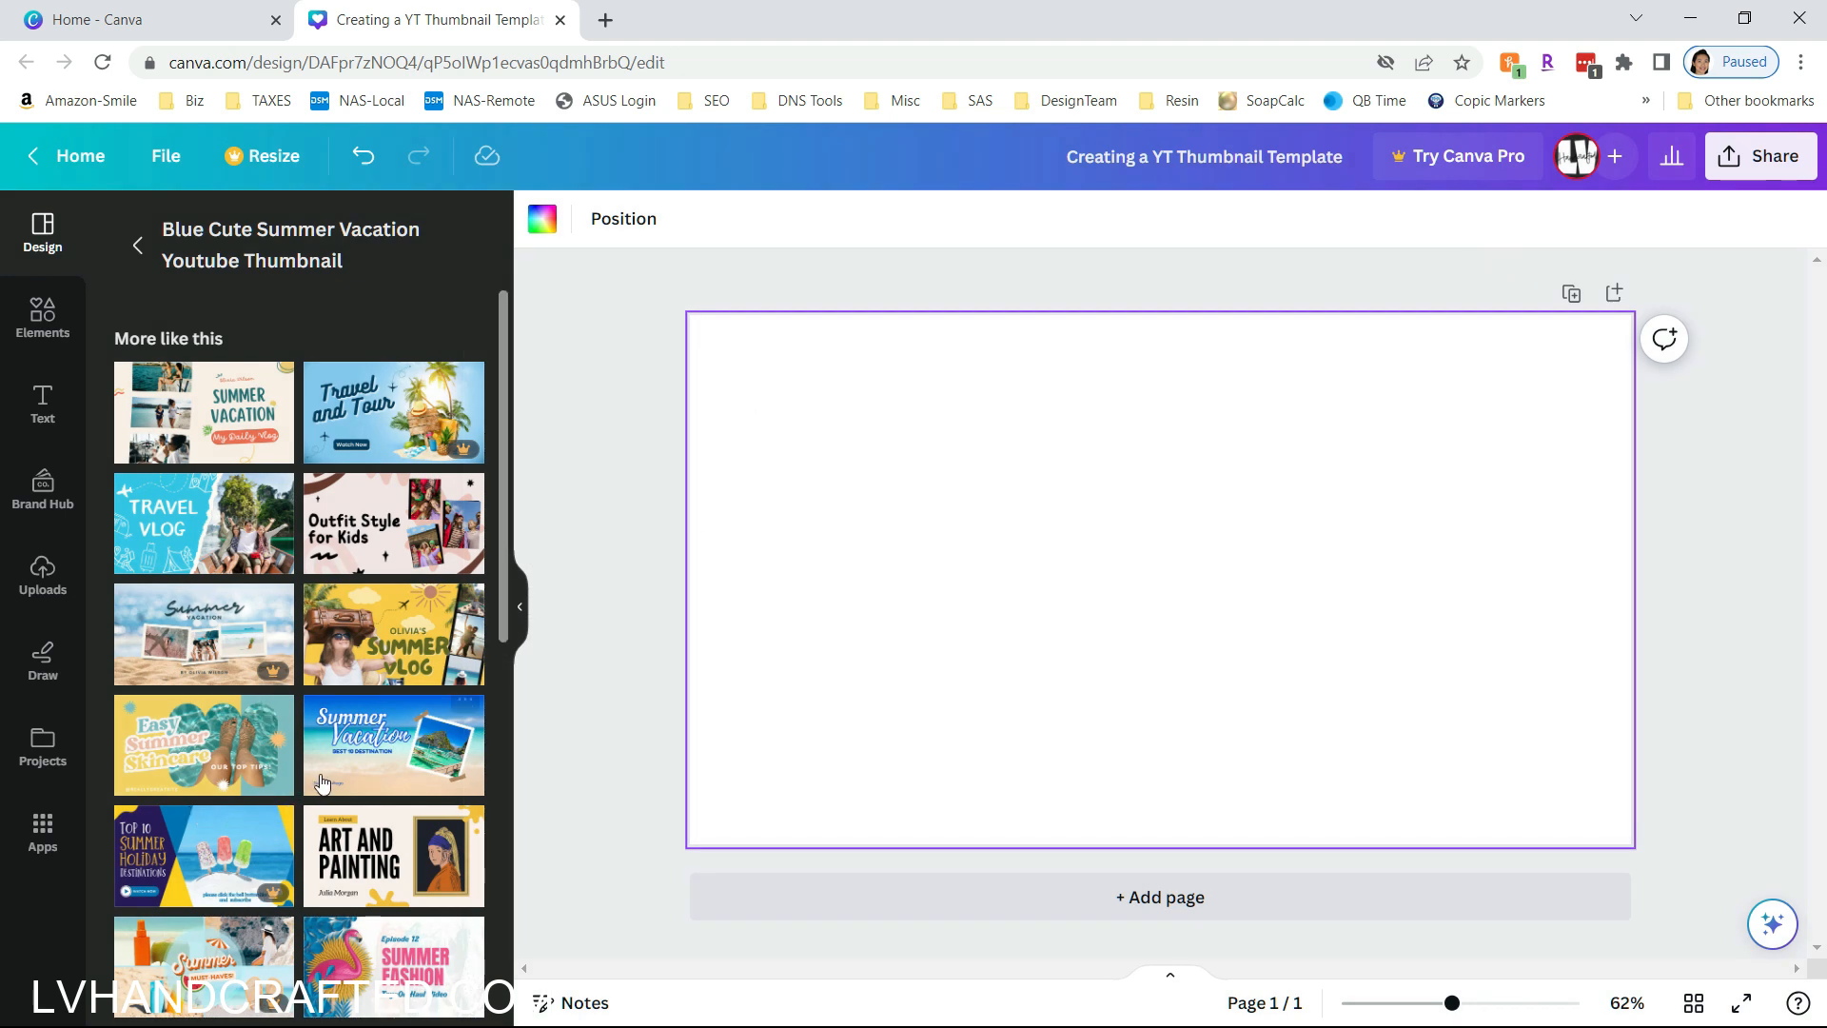
Browse the templates similar to the Blue Cute Summer Vacation thumbnail, then return to the summer results
scroll(321, 783, down, 1)
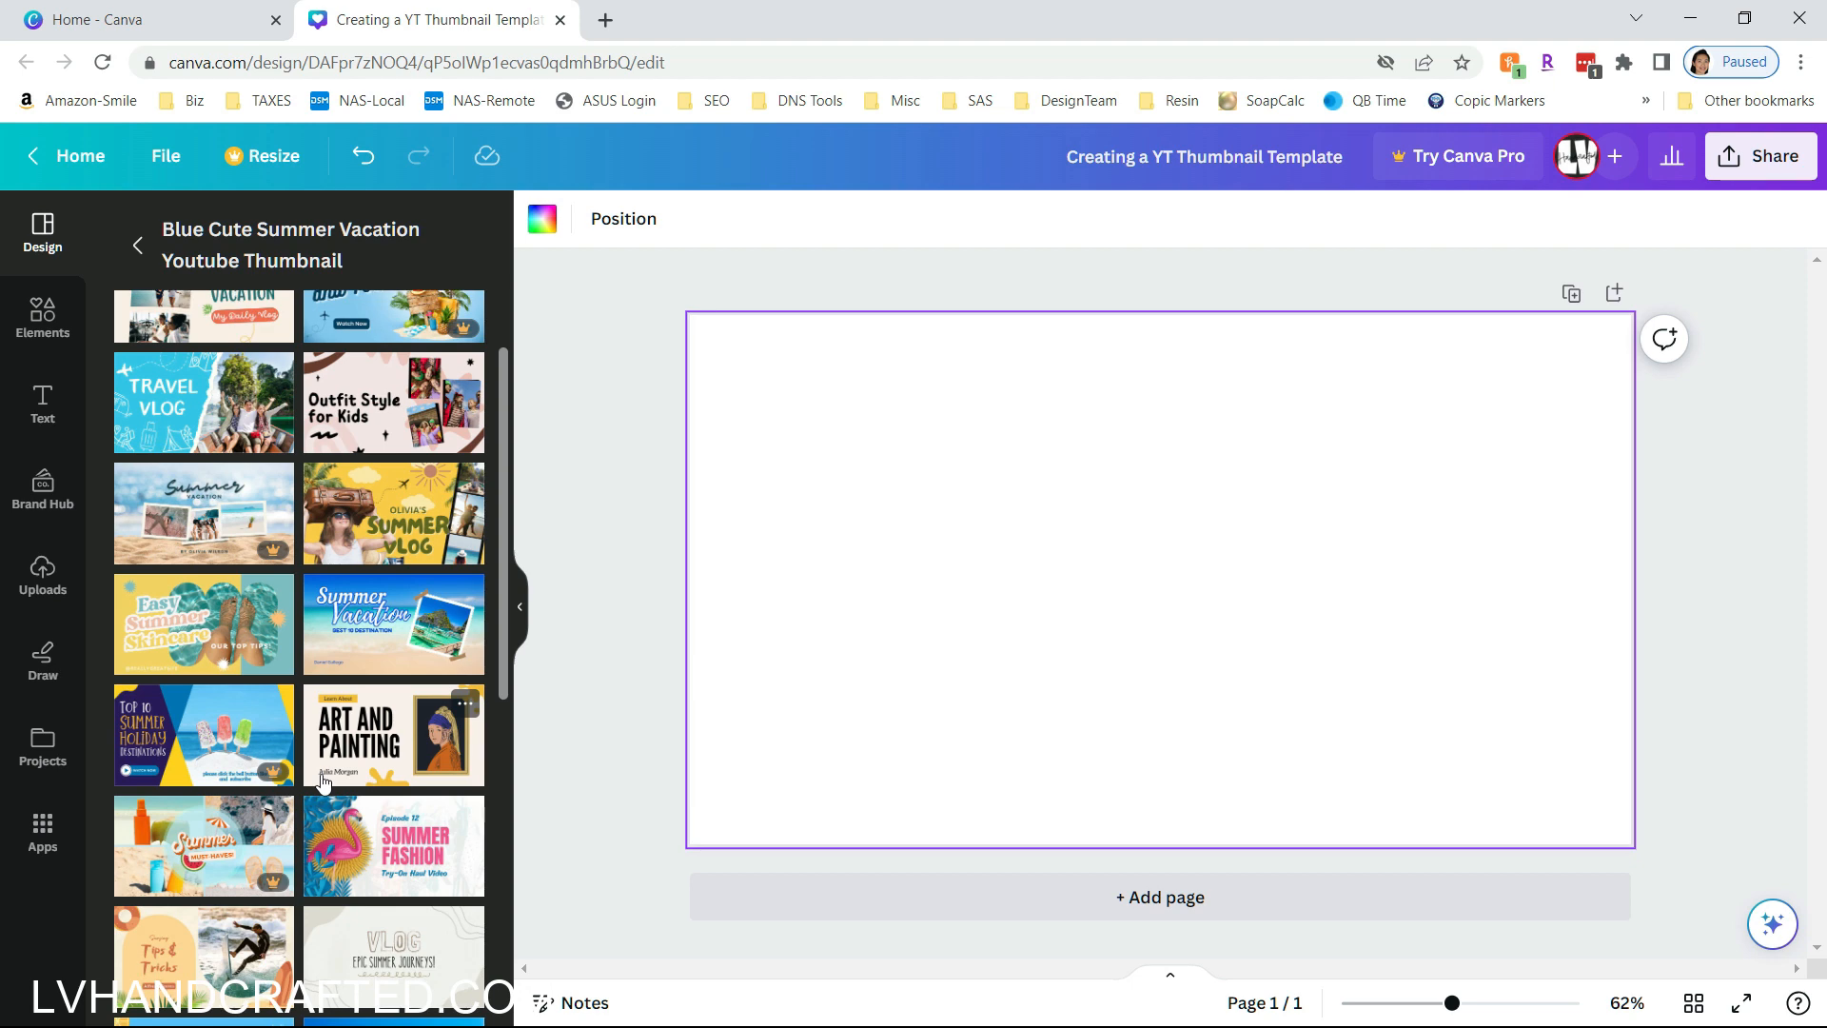
scroll(320, 782, down, 1)
scroll(322, 783, down, 1)
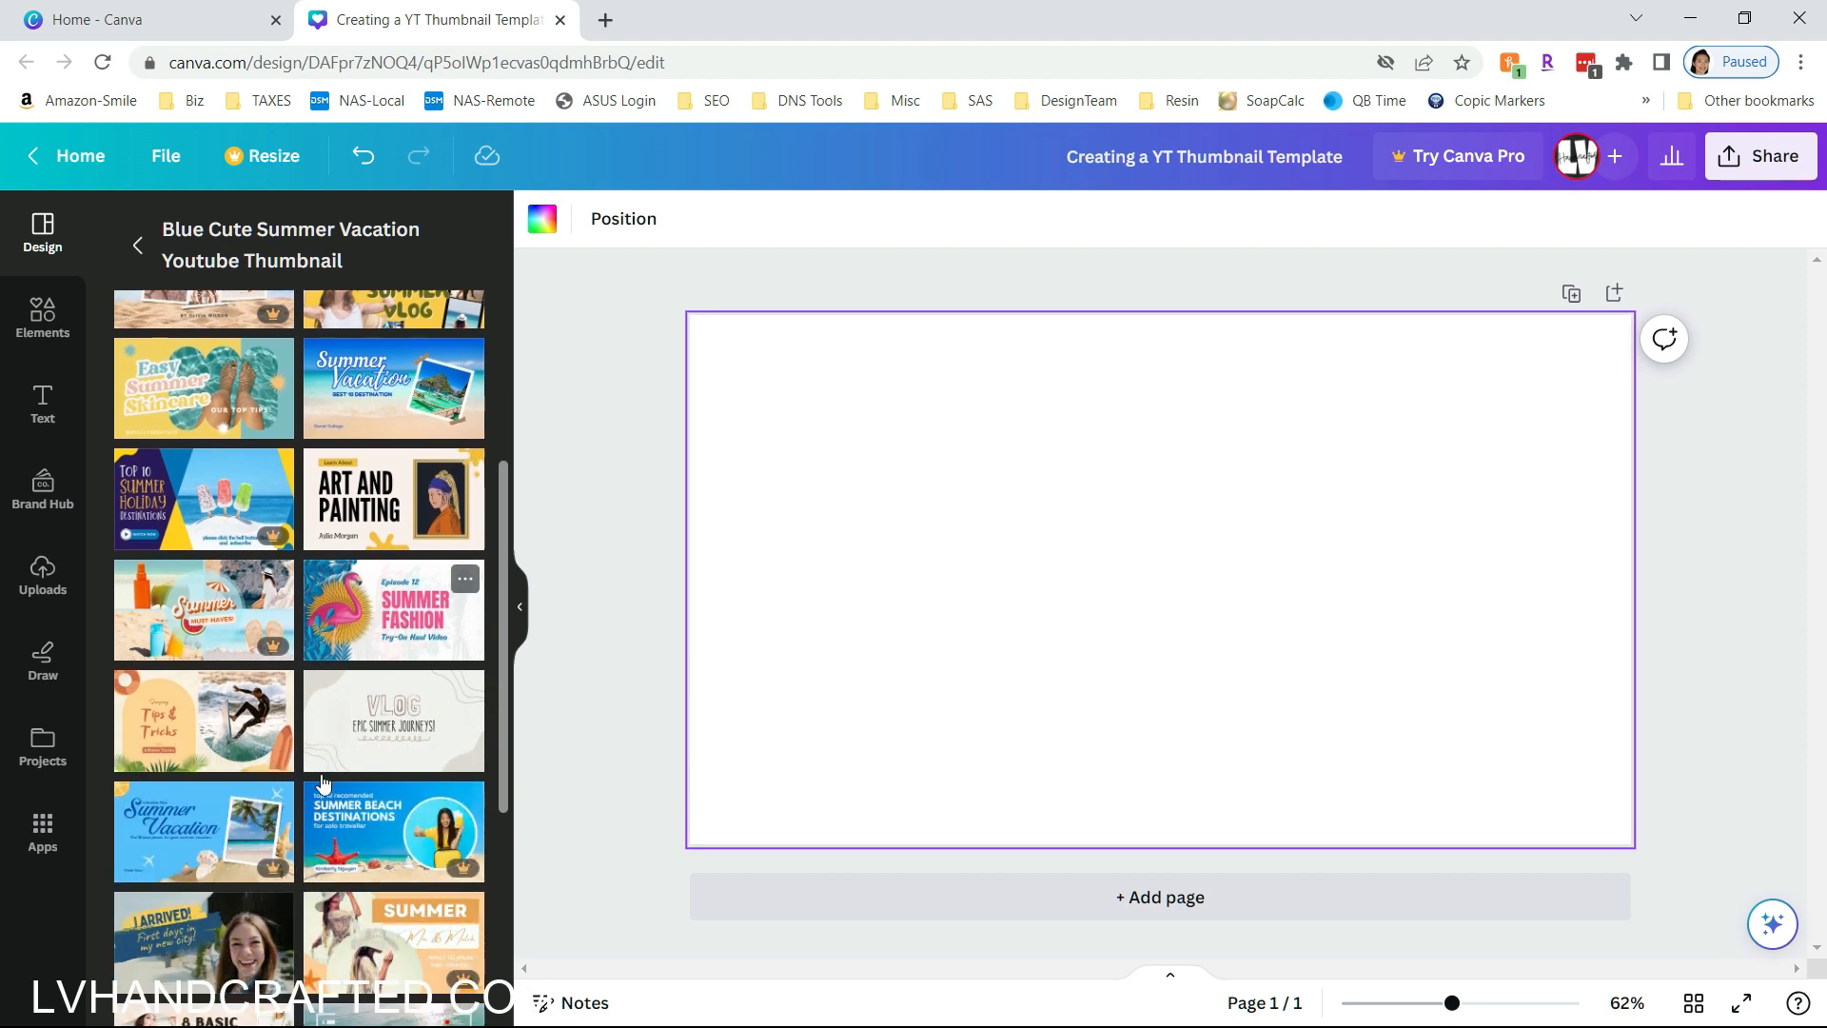
scroll(321, 782, down, 2)
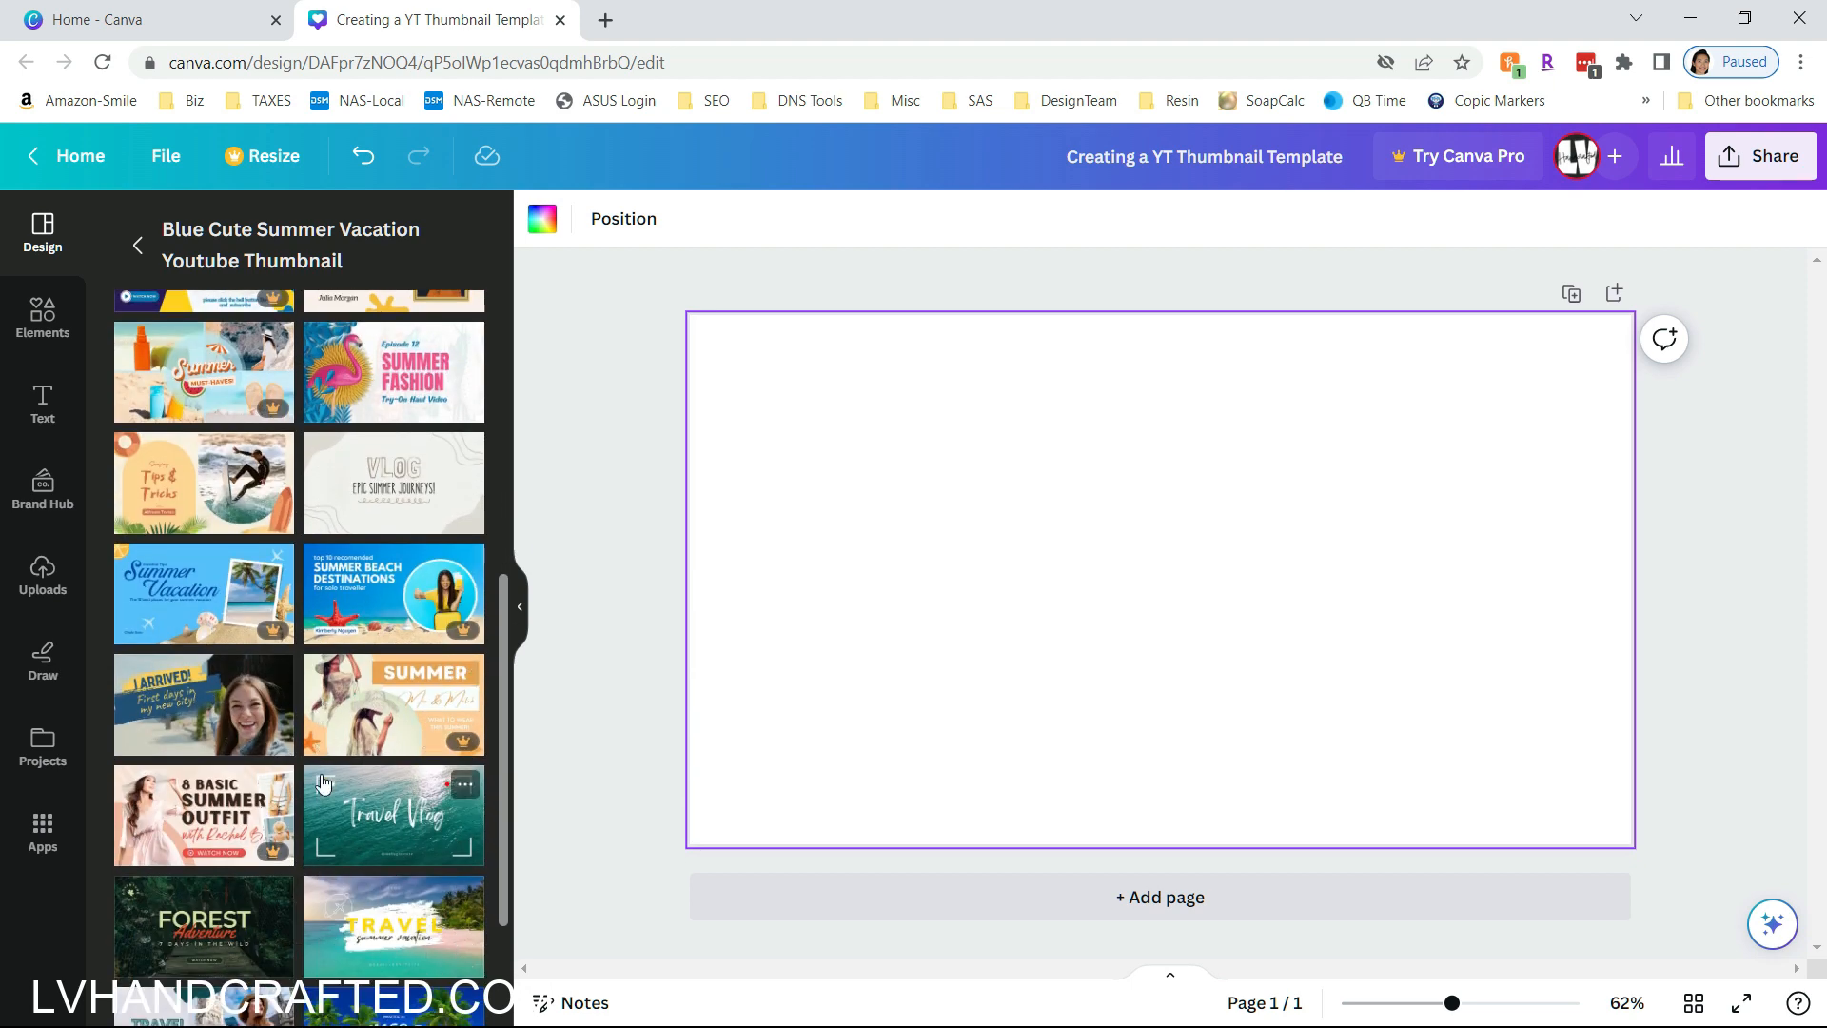
scroll(329, 771, down, 1)
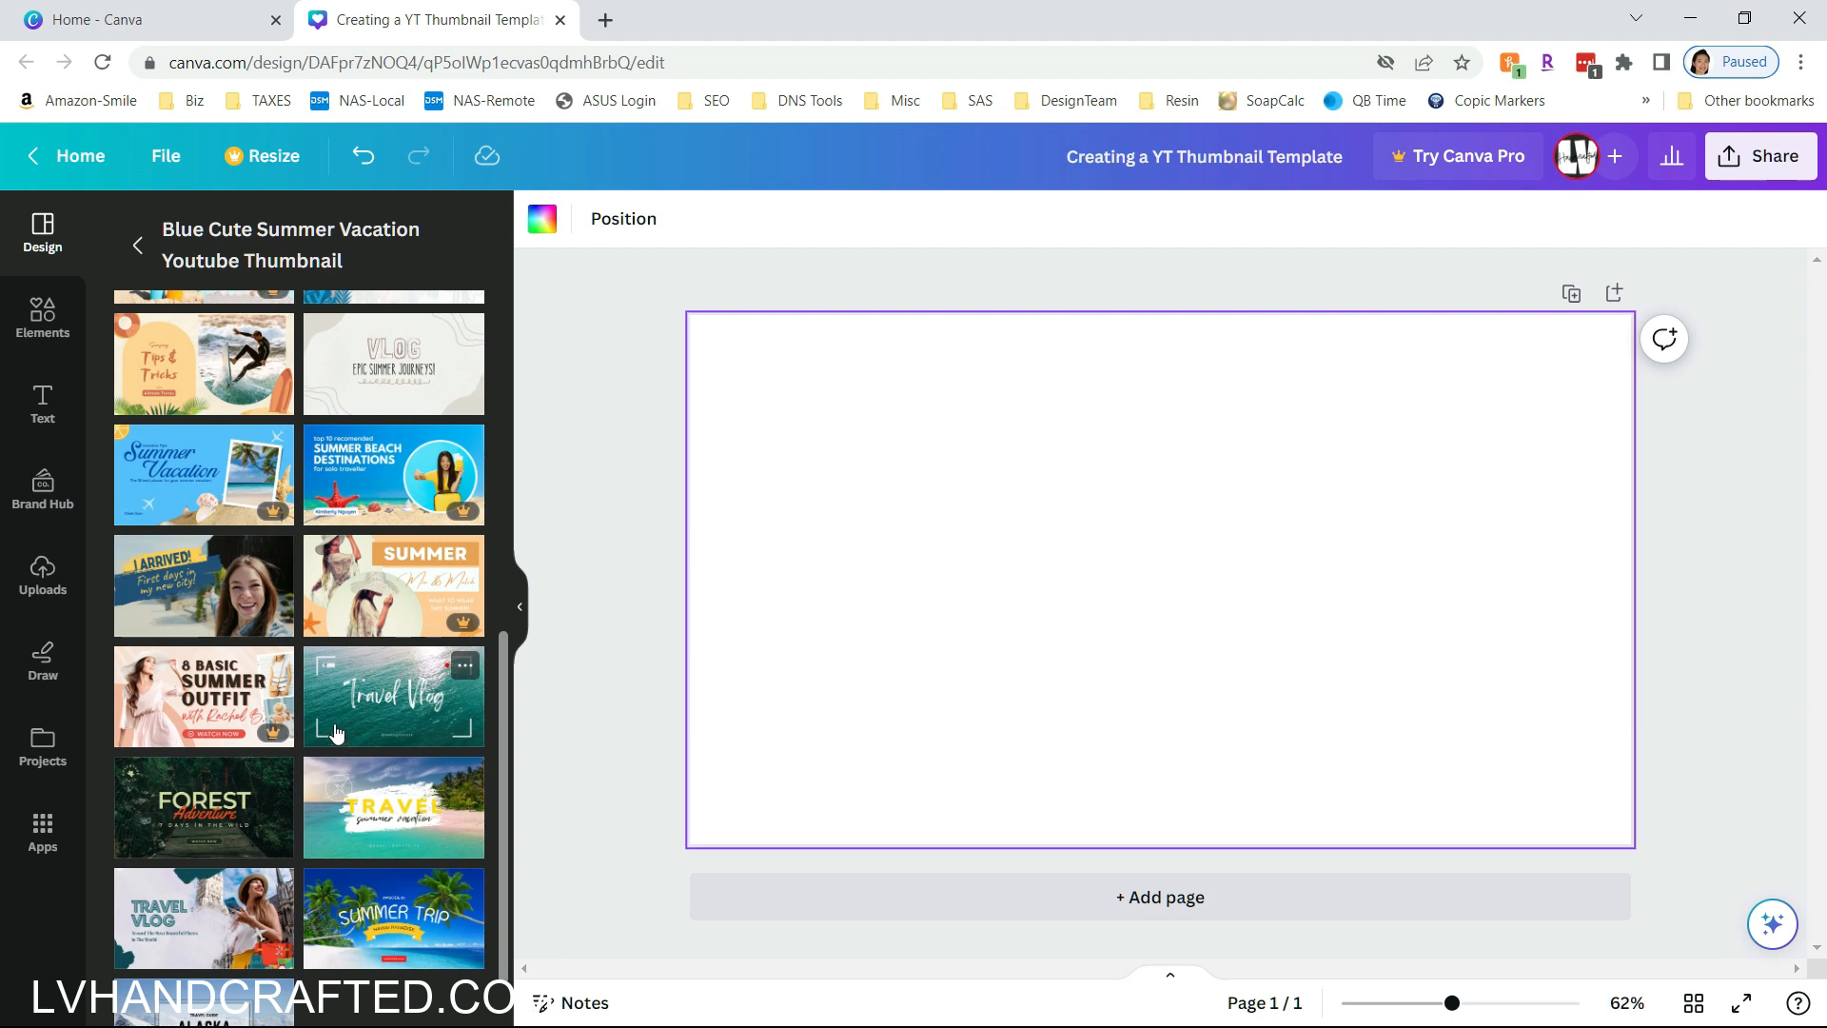
scroll(358, 701, down, 1)
scroll(358, 701, up, 2)
scroll(356, 701, up, 5)
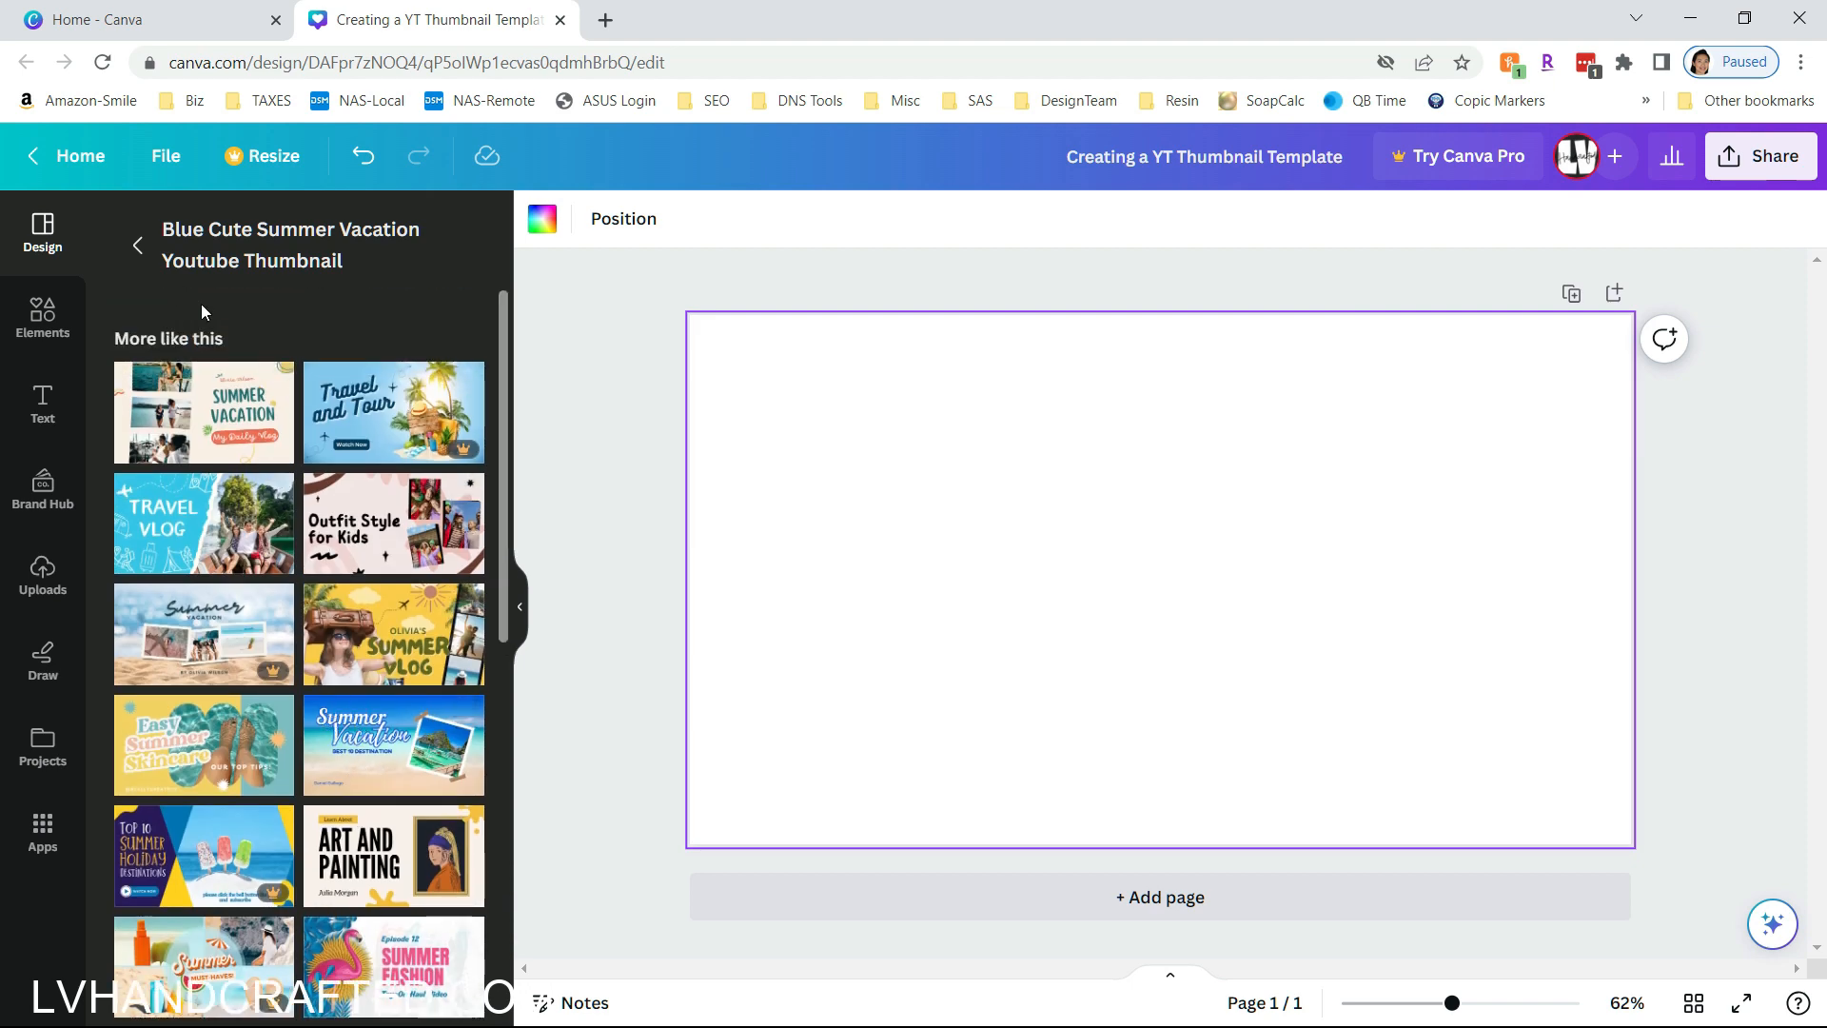
click(136, 248)
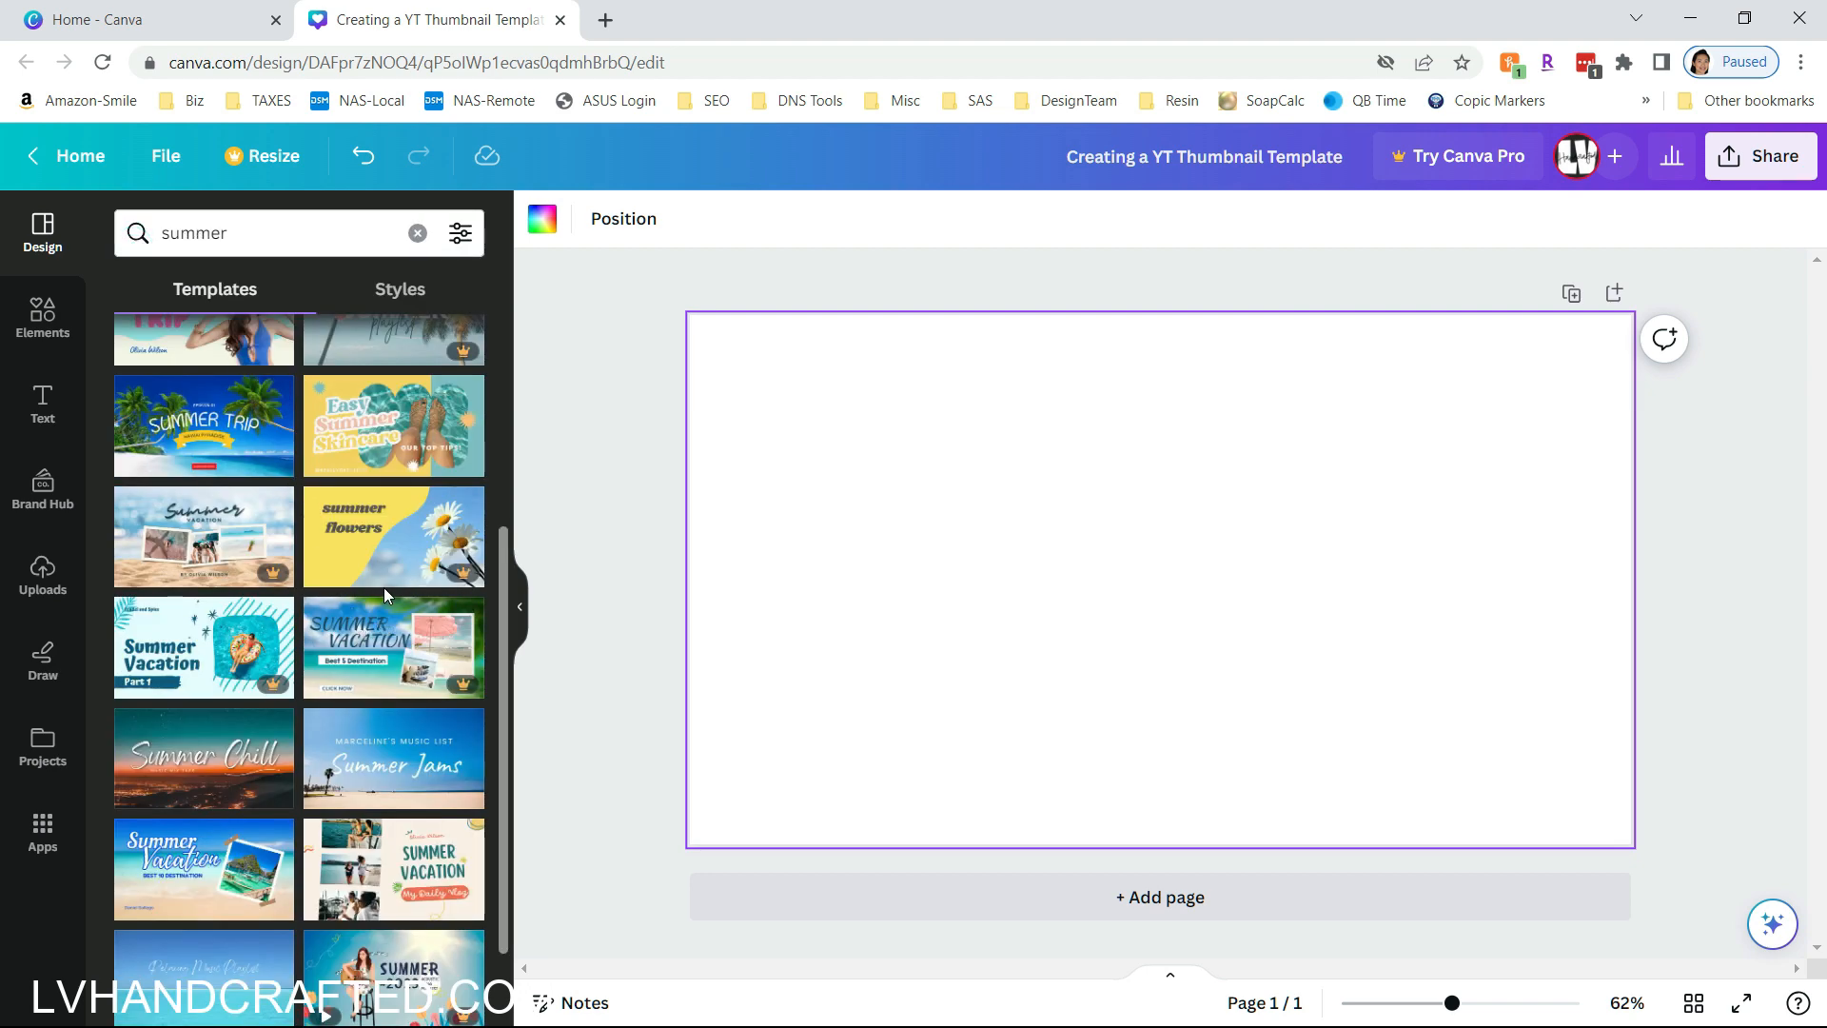
Apply the Blue White Minimalist Summer Vacation Destination template to the page
scroll(385, 586, up, 1)
scroll(382, 596, down, 2)
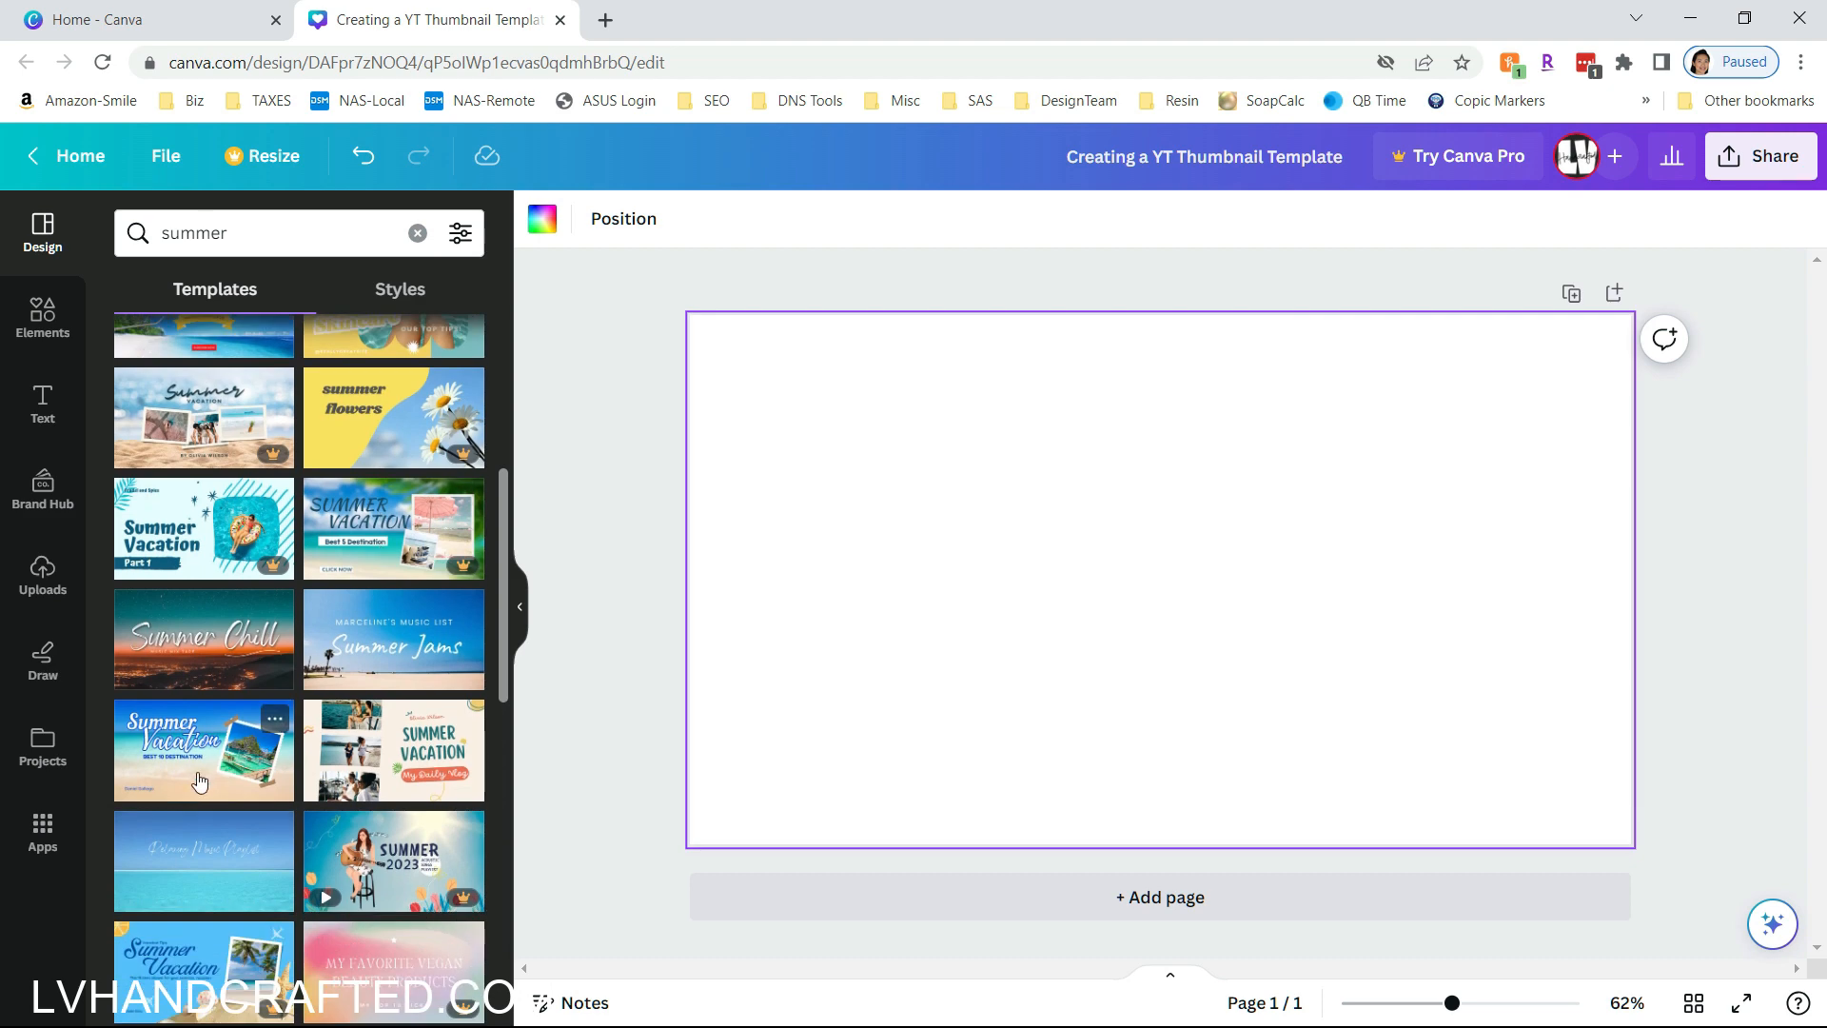
click(199, 782)
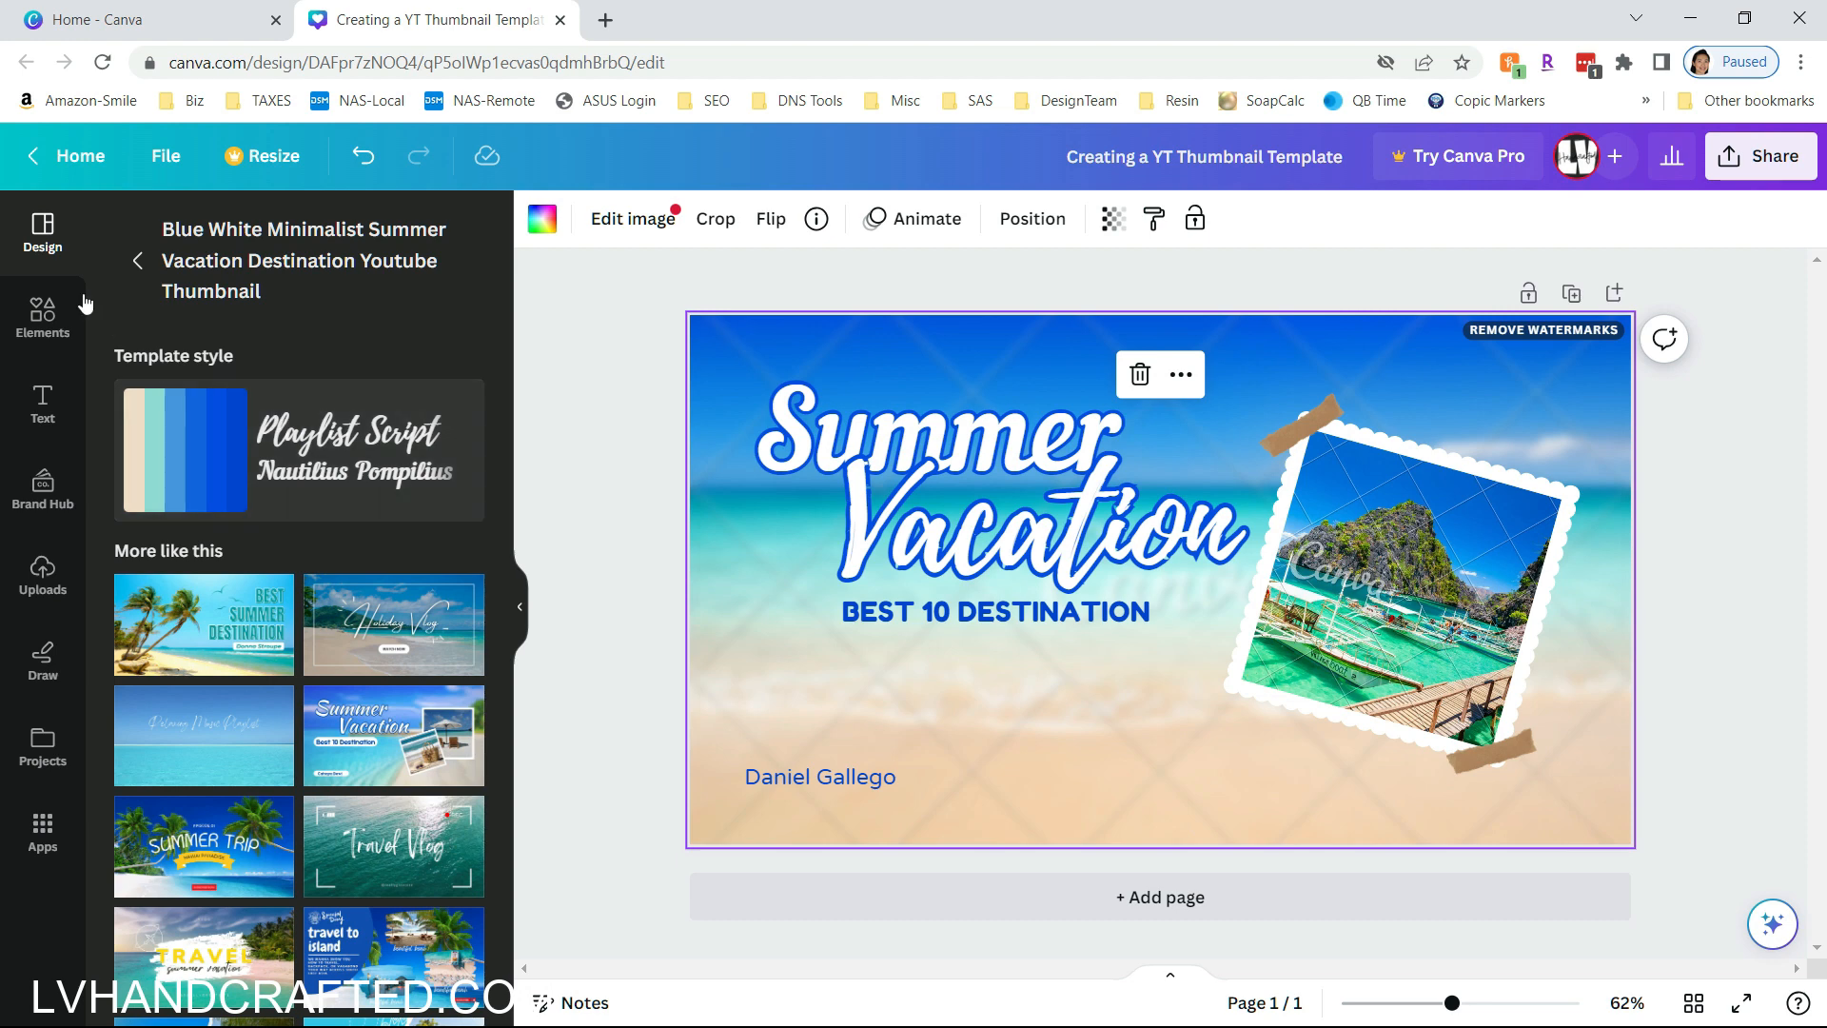
Return to the template search, search for "tutorials" and browse the results
click(141, 269)
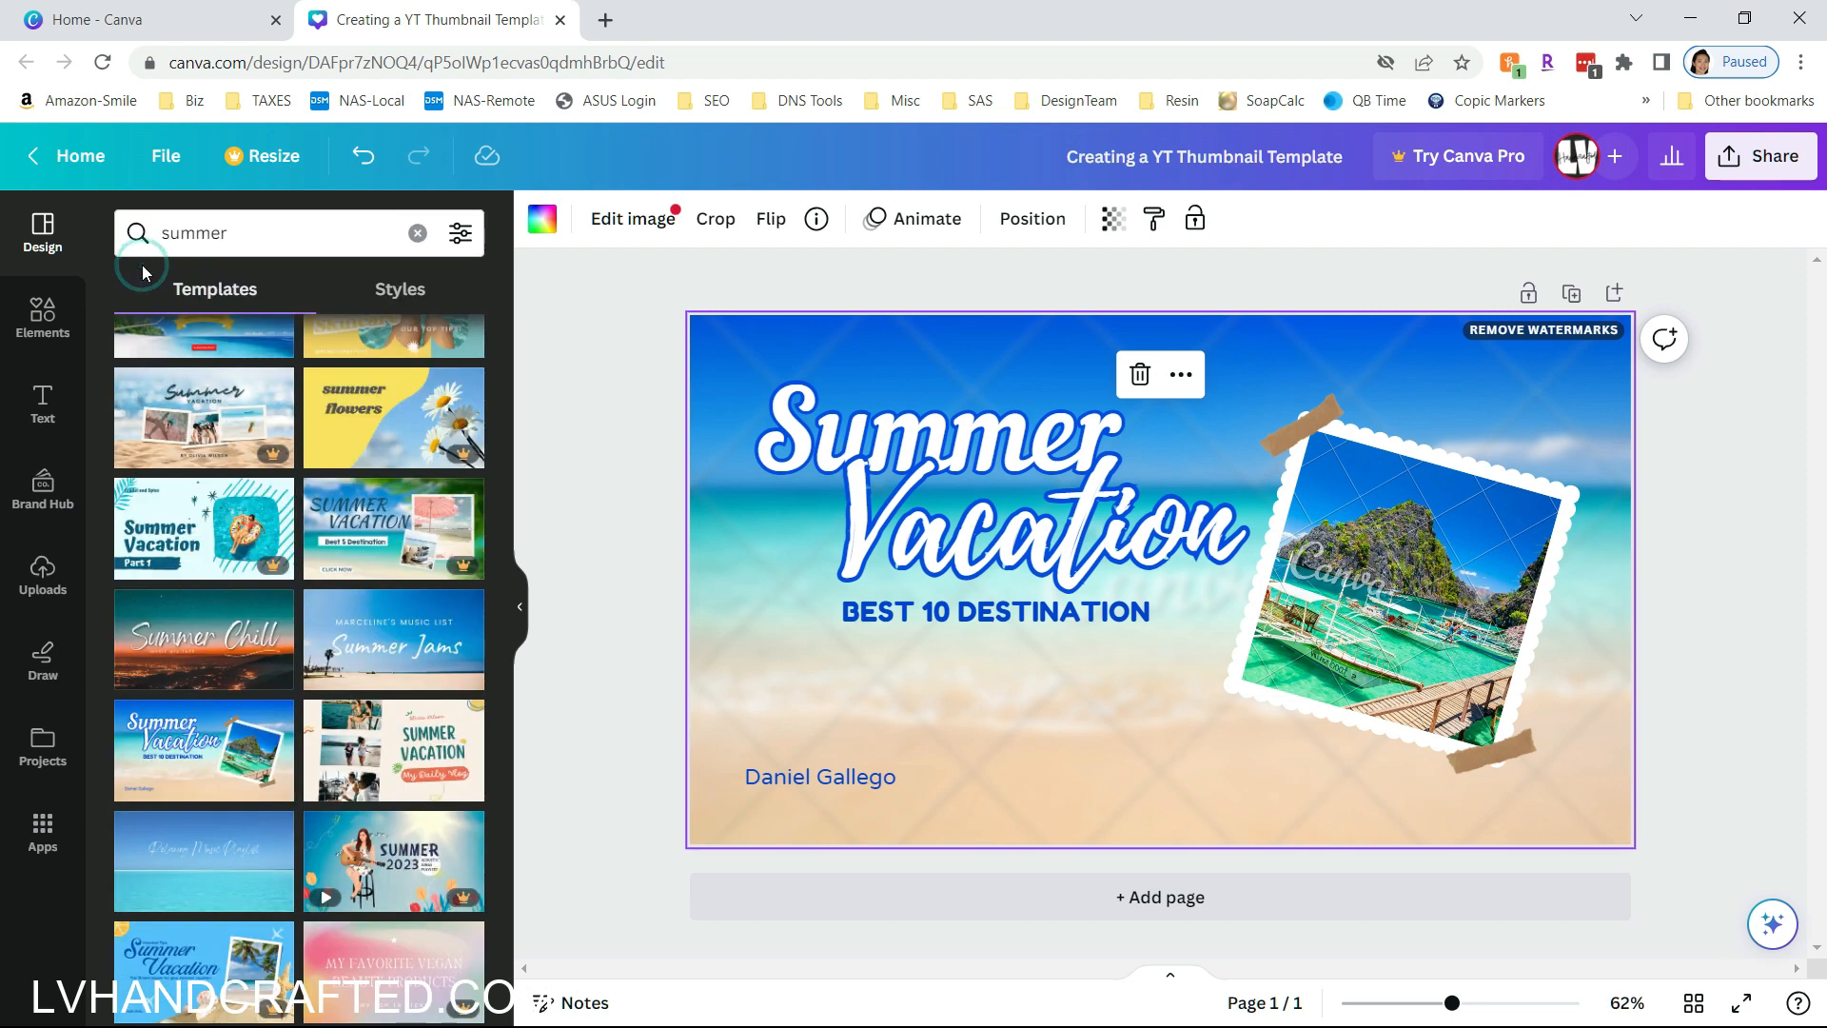
scroll(331, 527, down, 5)
scroll(329, 524, up, 5)
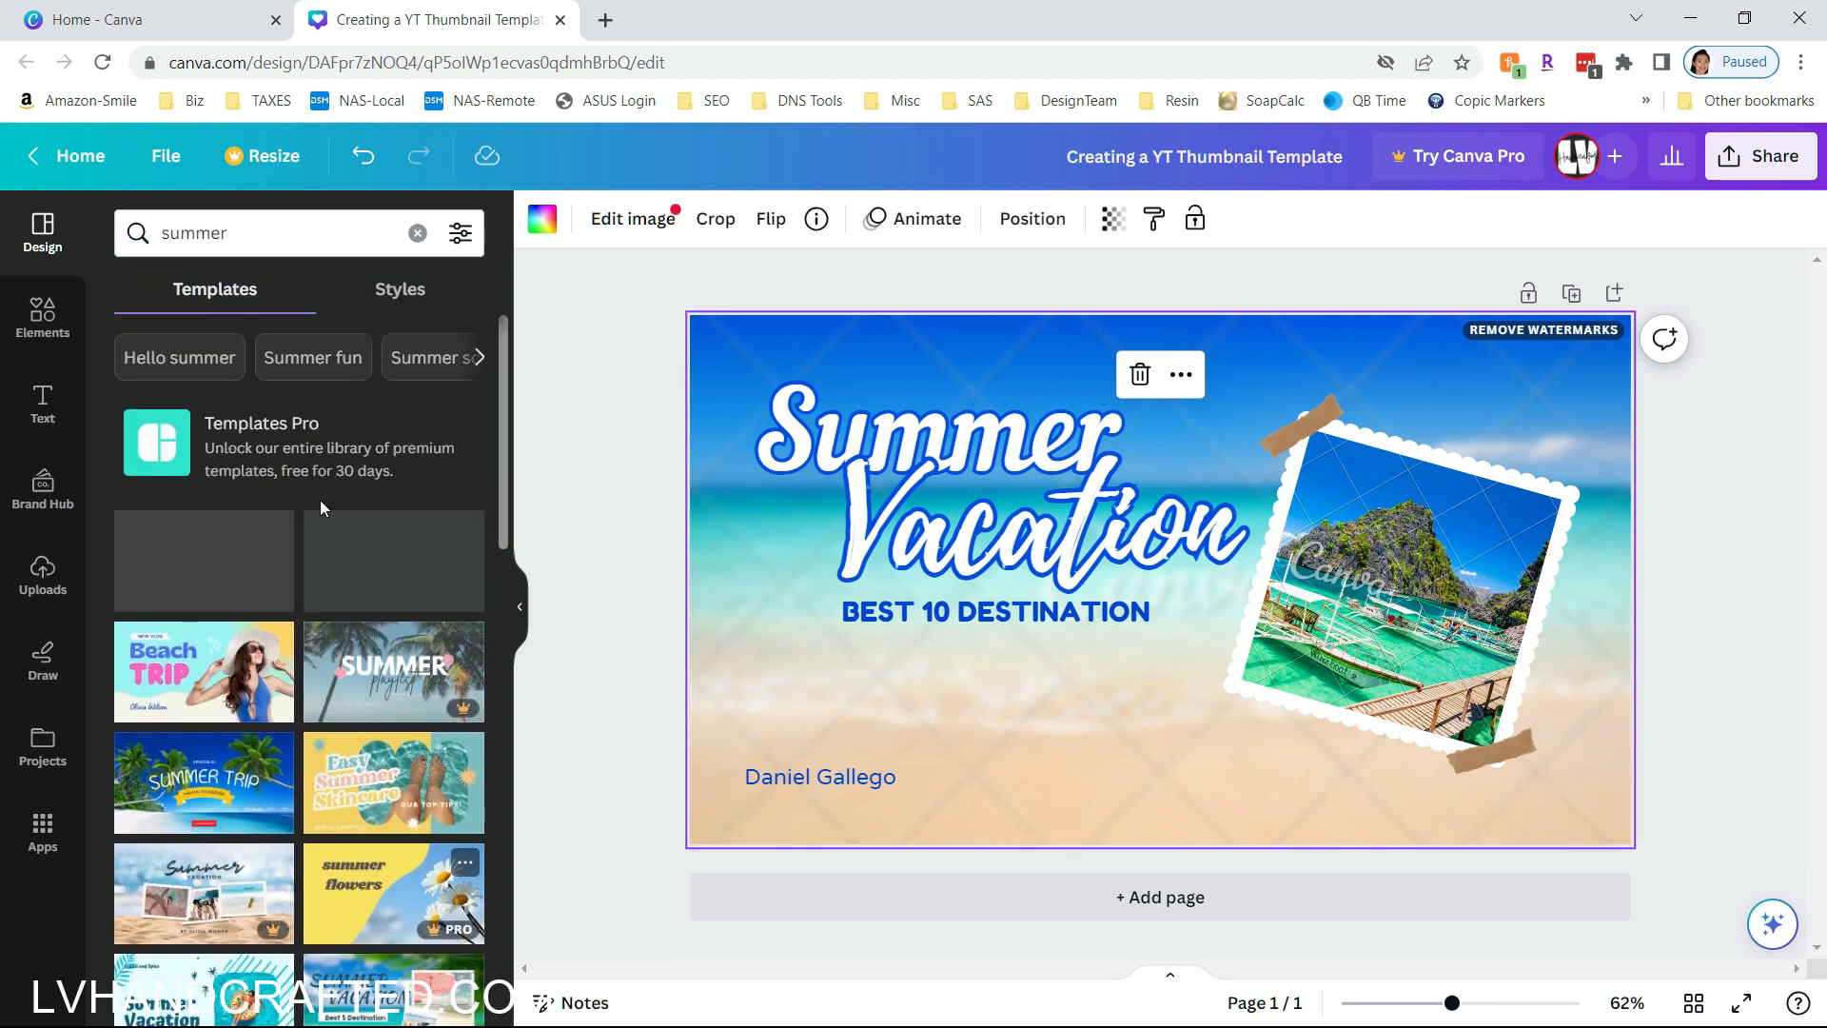
double_click(201, 239)
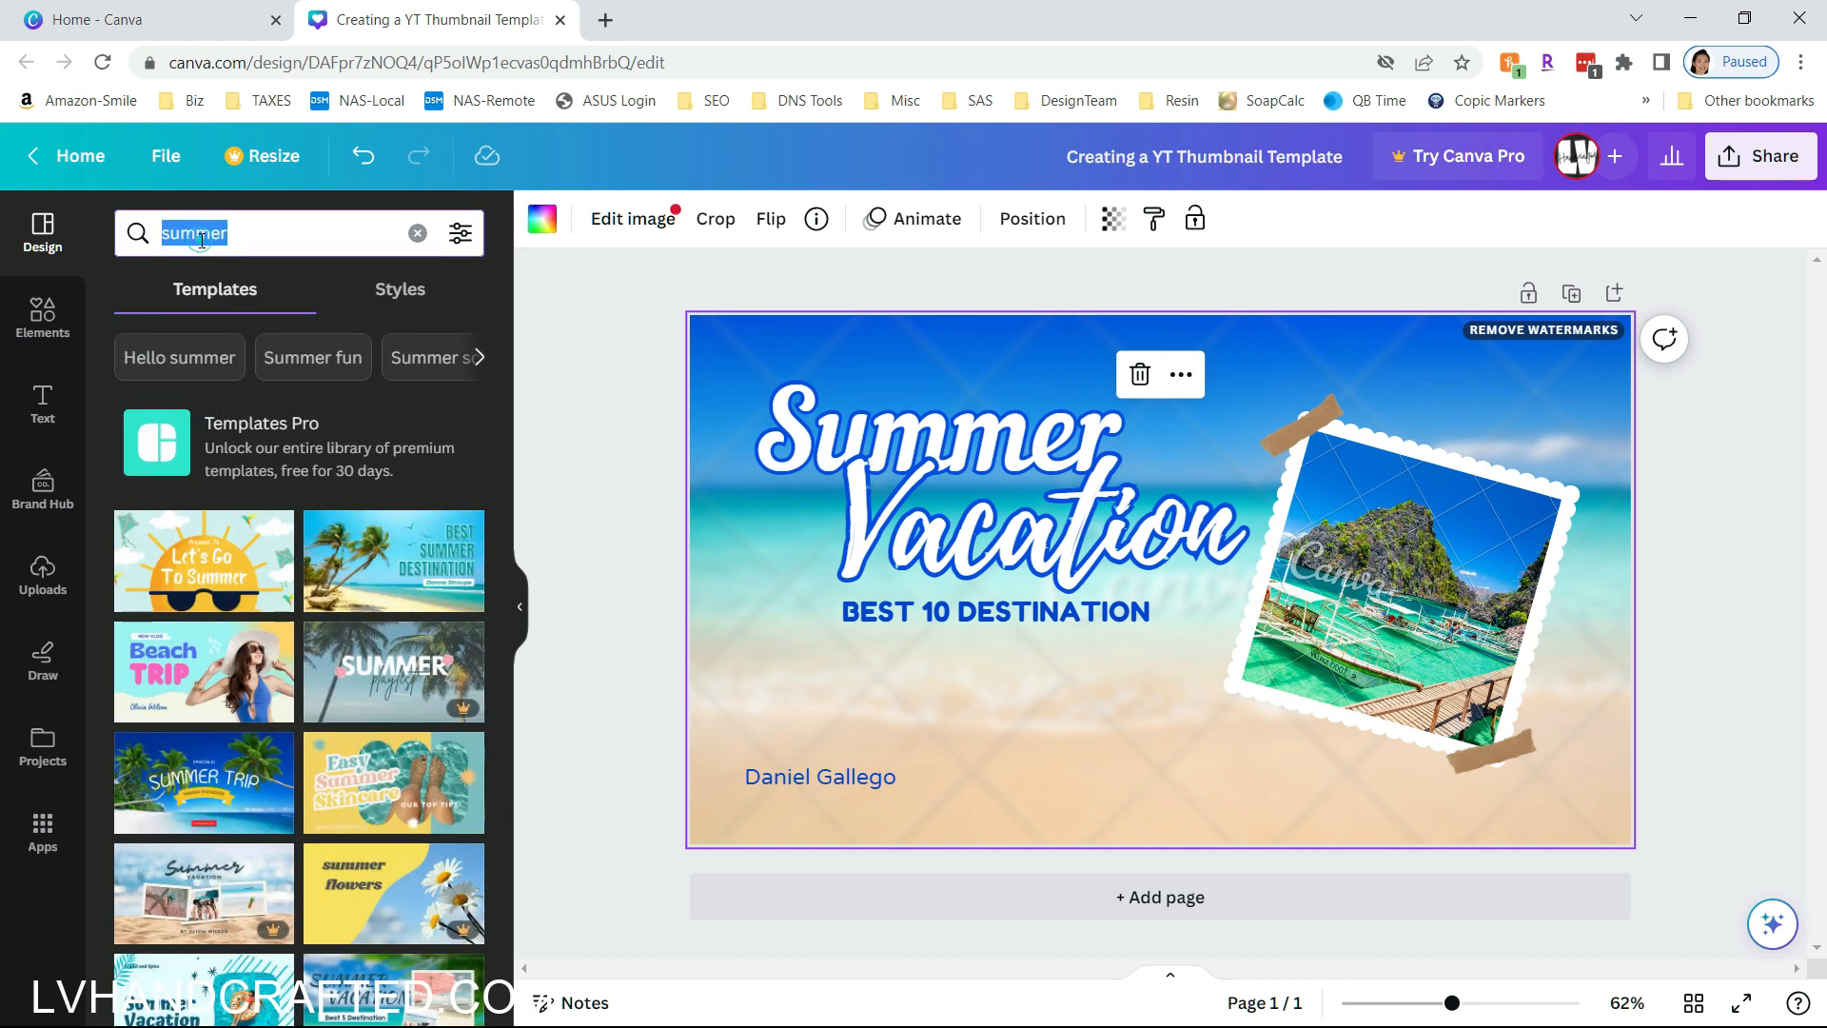
text(tutorial)
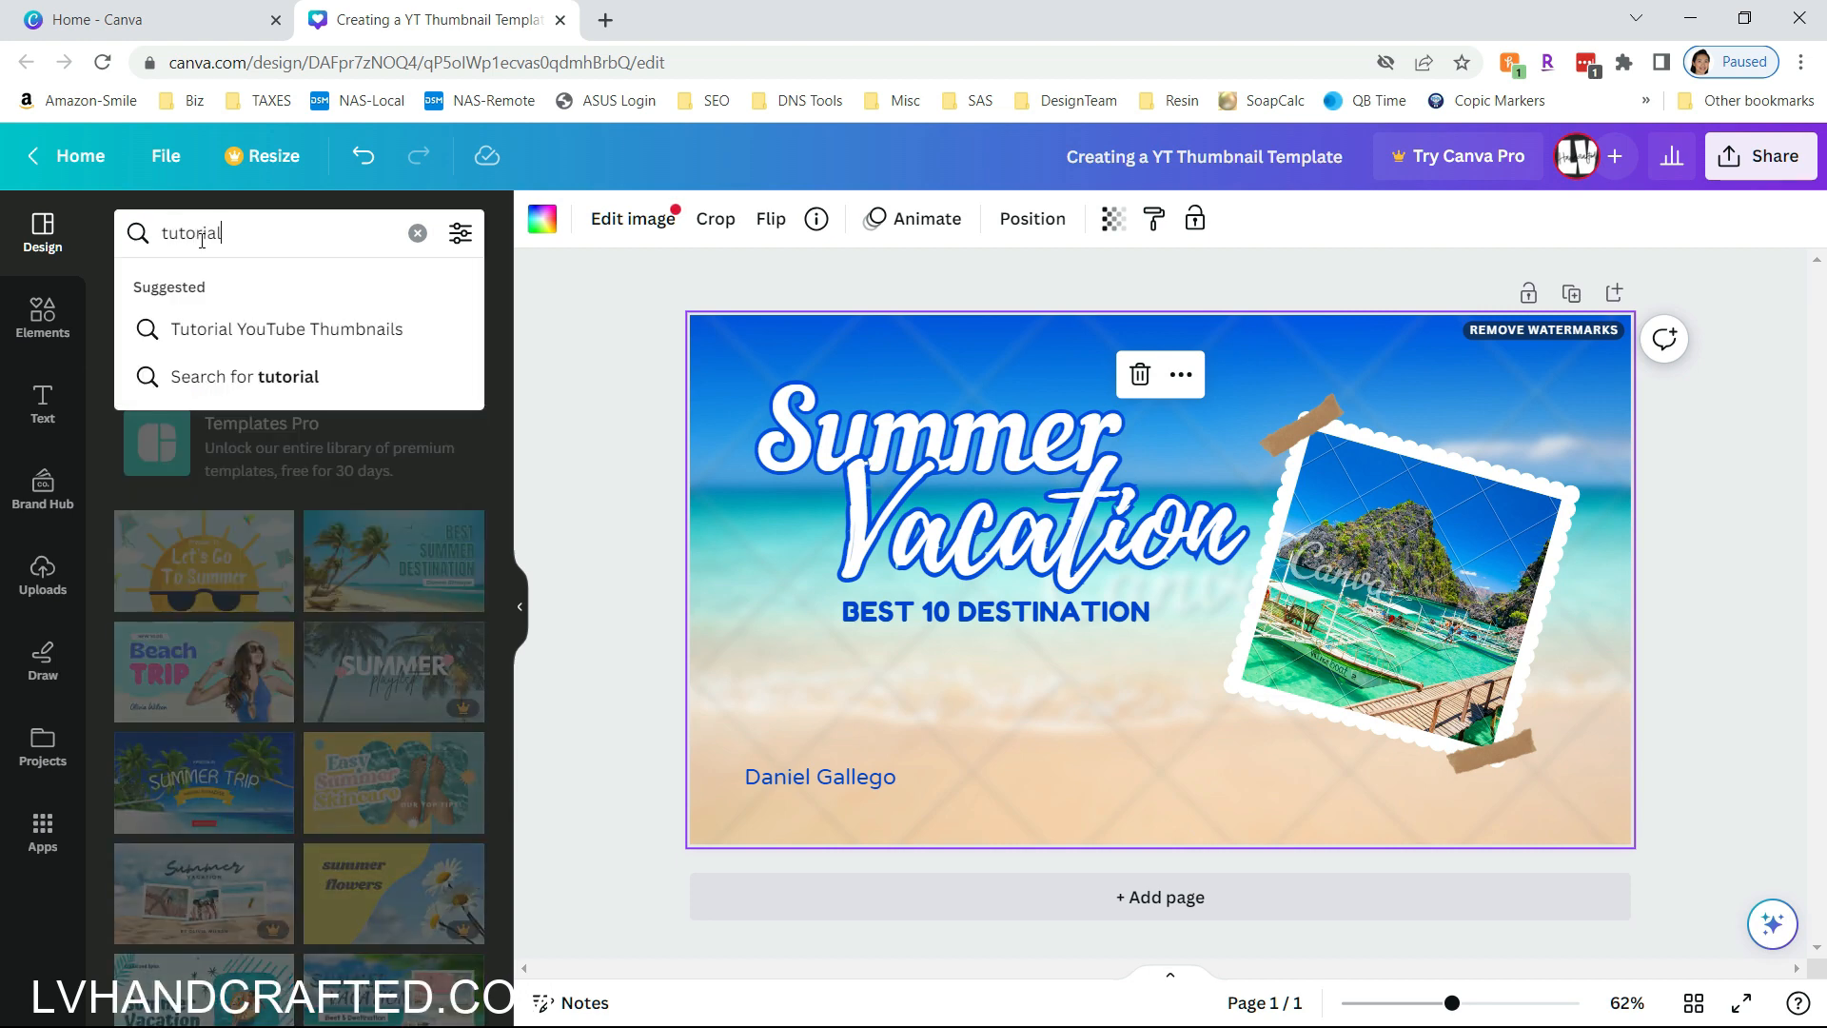
text(s)
key(Return)
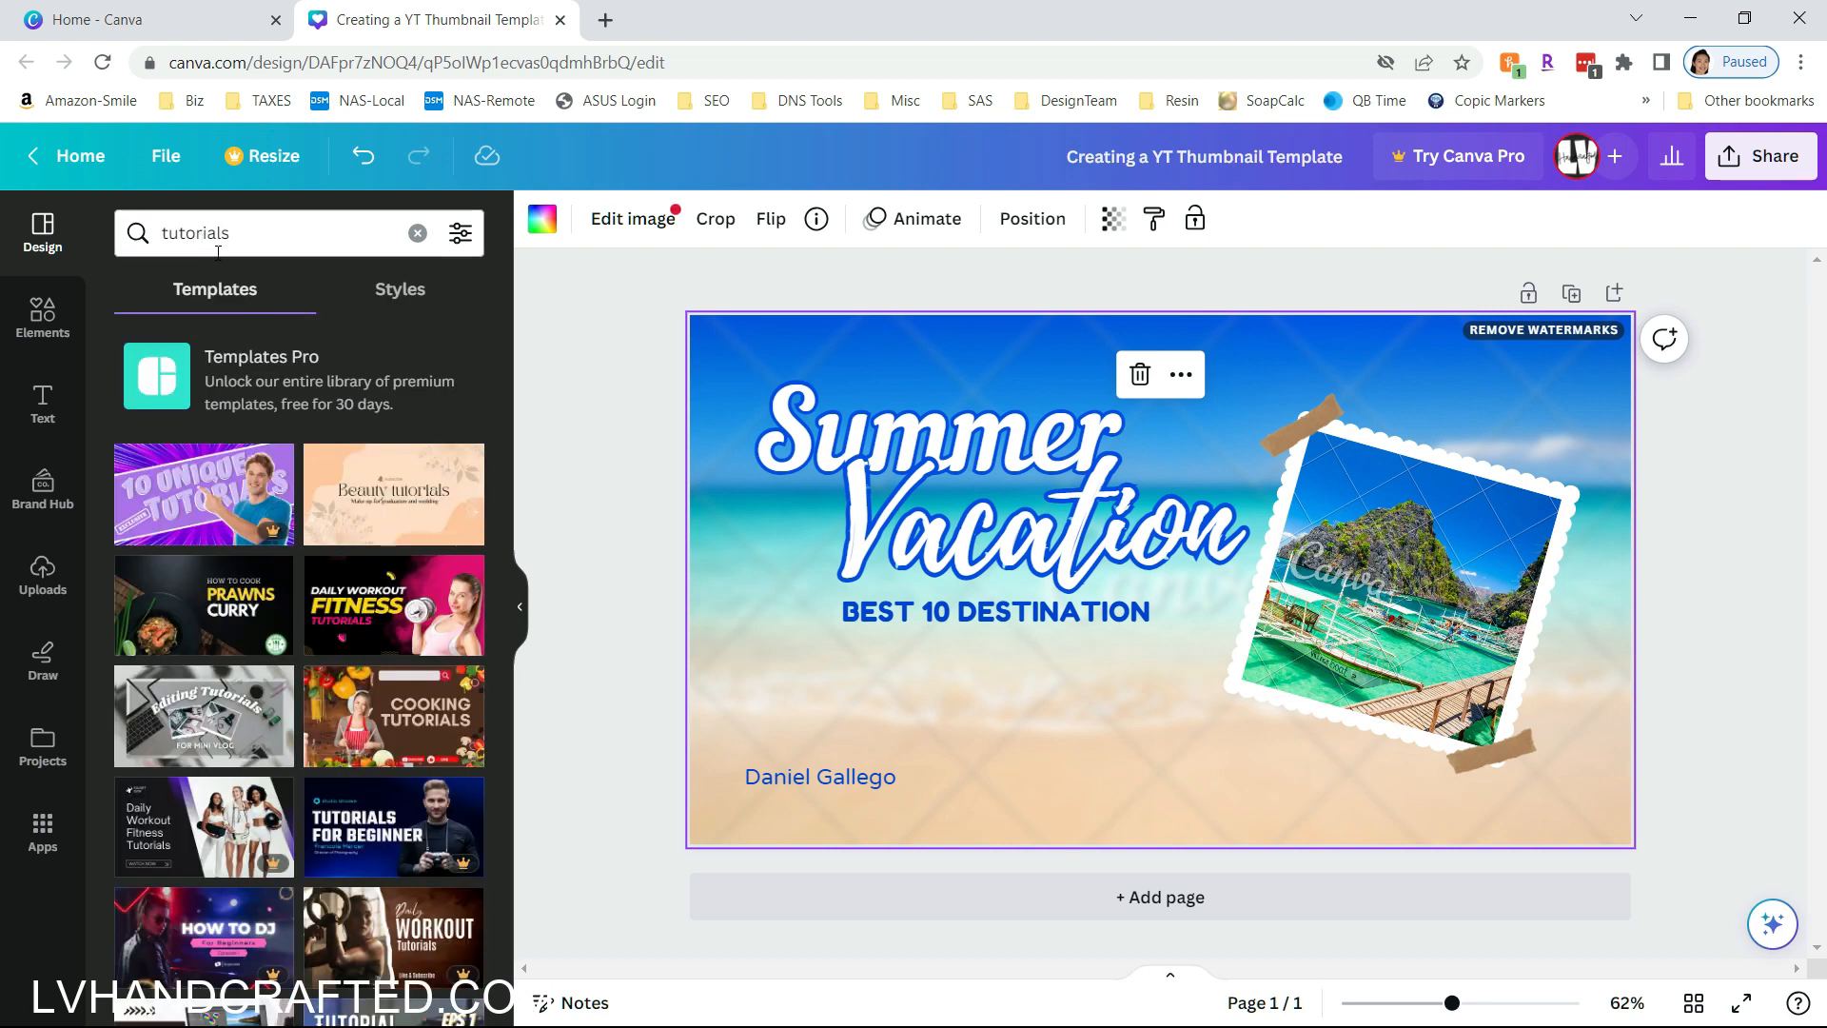
scroll(333, 667, down, 3)
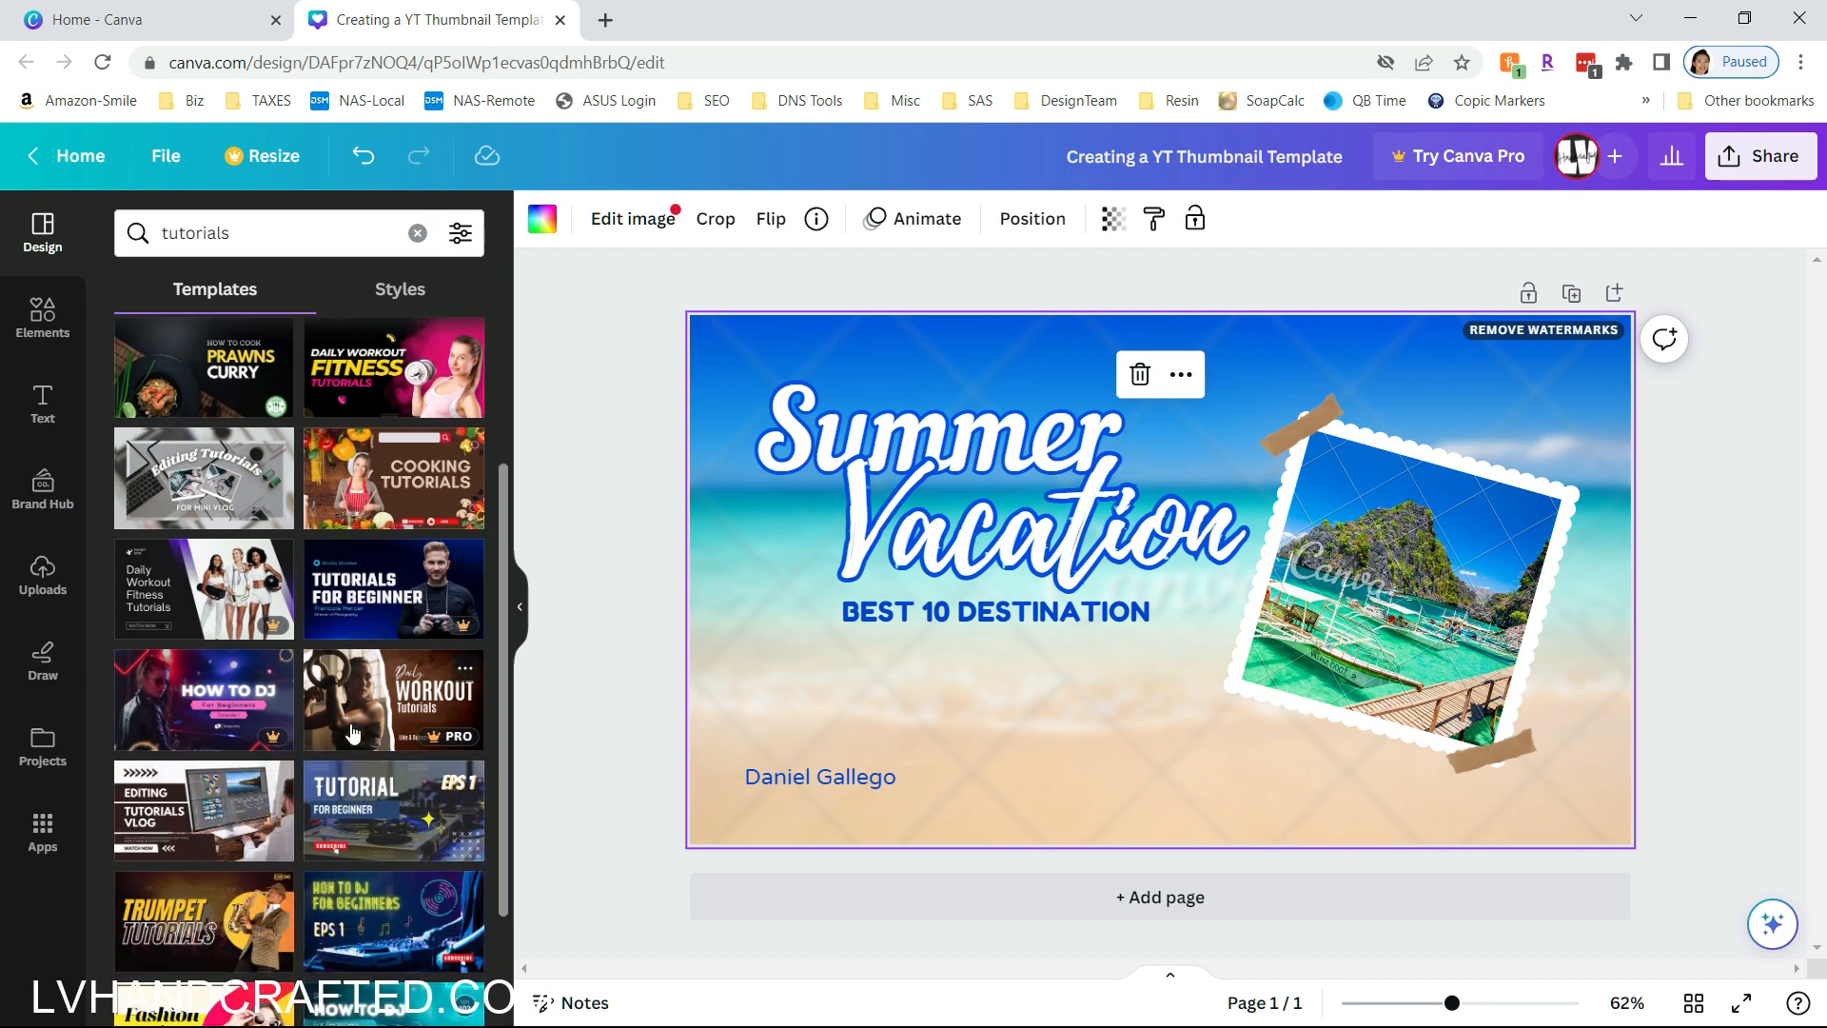
scroll(352, 731, down, 3)
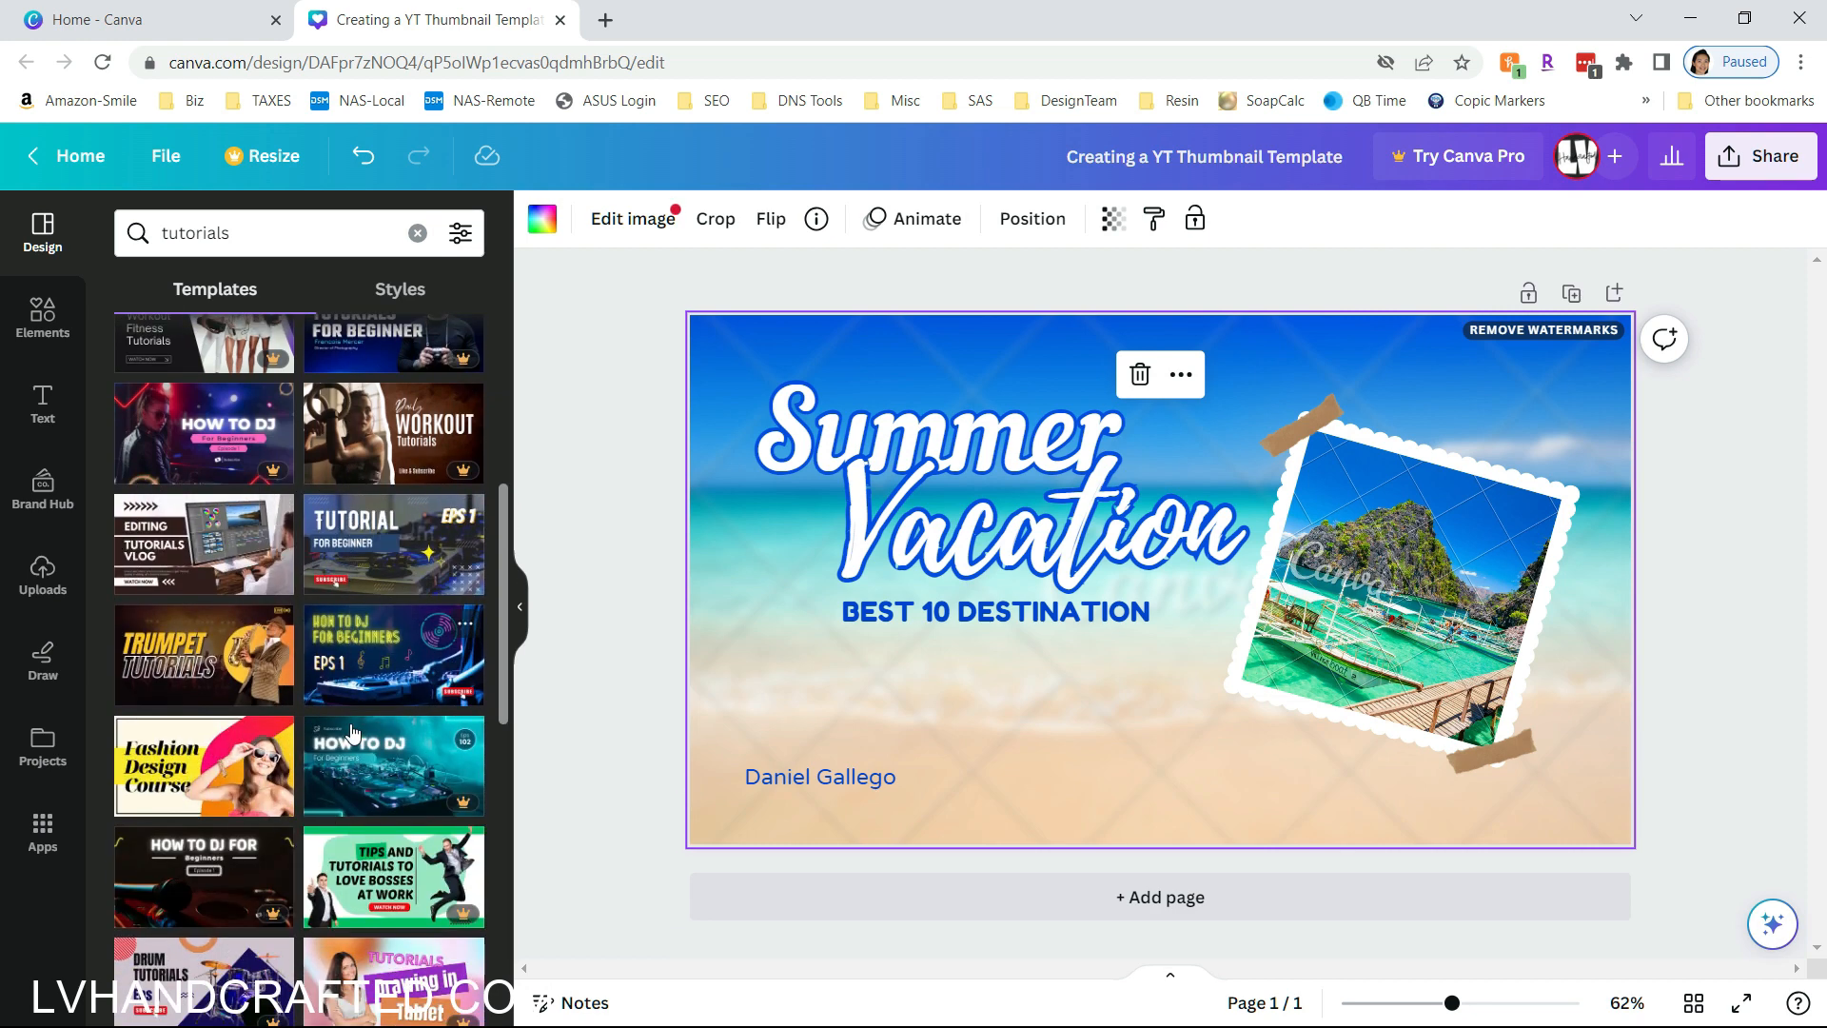
scroll(352, 731, down, 1)
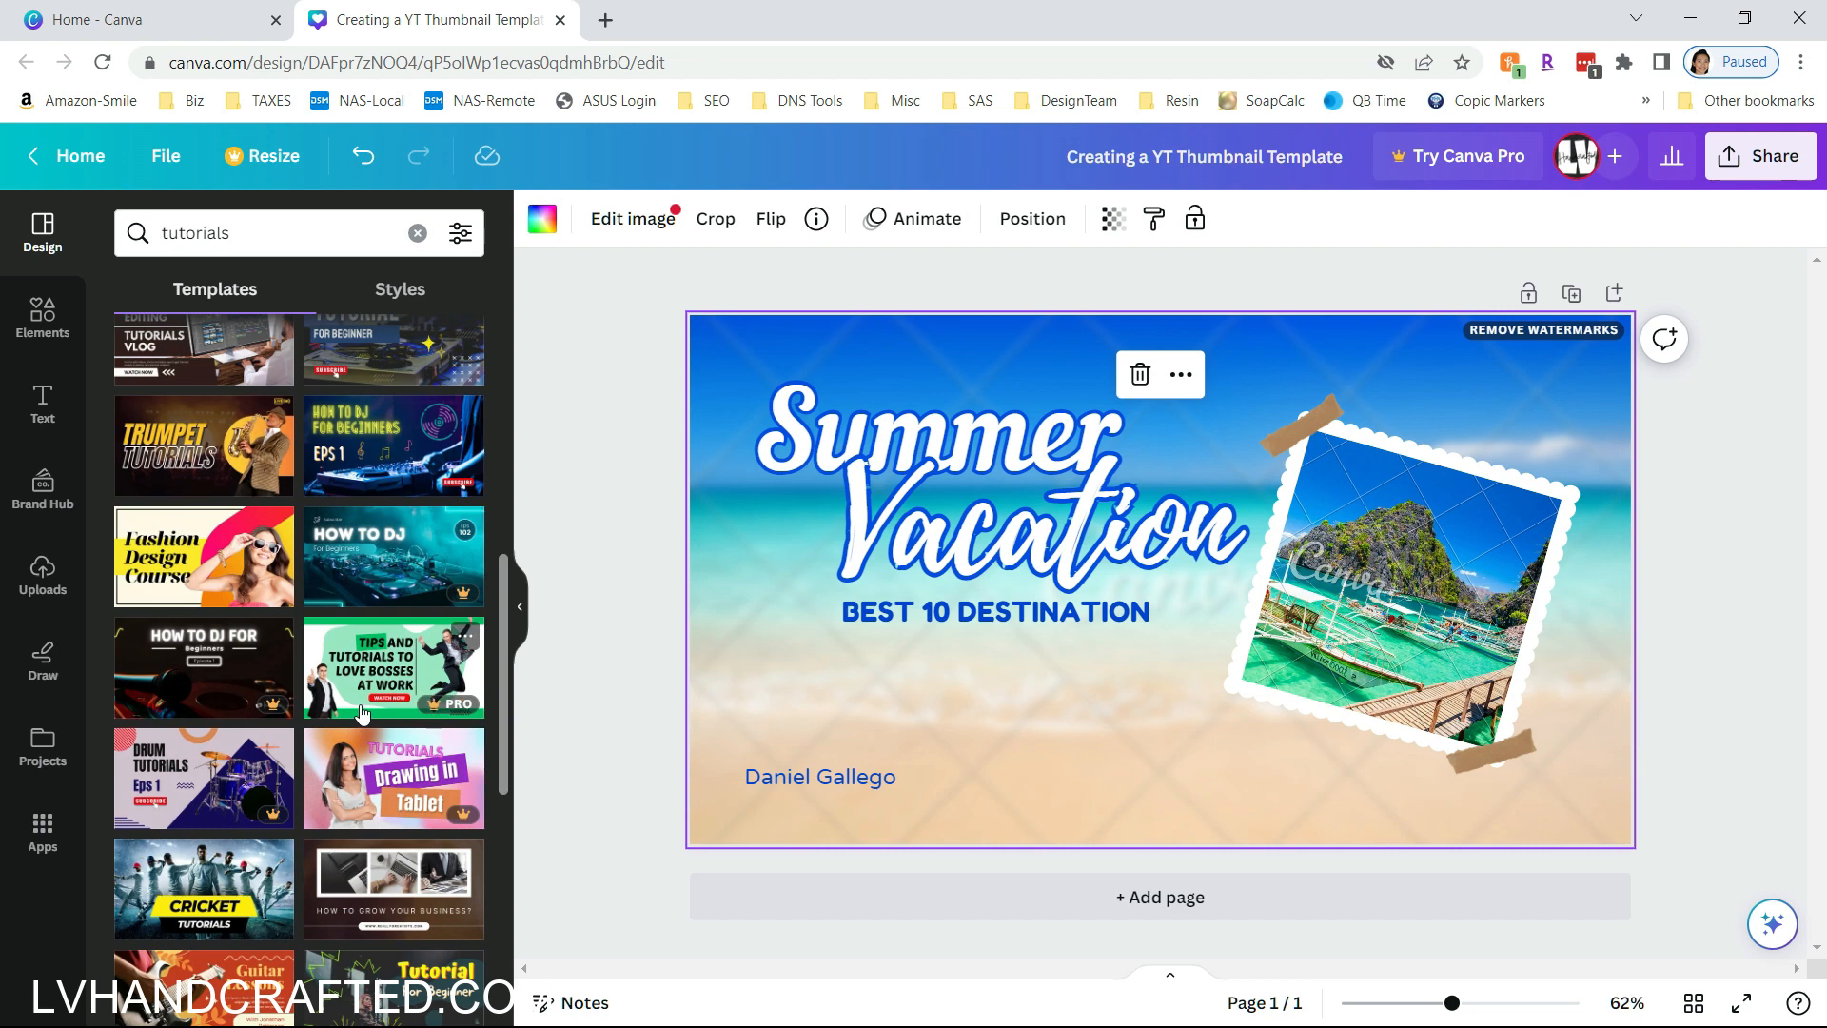
scroll(362, 714, down, 3)
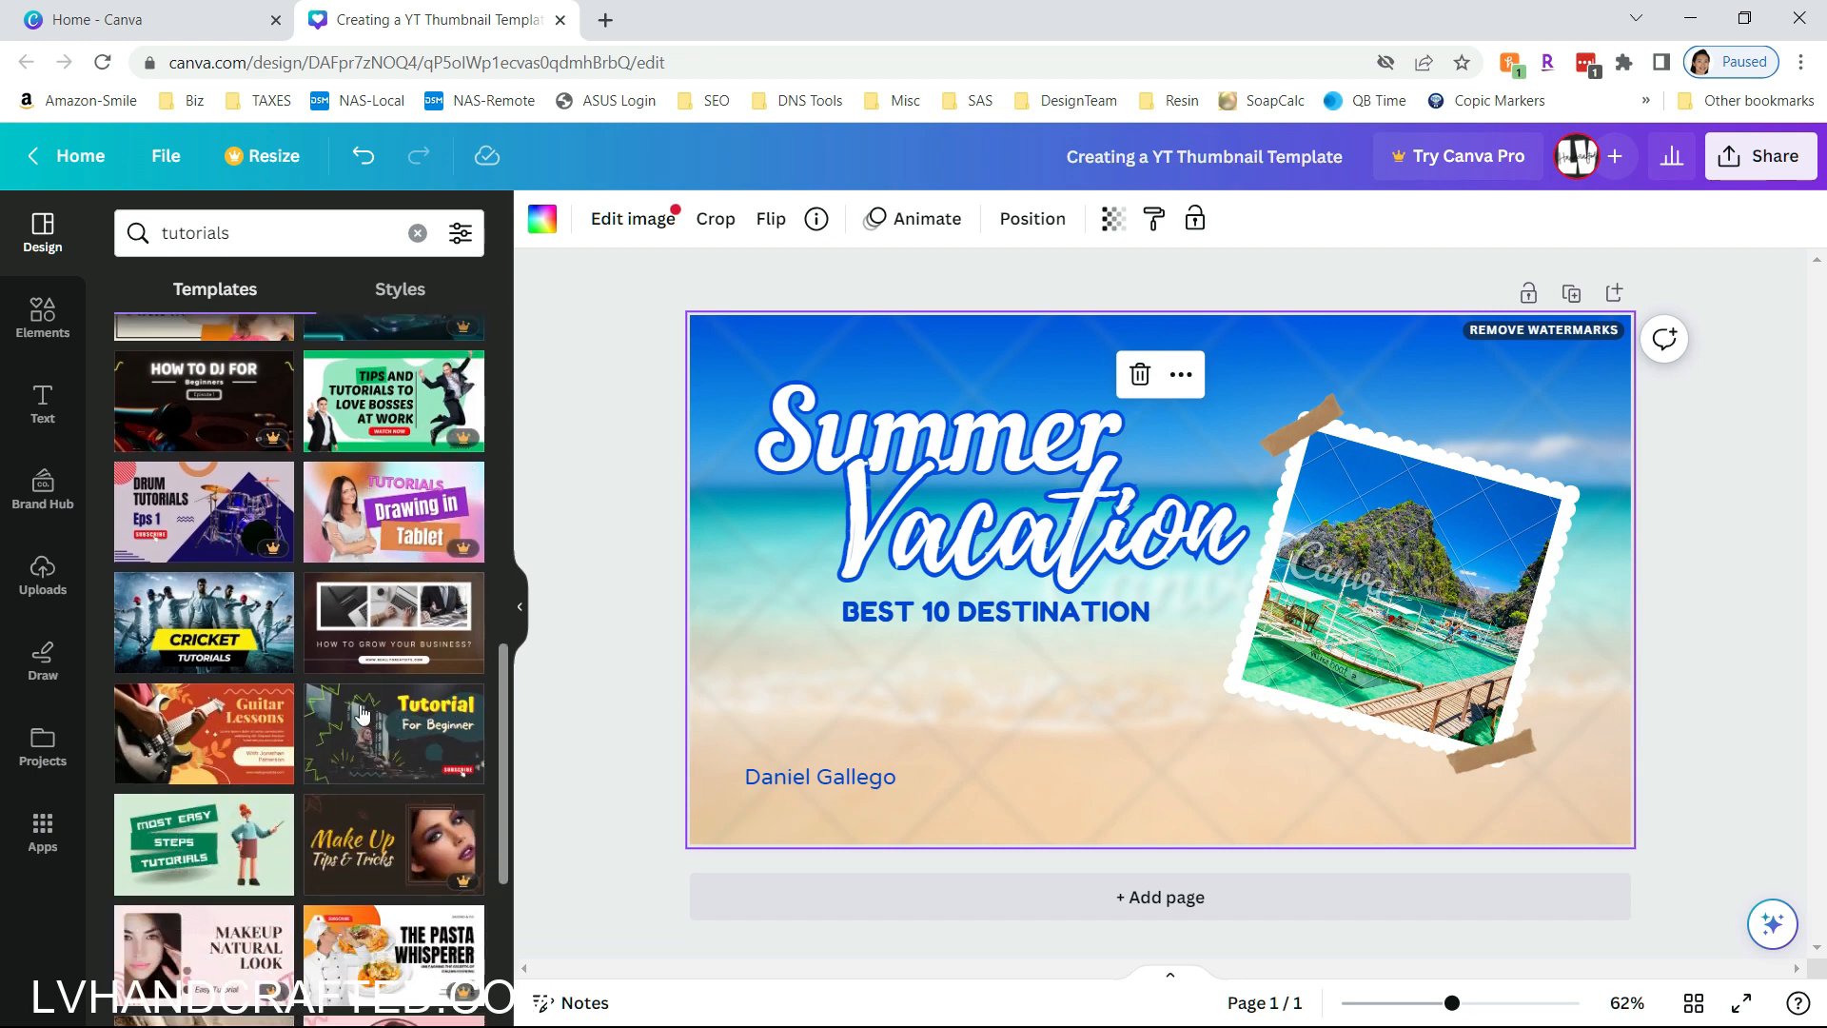
scroll(362, 714, up, 4)
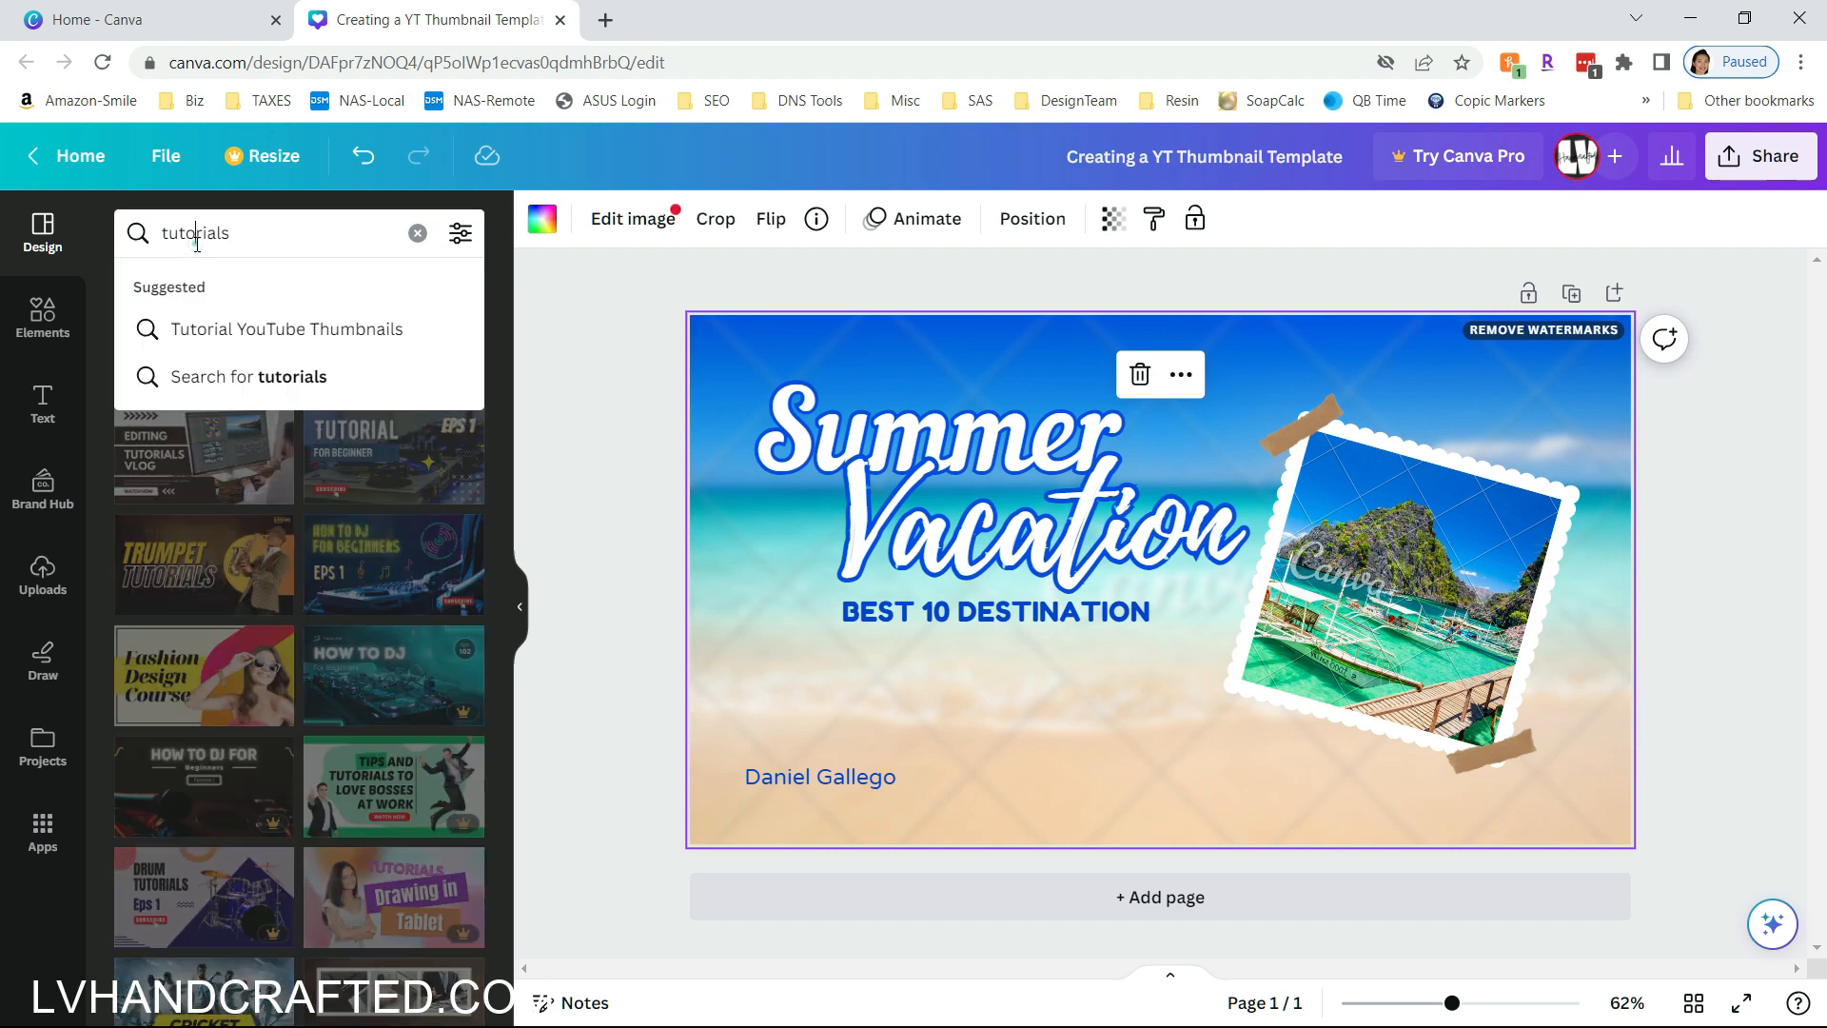
Search templates for "crafting" and apply the White and Orange Retro Creative Craft Kids template
double_click(197, 243)
text(crafting)
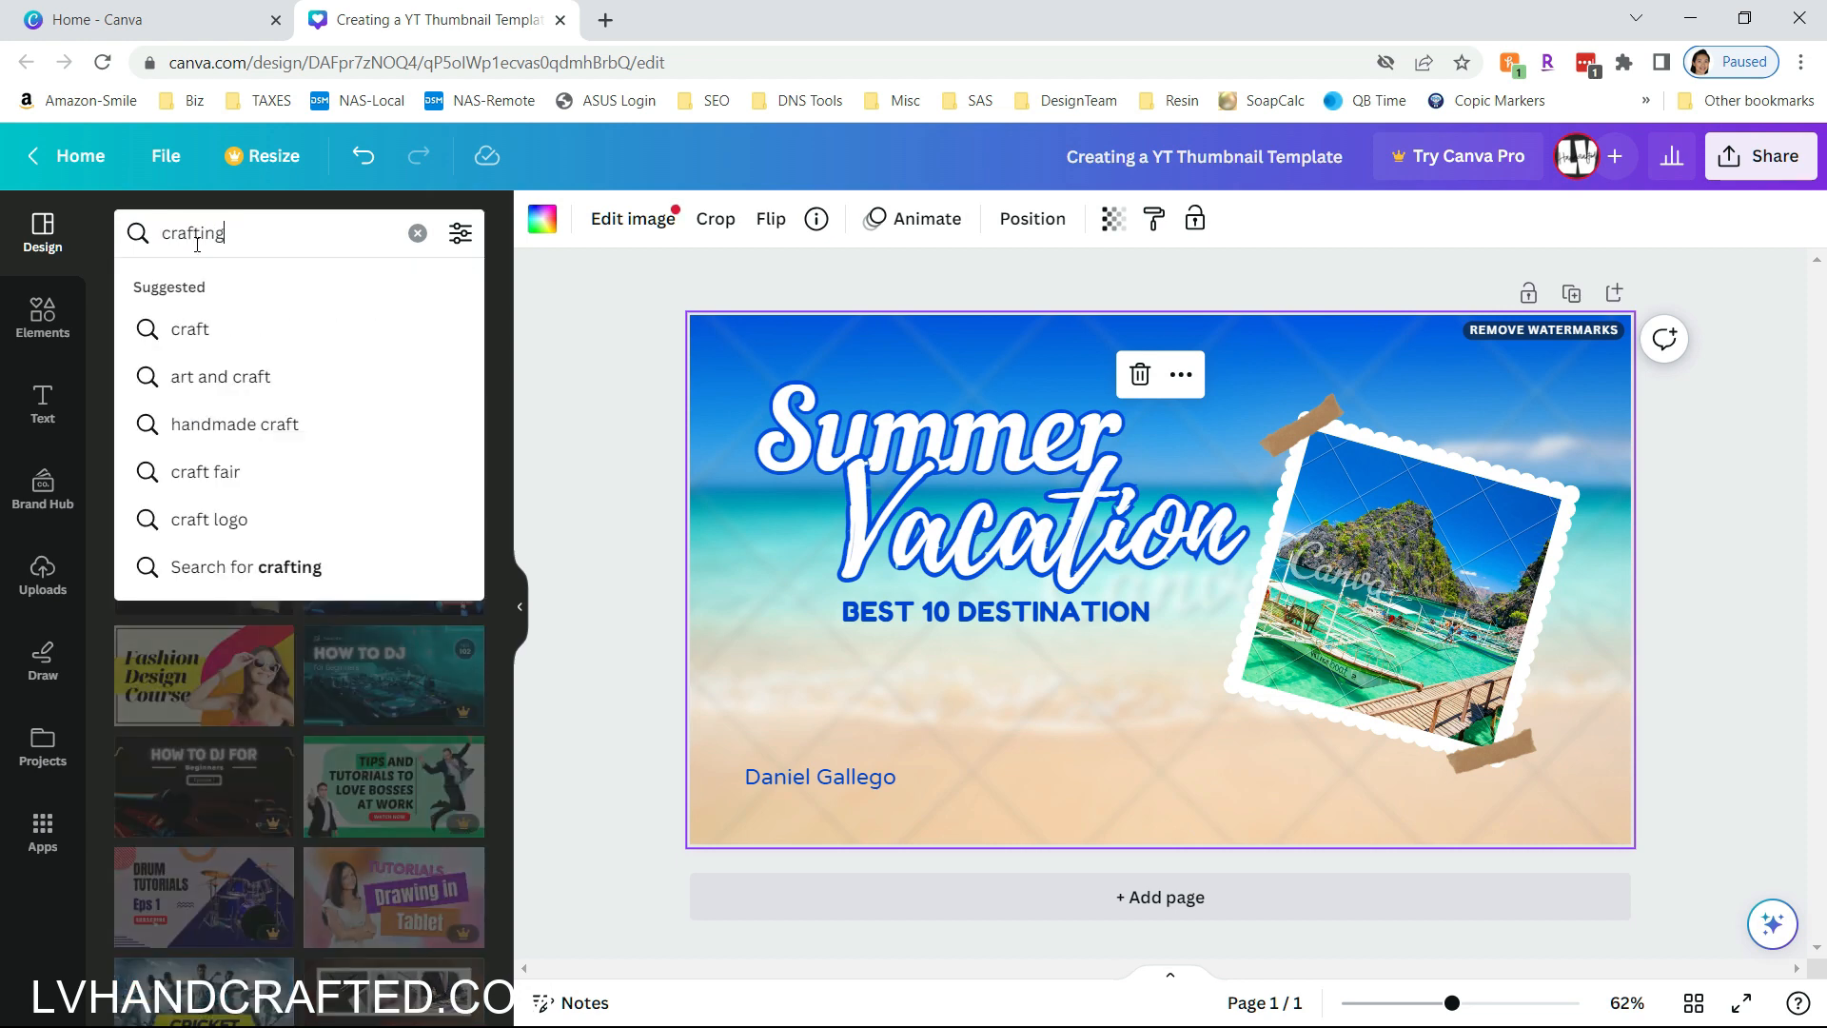
key(Return)
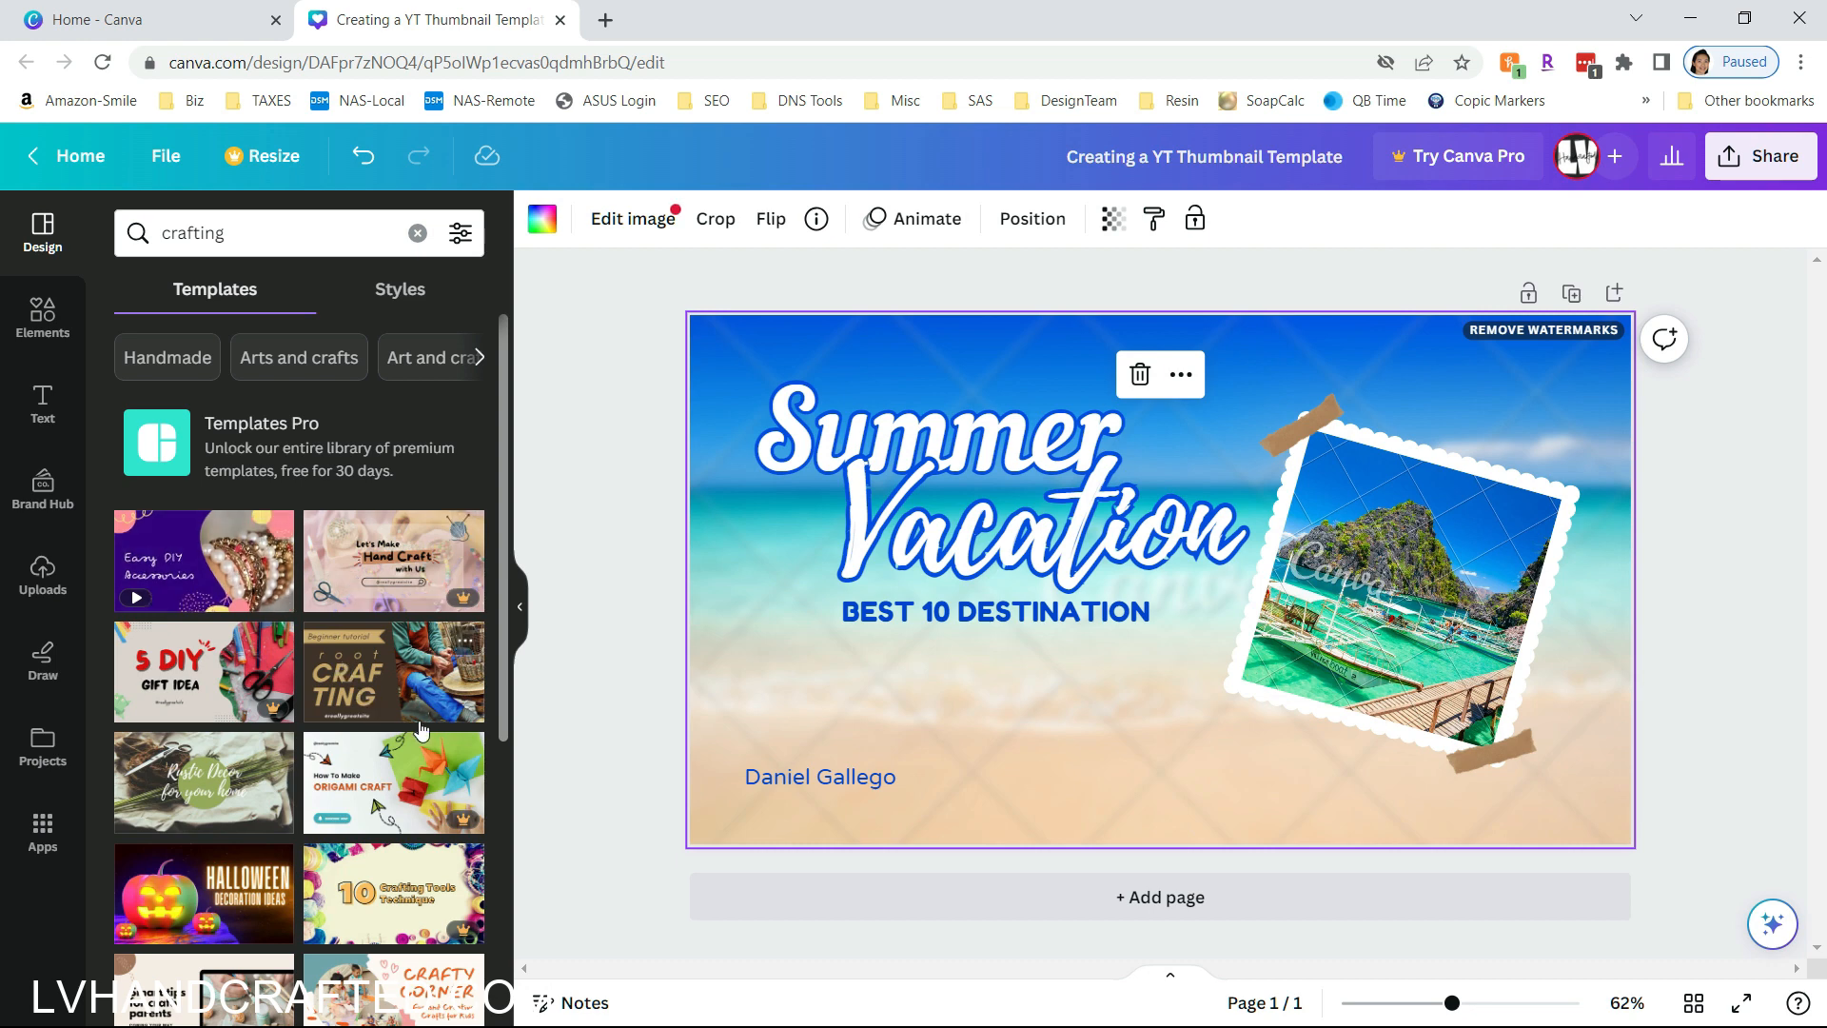
scroll(398, 742, down, 1)
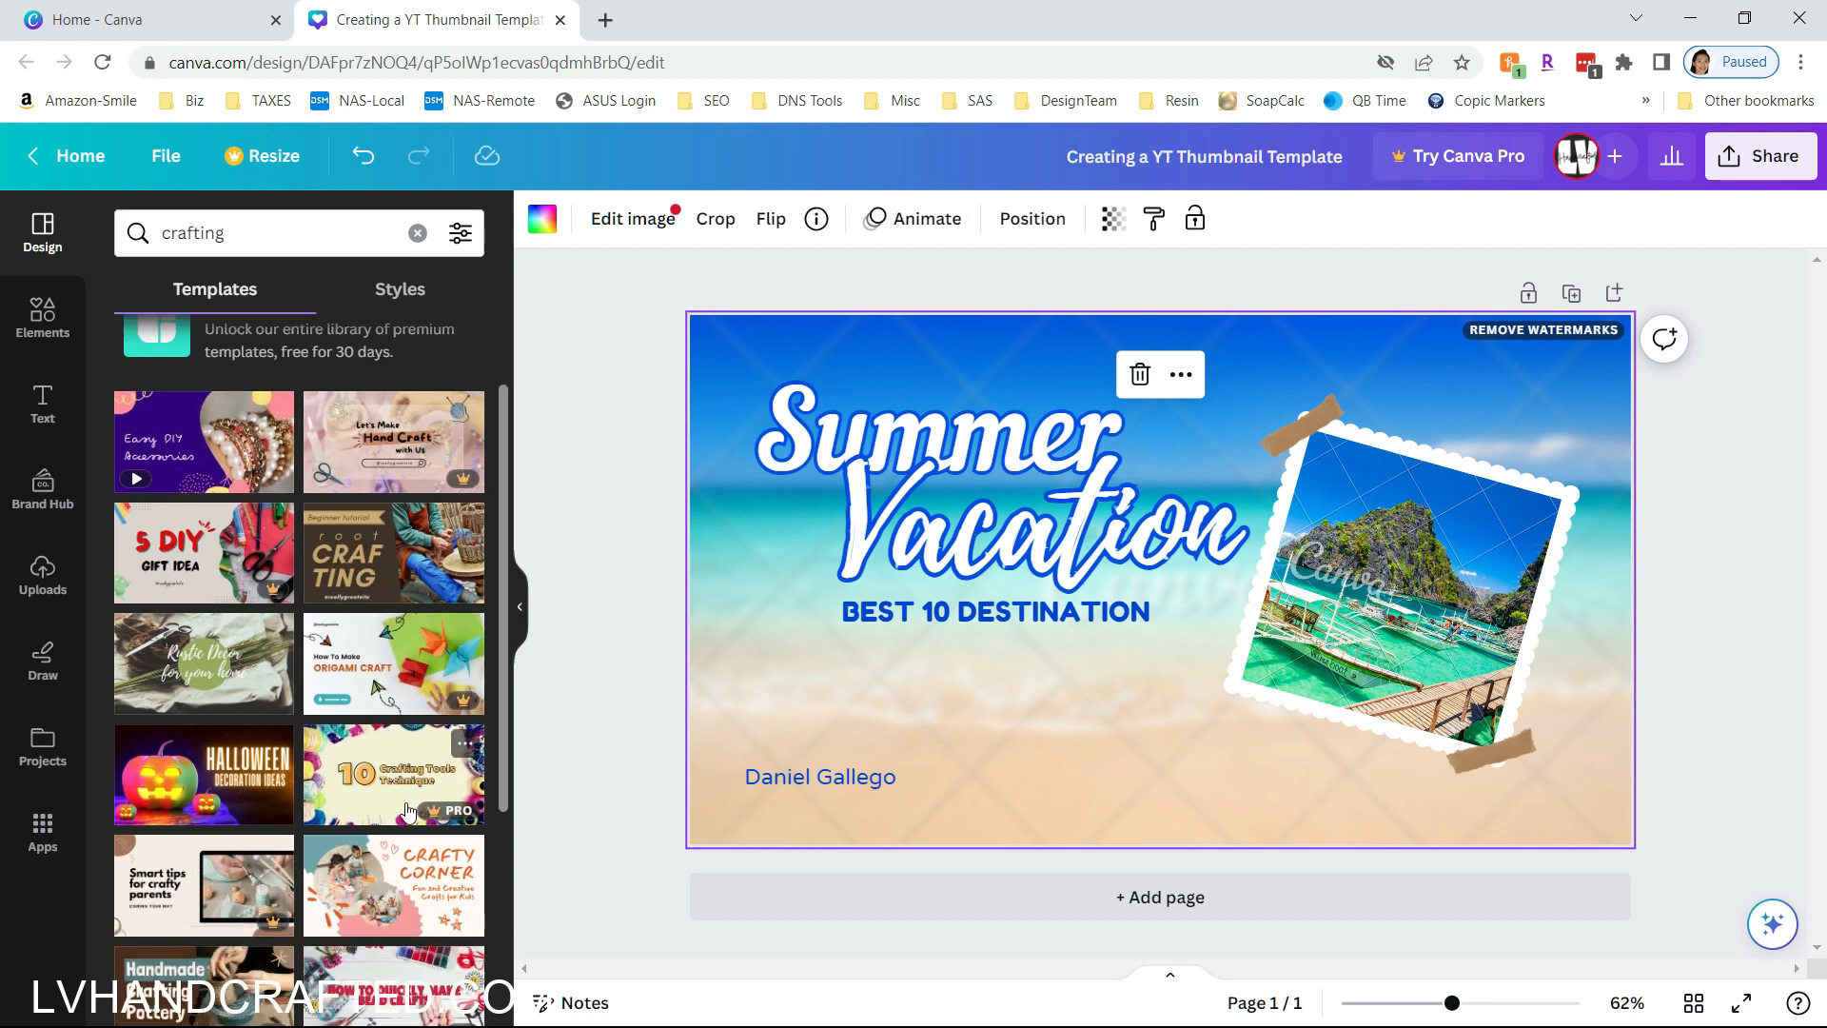
scroll(408, 811, down, 1)
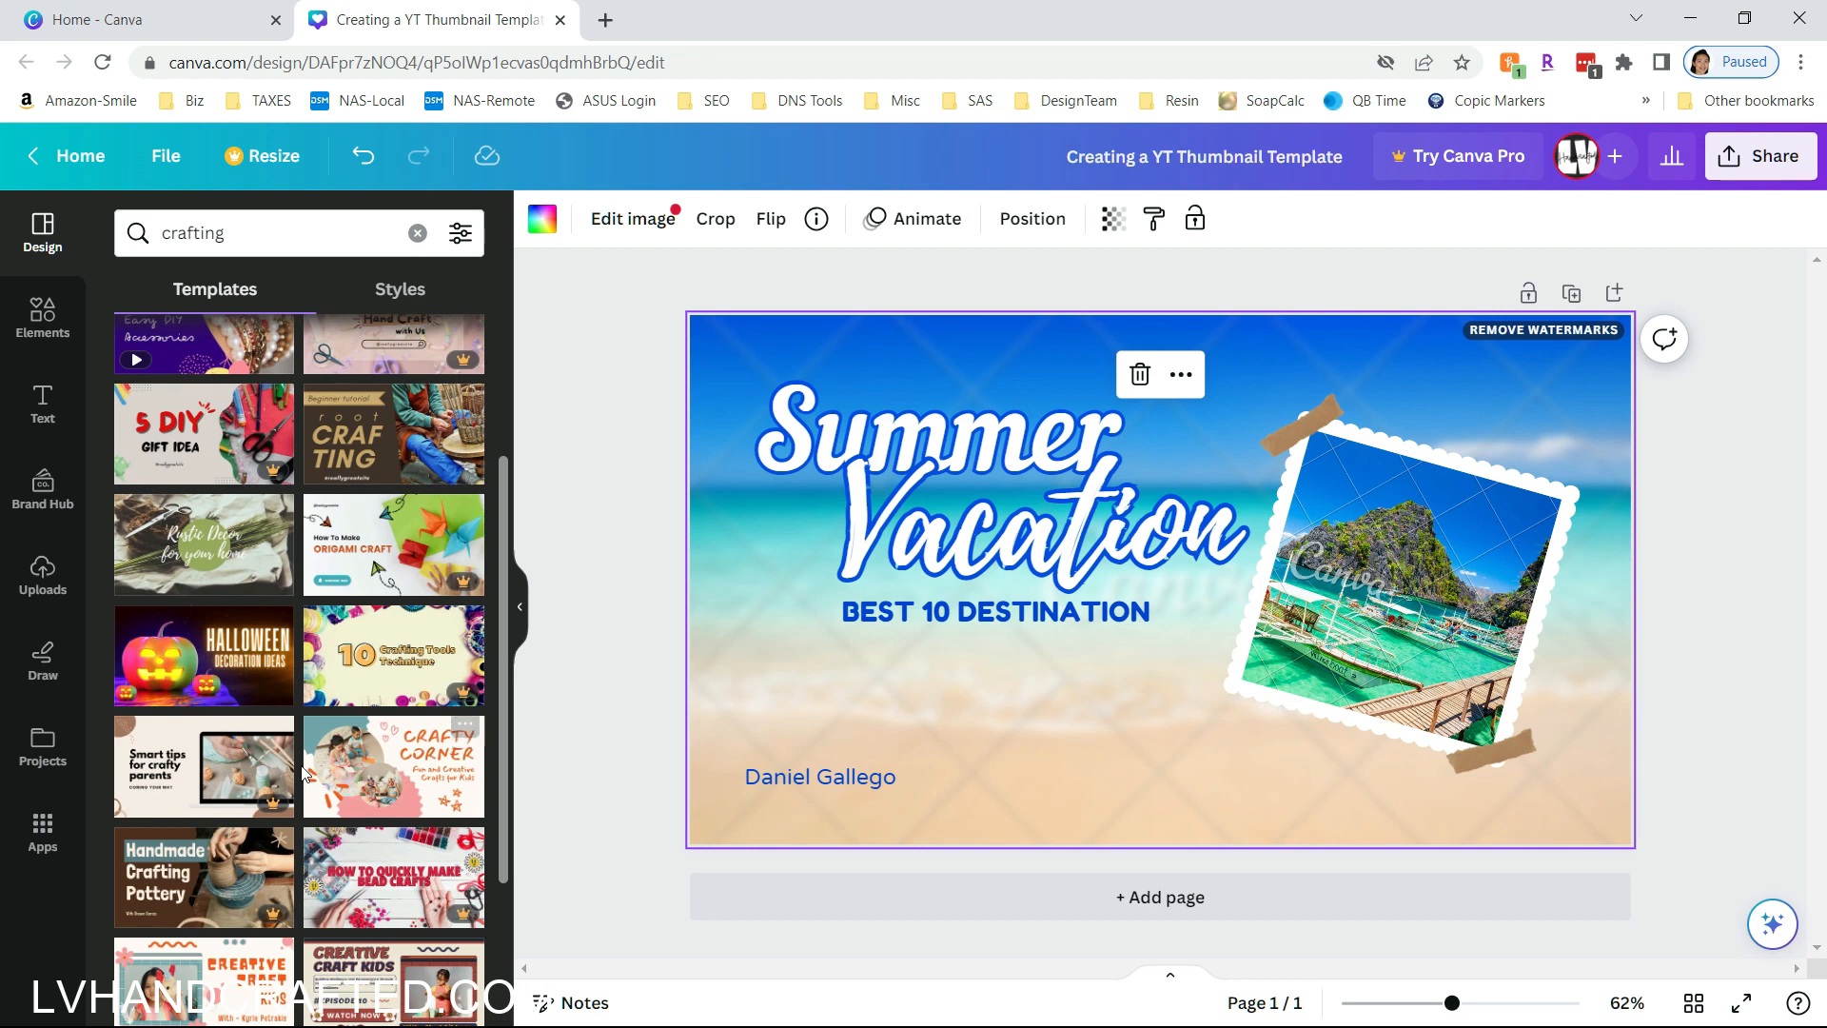
scroll(305, 785, down, 1)
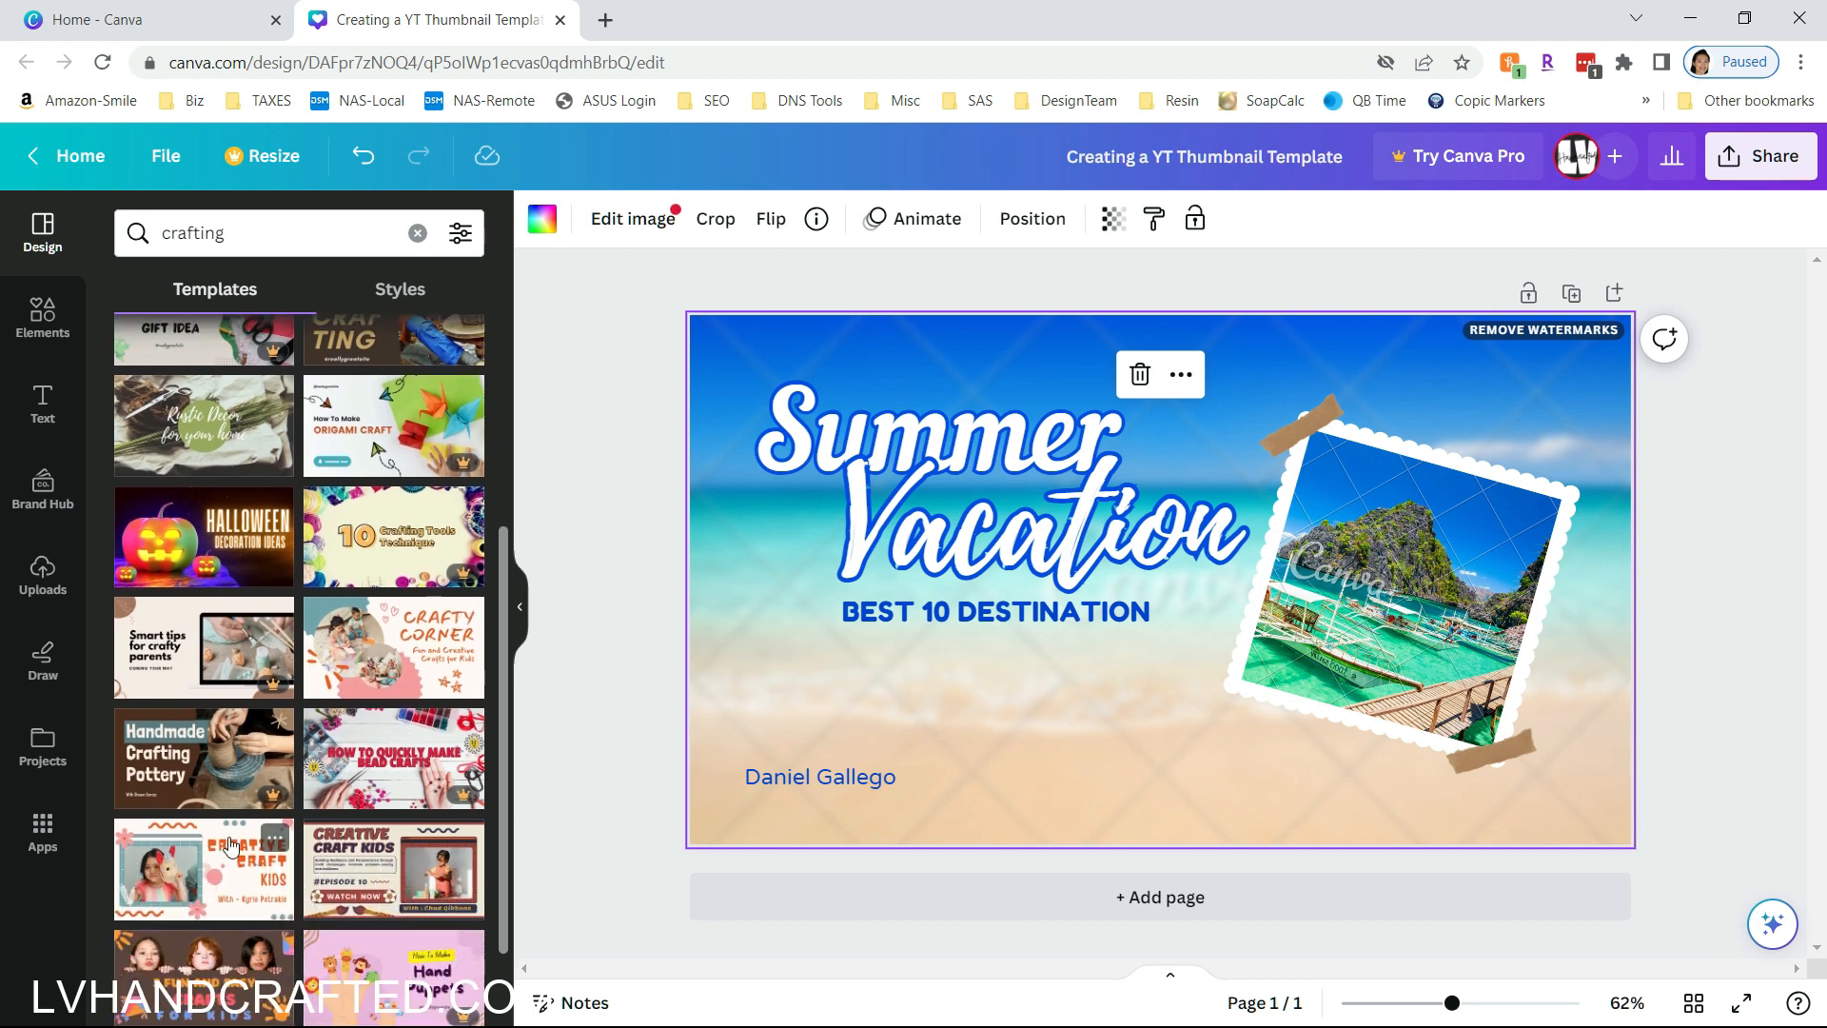
click(226, 903)
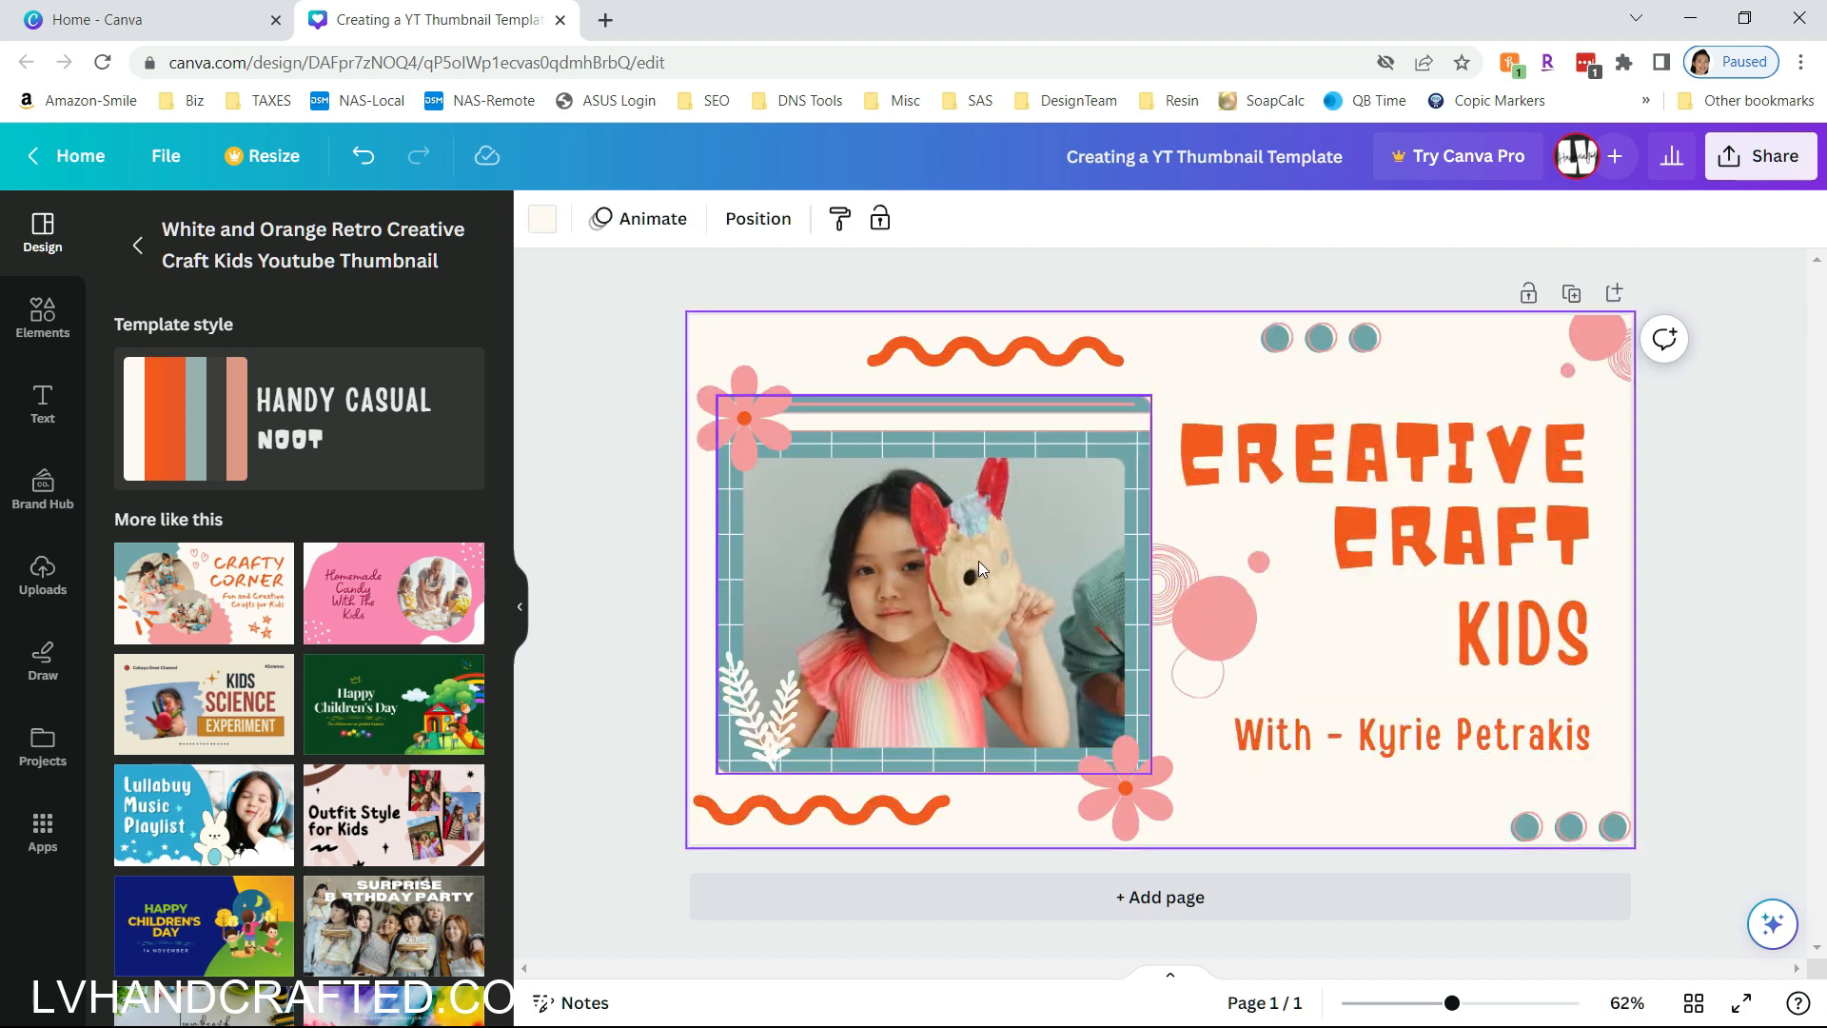
Delete the girl's photo from the template's picture frame
click(928, 603)
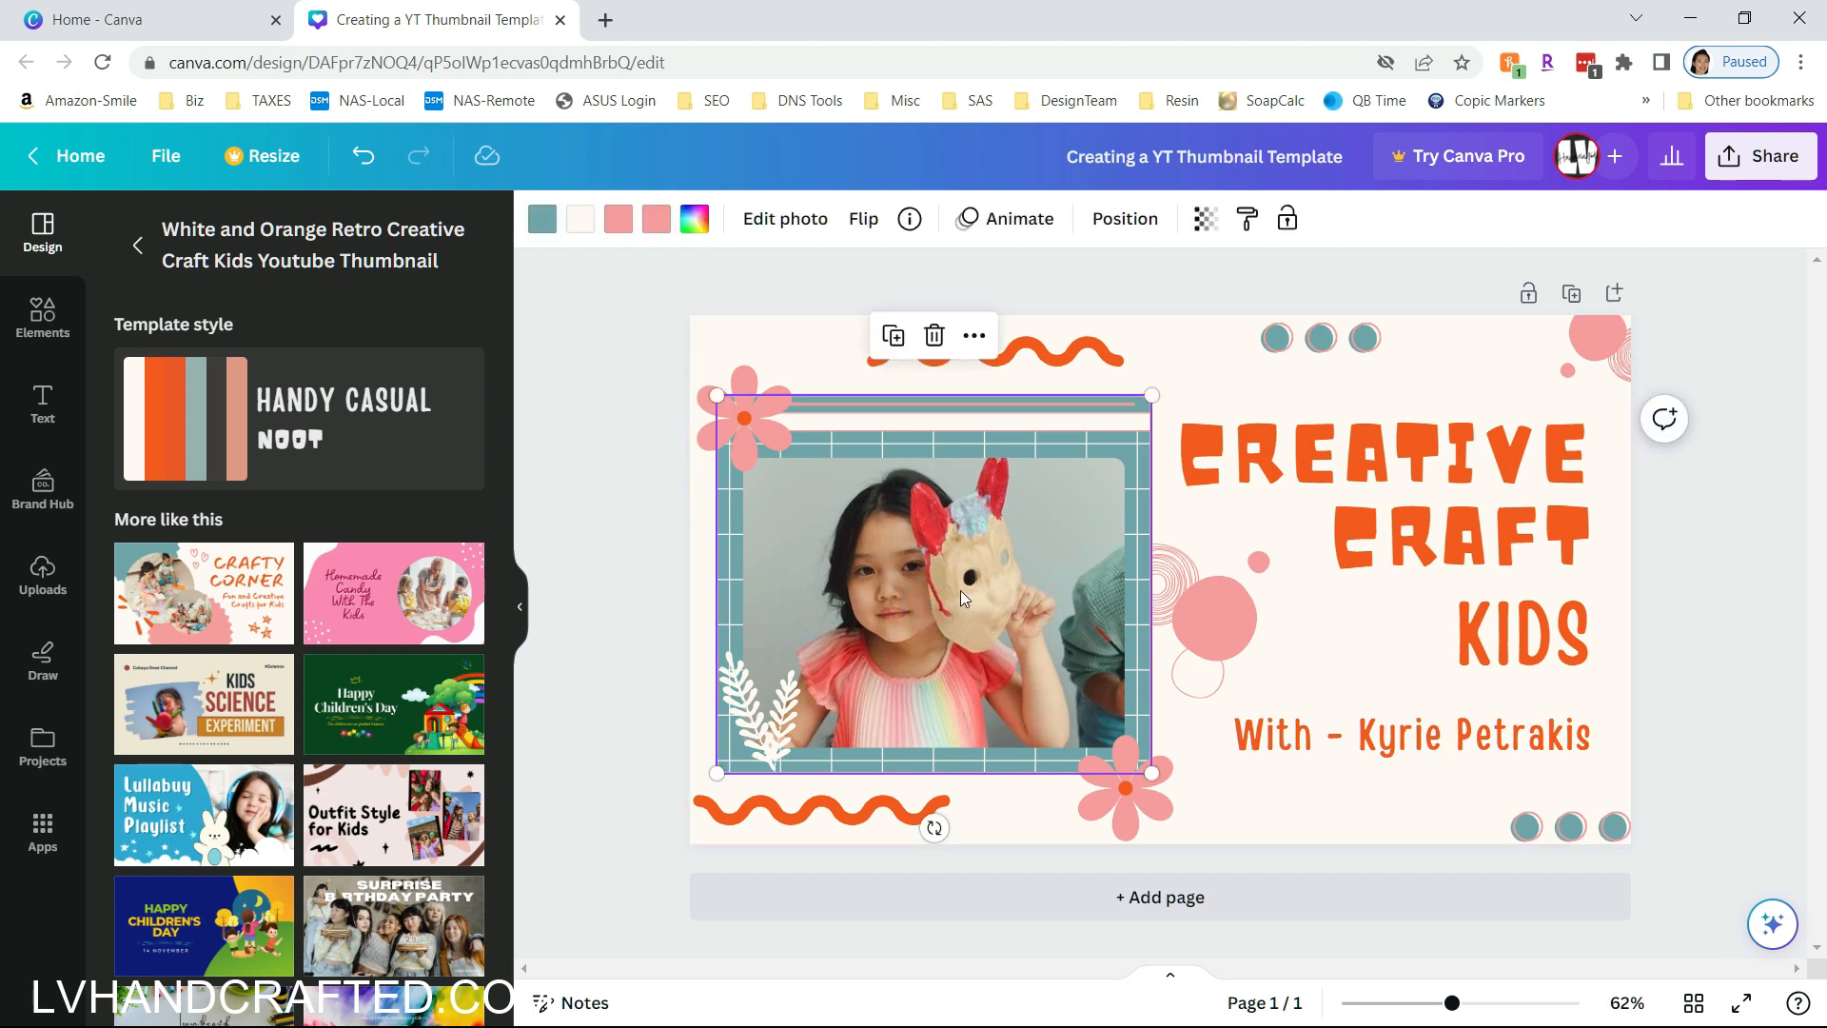
click(1266, 733)
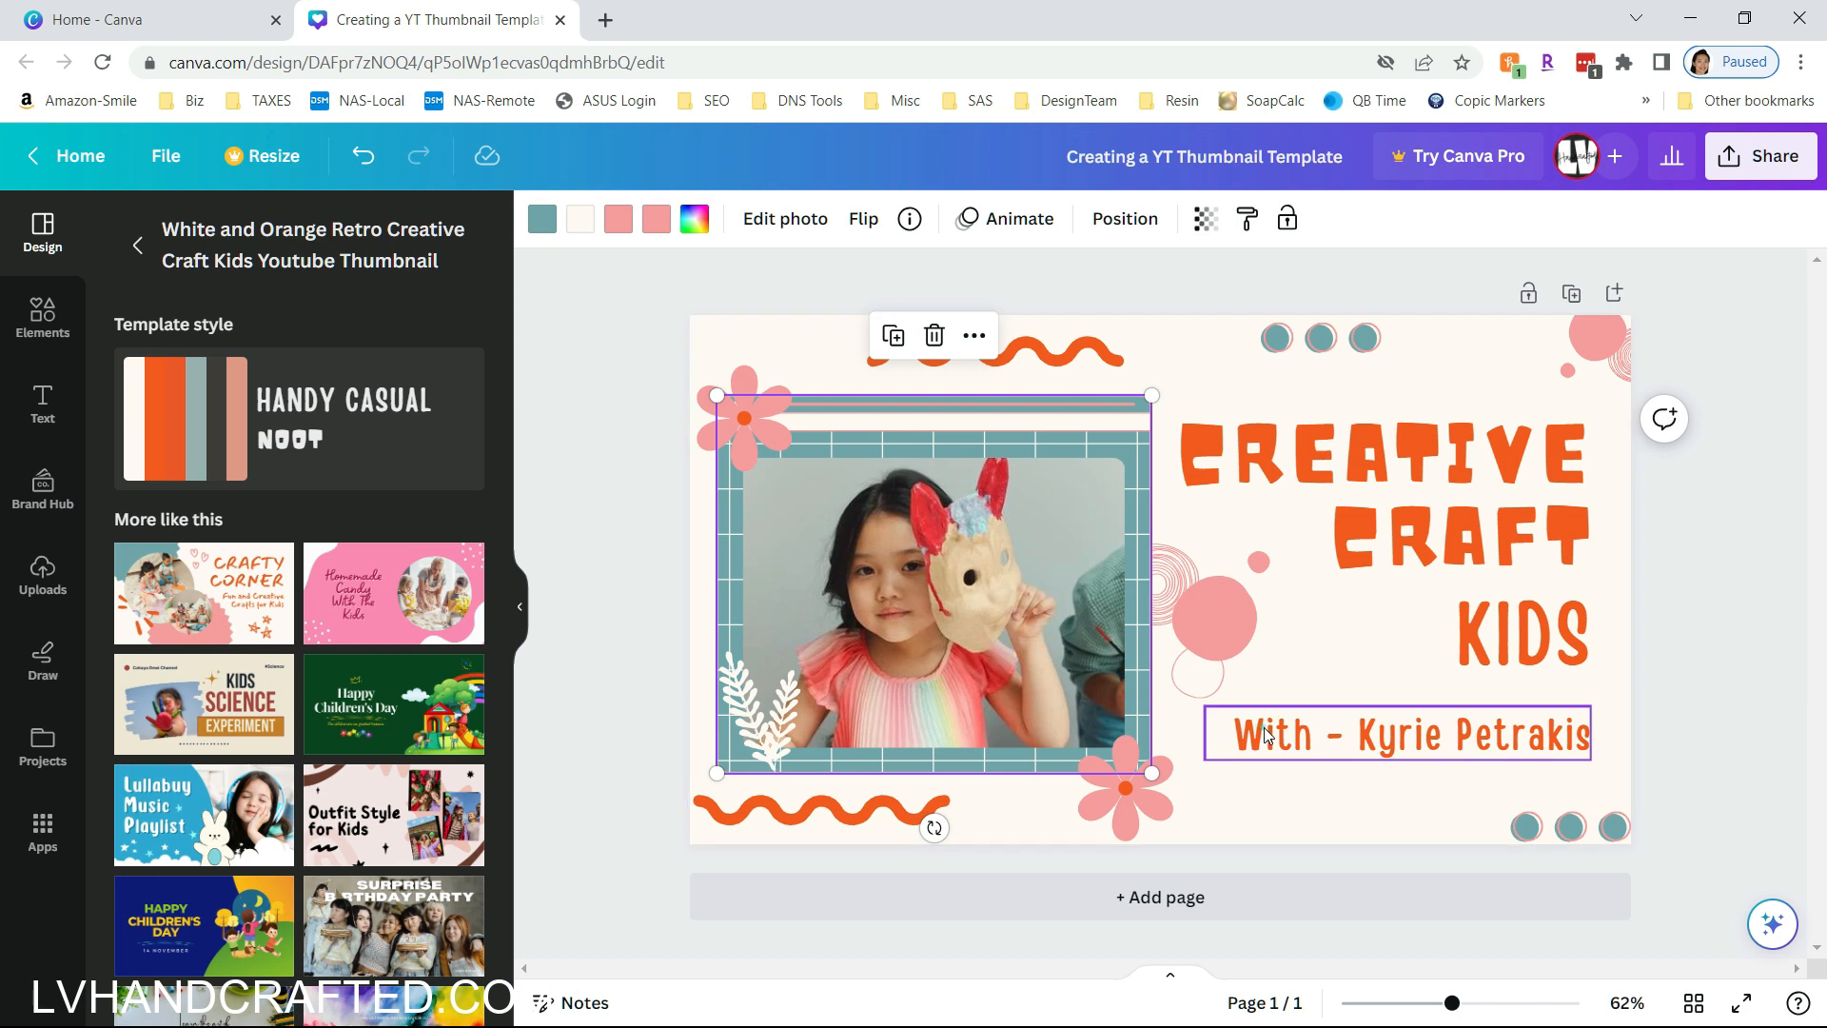
click(932, 601)
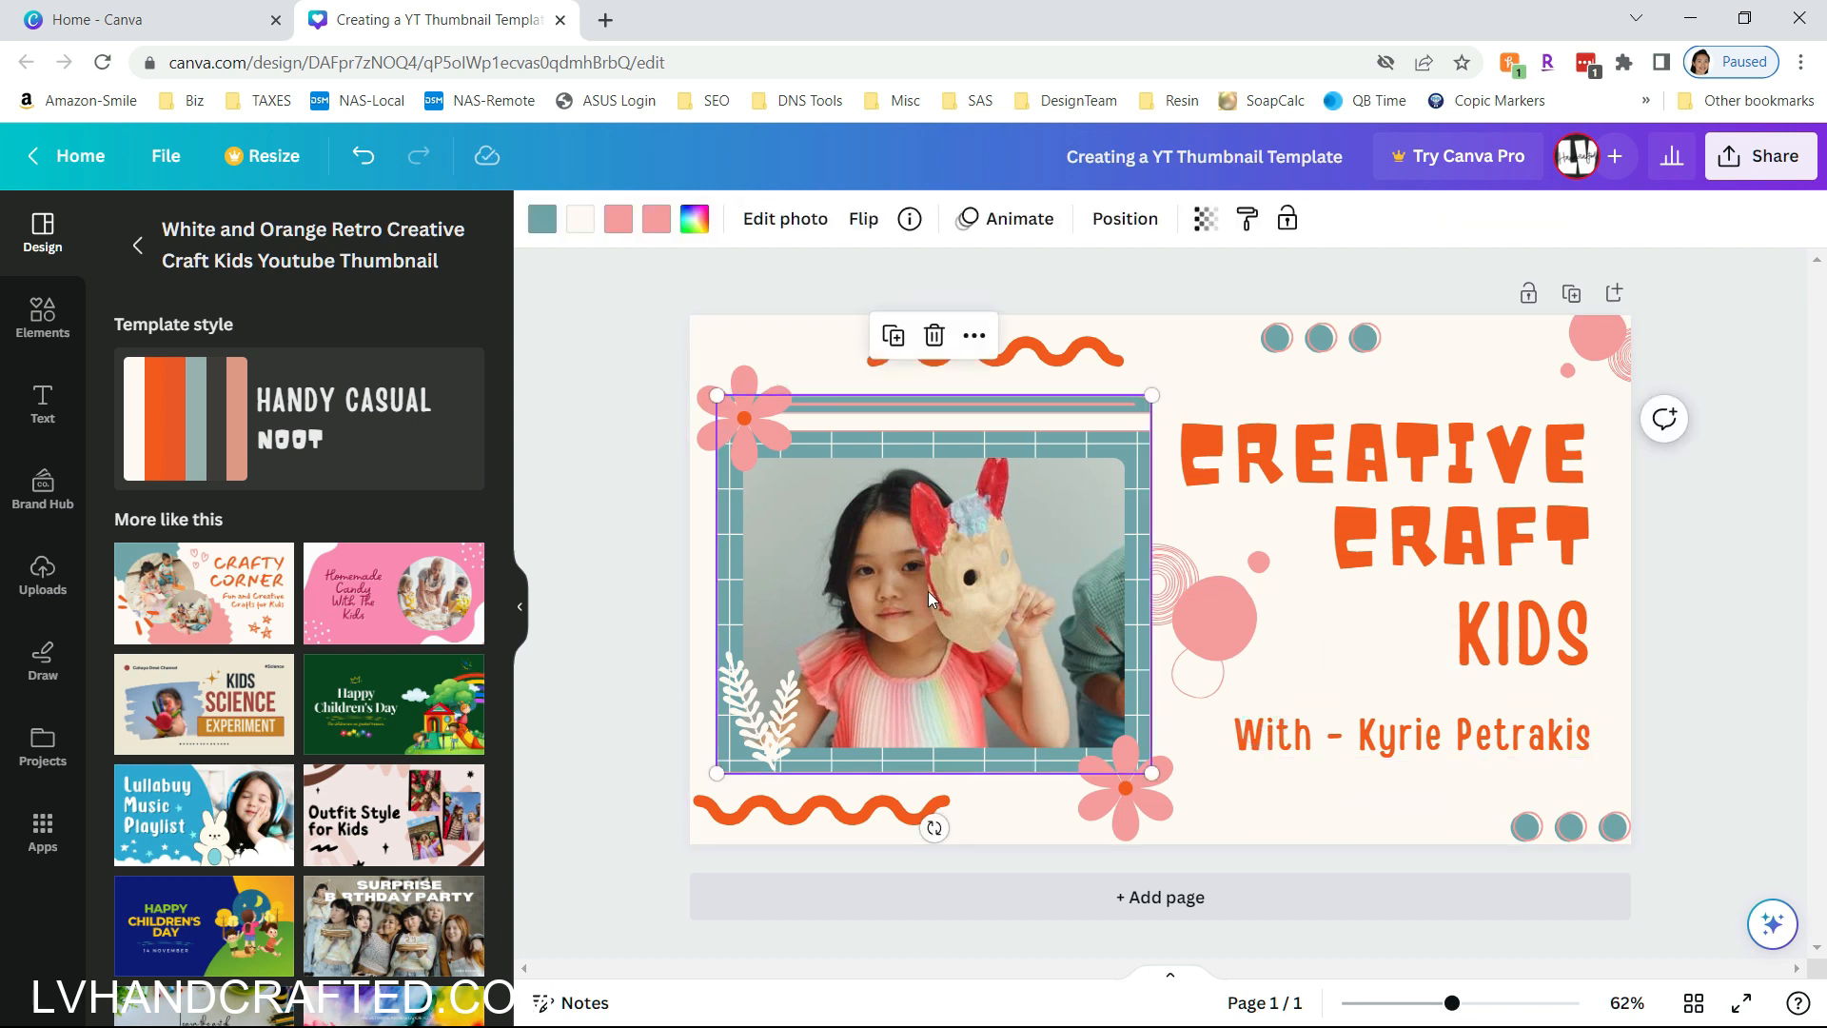
key(Delete)
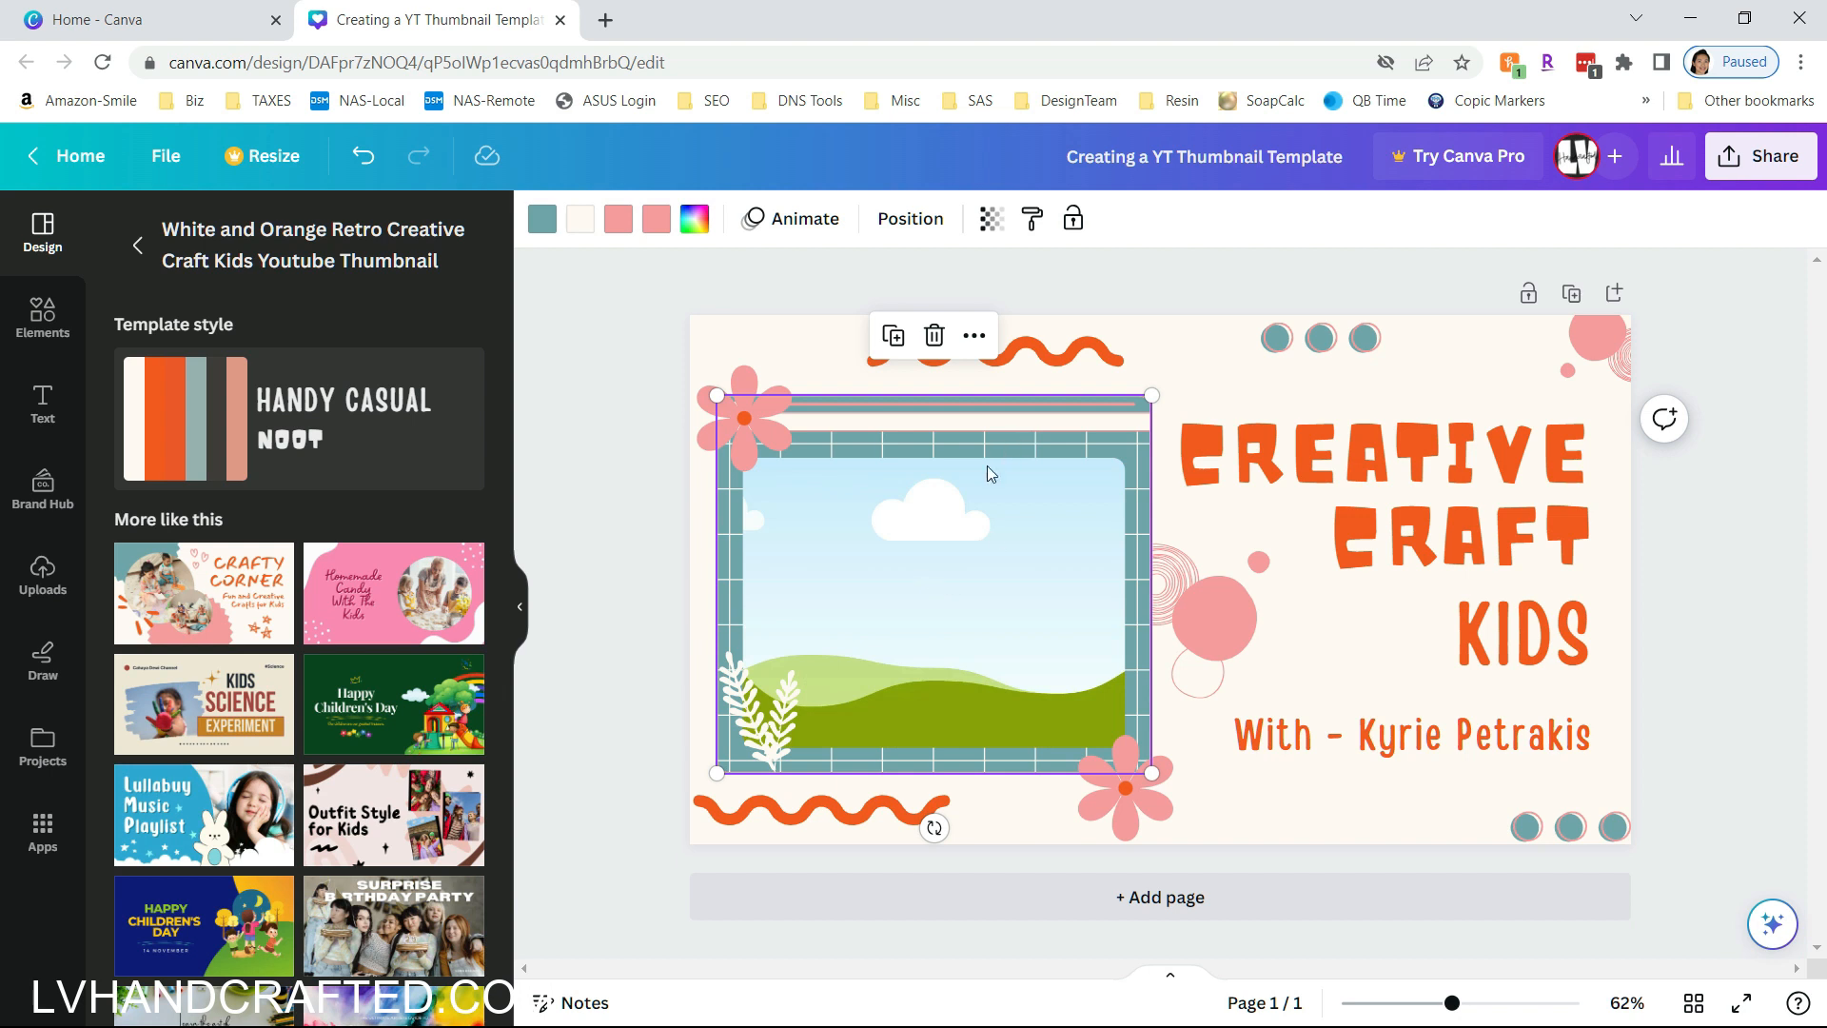
Place the uploaded Thank You card photo into the empty picture frame
click(43, 582)
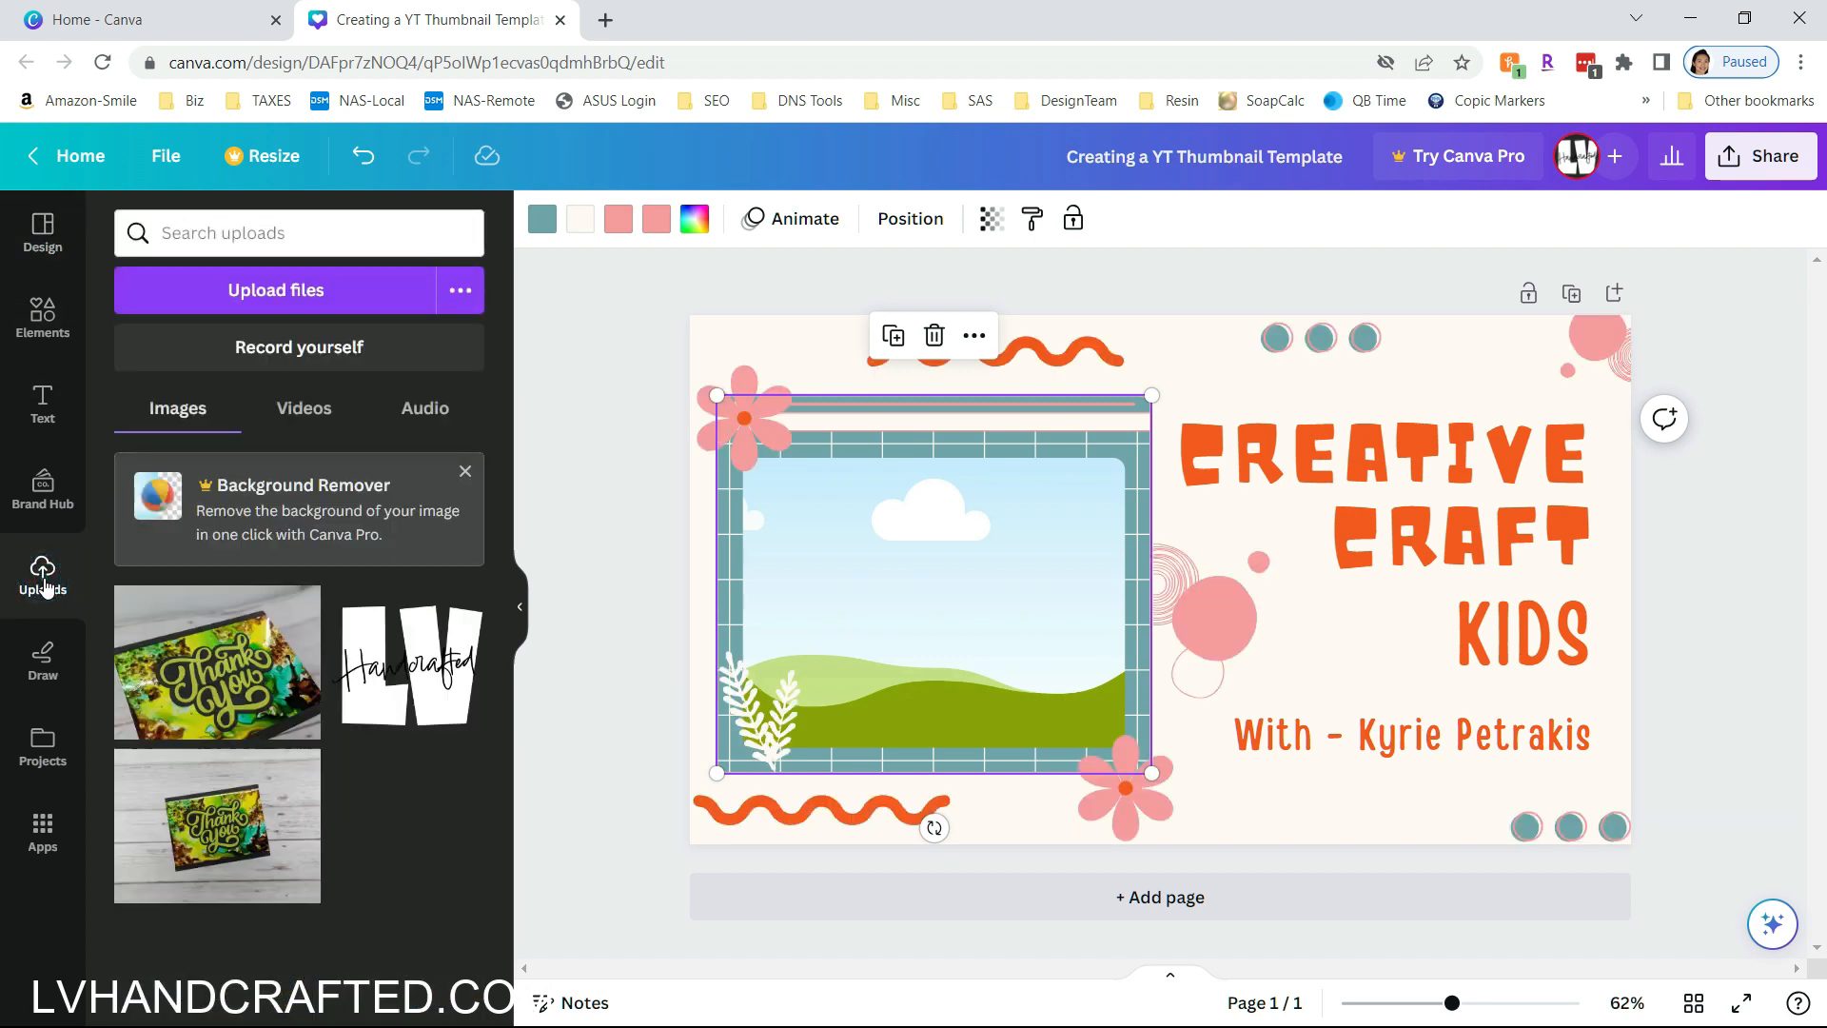
drag(217, 819, 848, 636)
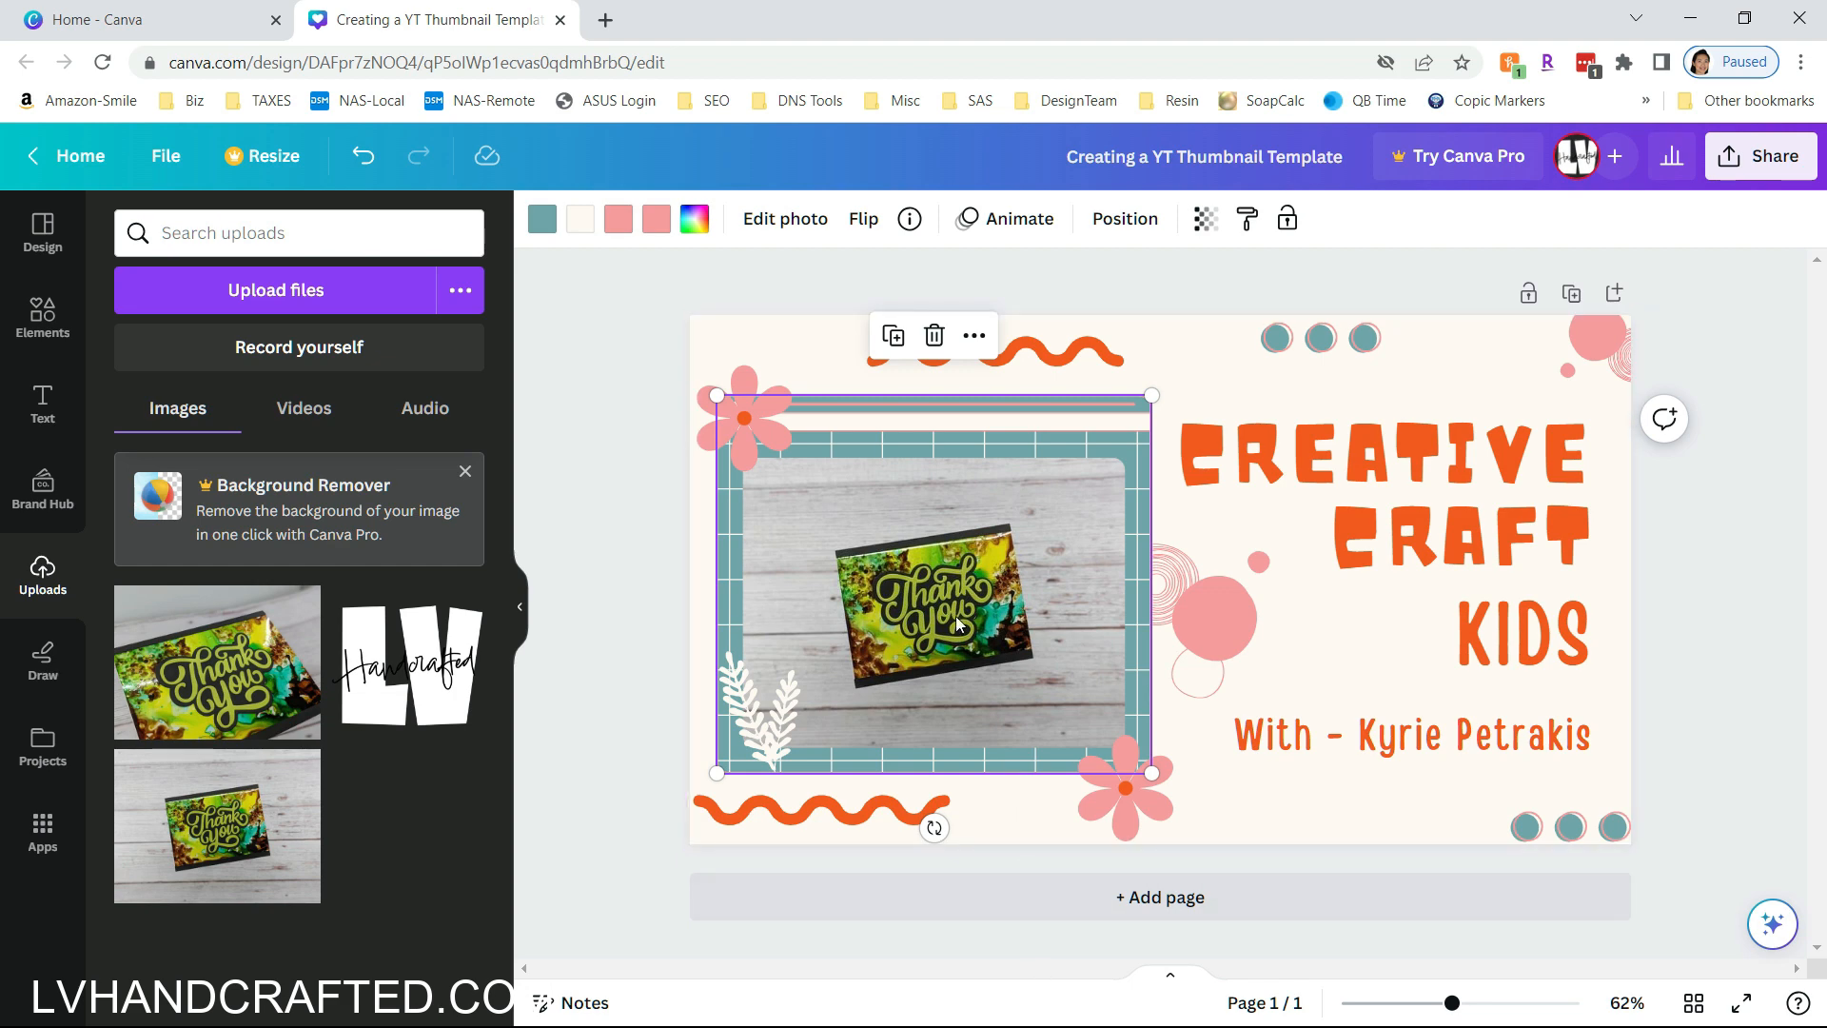
Crop the photo in the frame so the card appears larger and centered
double_click(959, 592)
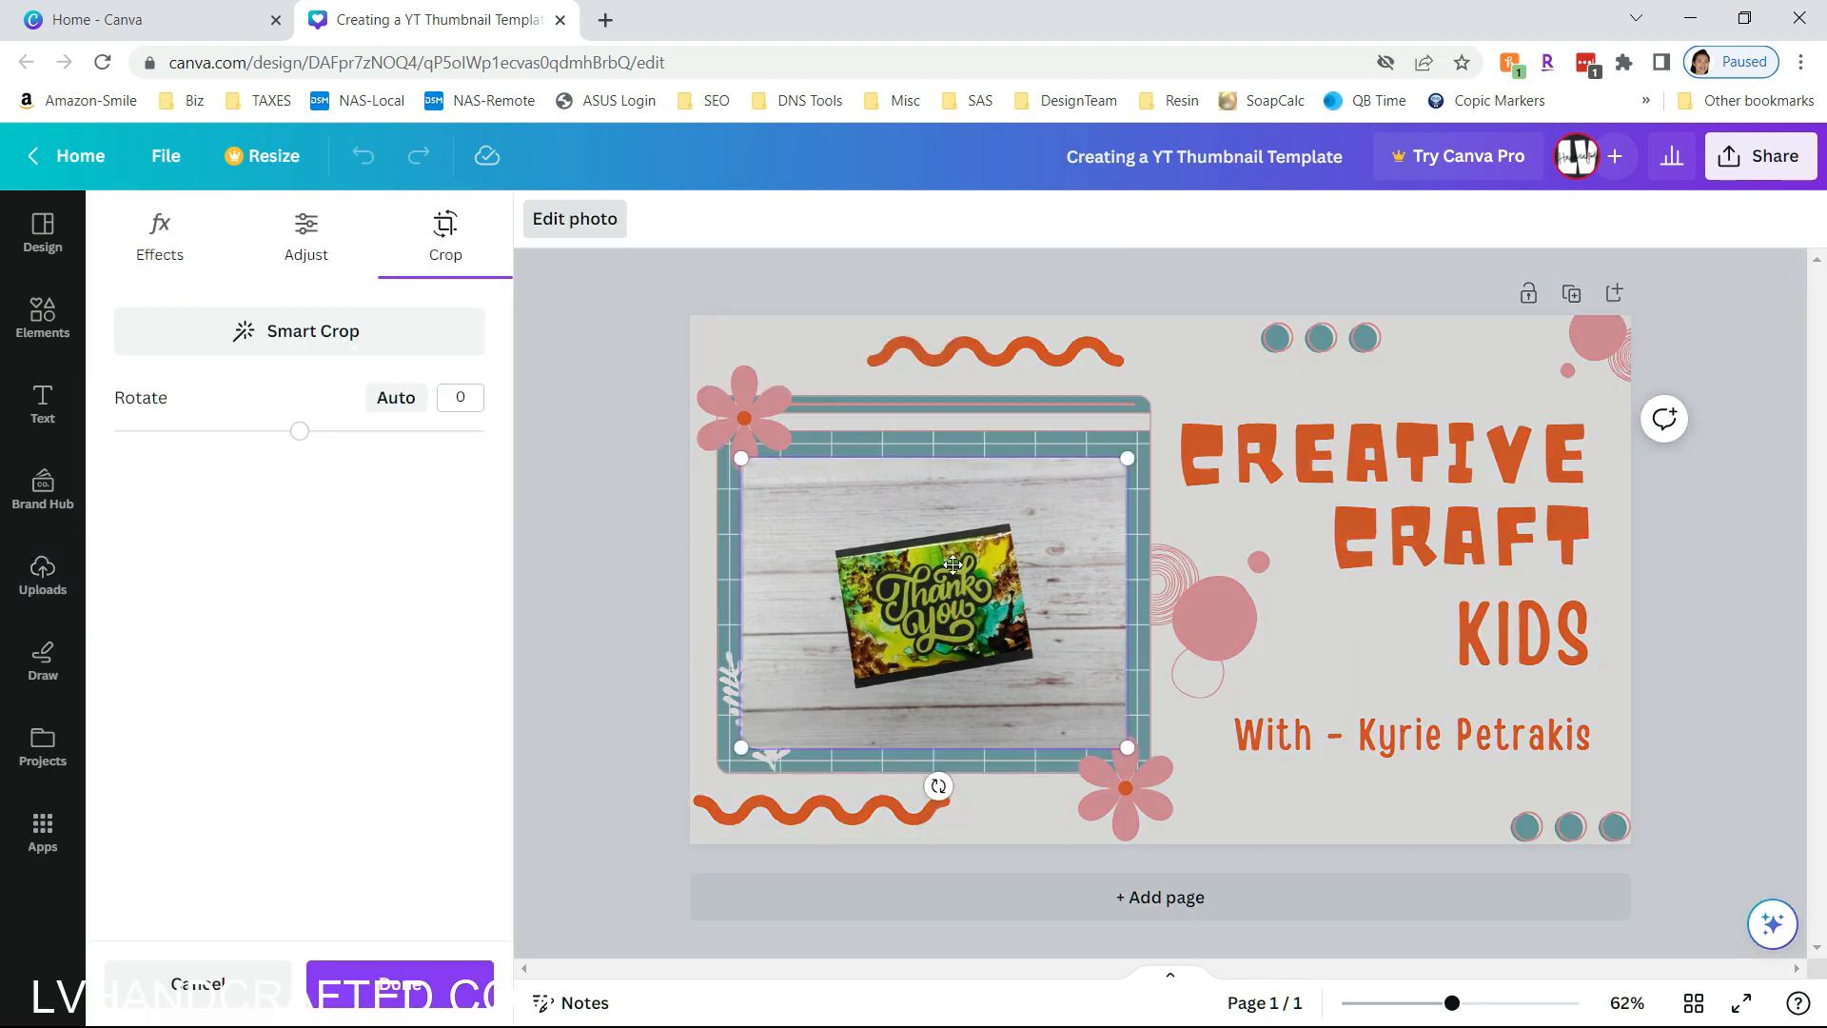
drag(1126, 460, 1459, 290)
drag(1305, 412, 1163, 518)
Raise the photo's brightness to 30
click(296, 255)
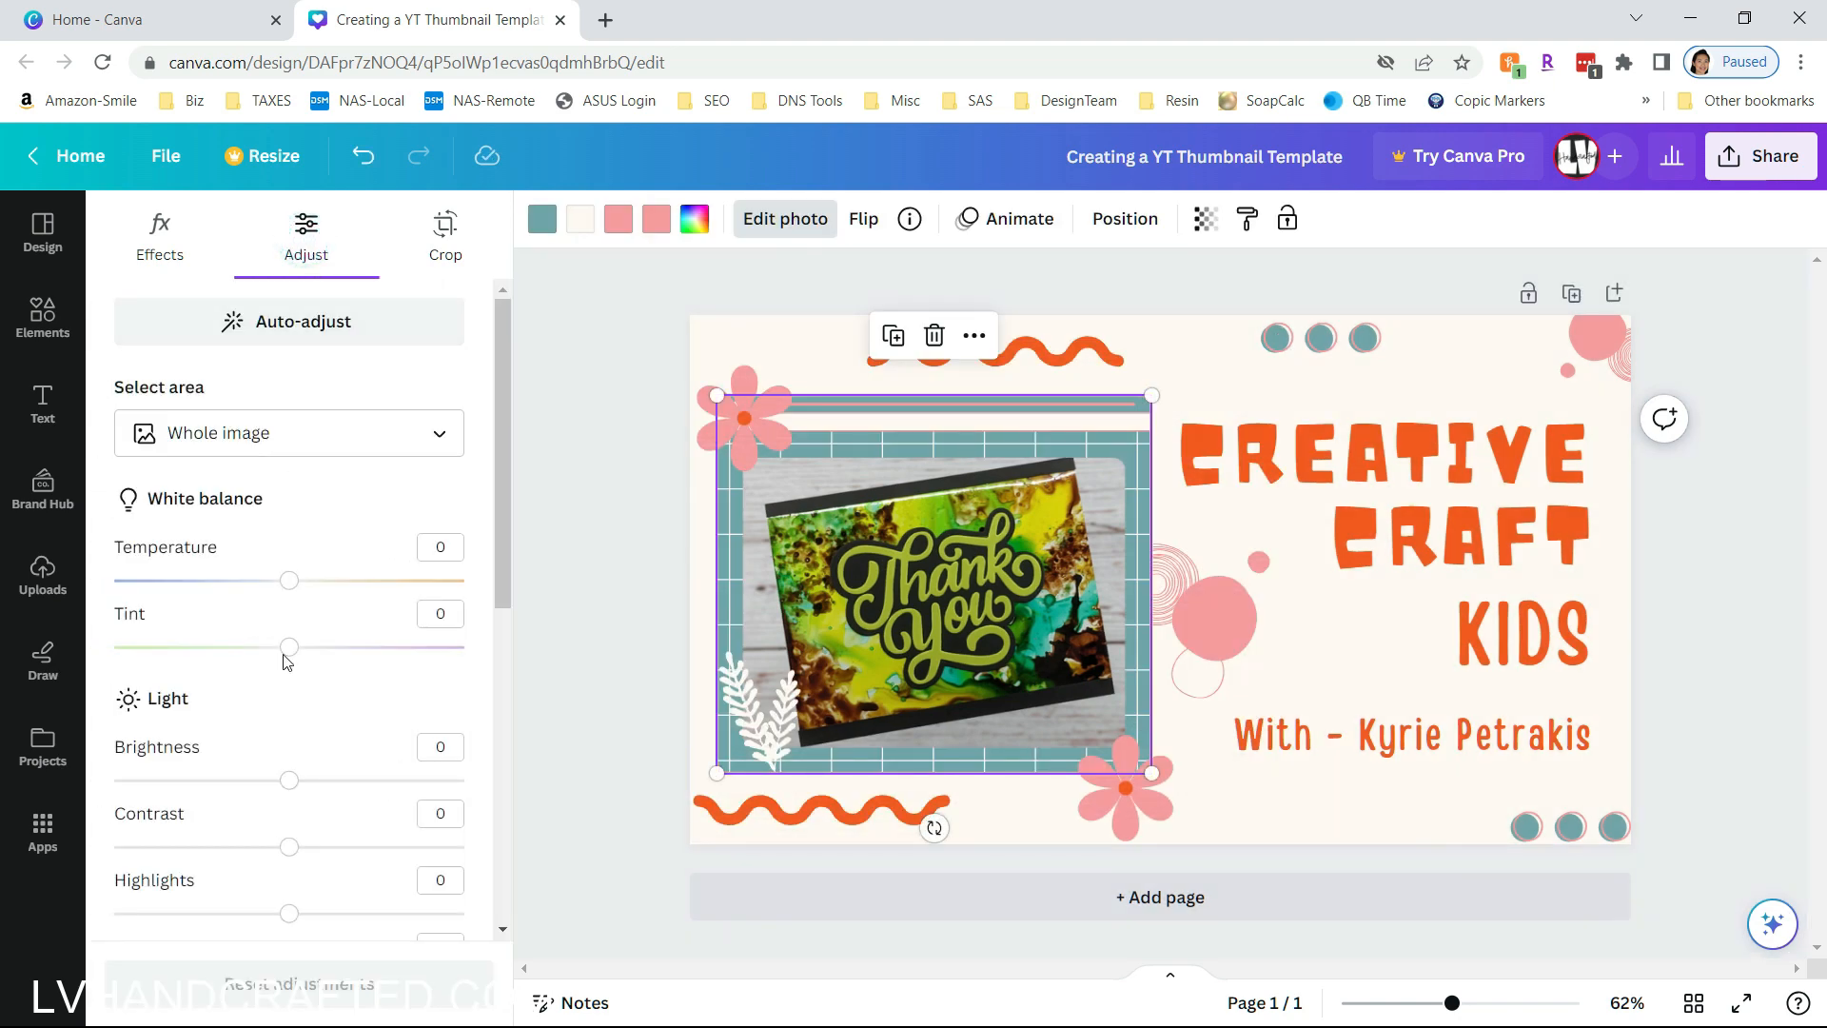
drag(326, 782, 342, 781)
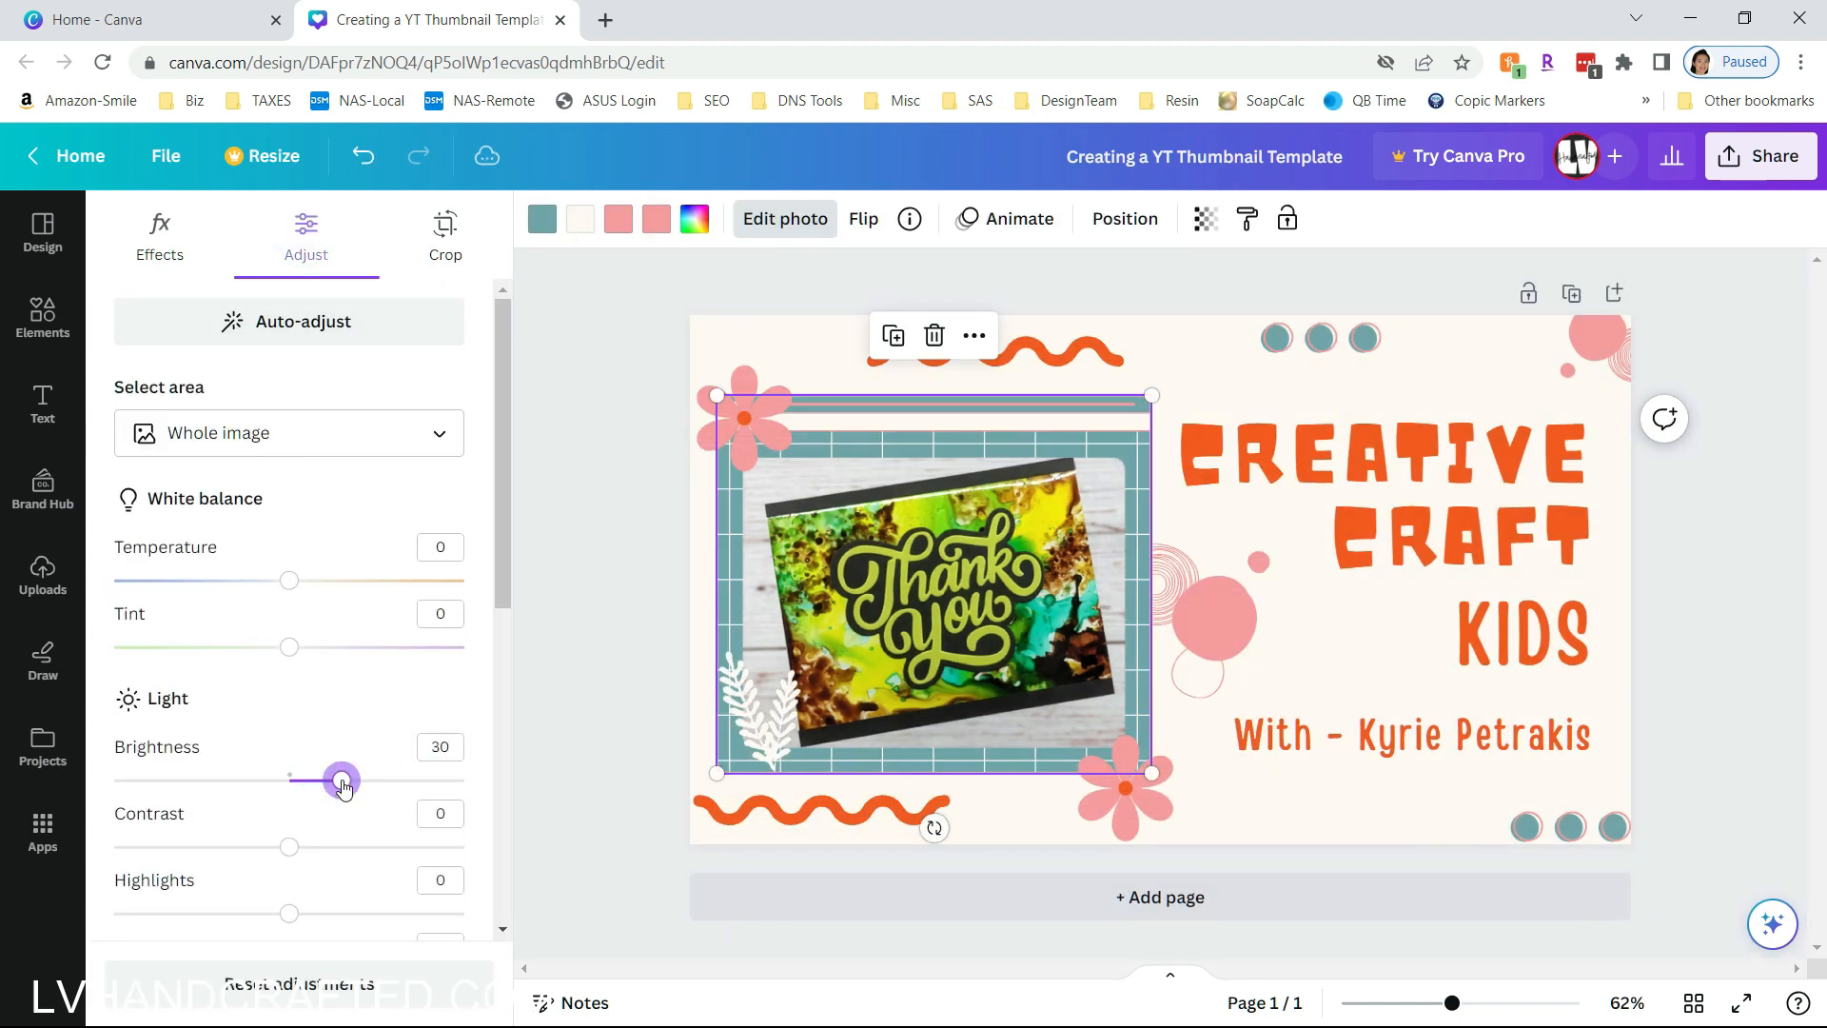
Replace the CREATIVE CRAFT title text with "VIDEO TITLE"
click(1717, 626)
click(1398, 463)
click(1397, 463)
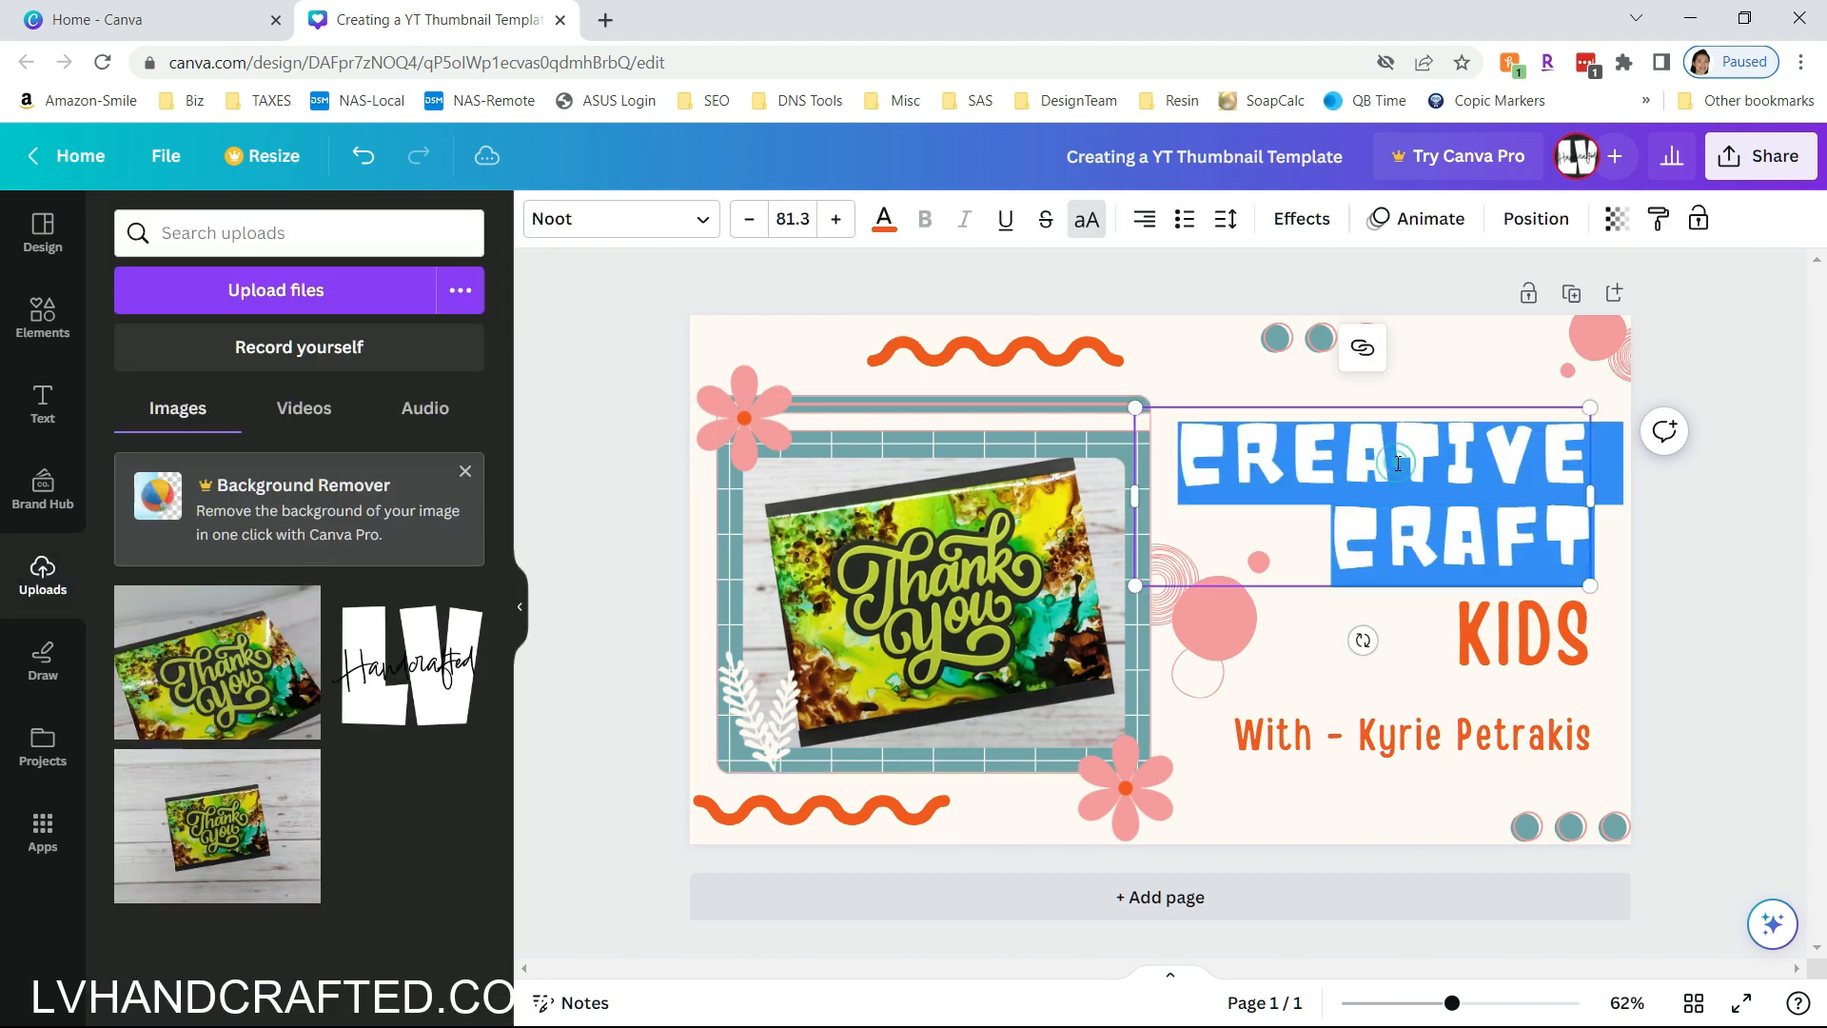
text(VI)
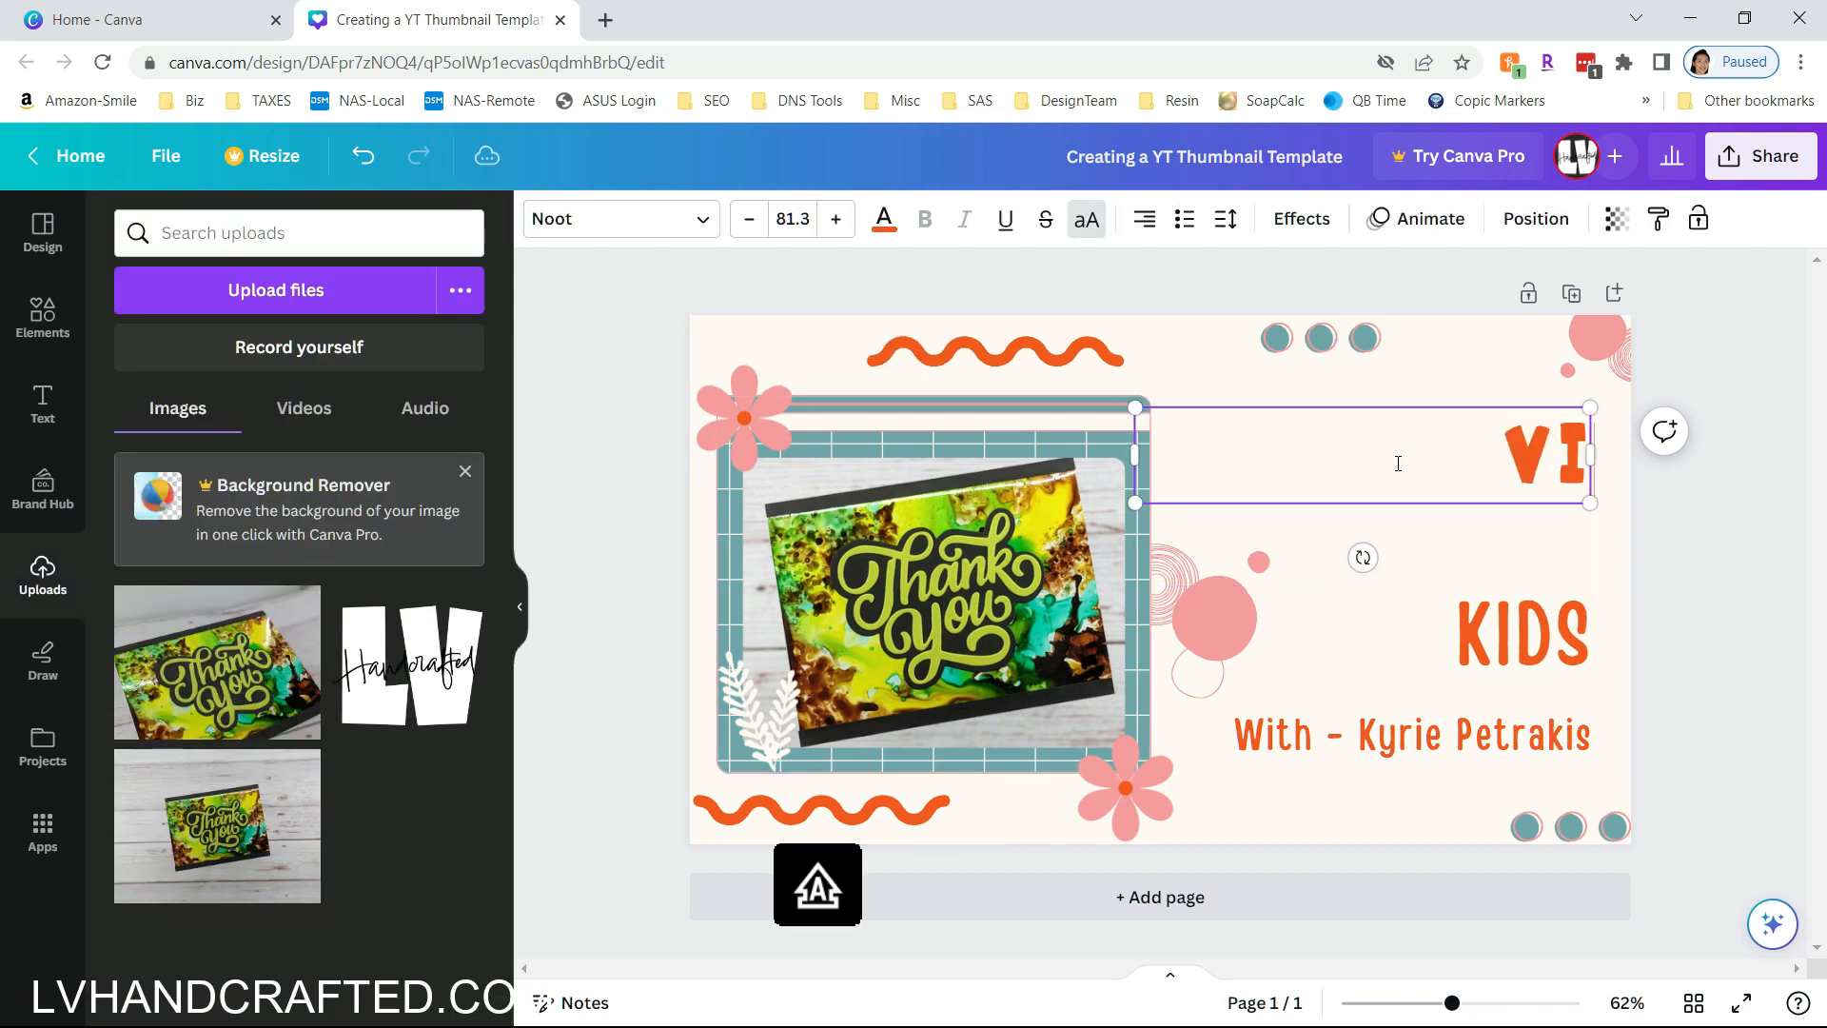
text(DEO TITLE)
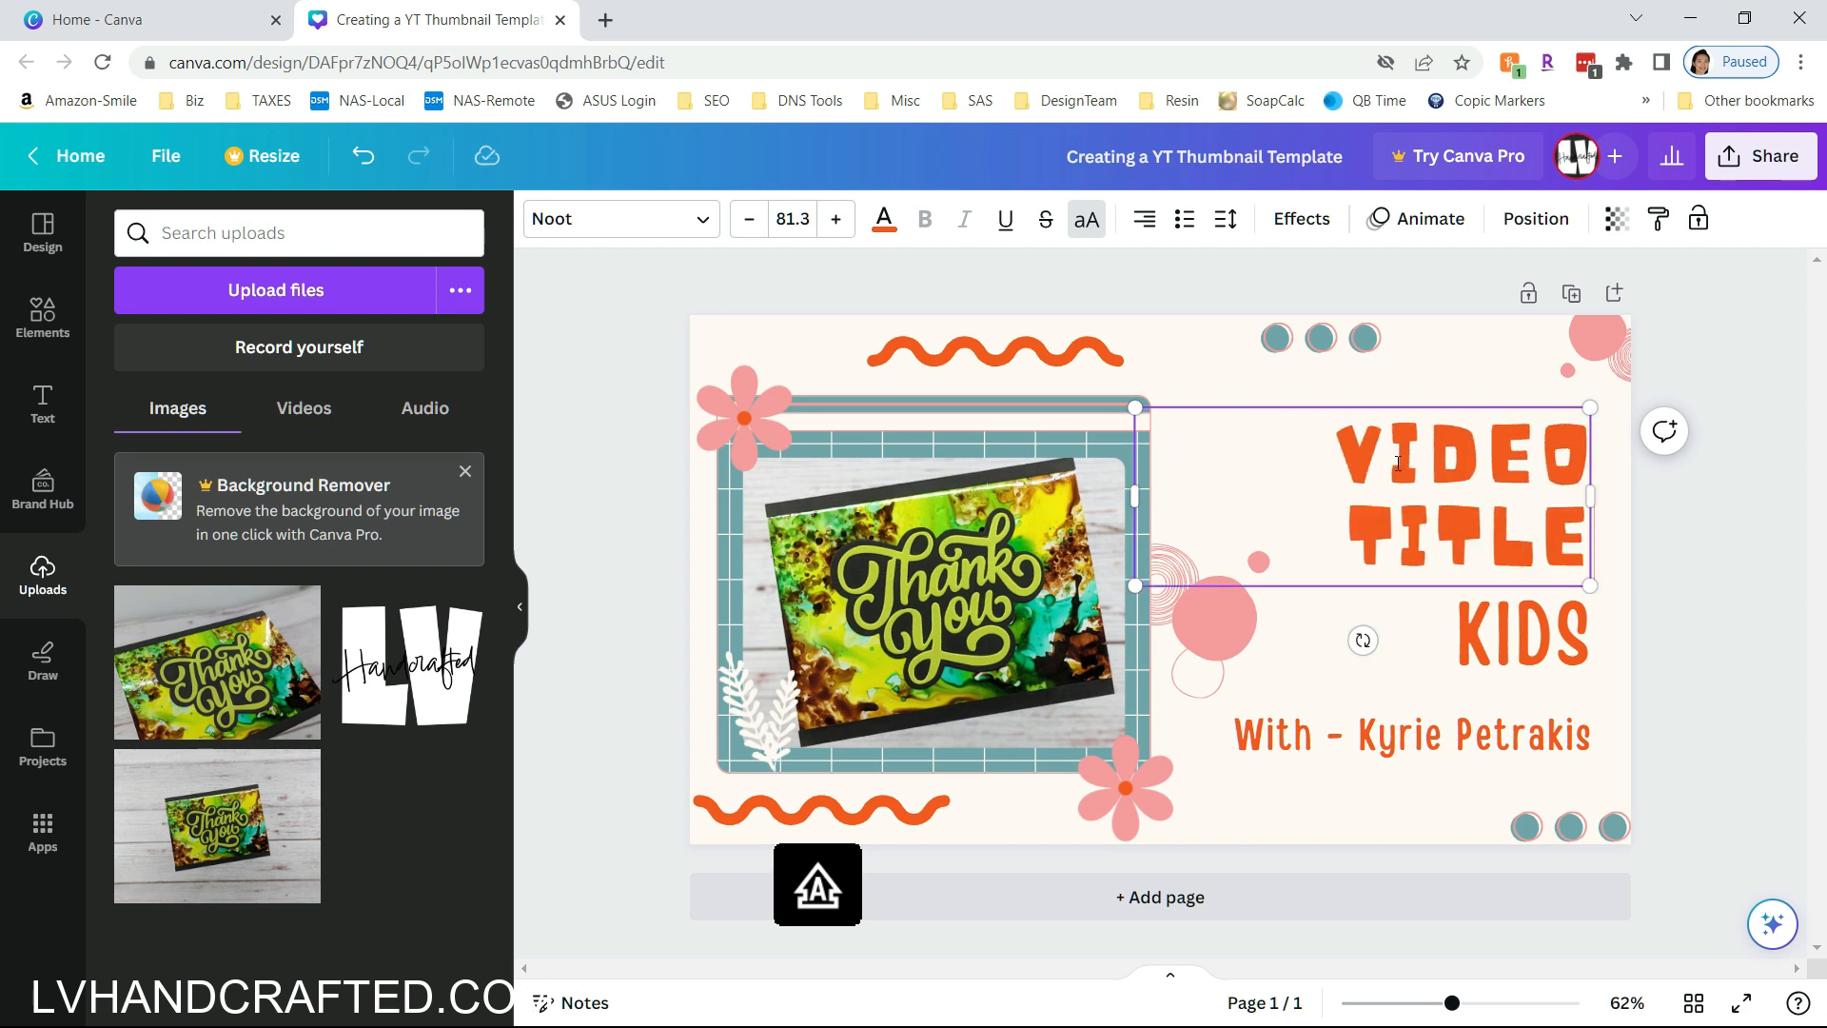
Replace the presenter line under the title with "SUBTITLE"
click(1397, 629)
click(1550, 651)
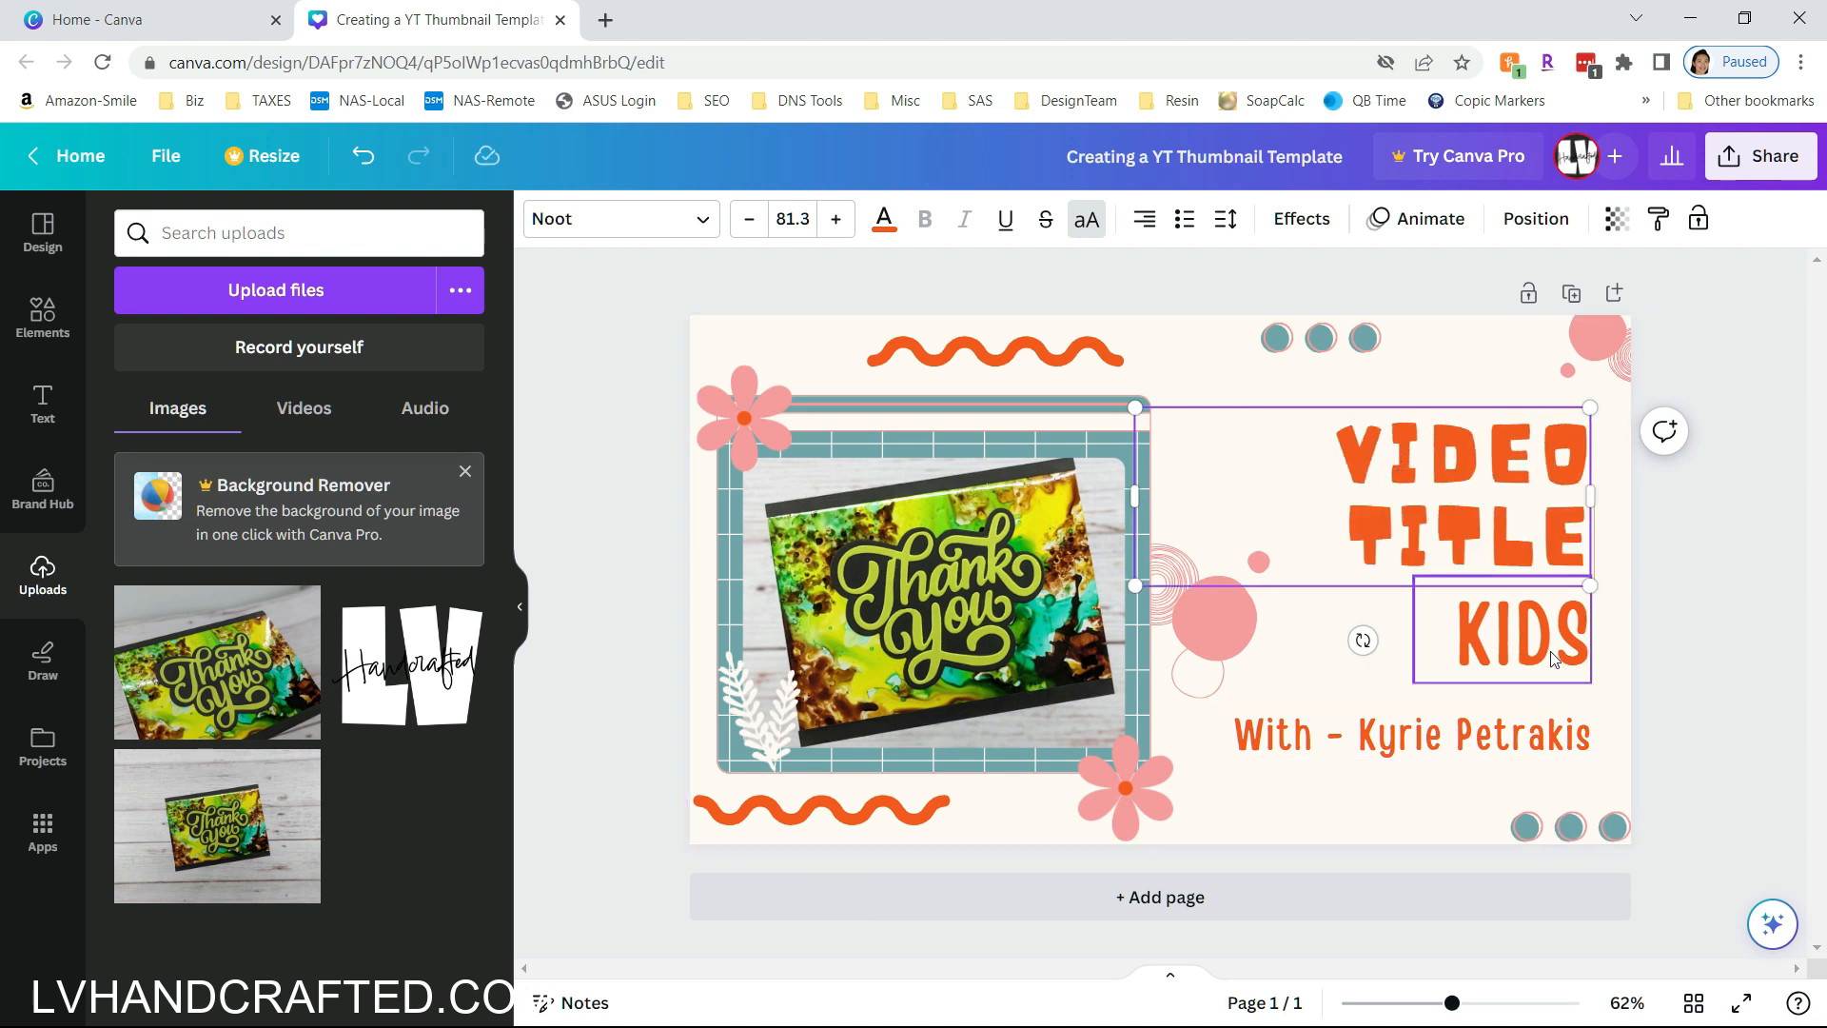
click(1549, 650)
click(1551, 652)
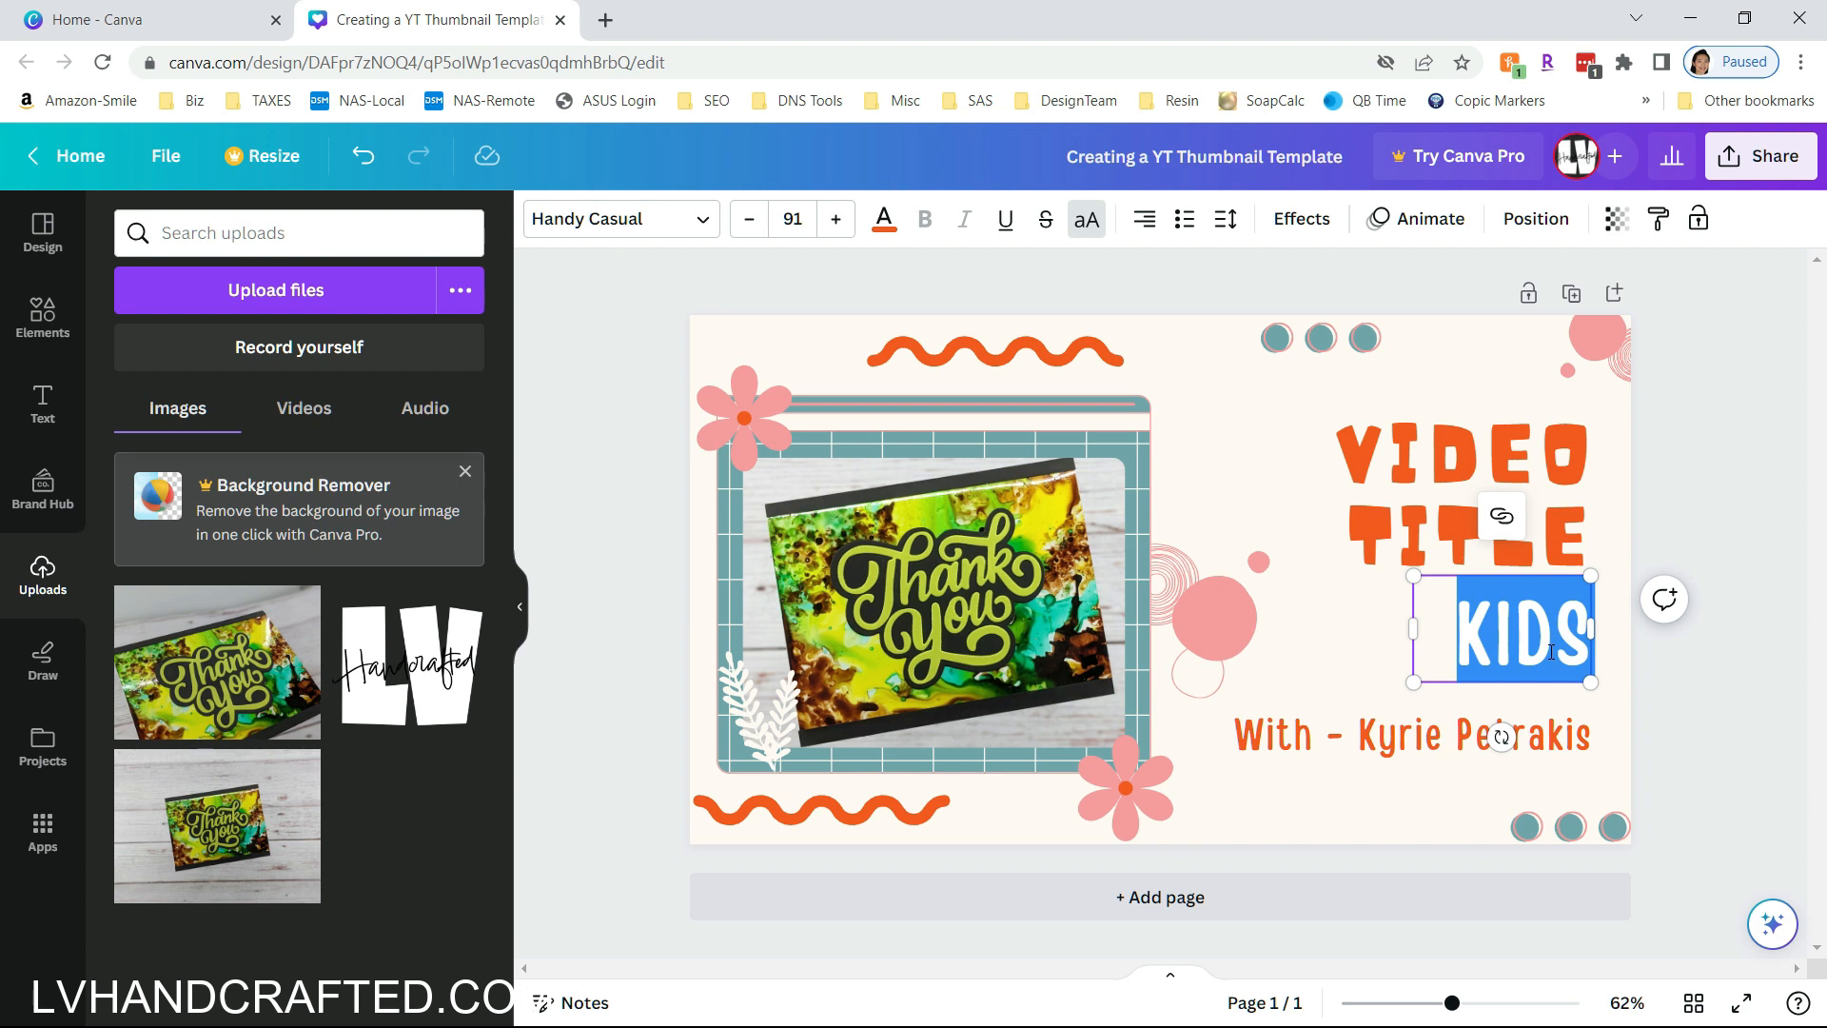
click(1560, 724)
click(1563, 722)
text(SUBTITLE)
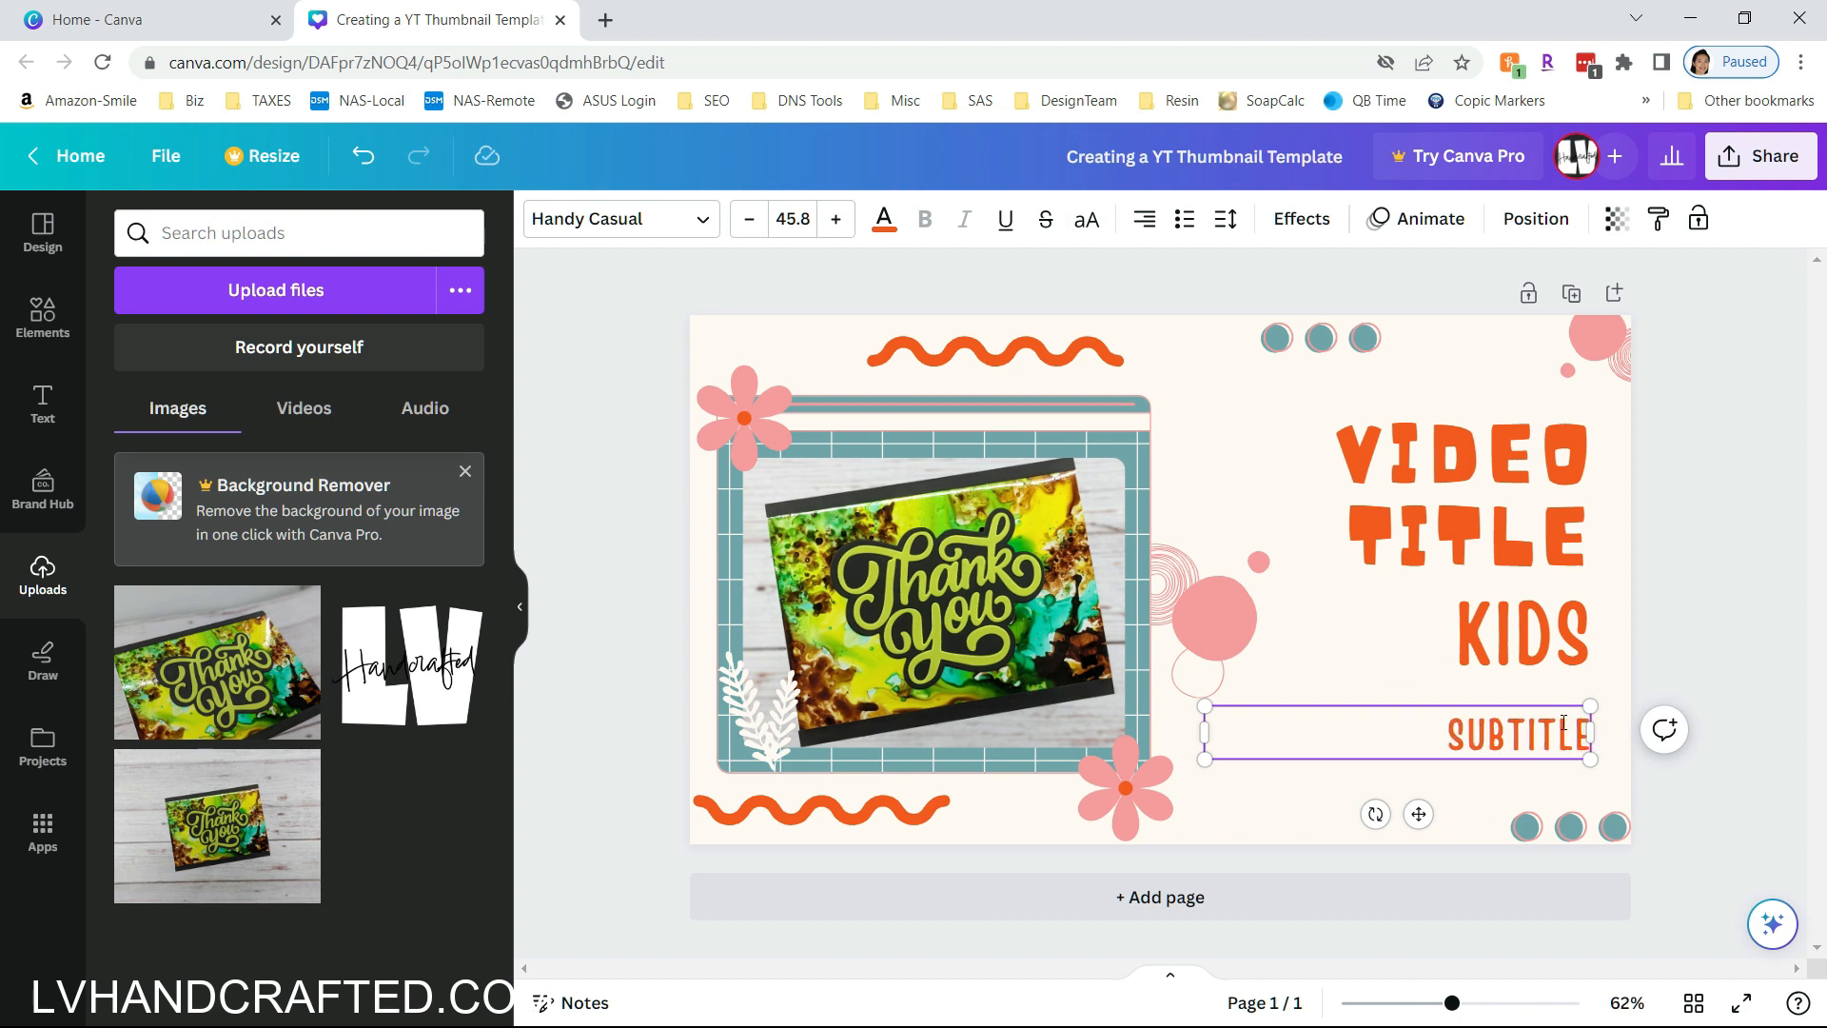
Delete the KIDS text line
click(1559, 667)
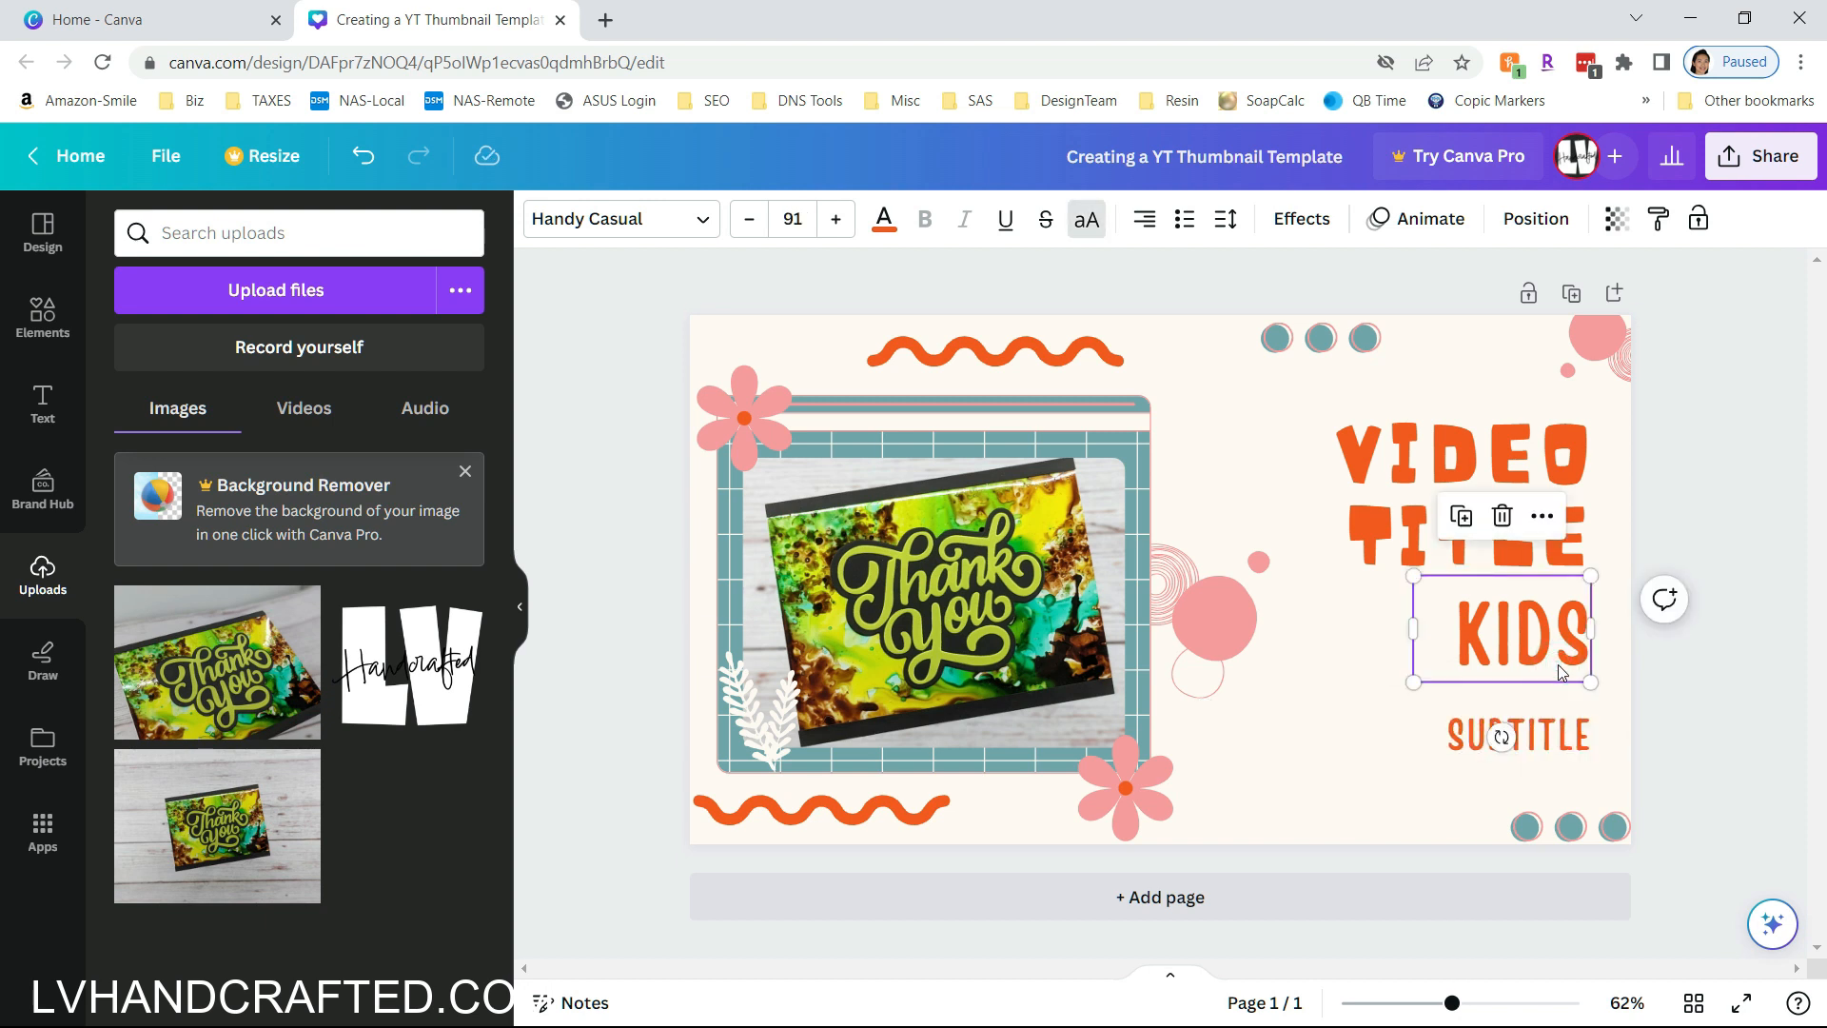
key(Delete)
Move the title down and the subtitle up to close the gap left by KIDS
click(1551, 544)
drag(1550, 545, 1539, 574)
click(1543, 666)
click(1542, 734)
drag(1542, 735, 1542, 693)
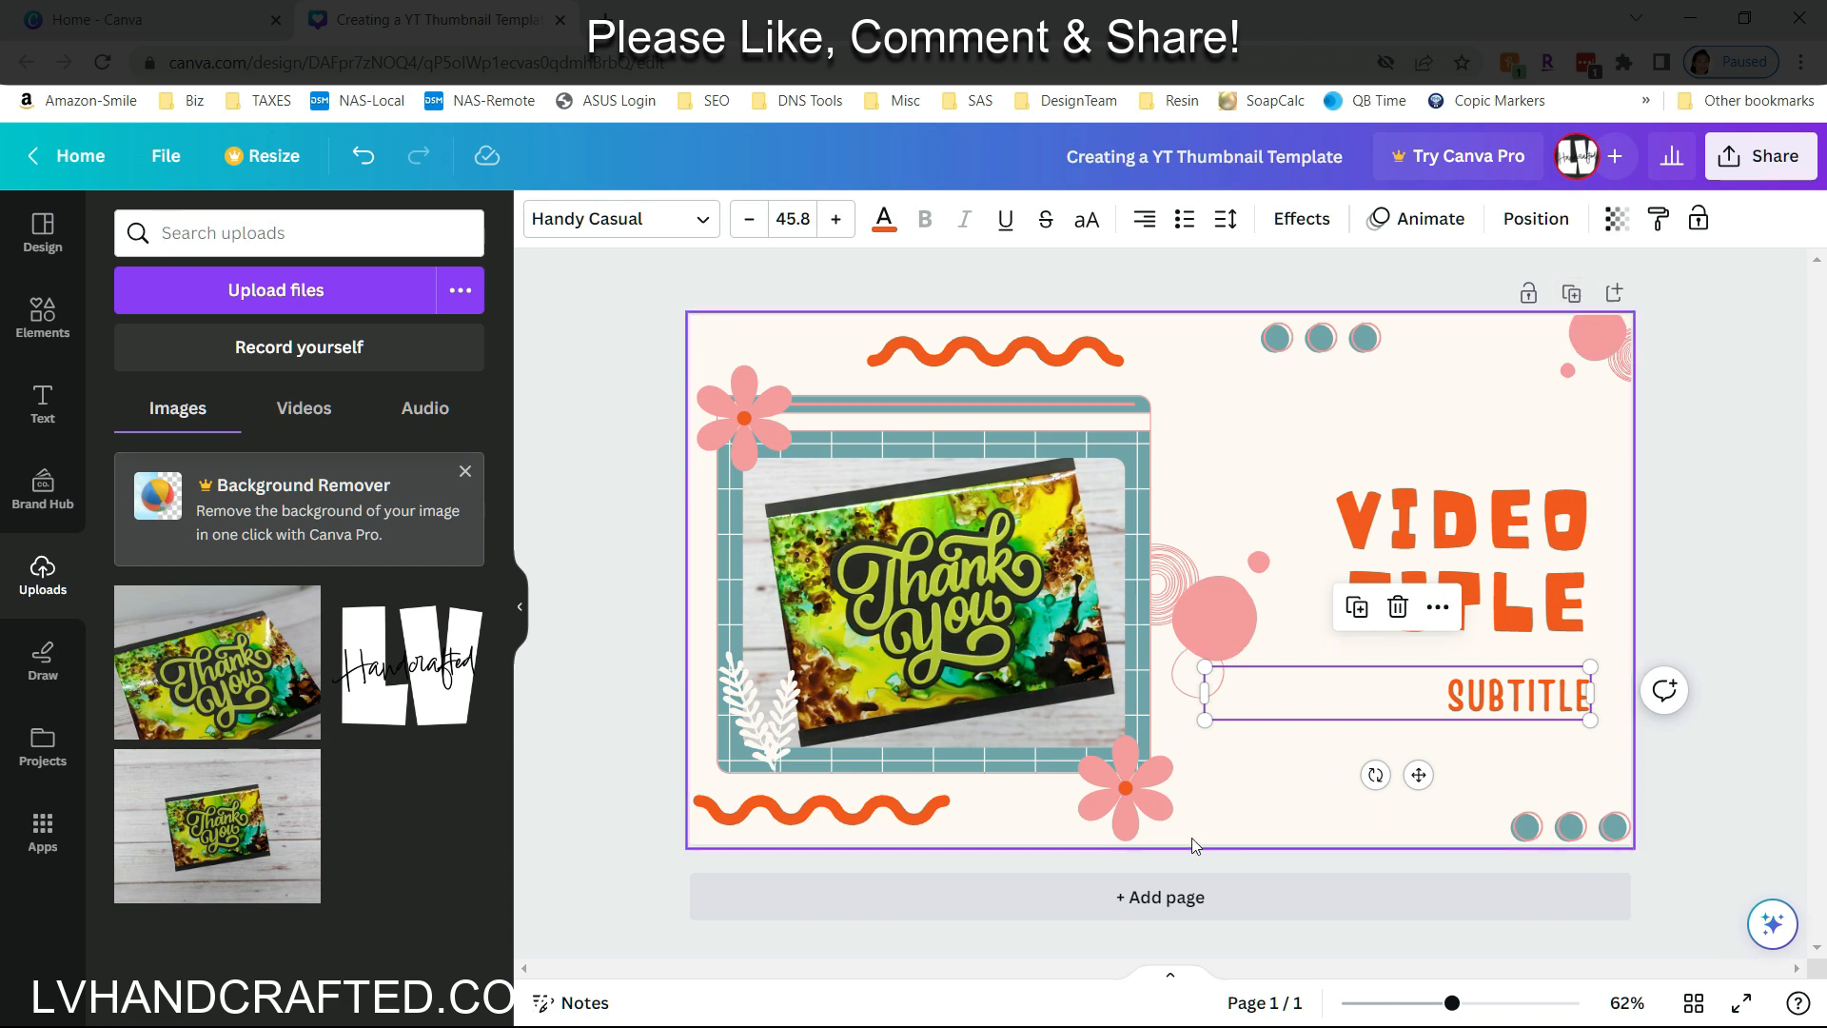
Add a new page and insert a ribbon banner shape from Lines & Shapes
click(1138, 898)
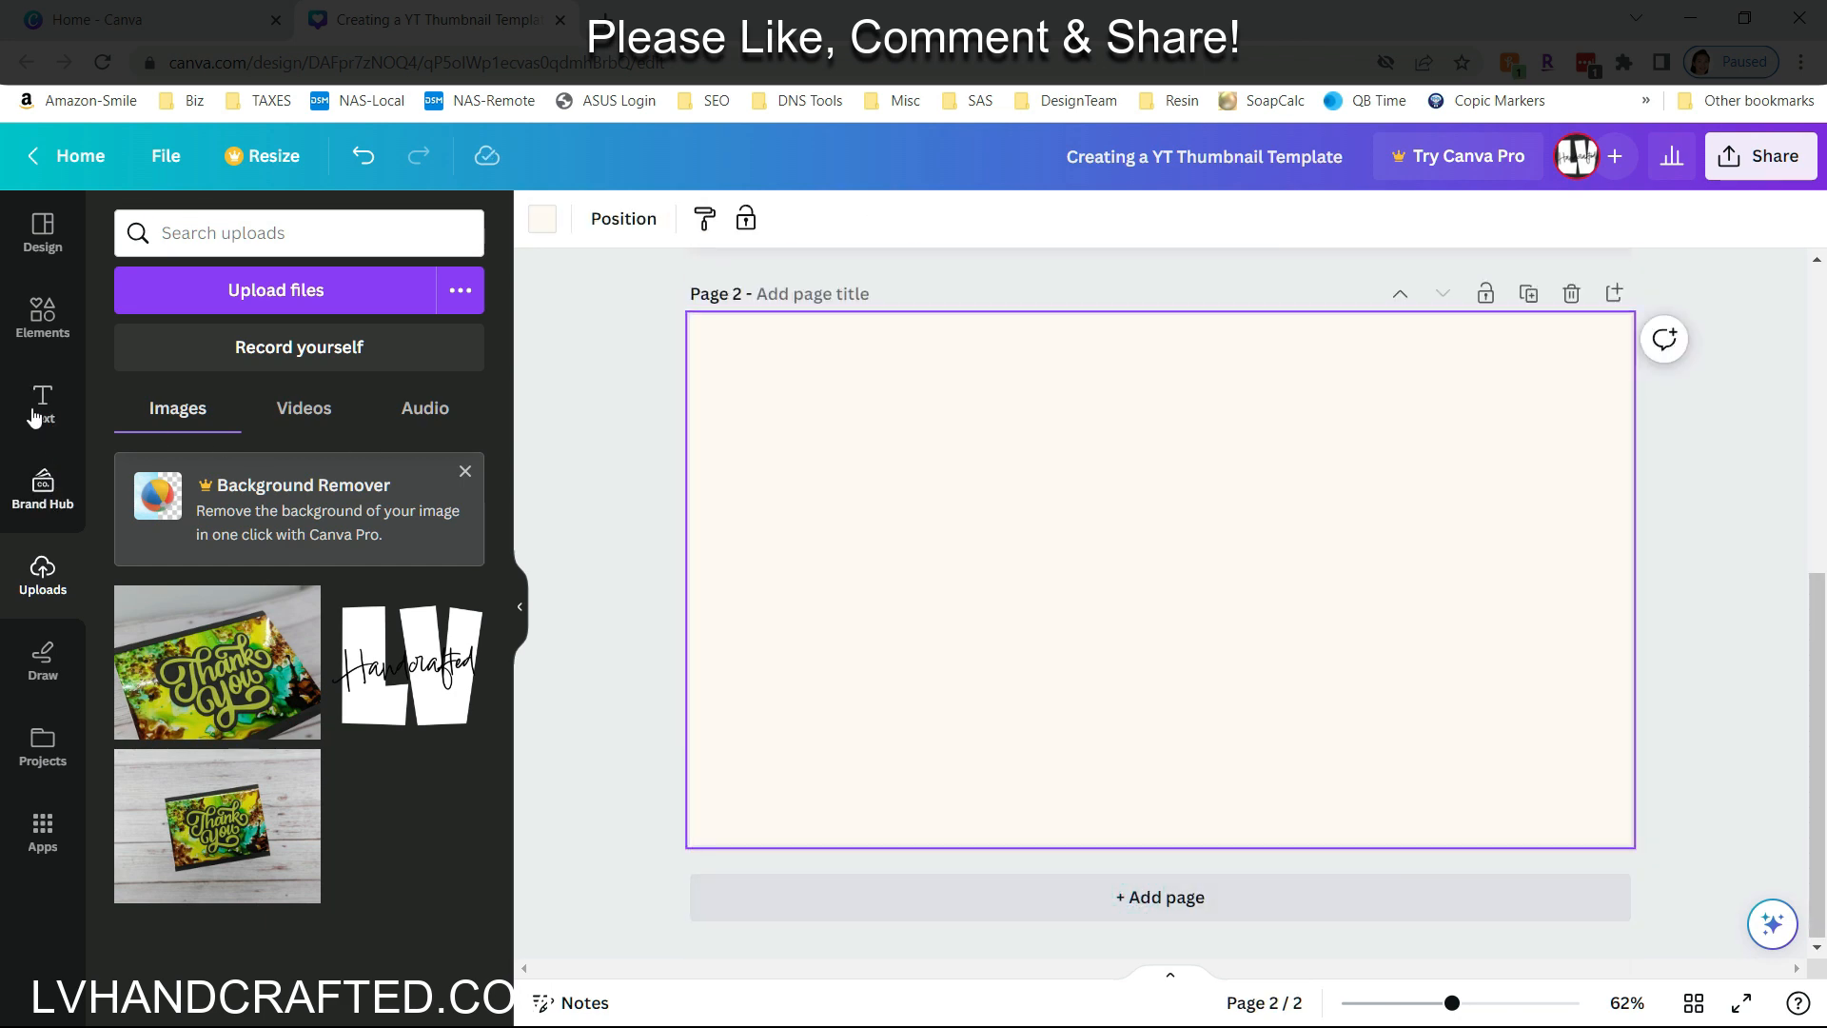
click(43, 323)
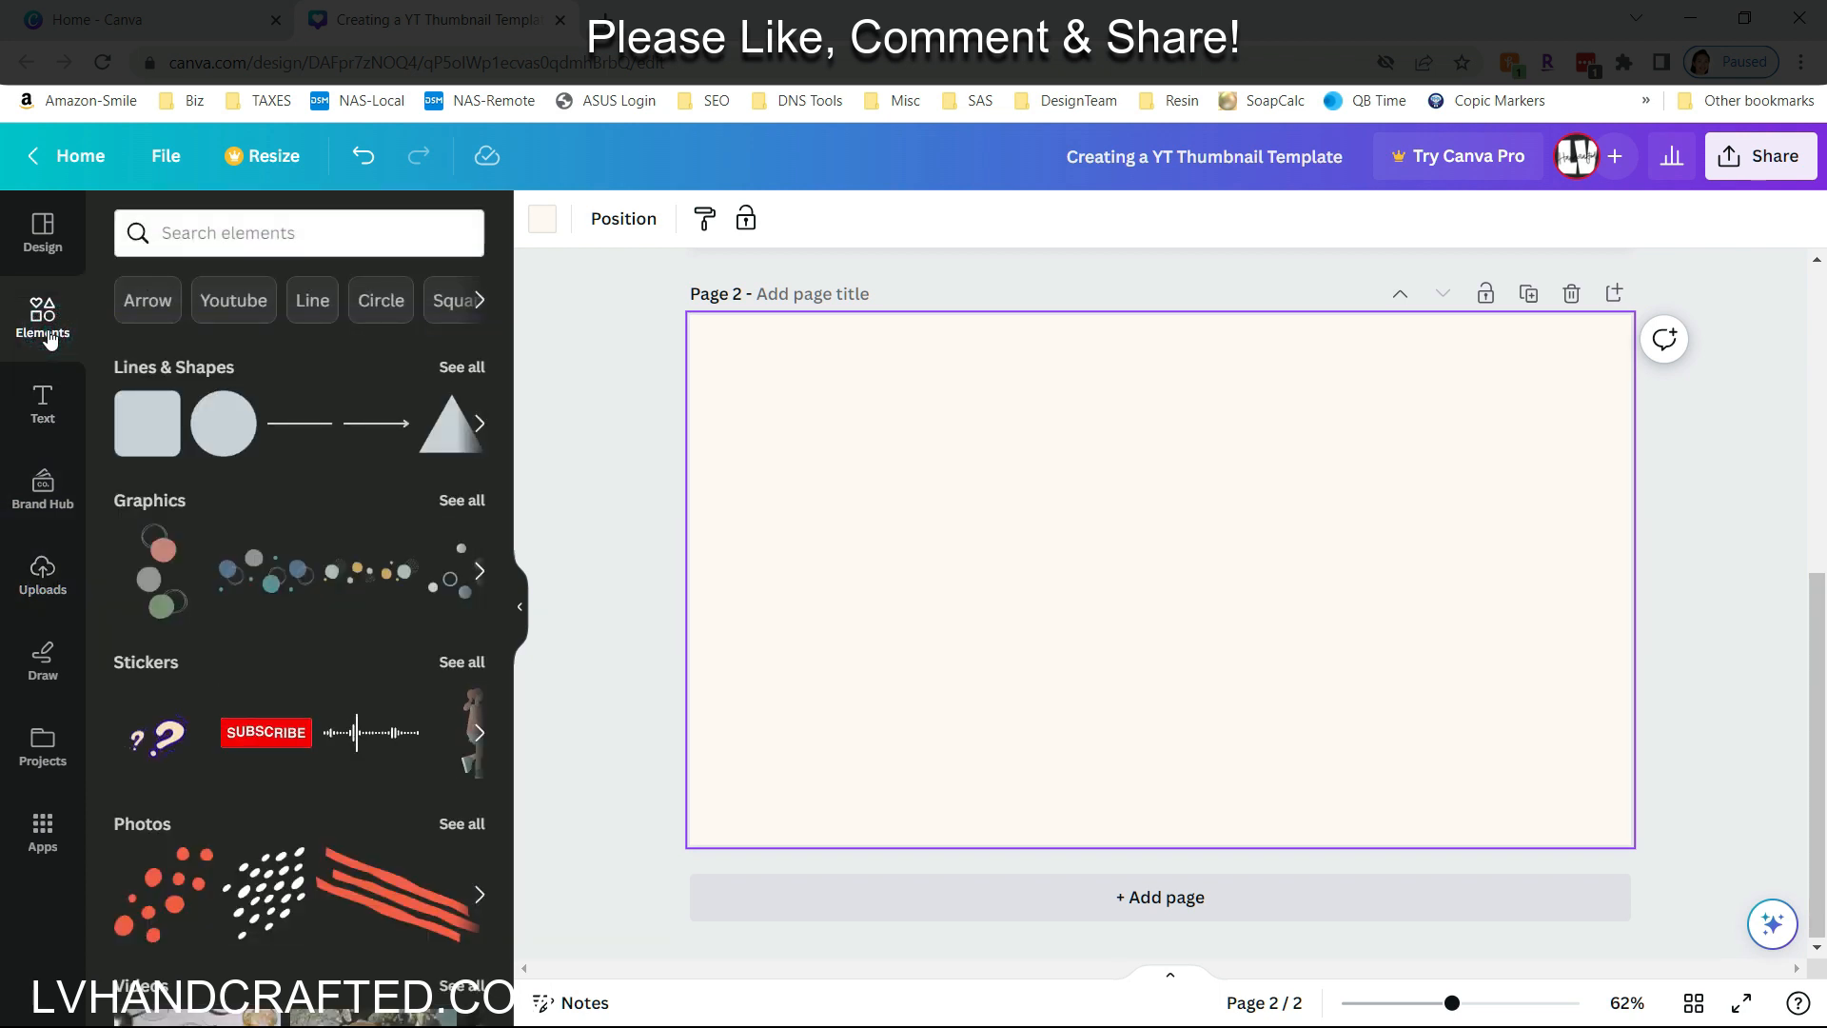
click(462, 367)
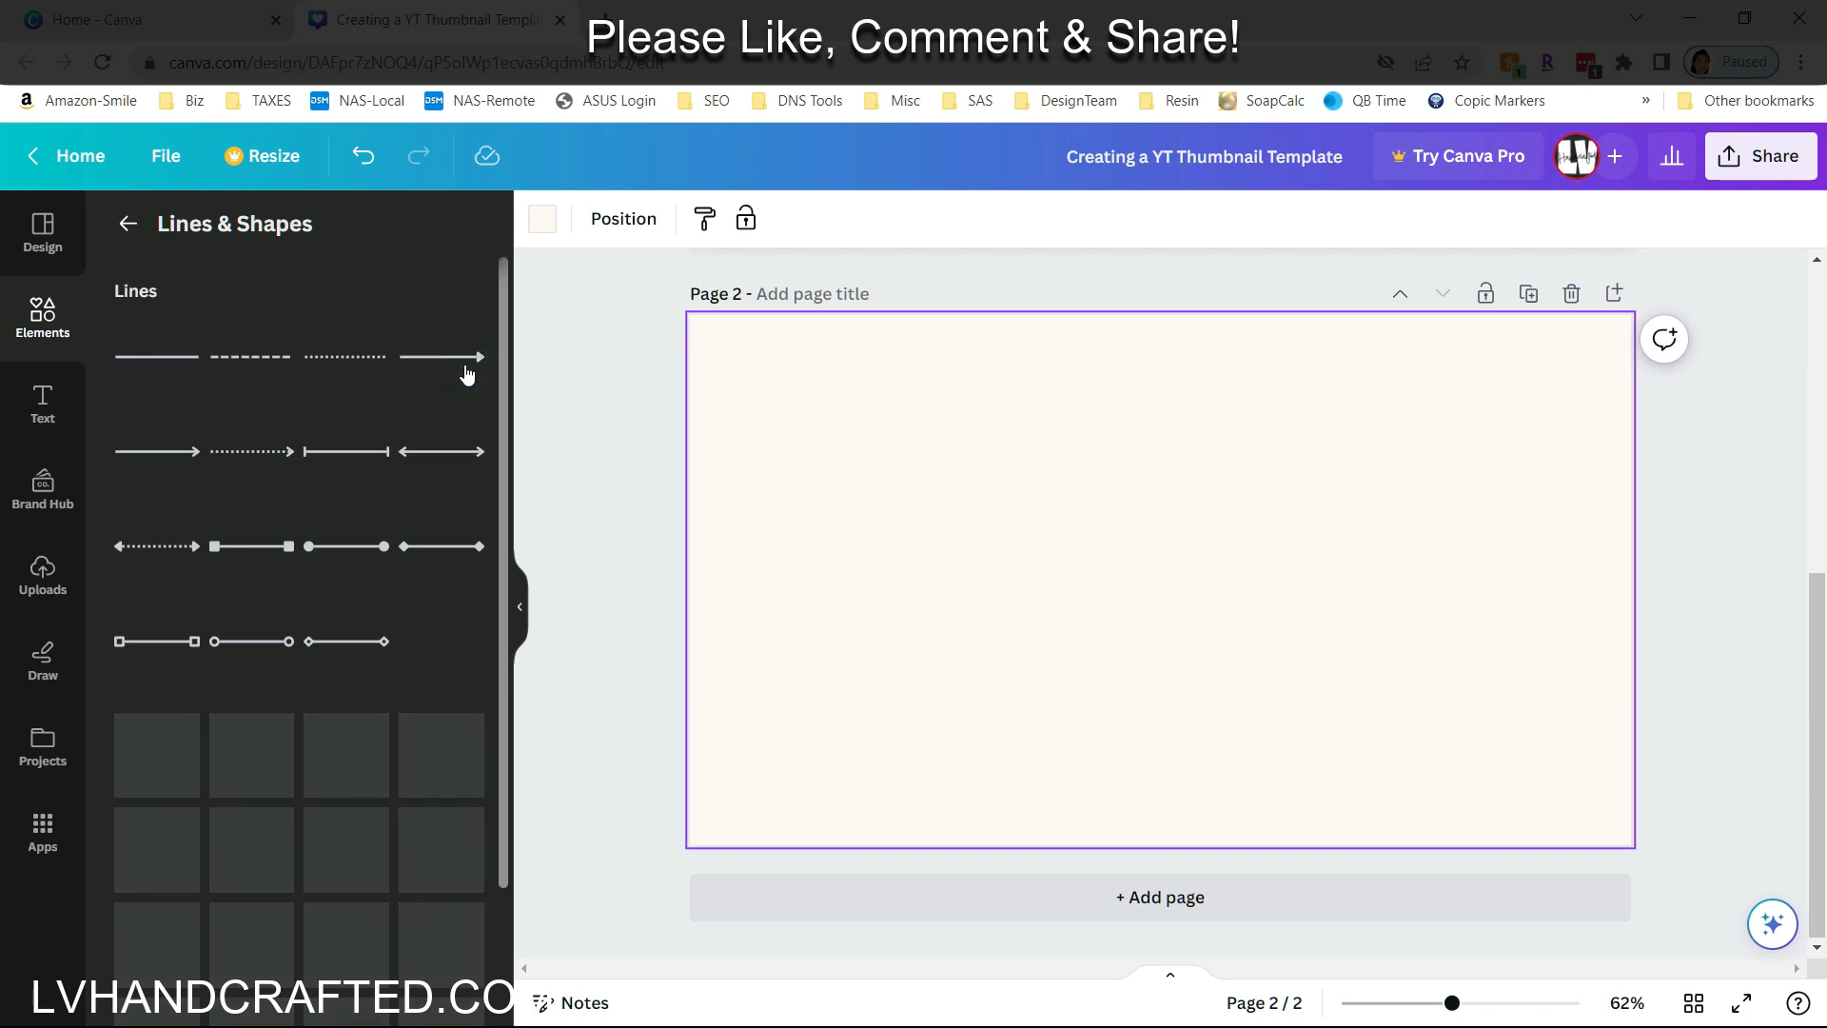
scroll(304, 741, down, 6)
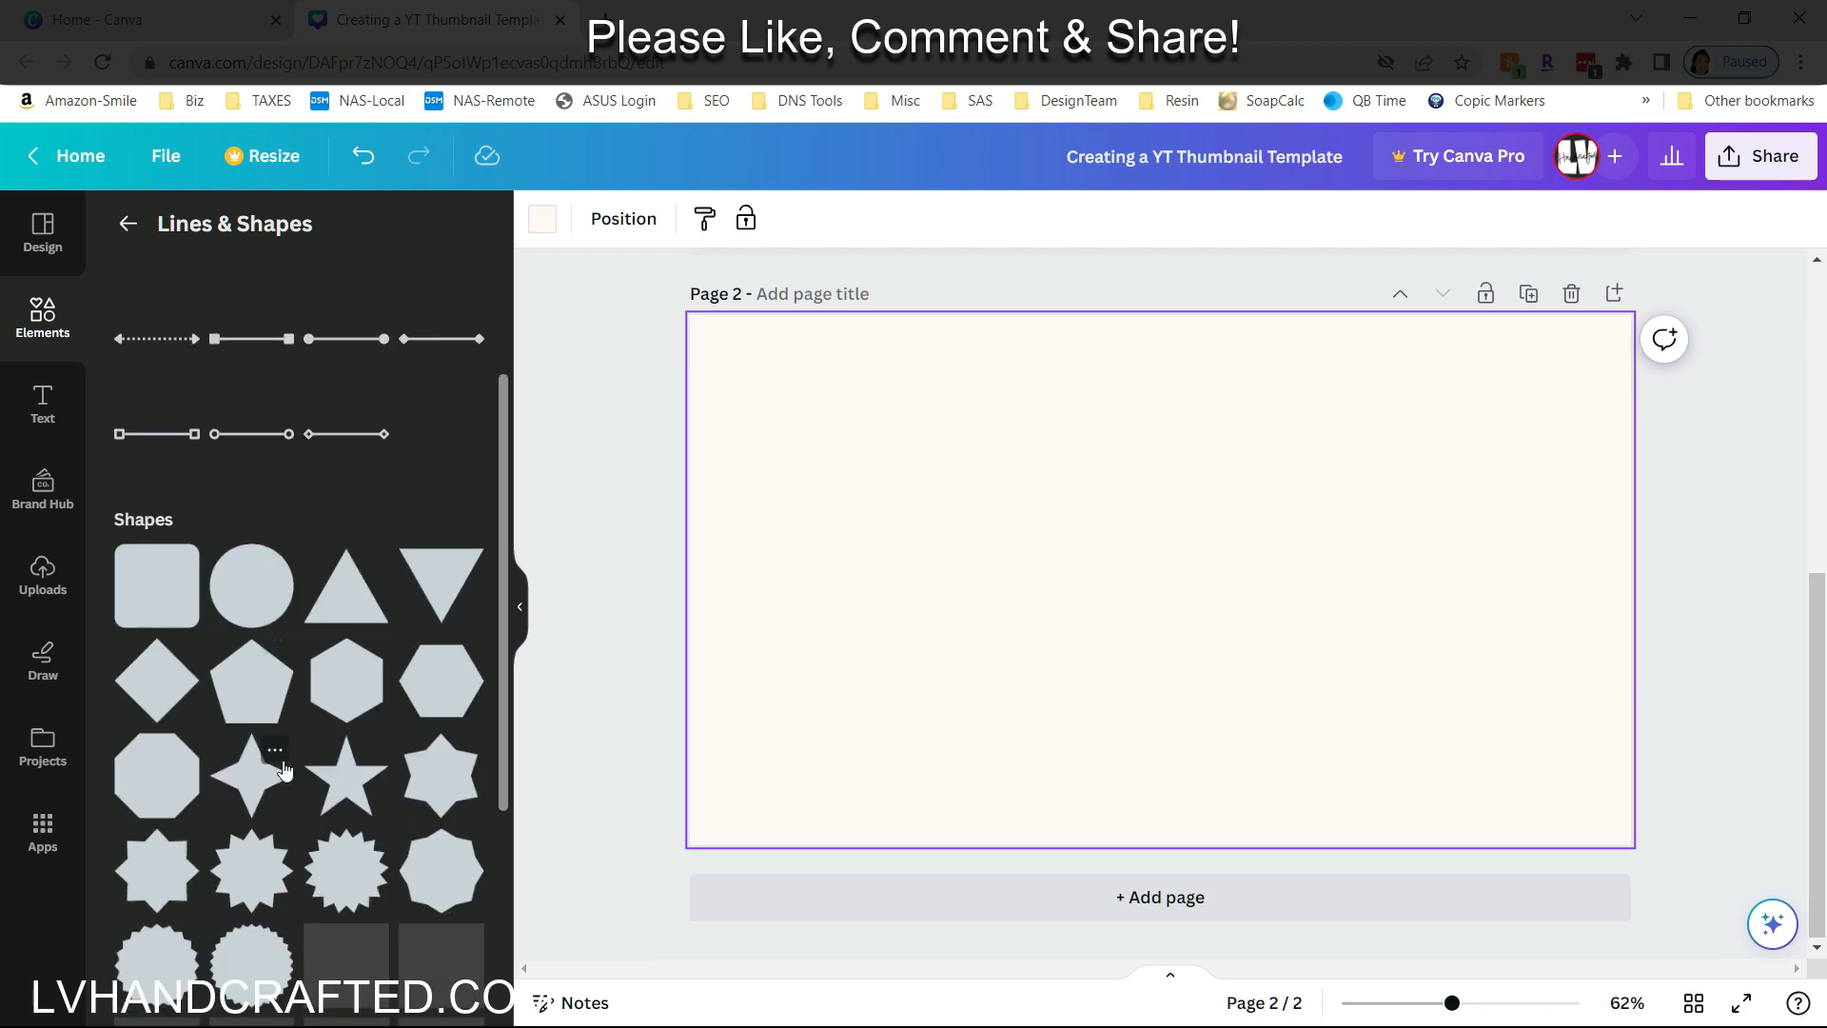
scroll(285, 769, down, 2)
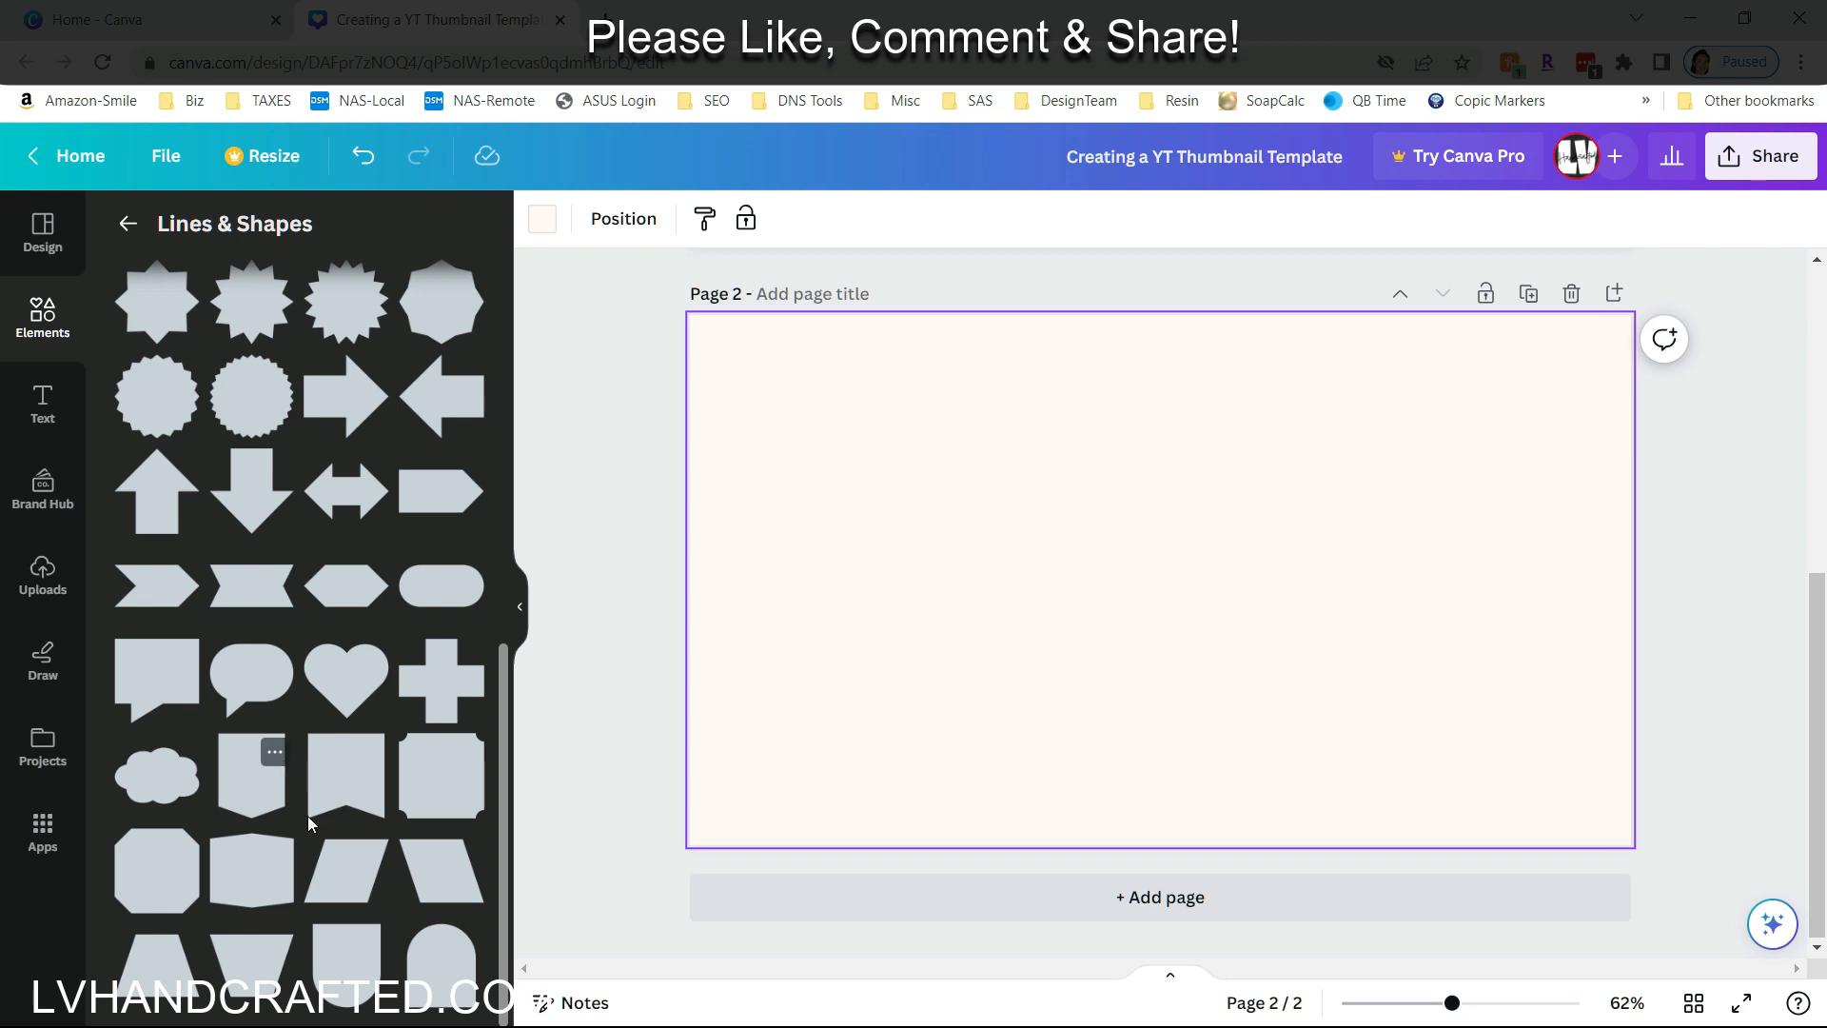
click(342, 788)
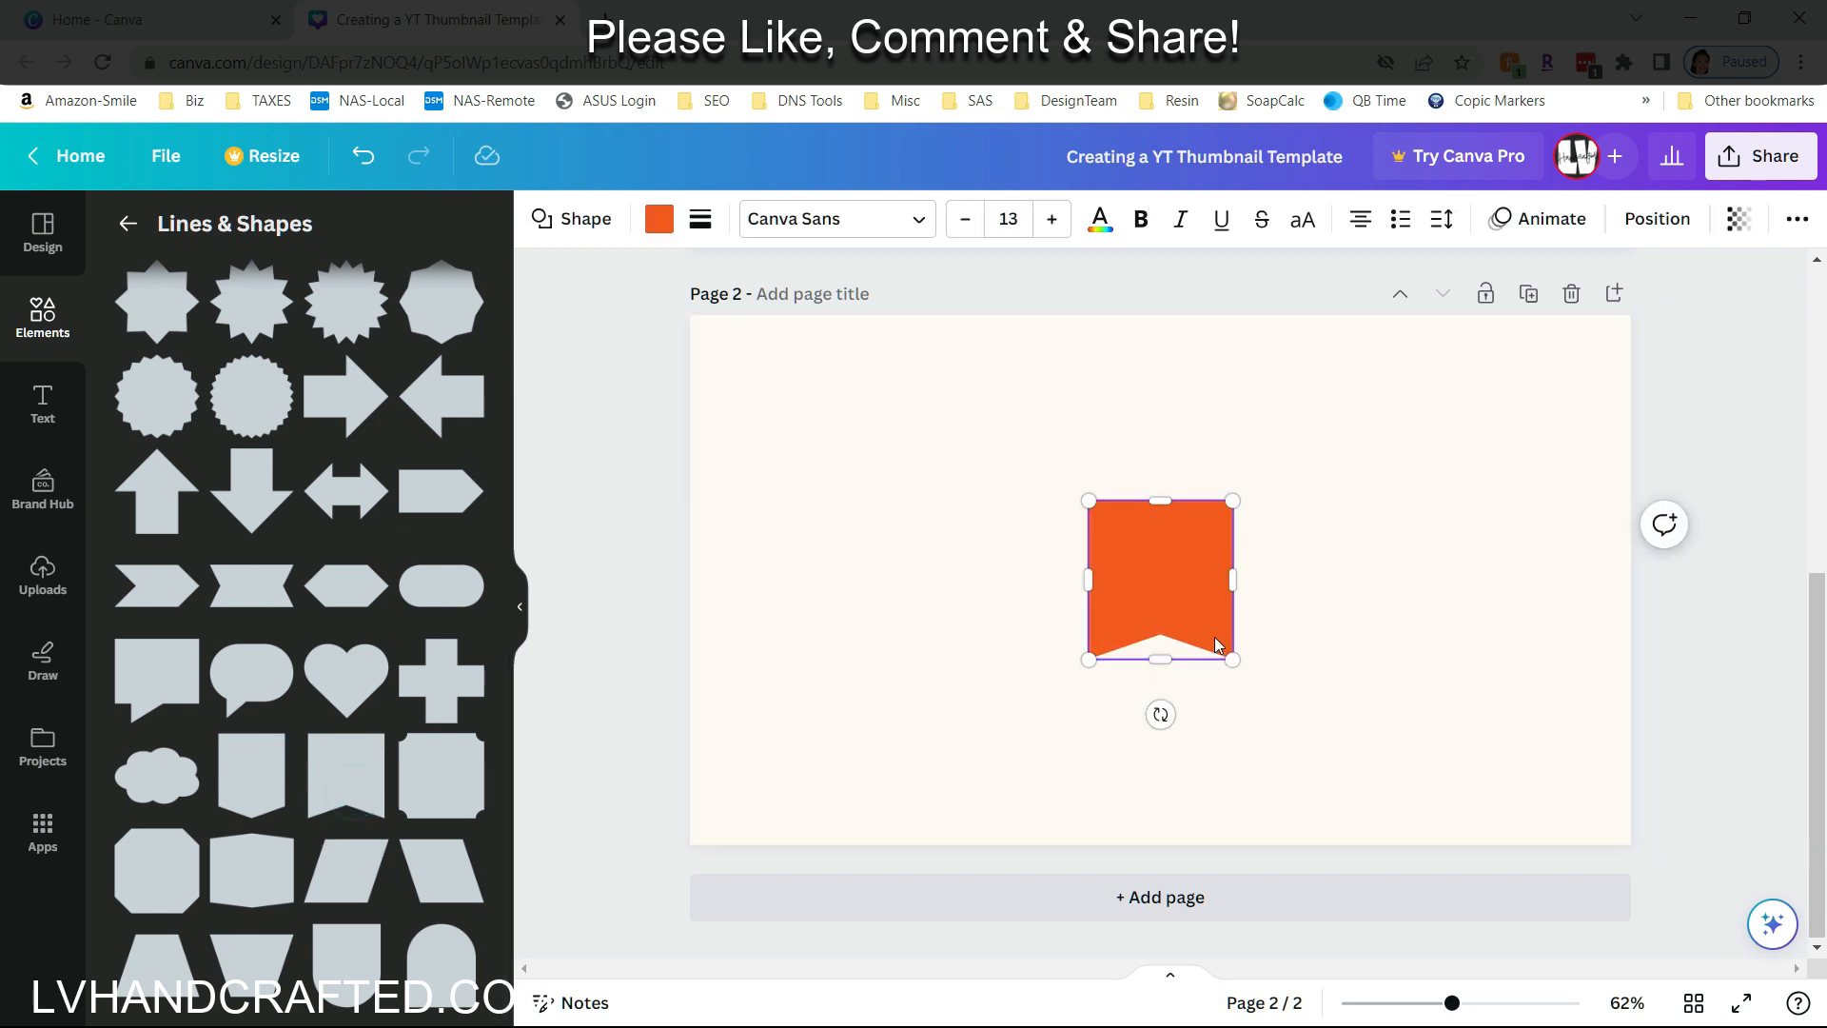
Enlarge the banner to about 434 by 479 and position it hanging from the page's top edge on the left side
drag(1232, 660, 1408, 850)
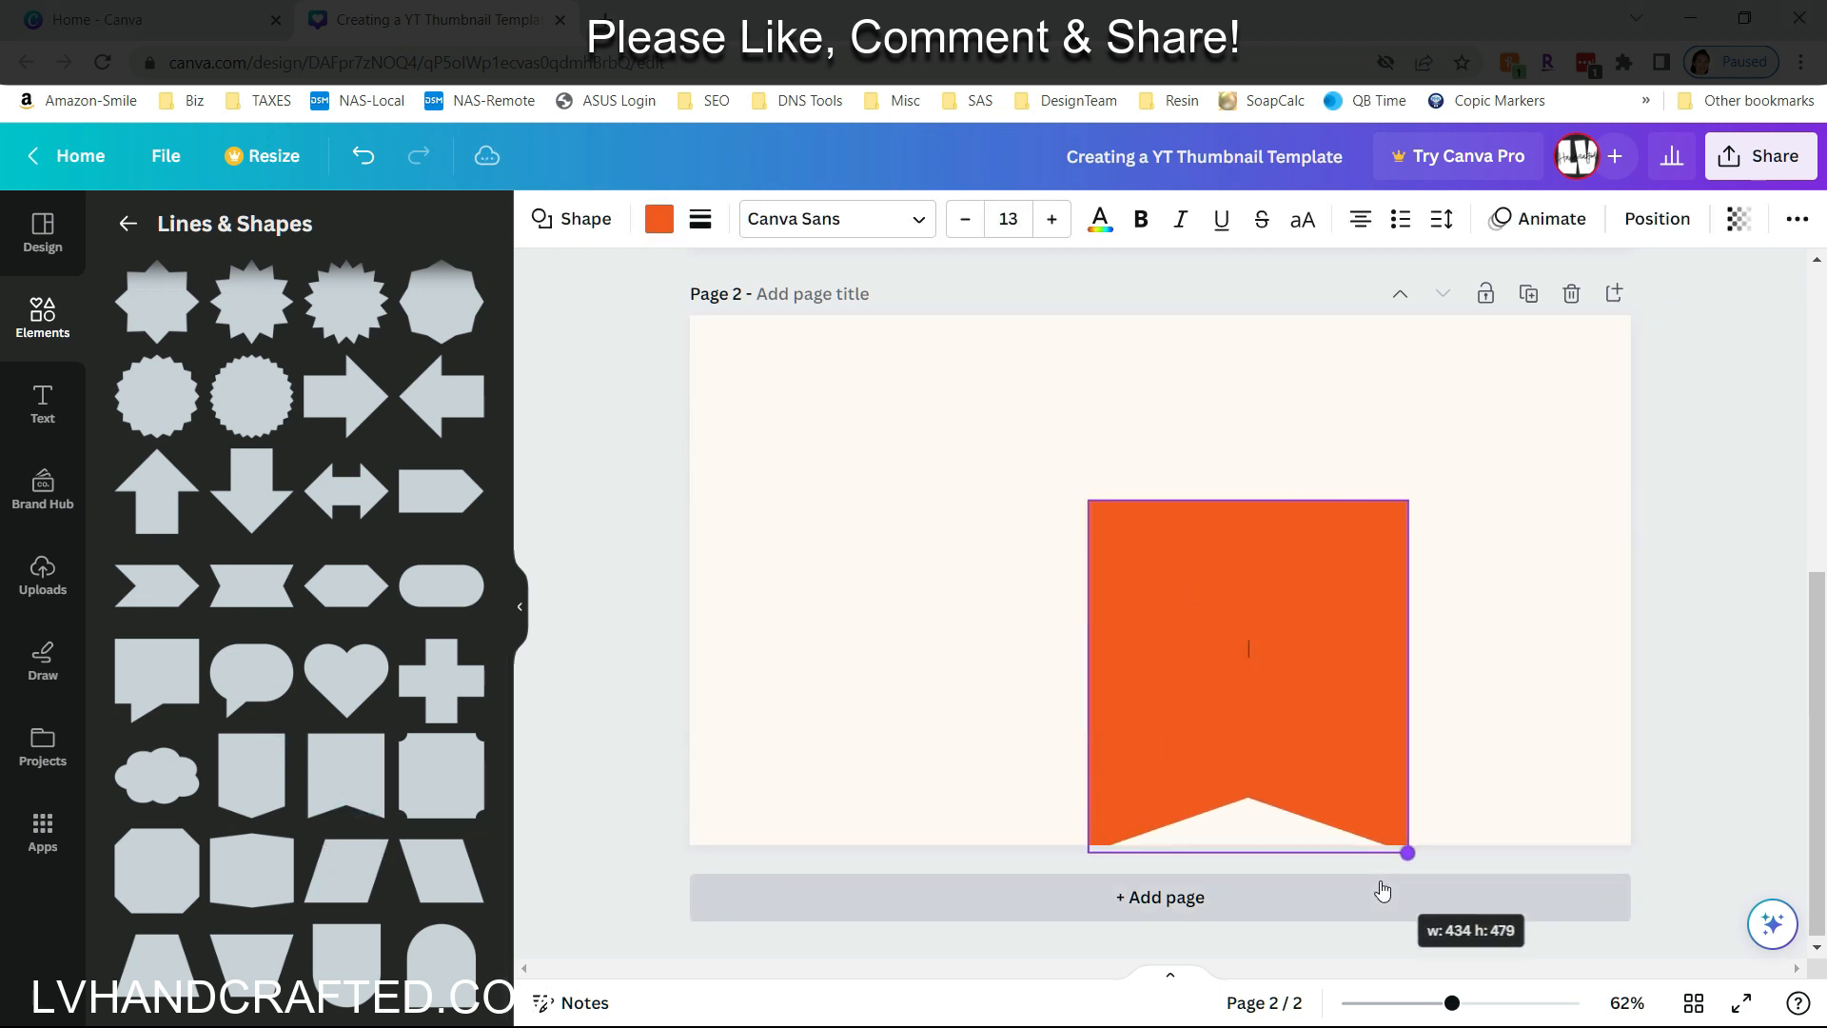
drag(1308, 664, 958, 470)
drag(1071, 699, 1191, 832)
click(1371, 379)
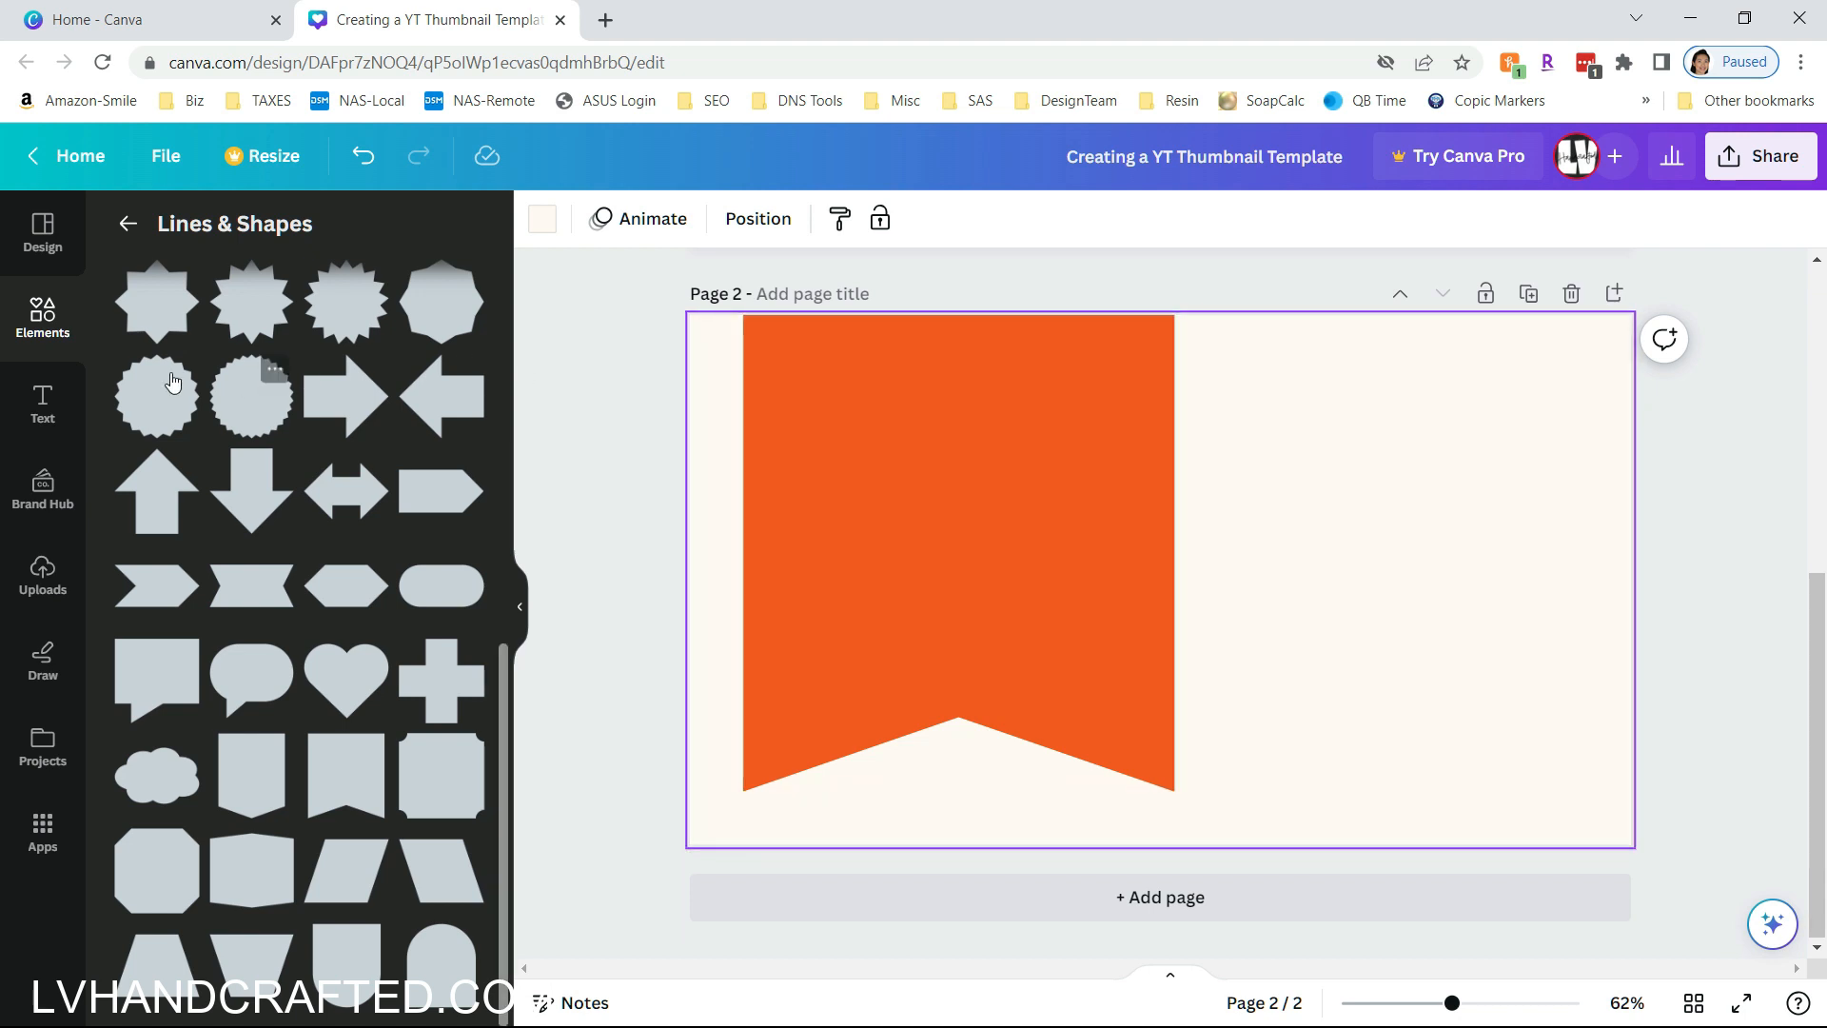
Set the second page's background color to #40B6C4
right_click(1256, 489)
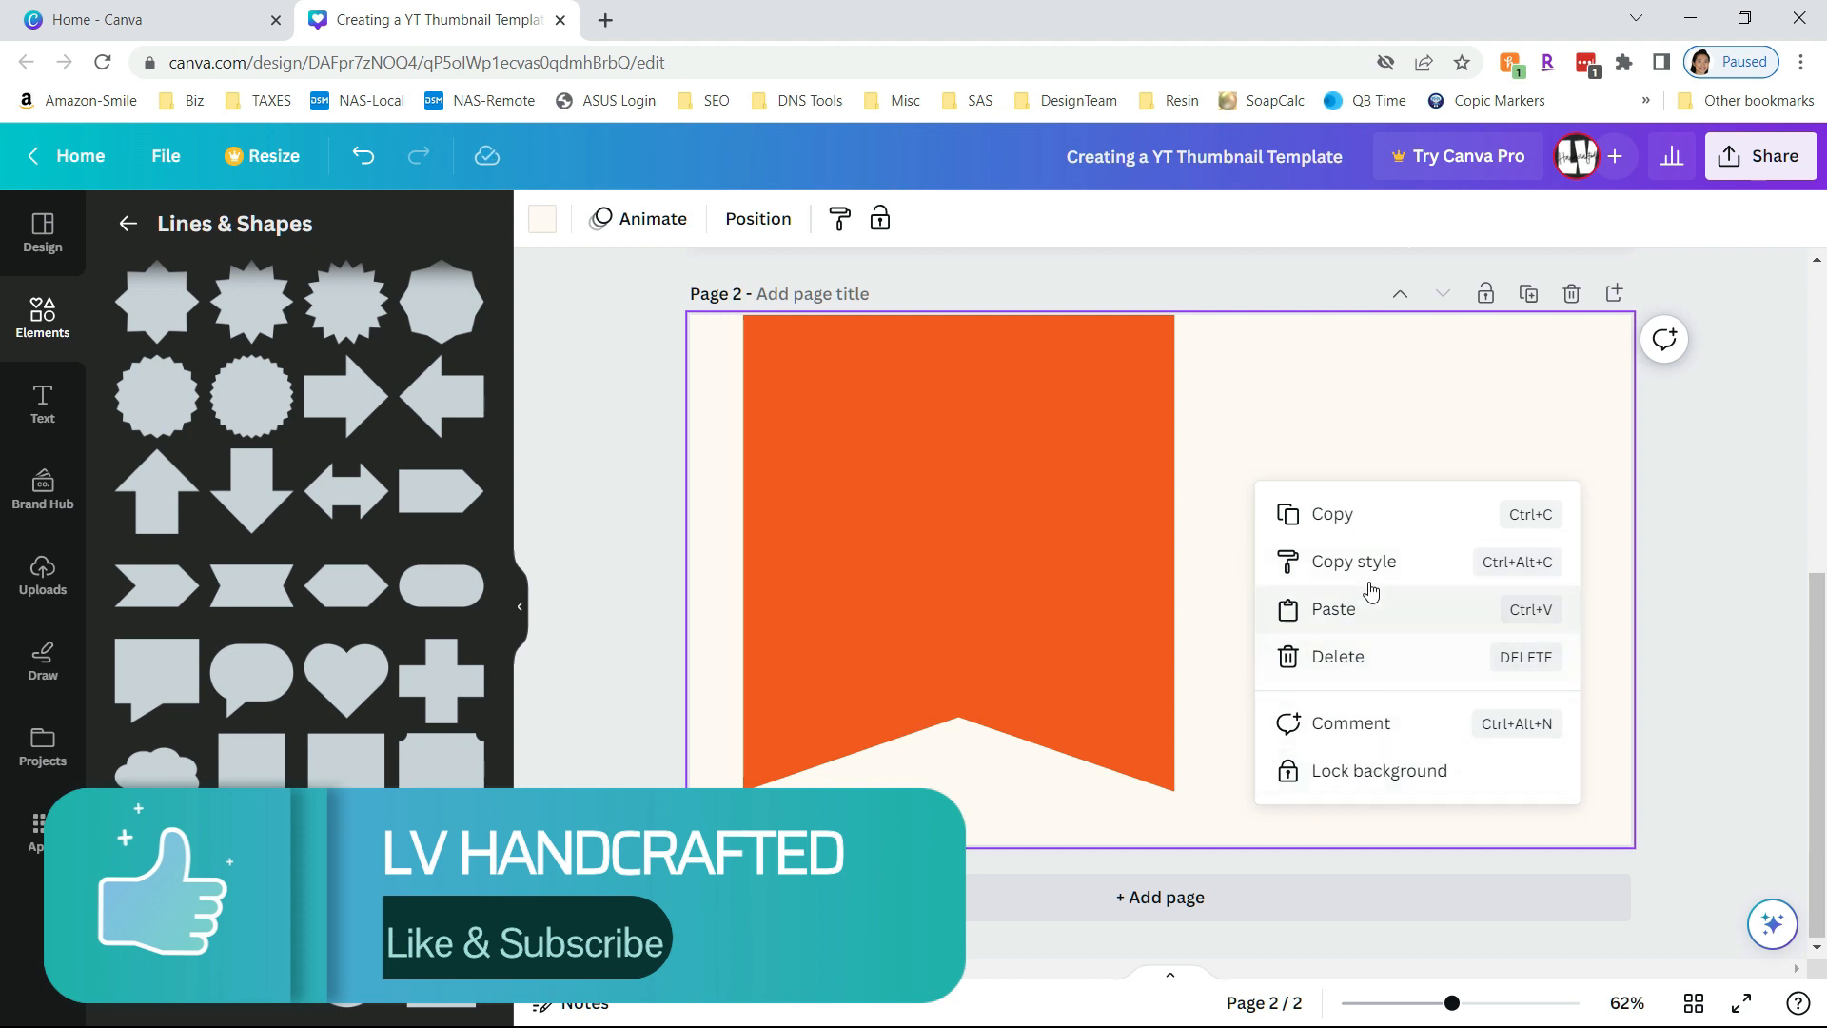
click(1332, 424)
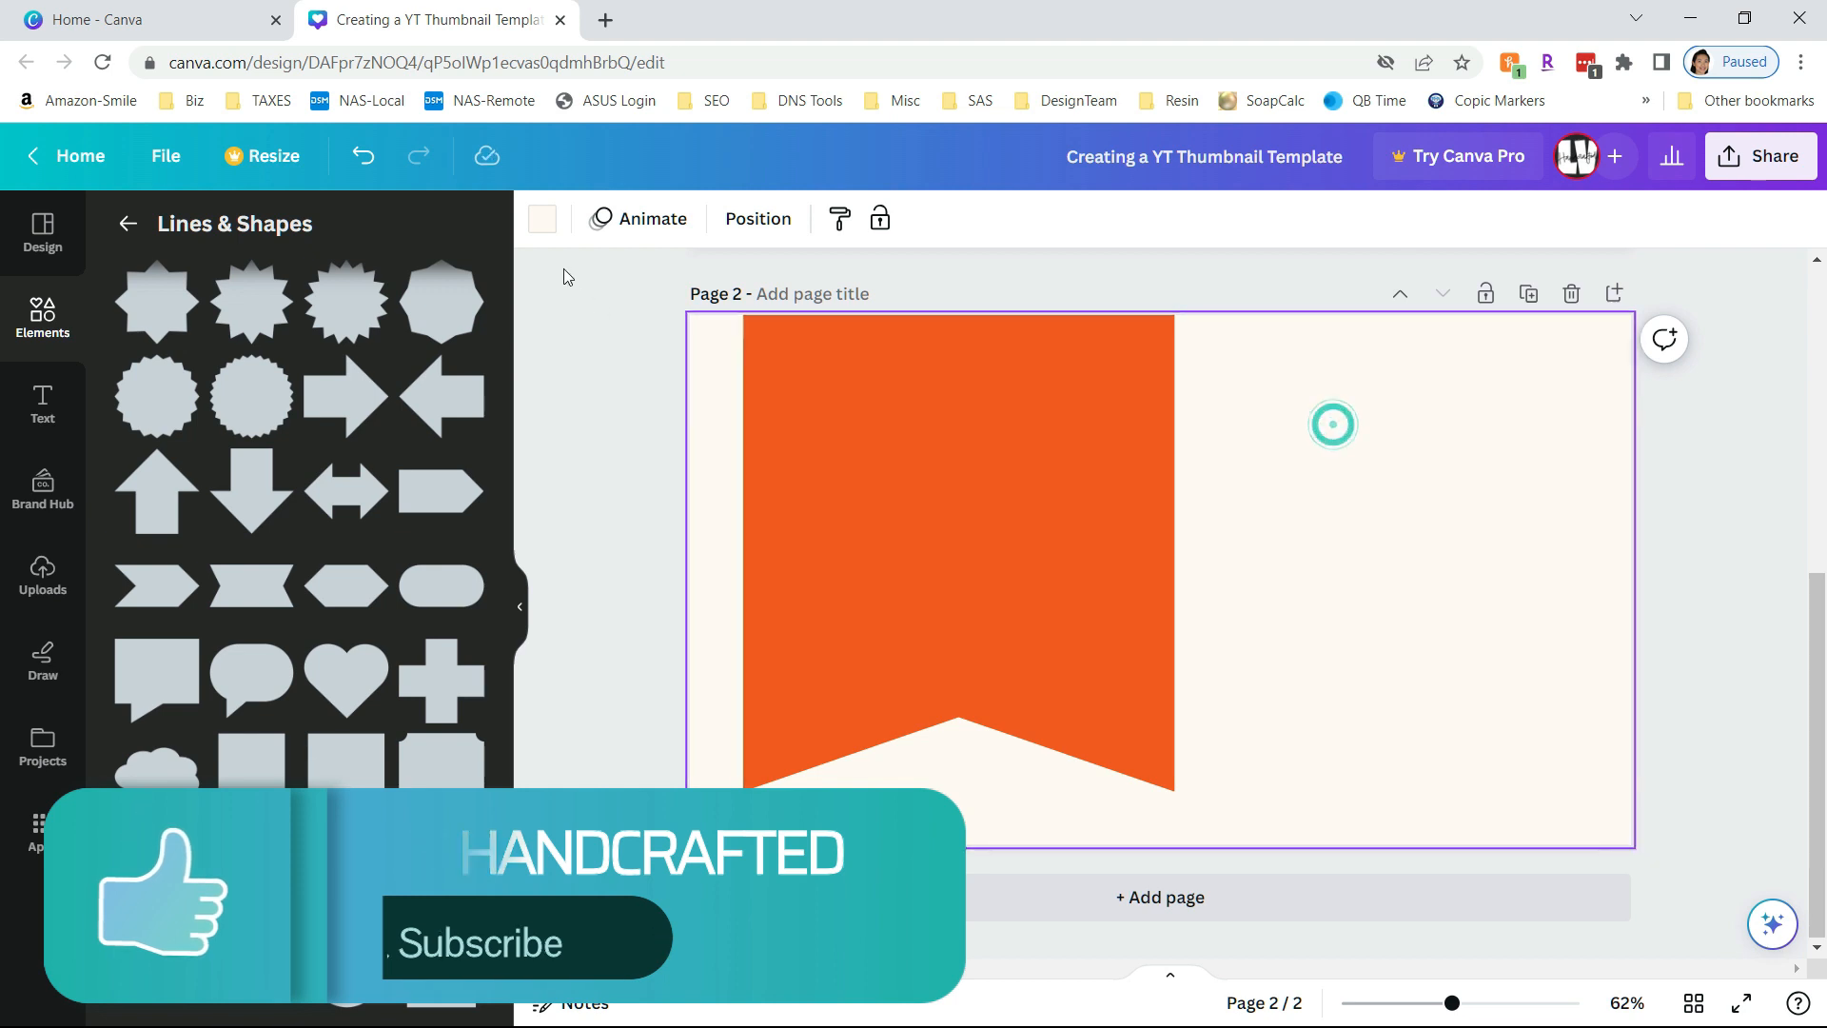
click(543, 219)
click(269, 367)
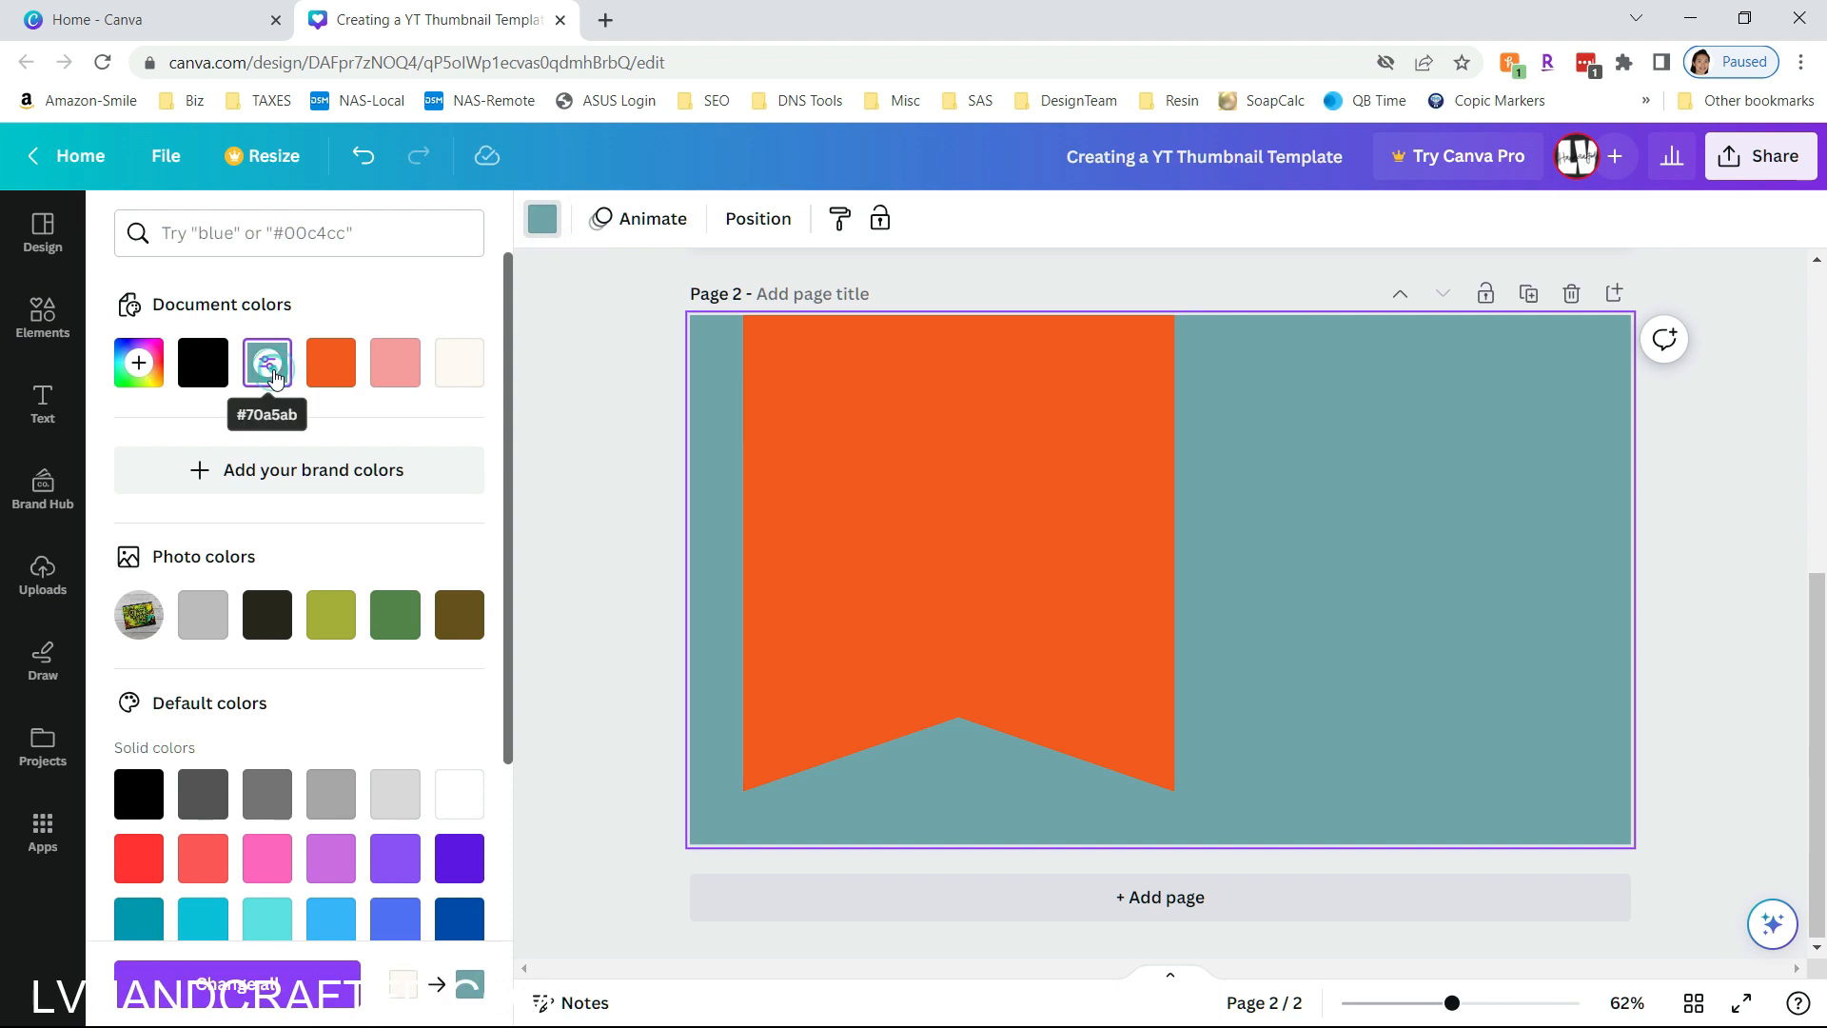
click(200, 381)
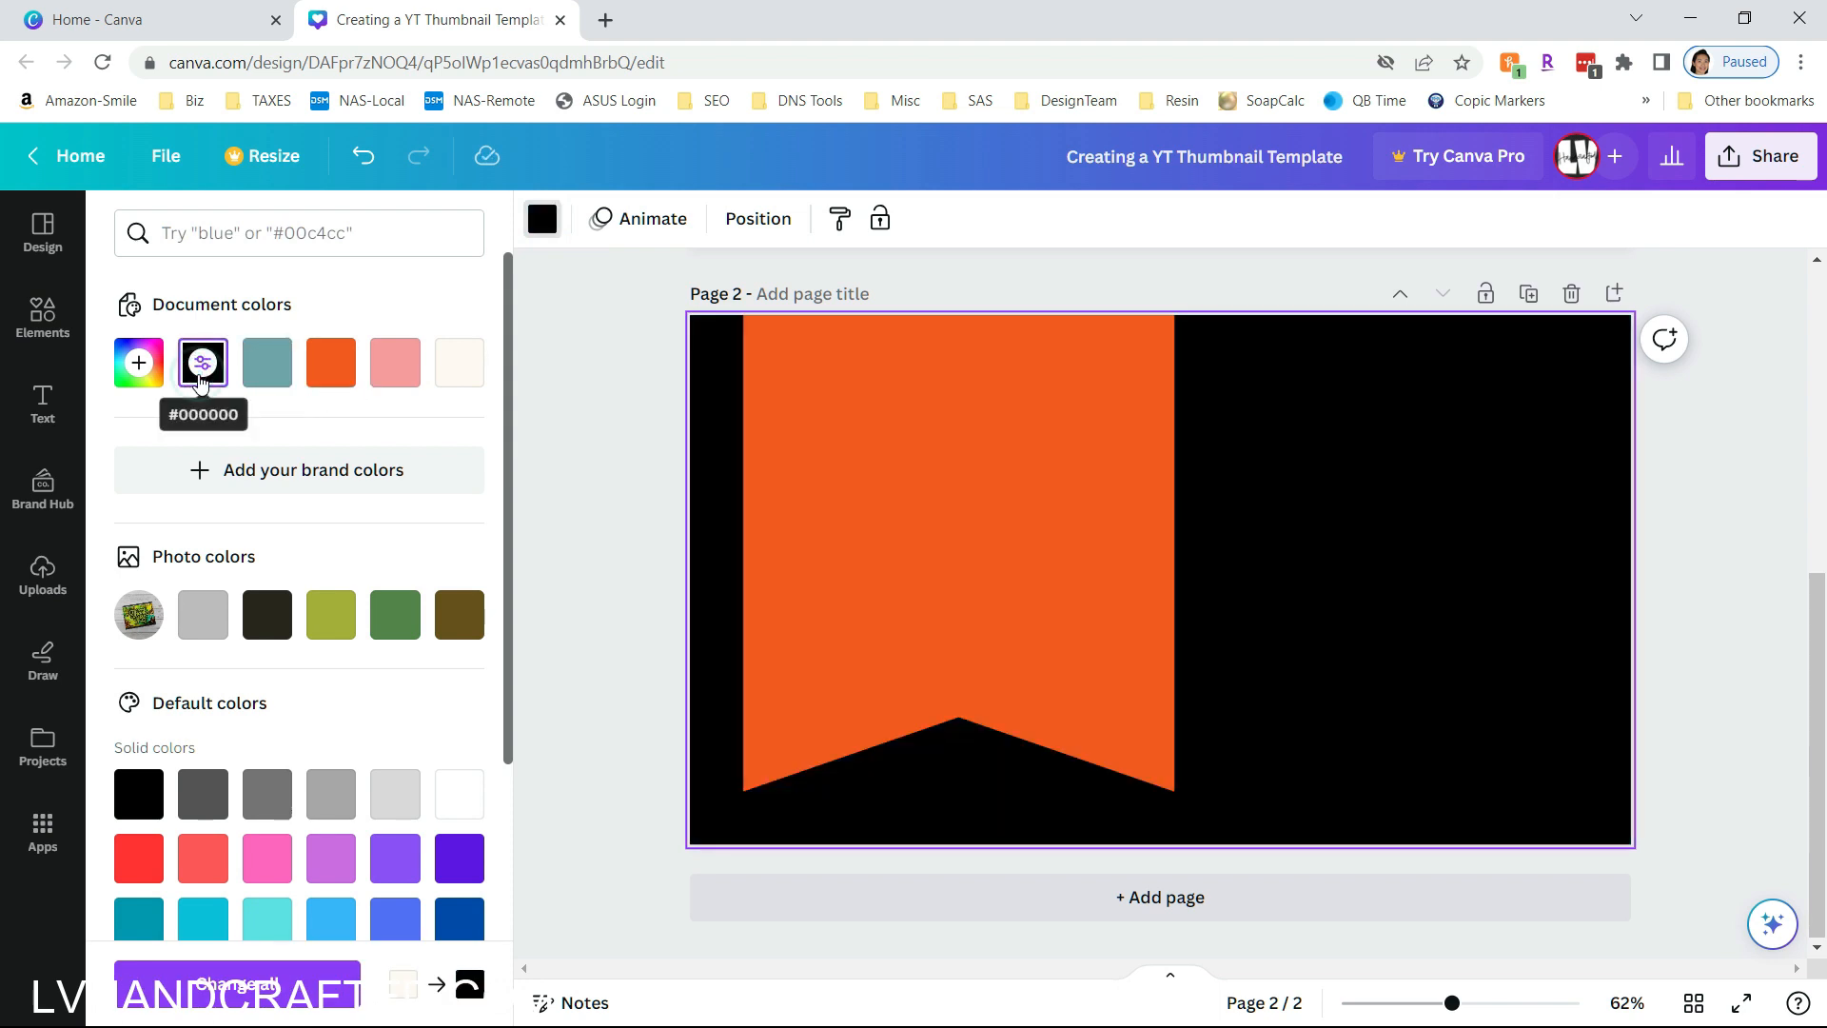
click(139, 363)
click(269, 379)
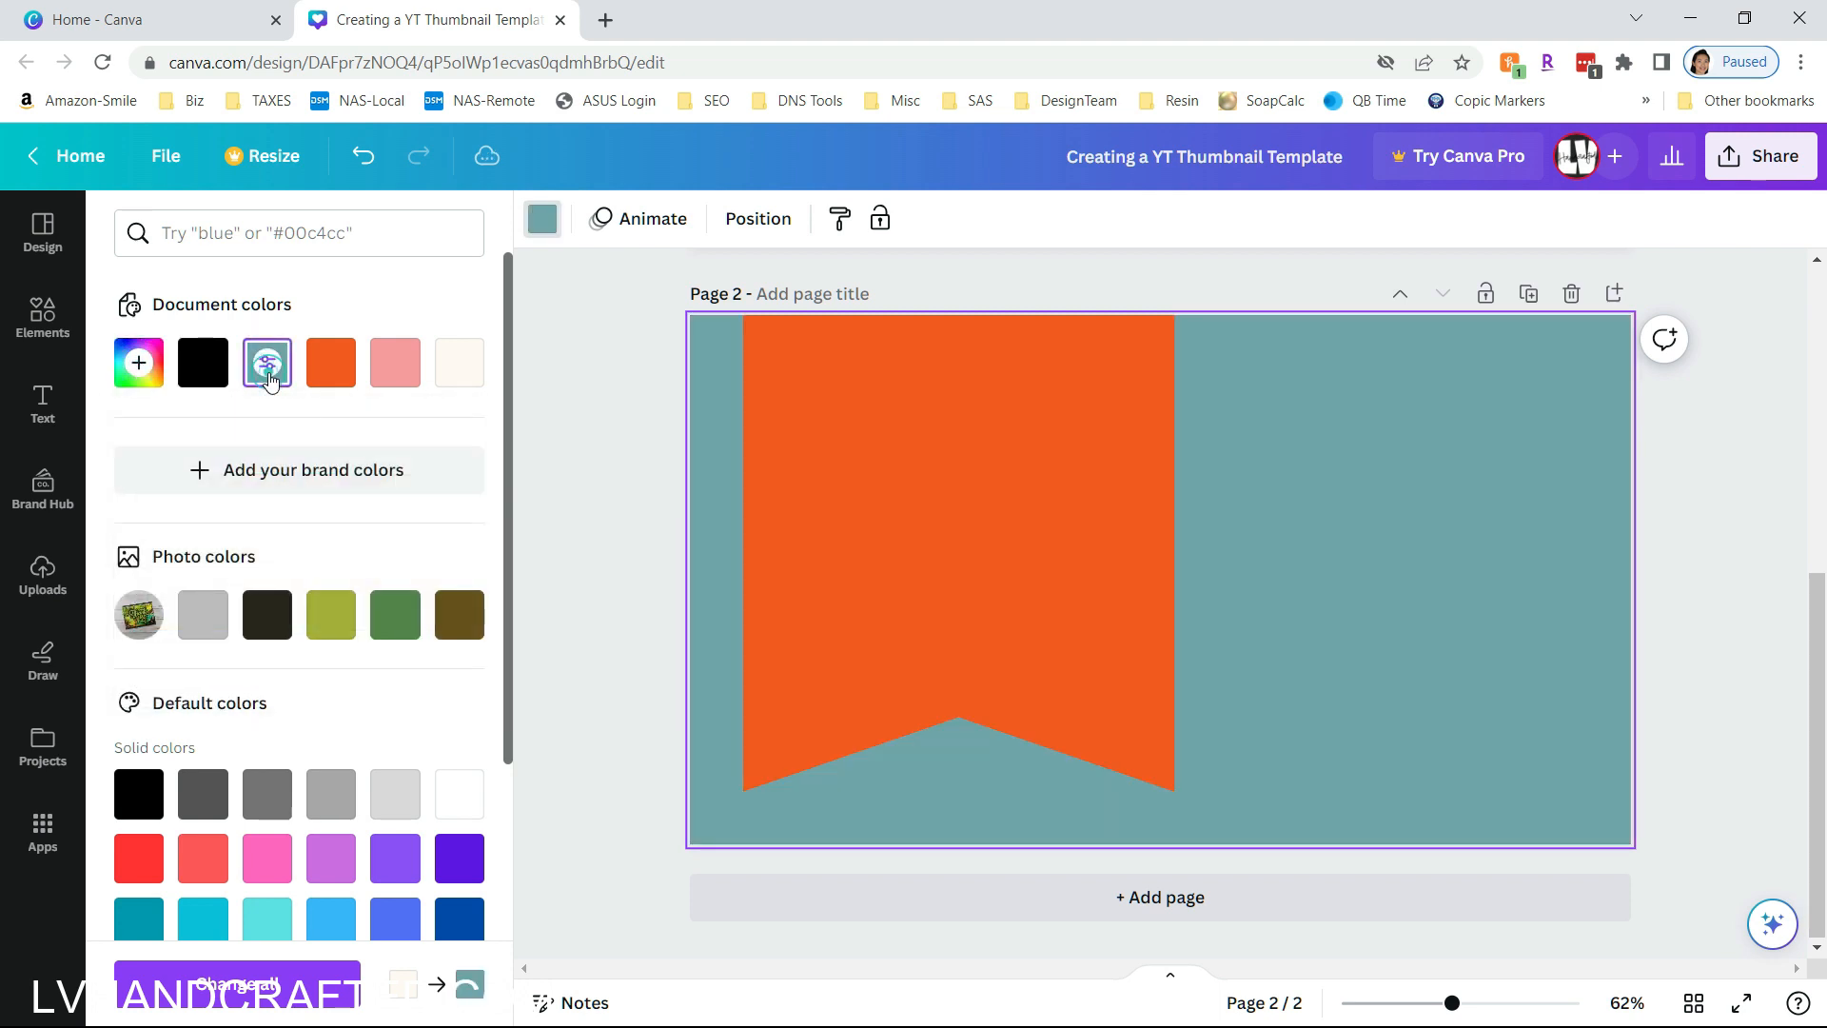
click(139, 370)
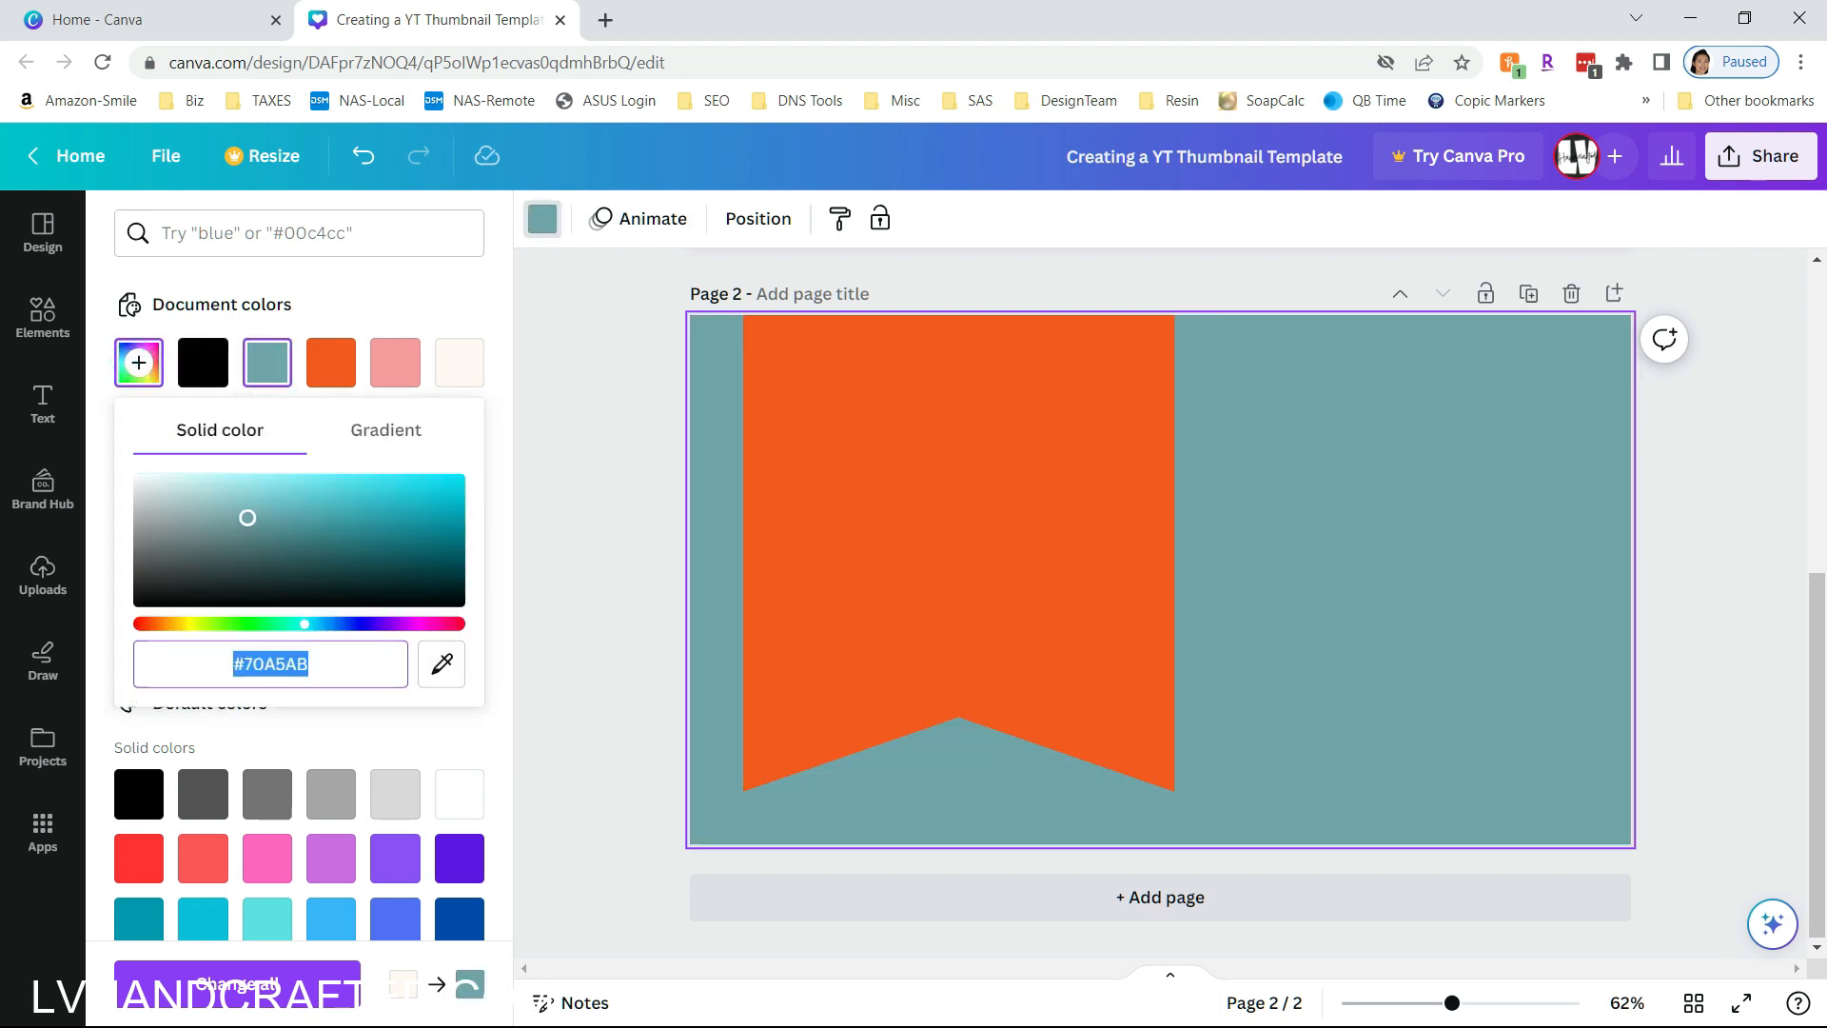
drag(247, 516, 352, 504)
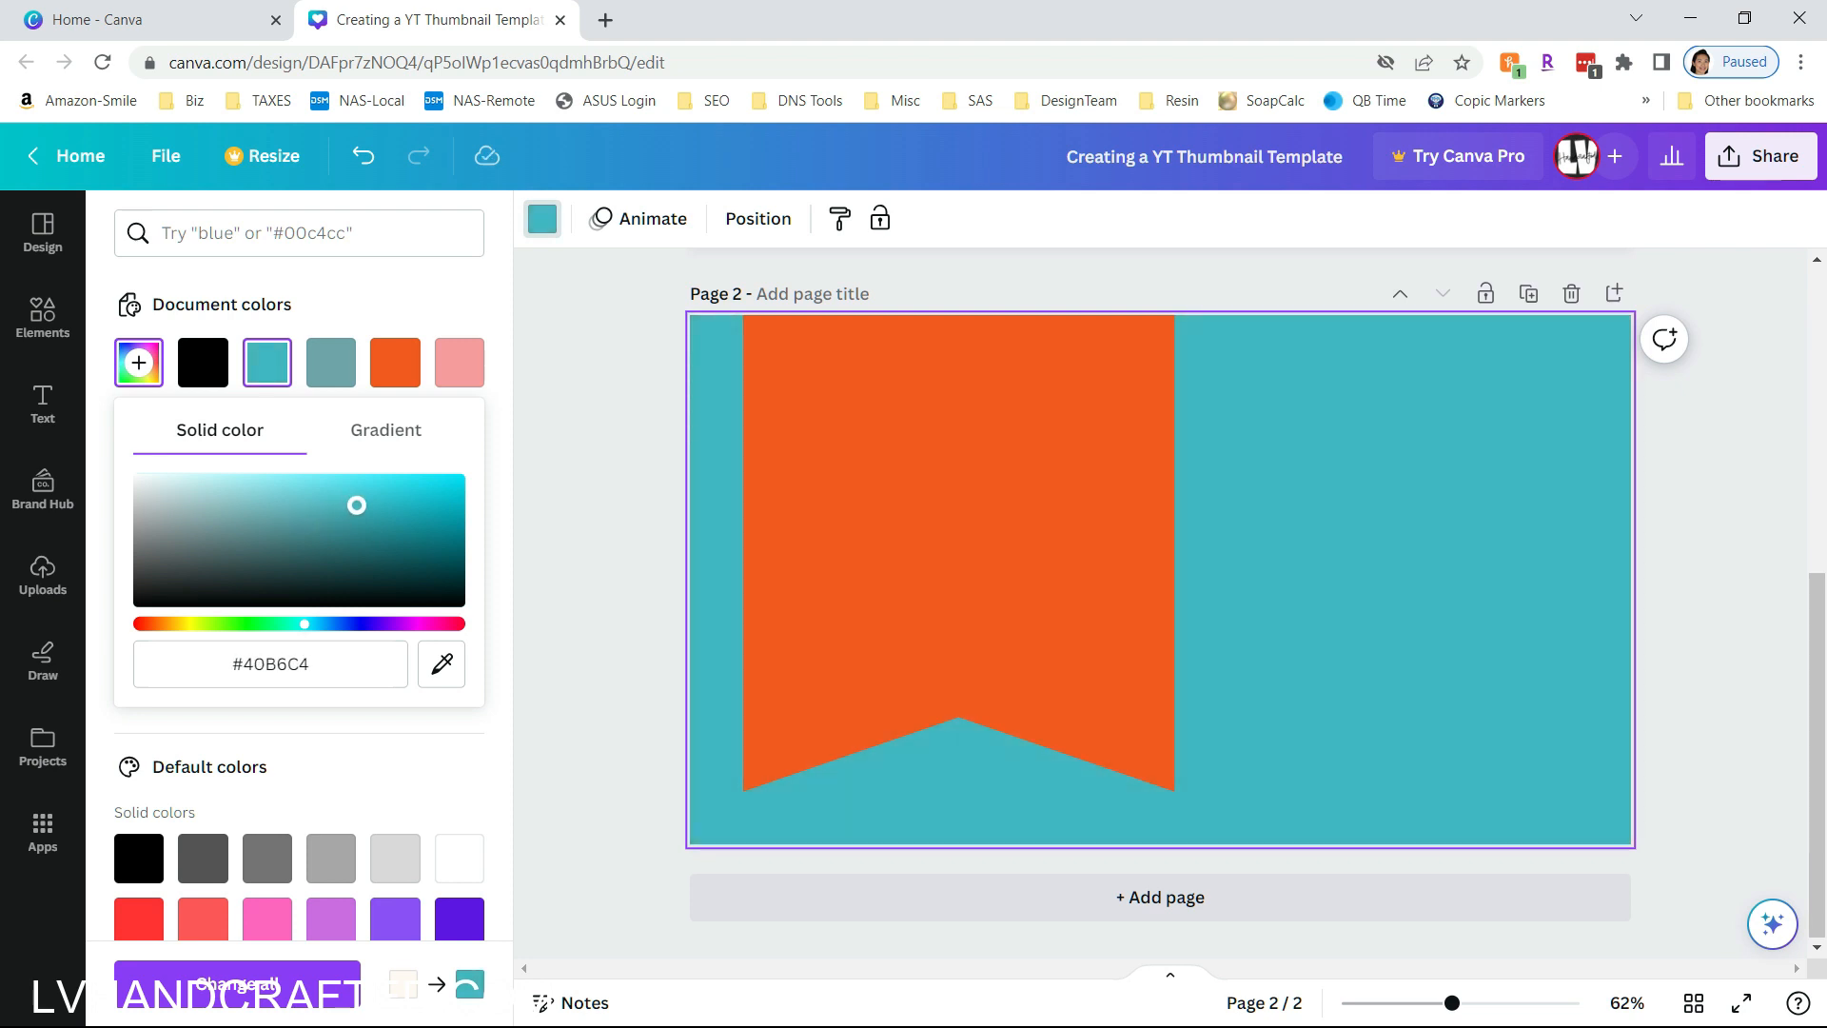
click(854, 482)
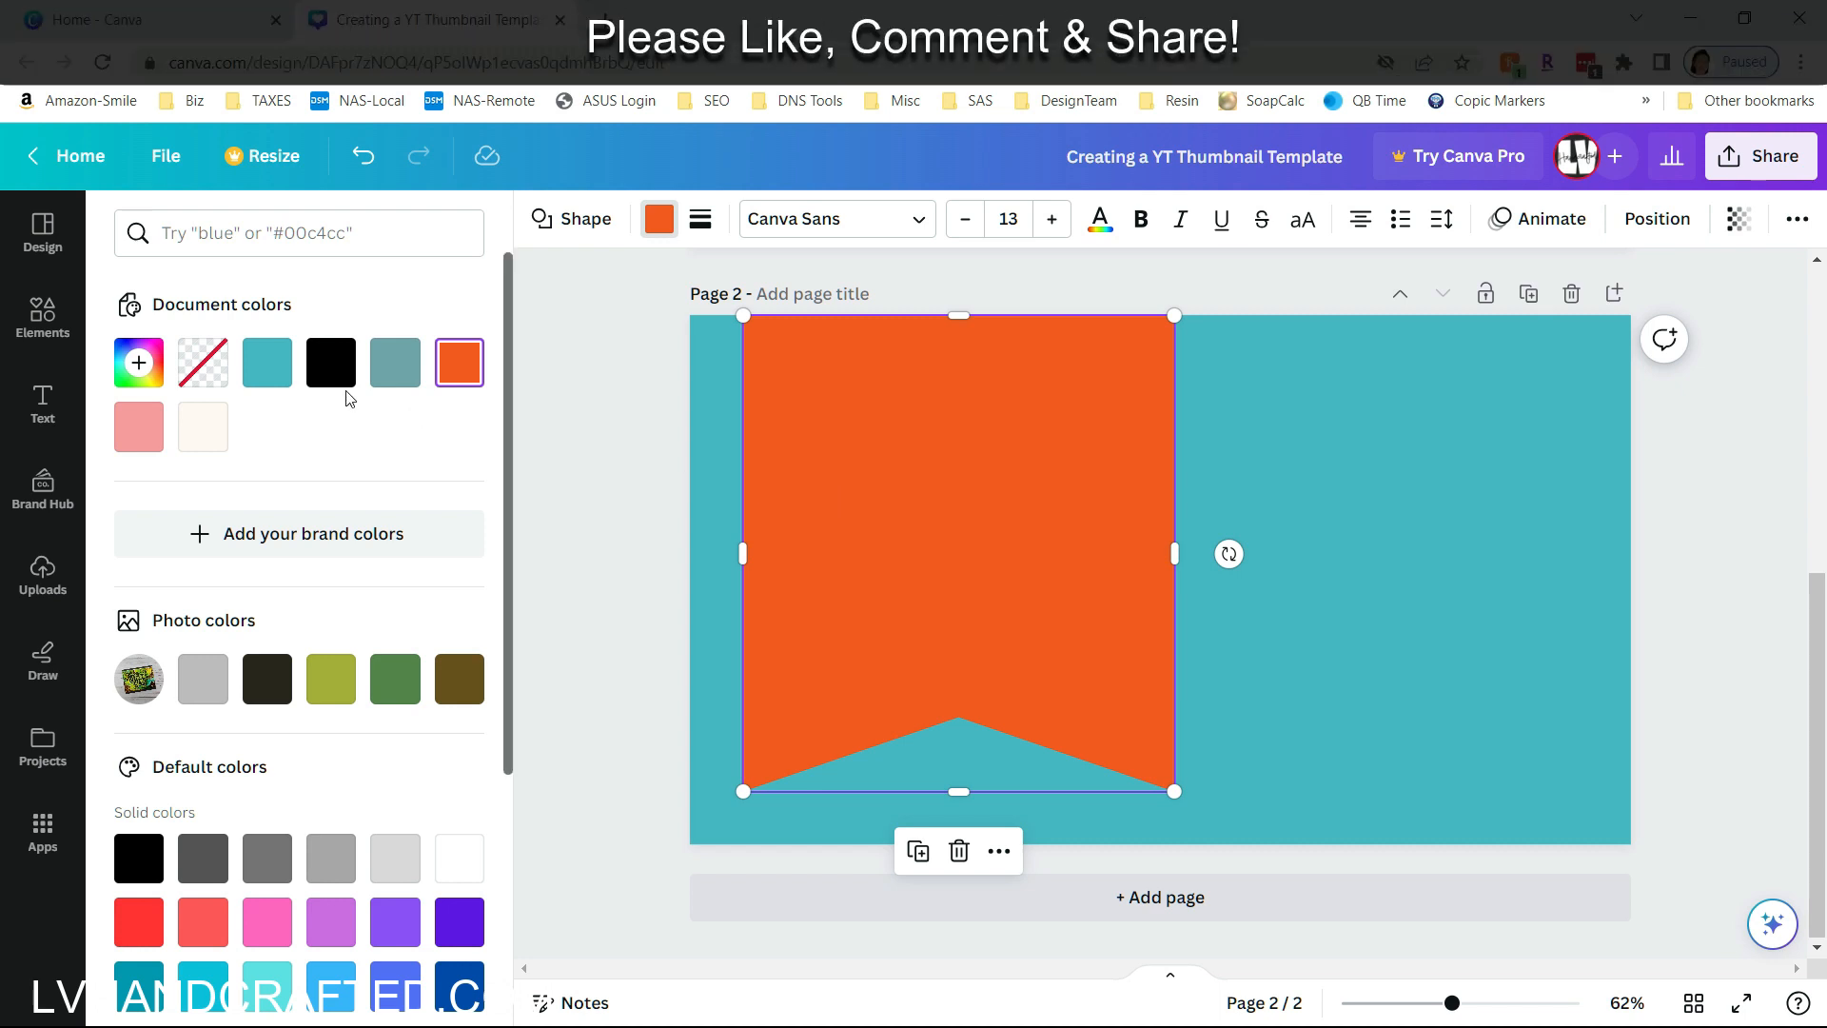
Add a heading text box to the second page
click(43, 409)
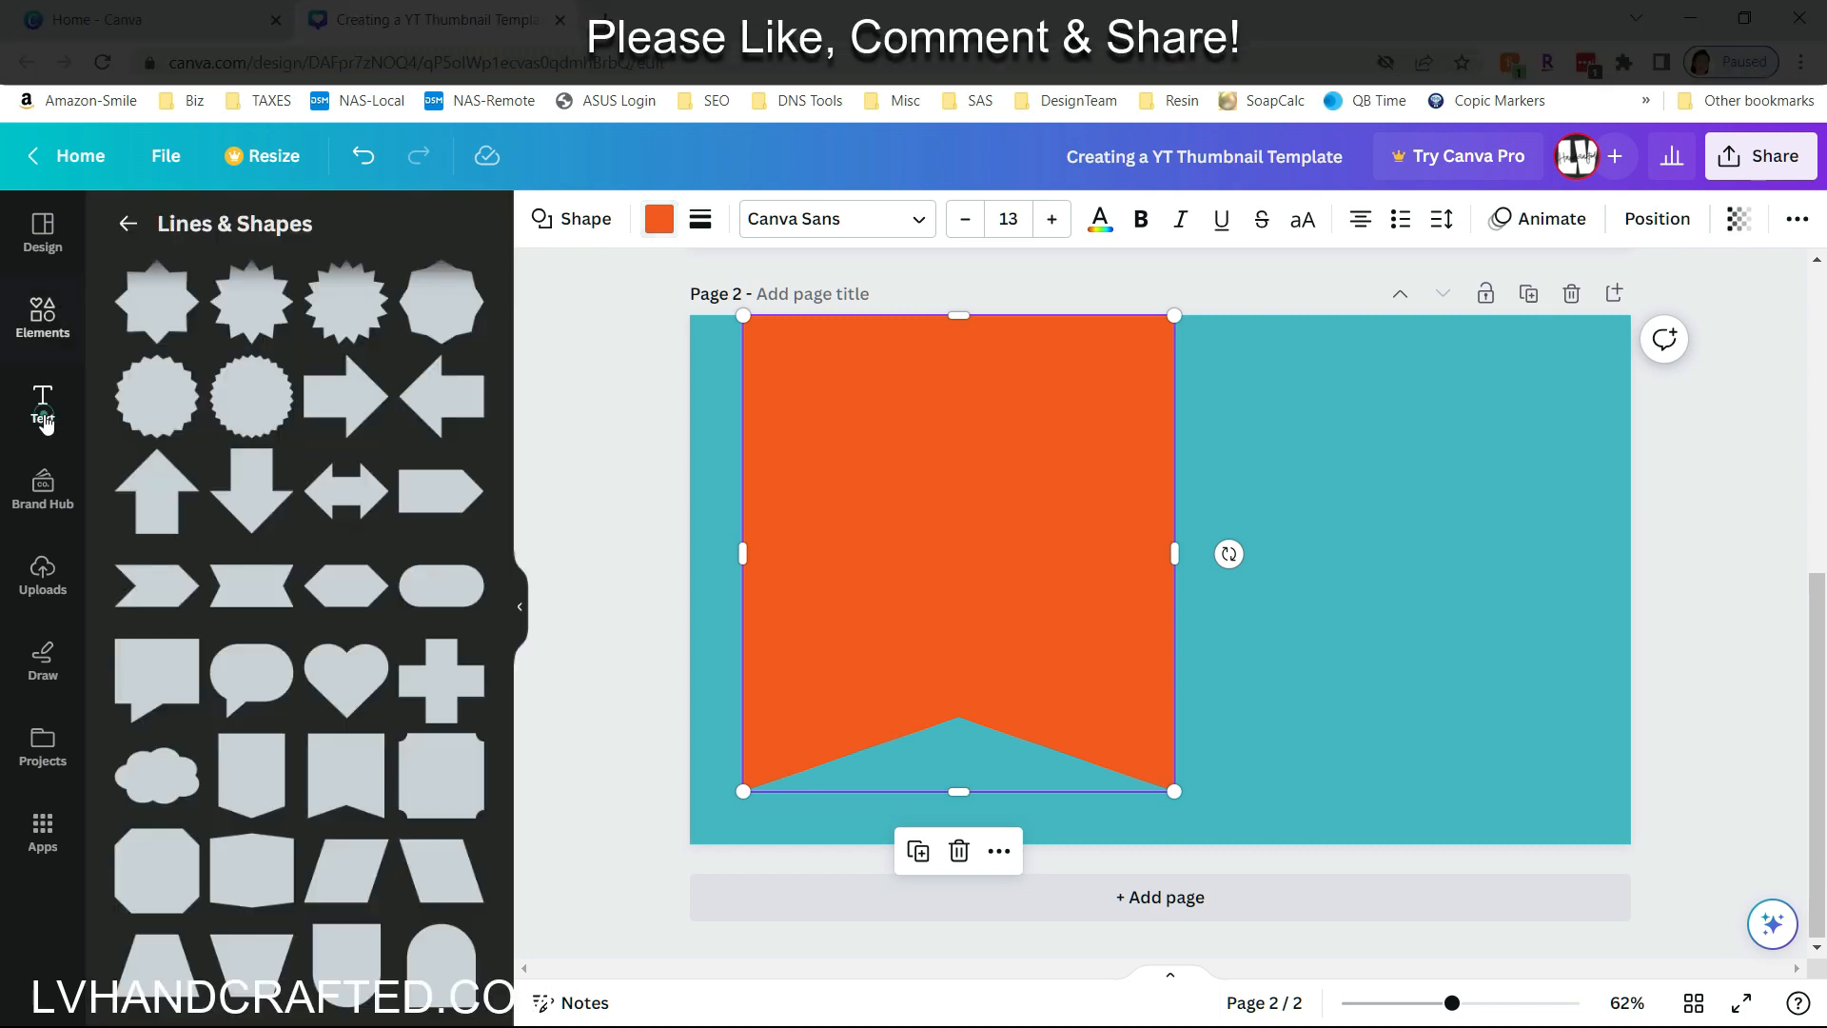
click(281, 529)
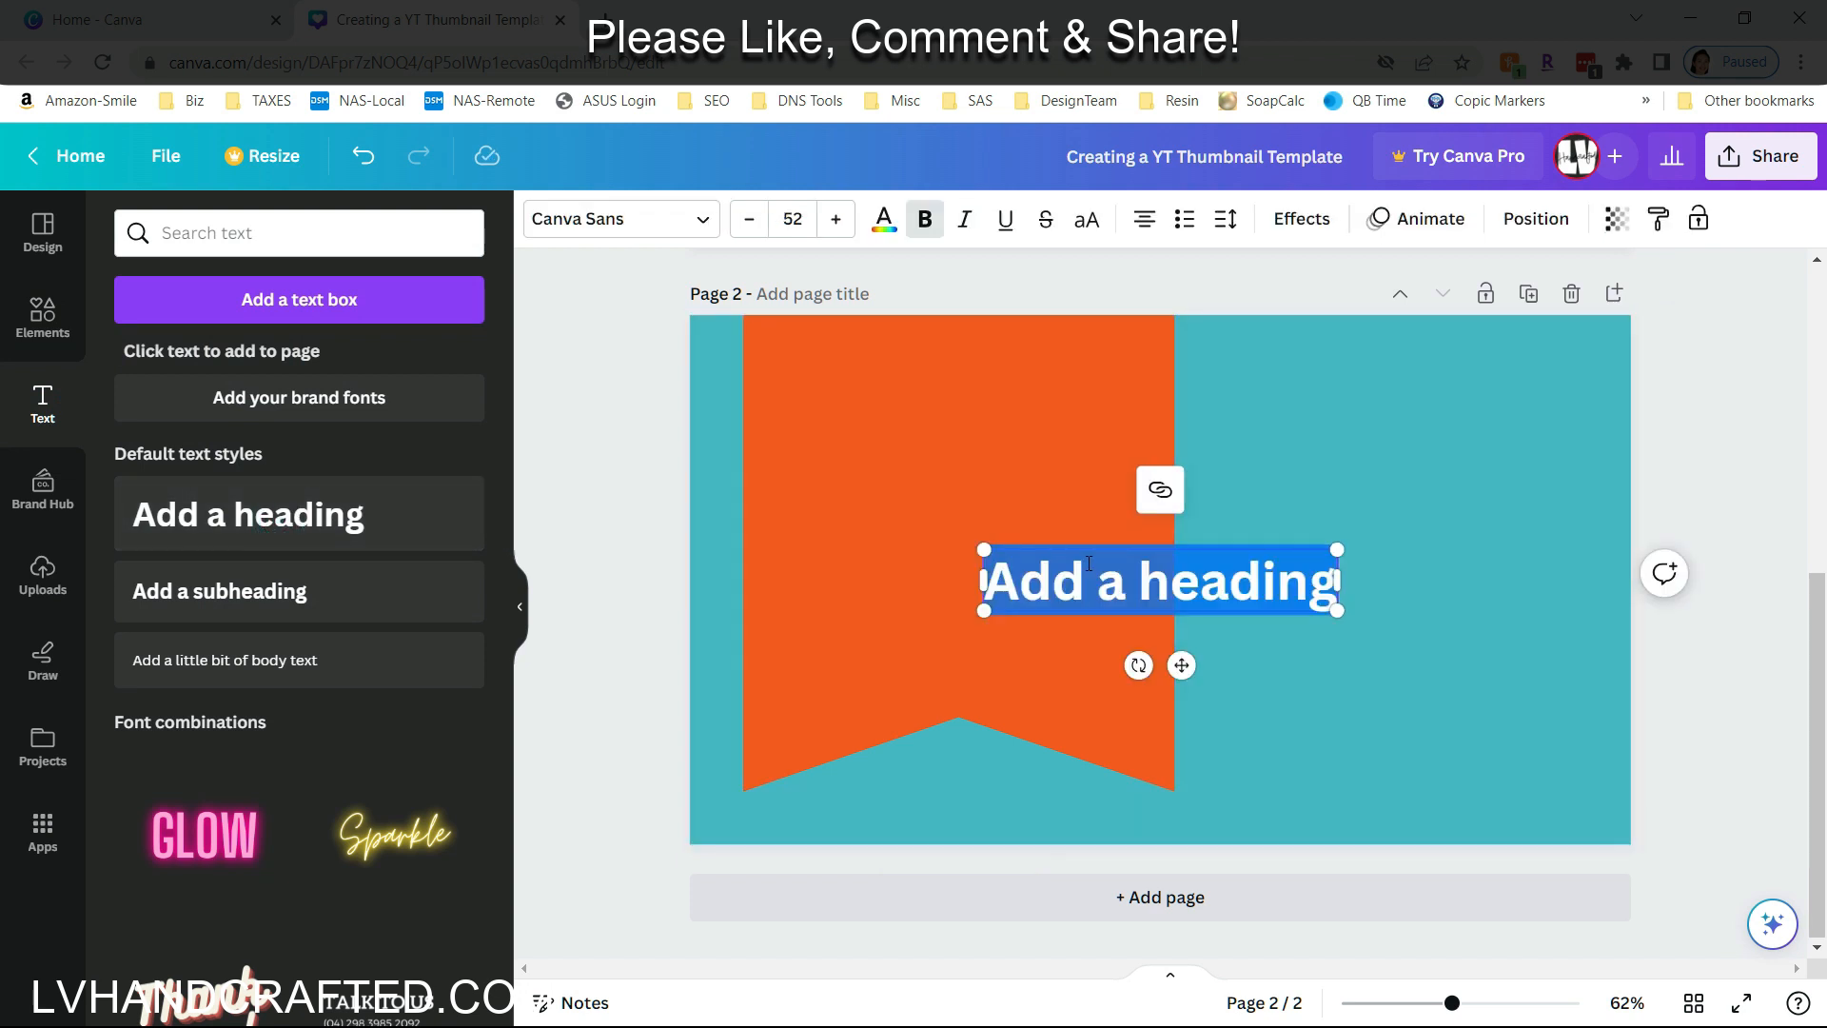
Replace the heading's placeholder text with "VIDEO TITLE"
text(V)
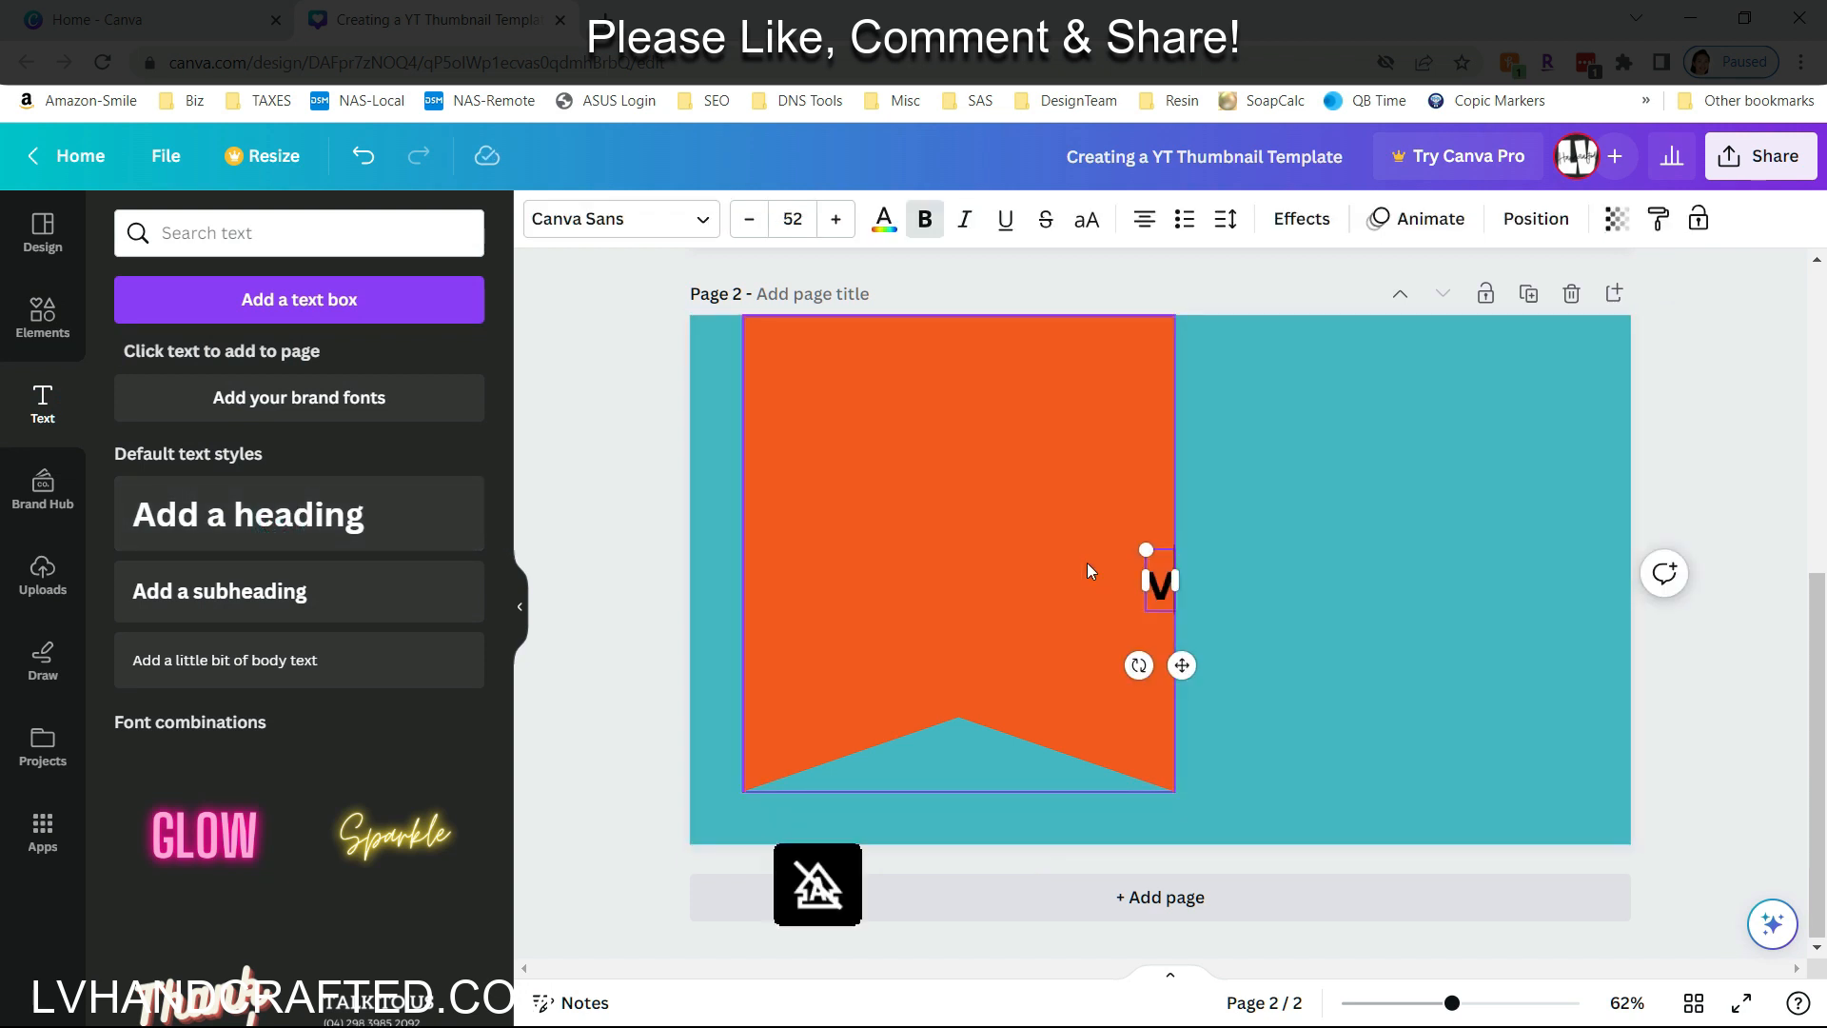
text(ID)
key(BackSpace)
key(BackSpace)
text(IDEO TITLE)
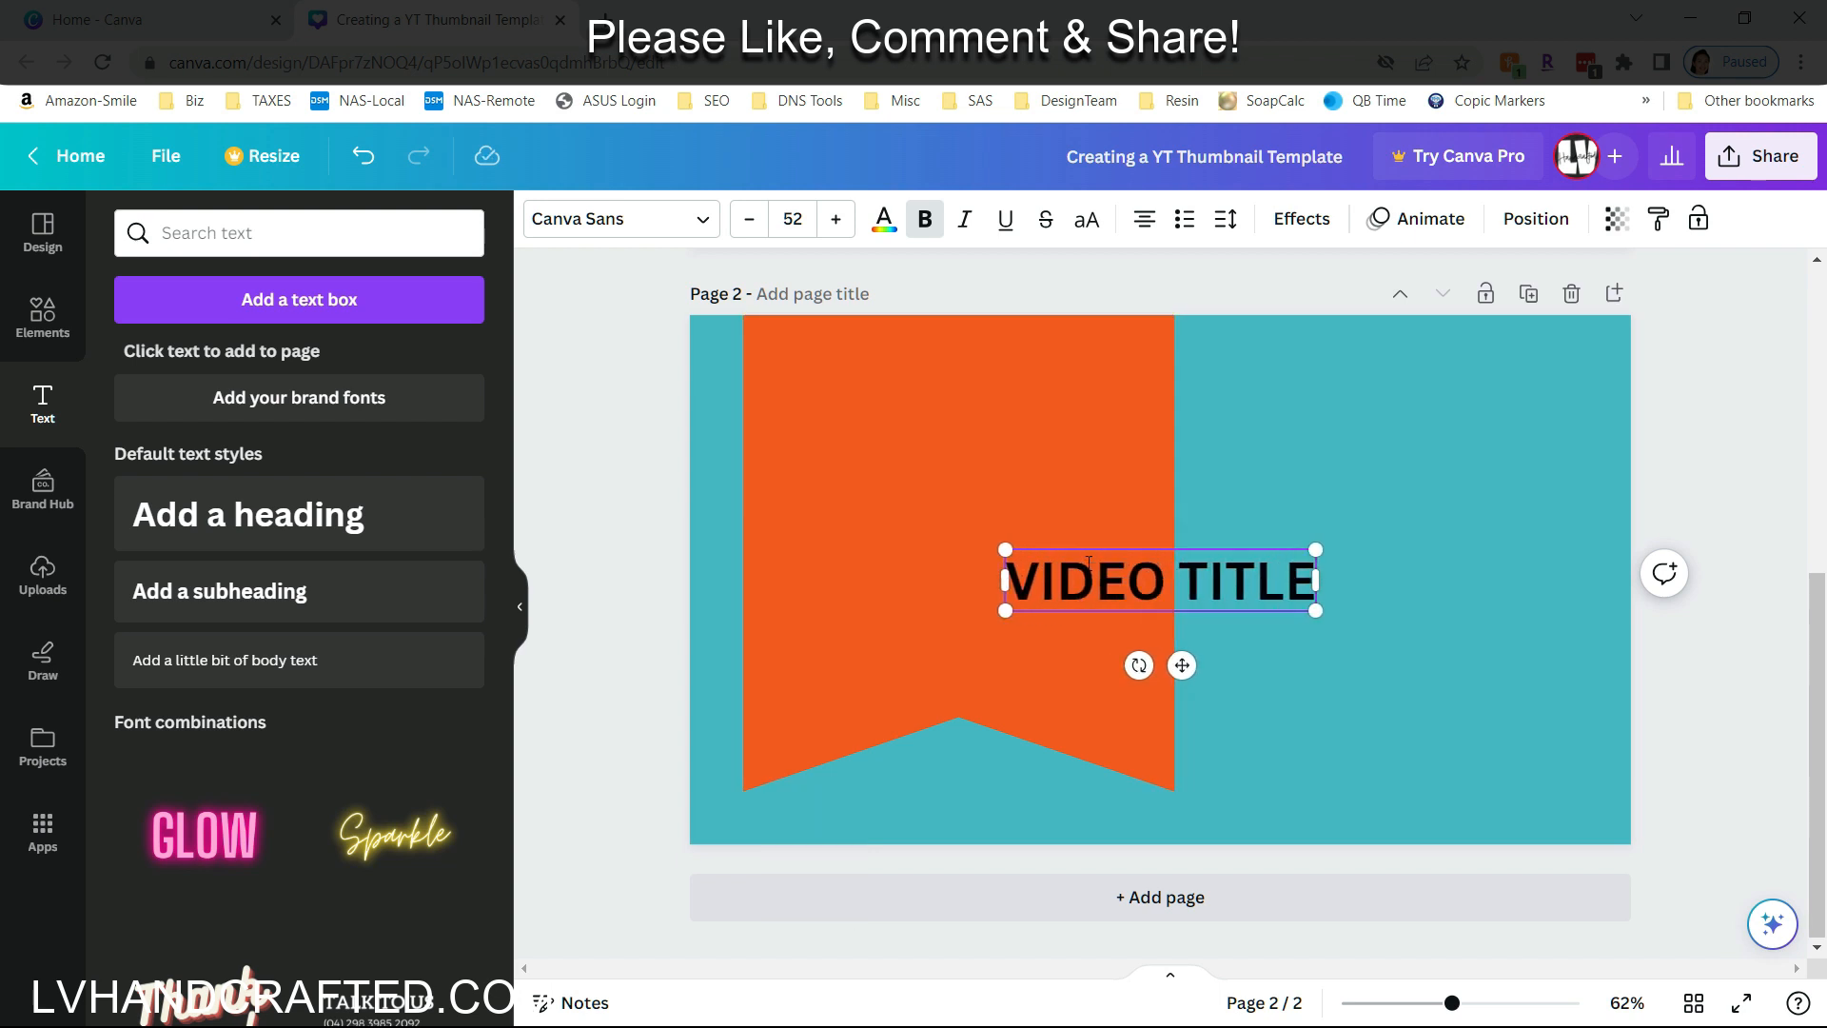
Move the heading to the top of the banner and increase its font size to 62
drag(1233, 544, 1031, 382)
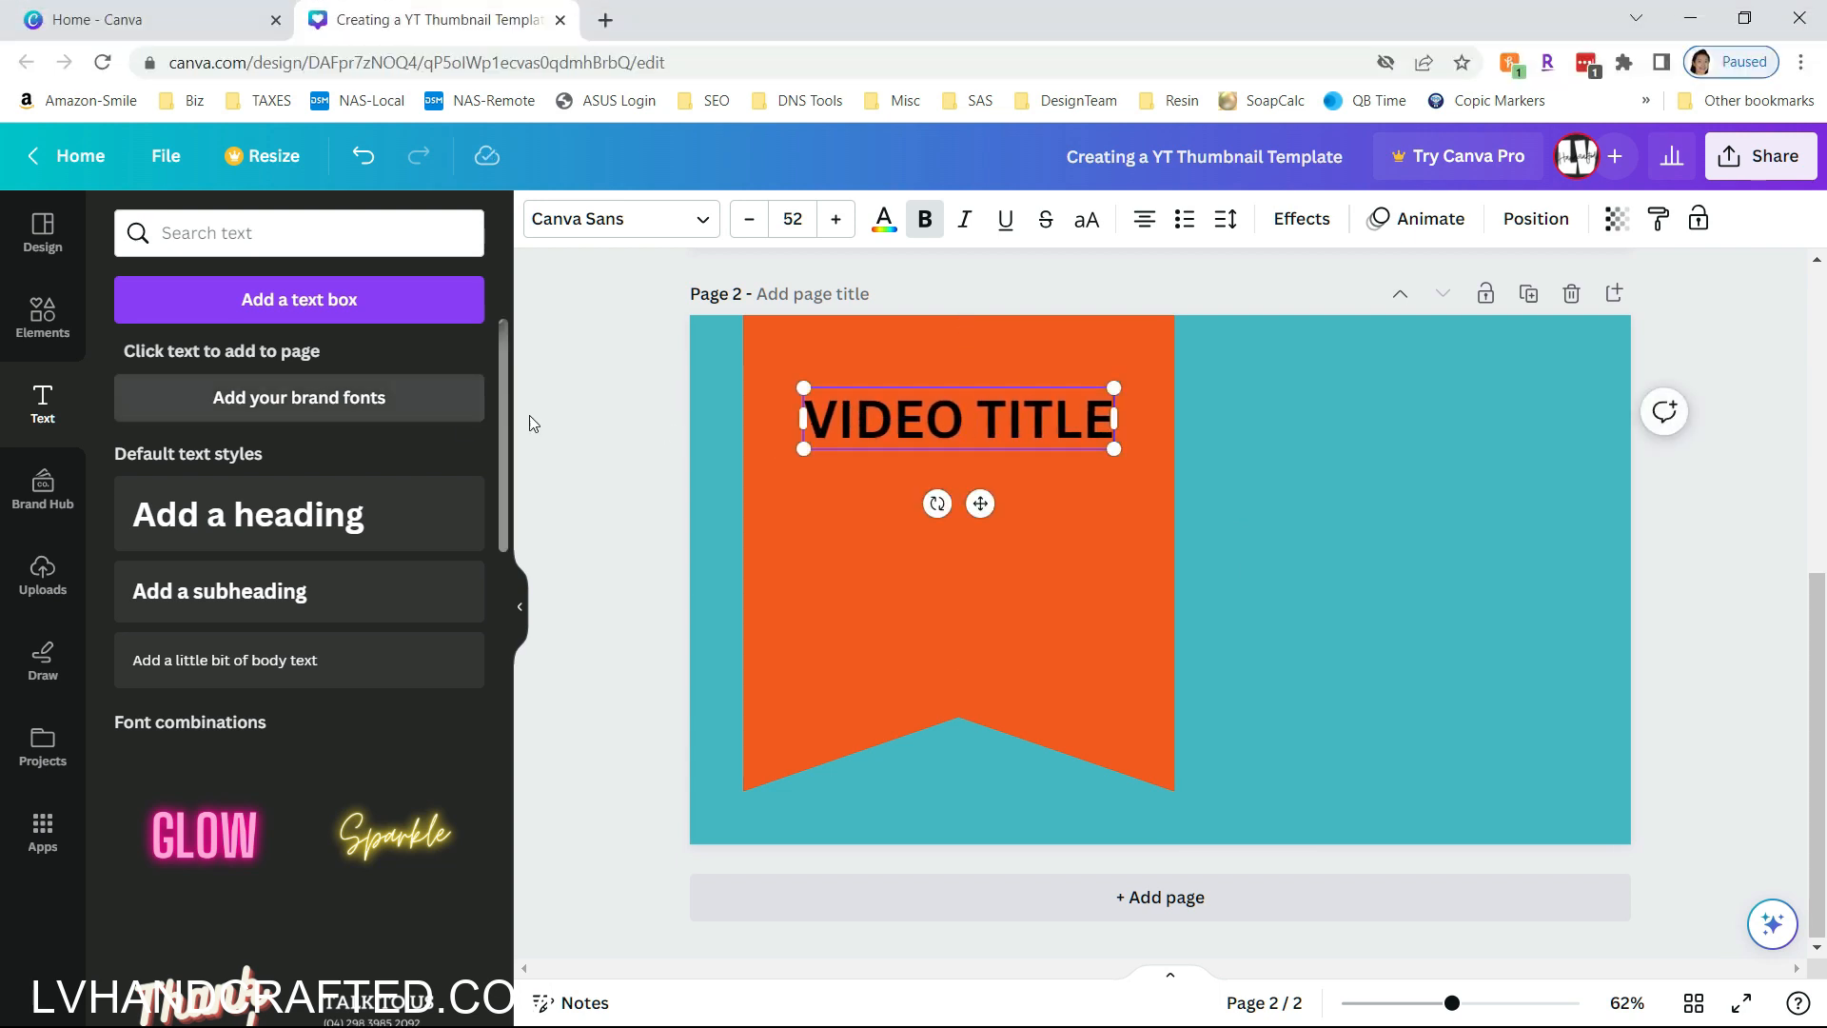
click(834, 221)
click(834, 221)
click(834, 221)
click(834, 221)
click(835, 220)
click(834, 221)
click(835, 221)
click(834, 221)
click(834, 221)
click(834, 221)
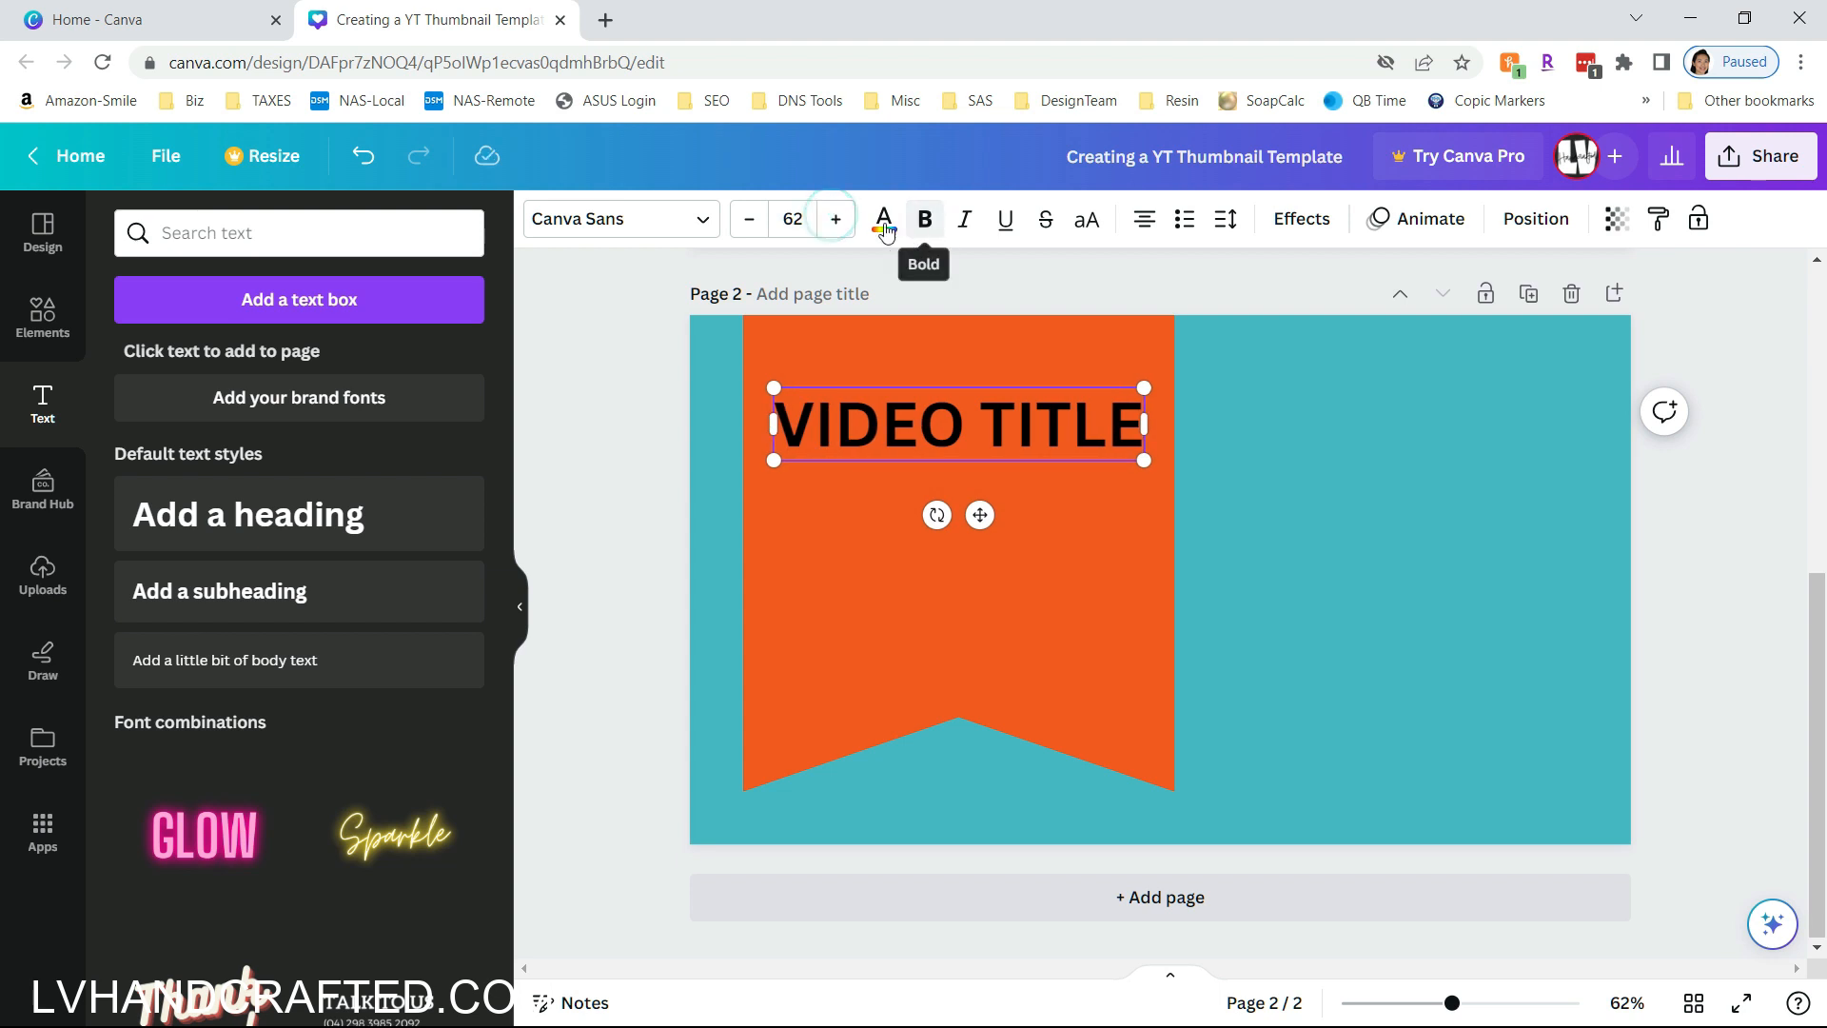
Set the heading's text color to the off-white document color #fffaf3
click(884, 221)
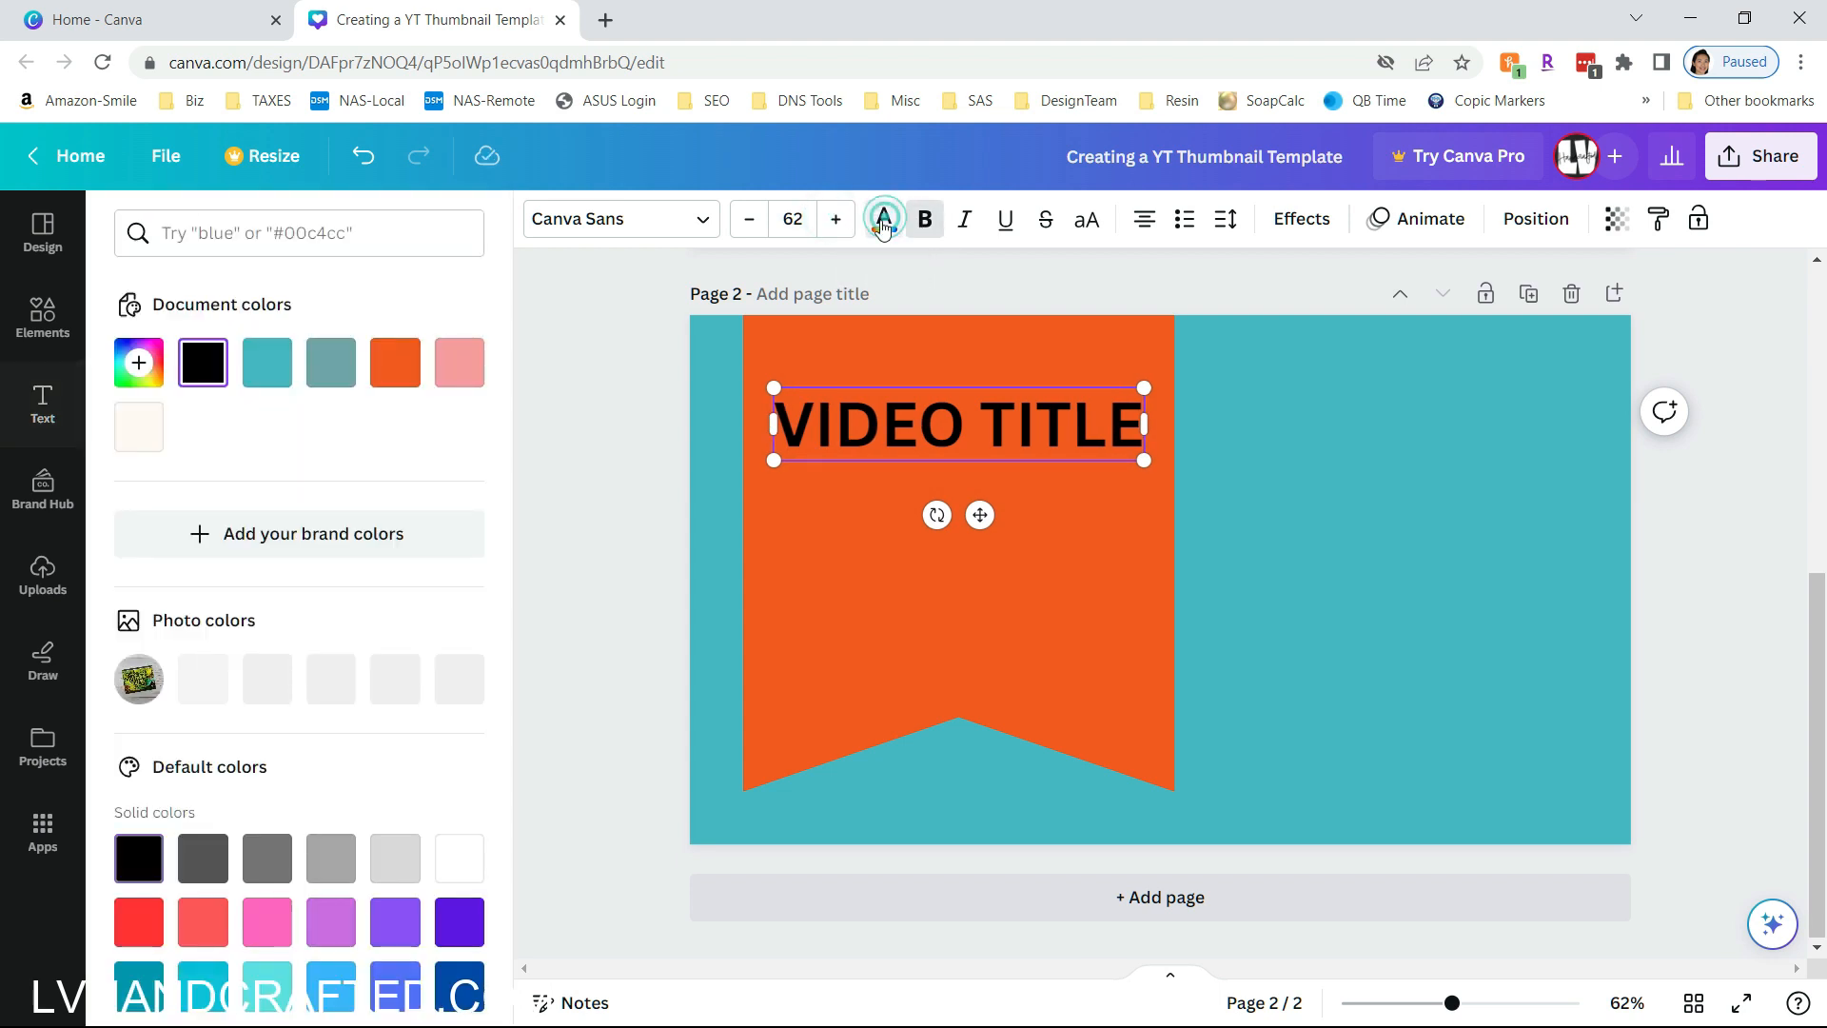
click(143, 434)
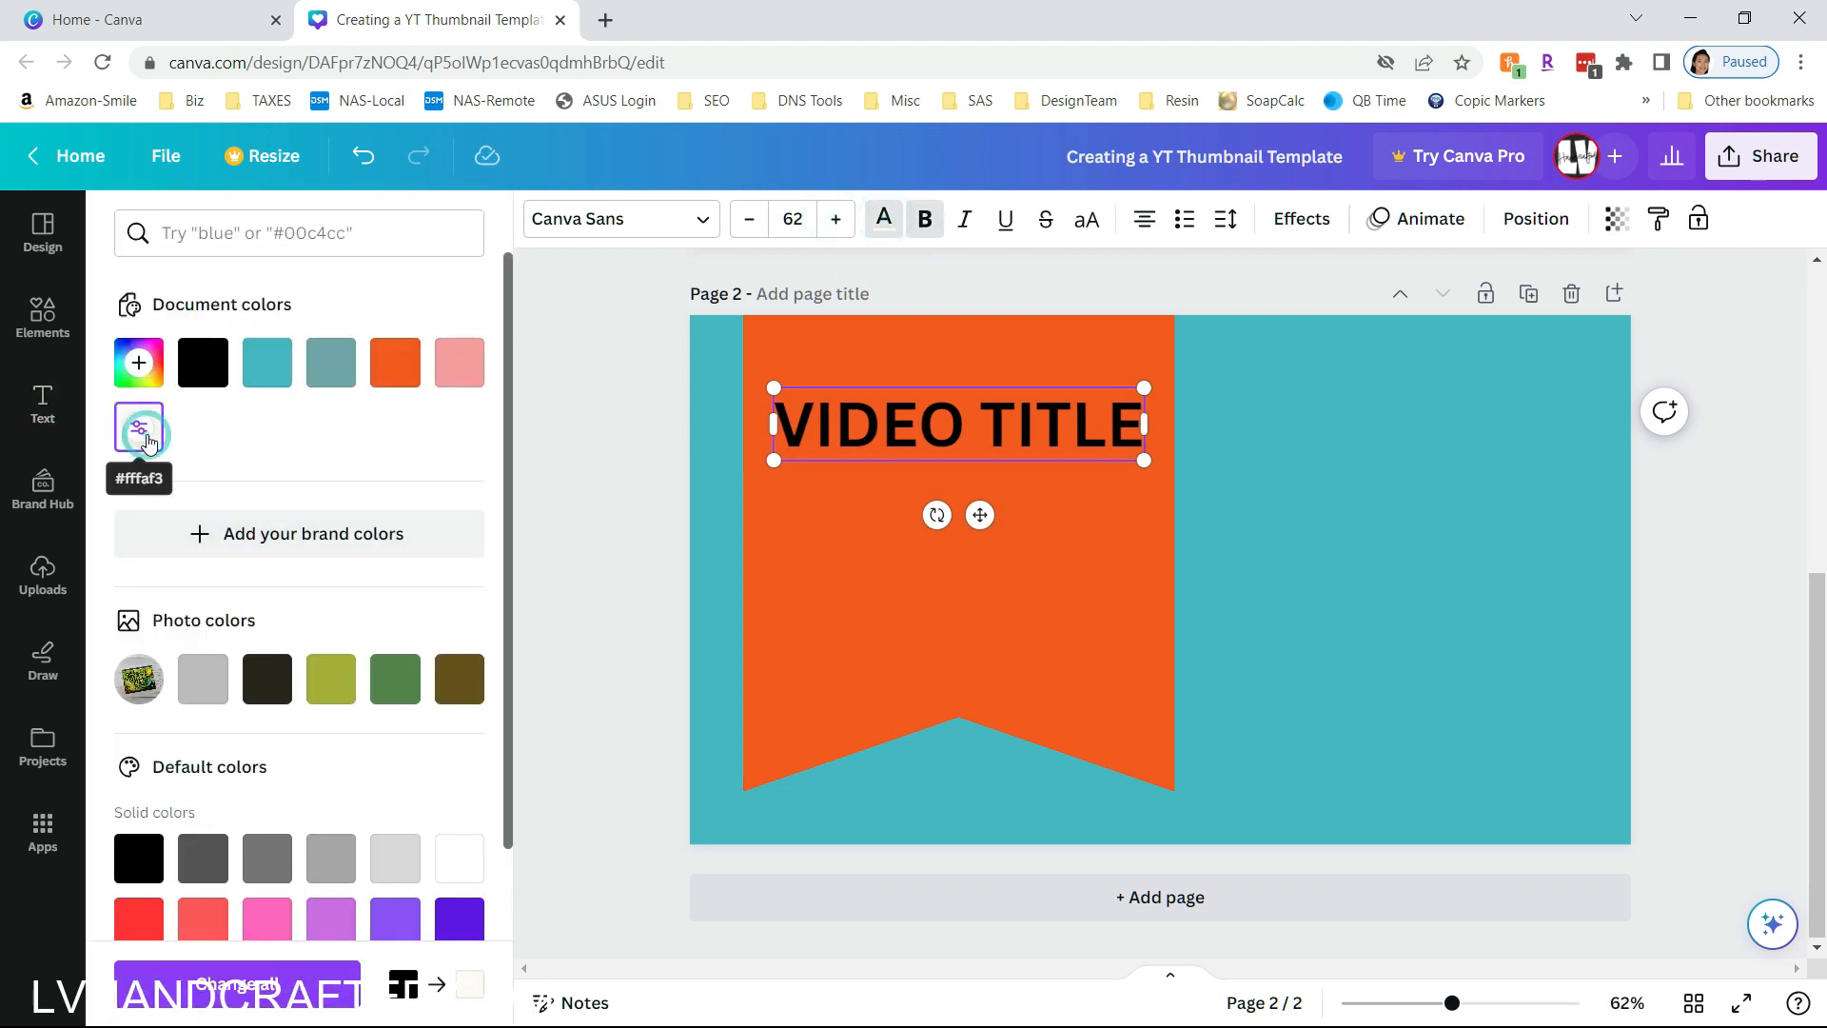
double_click(859, 428)
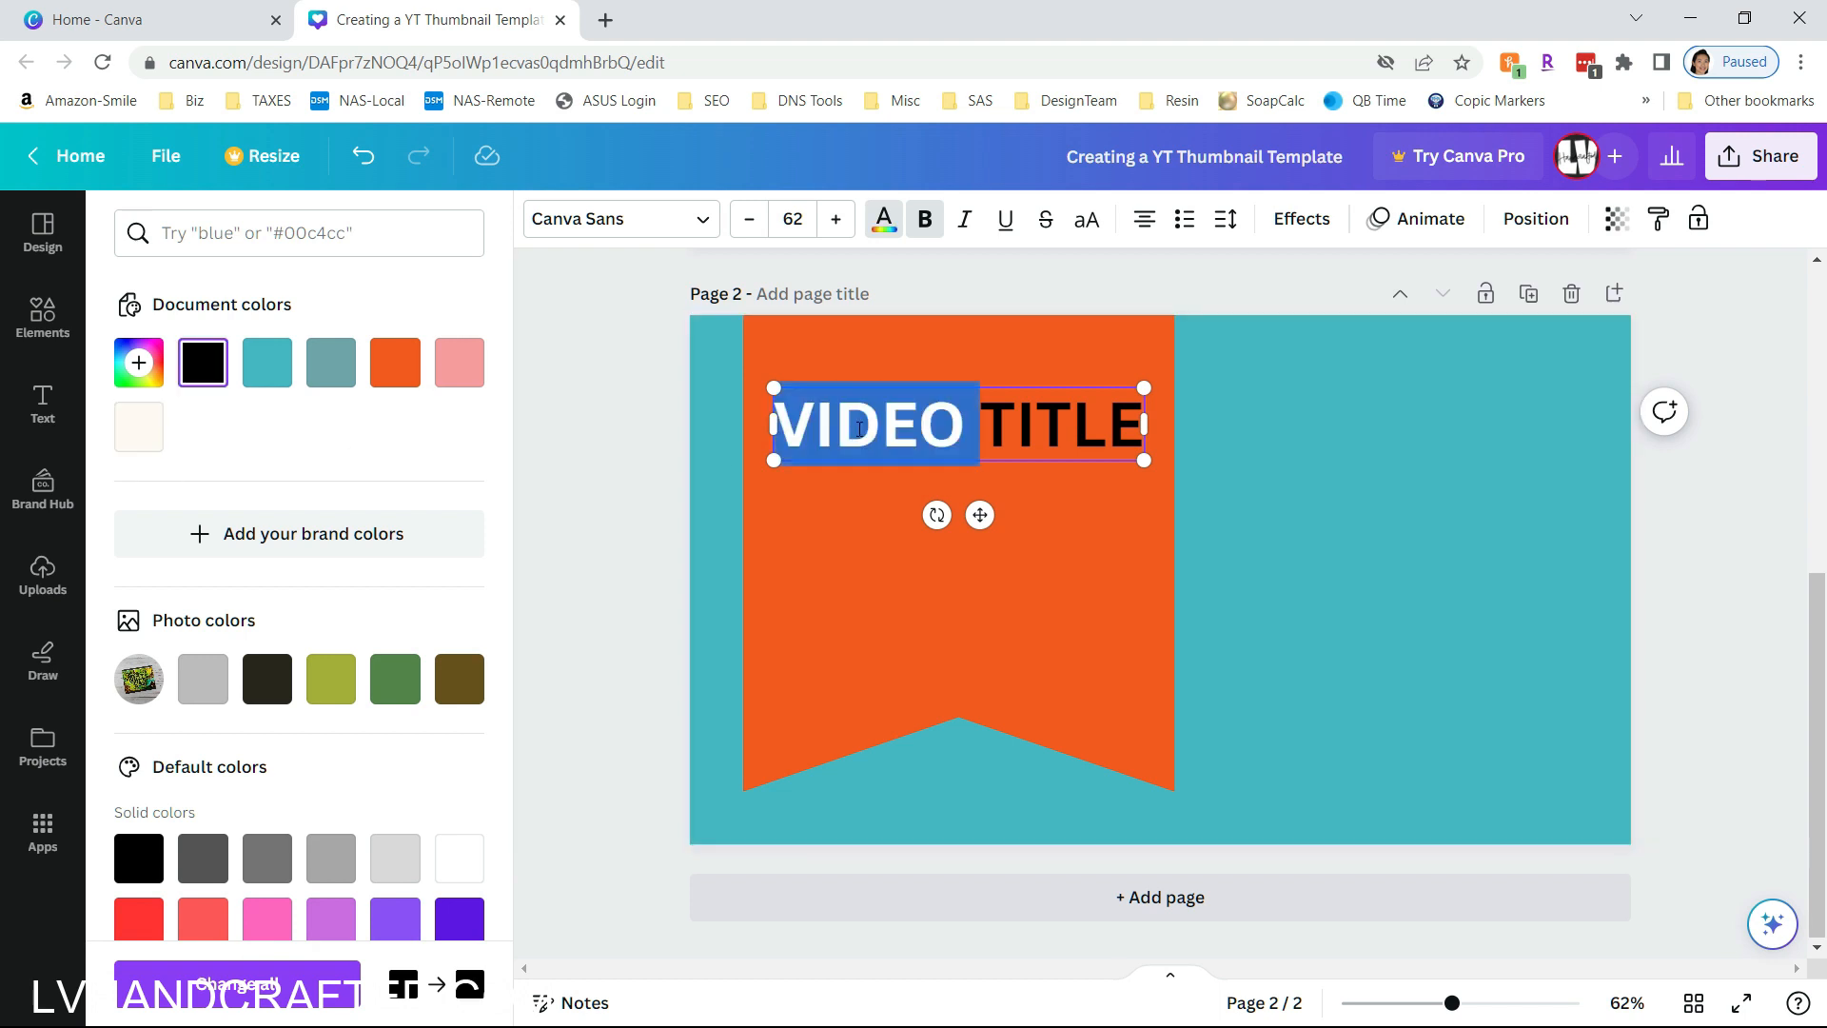
click(858, 428)
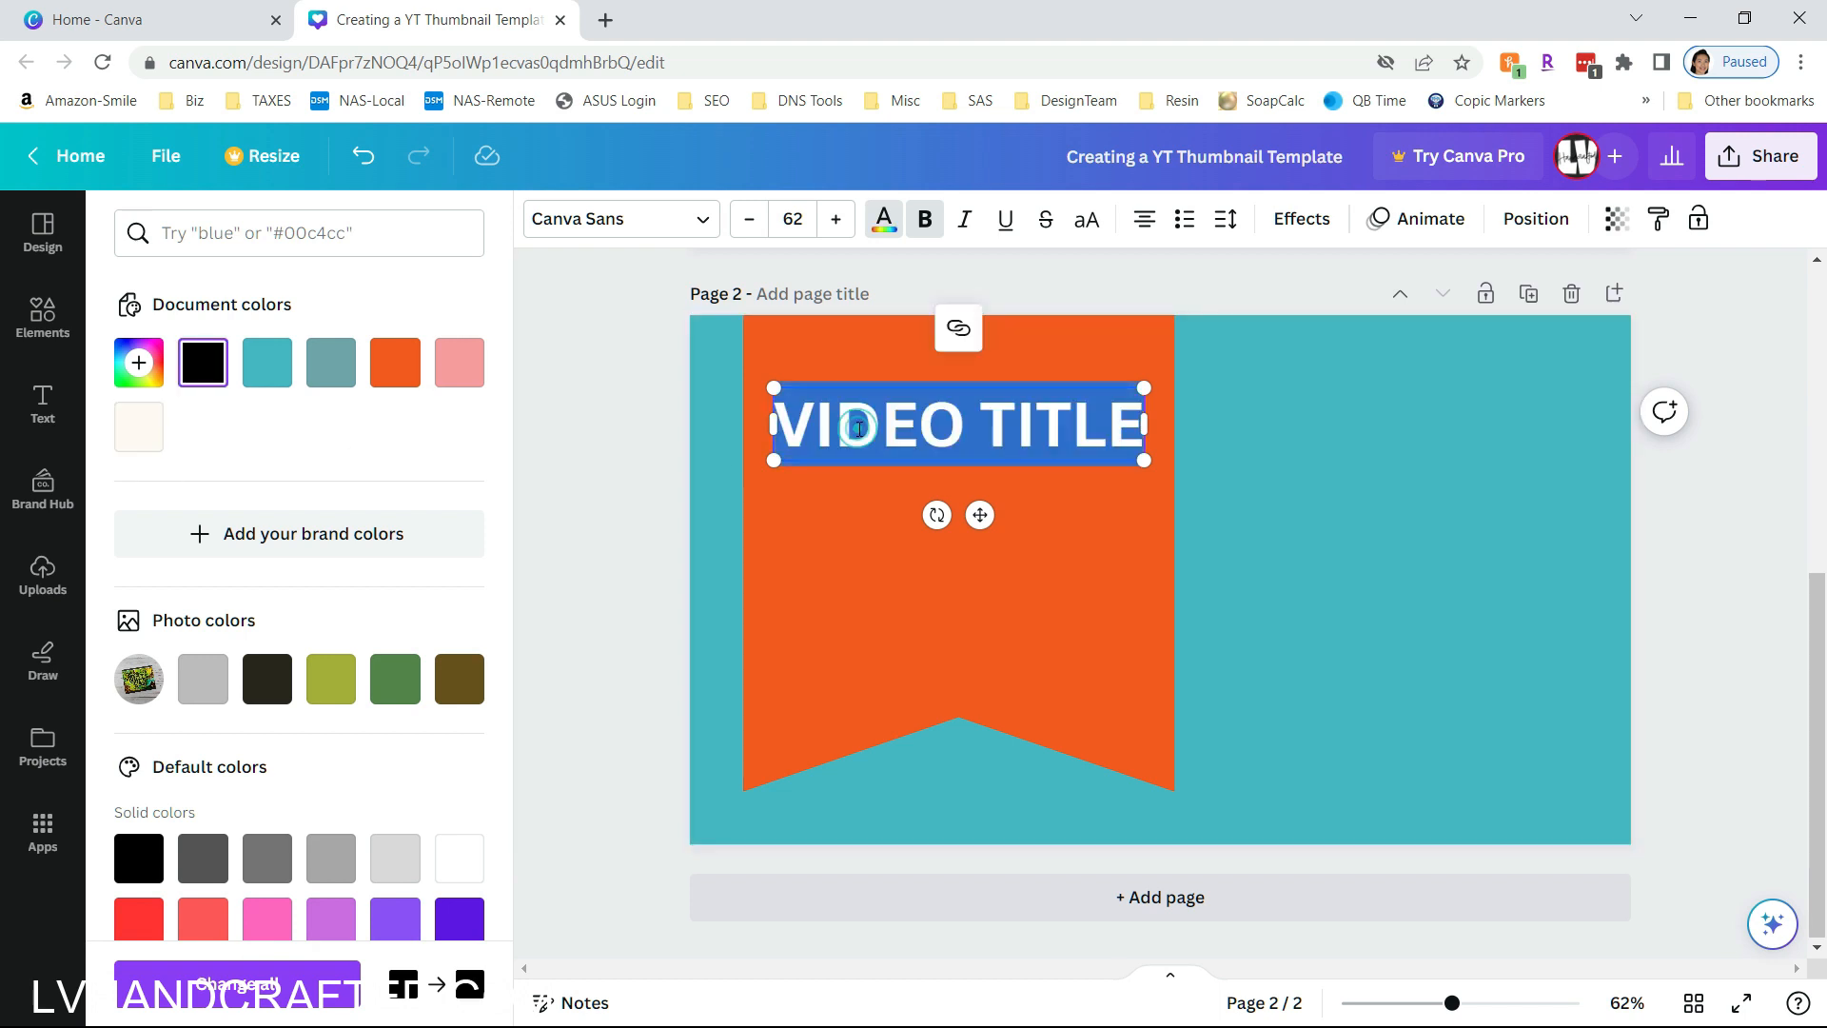
click(139, 426)
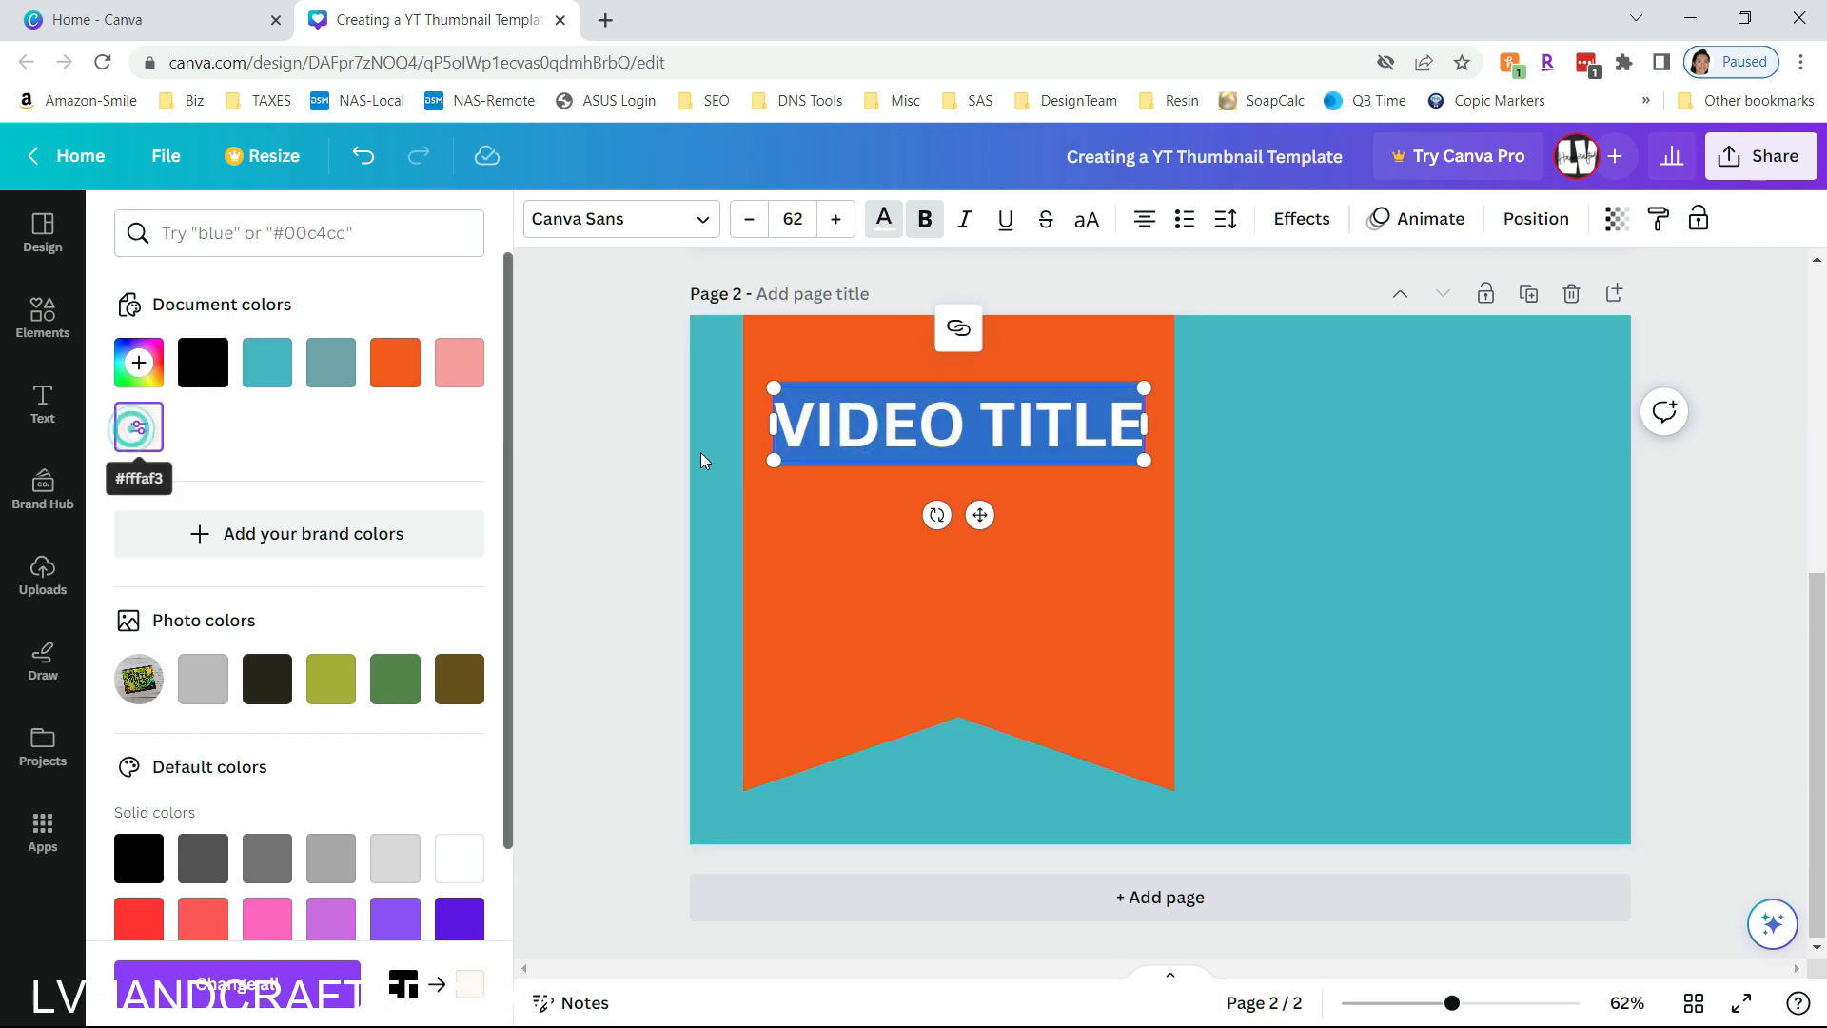
click(973, 403)
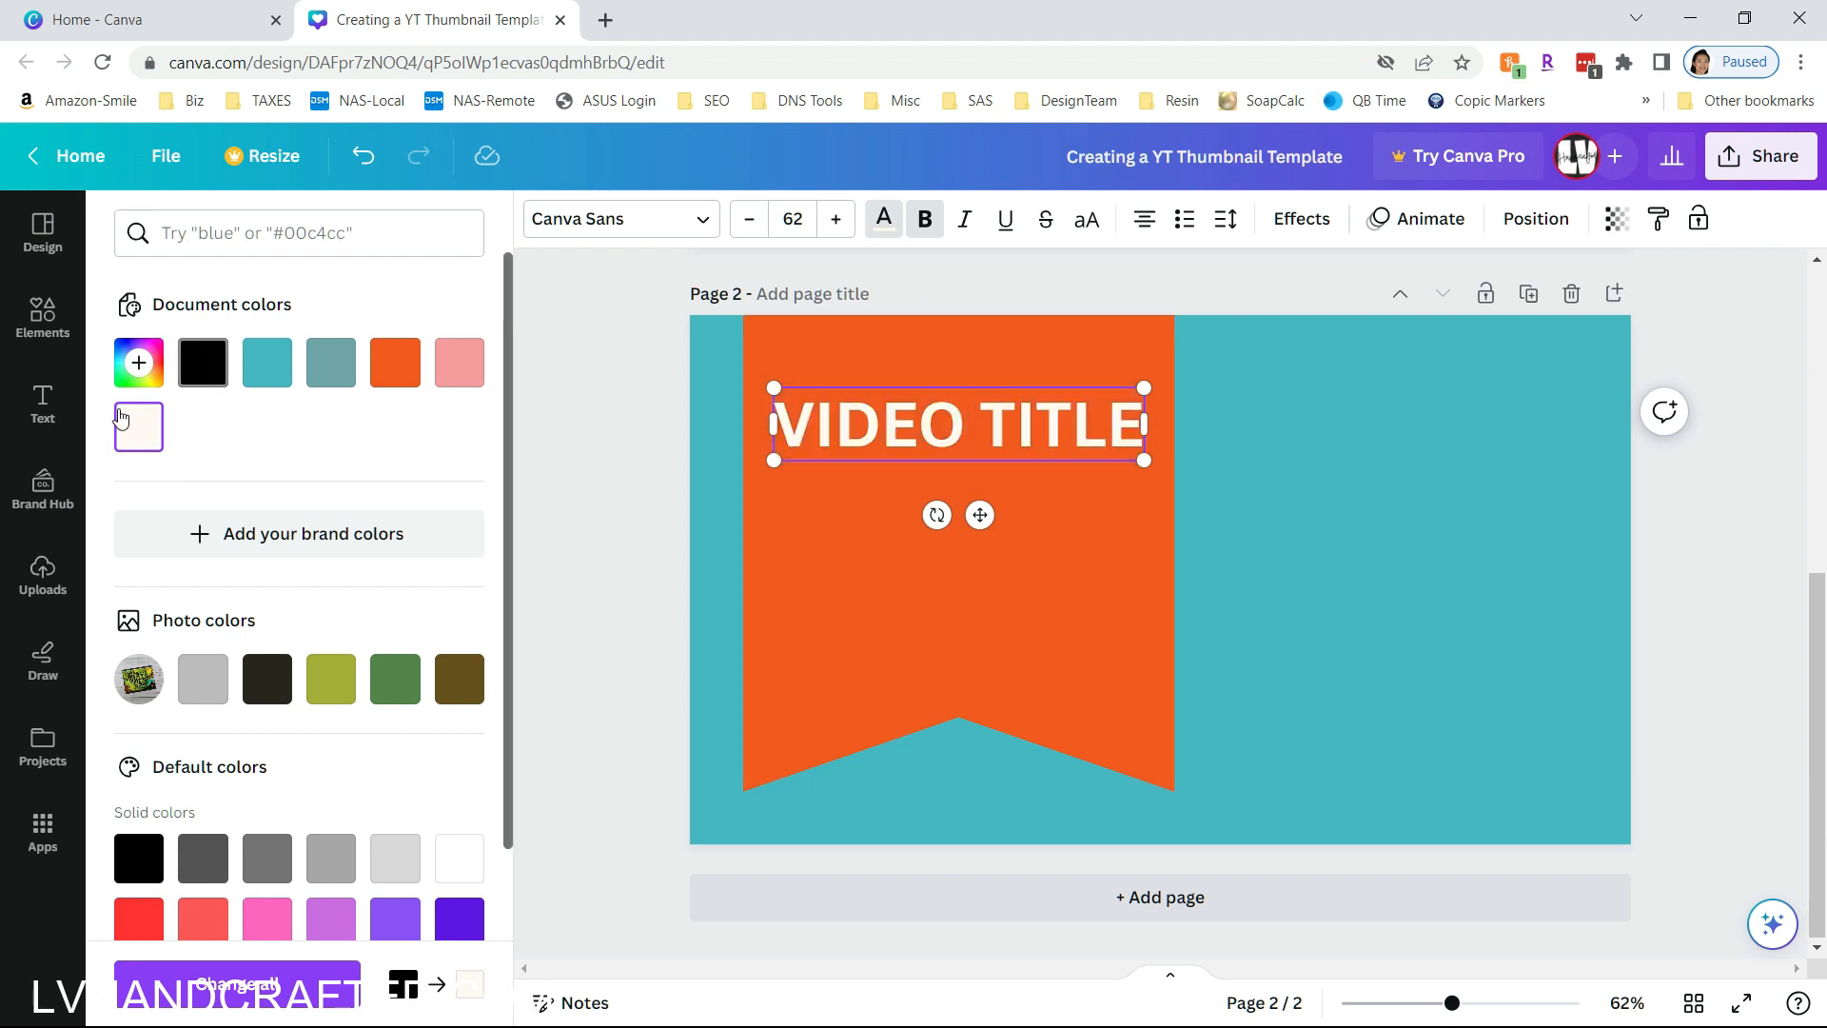
Add a subheading beneath the title reading "subtitle"
click(43, 405)
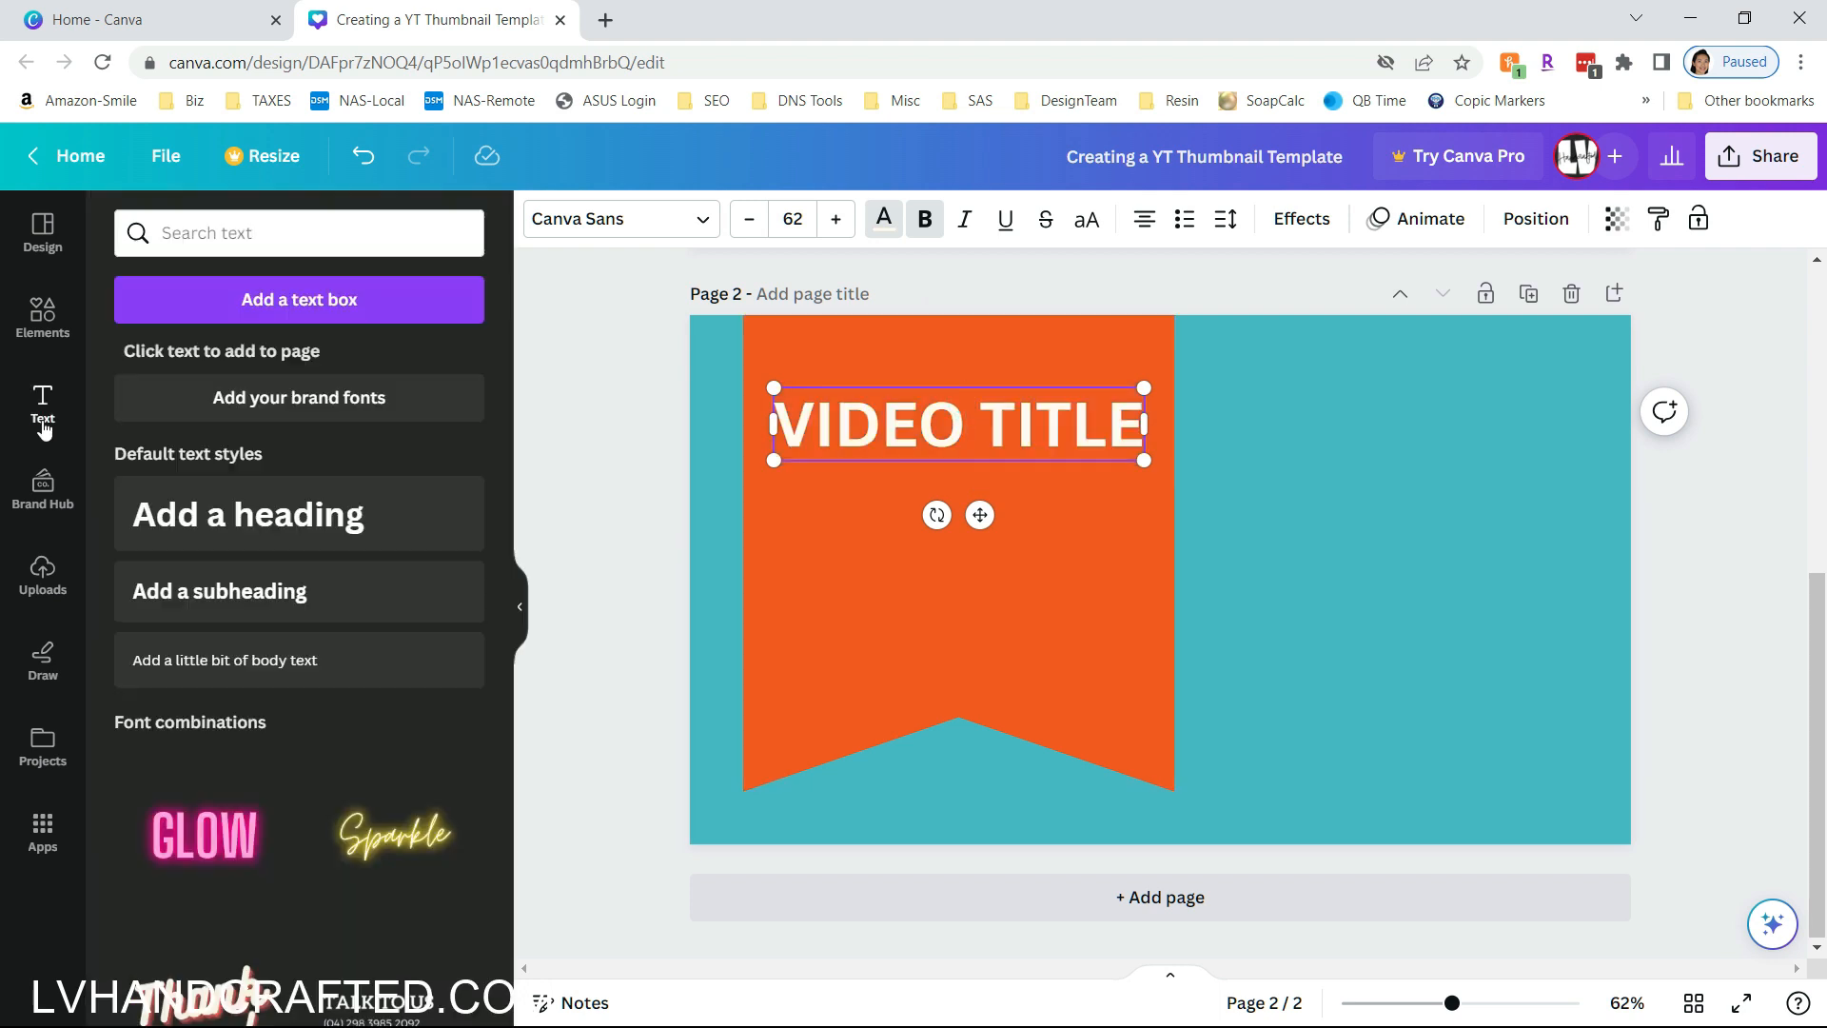
click(222, 605)
text(s)
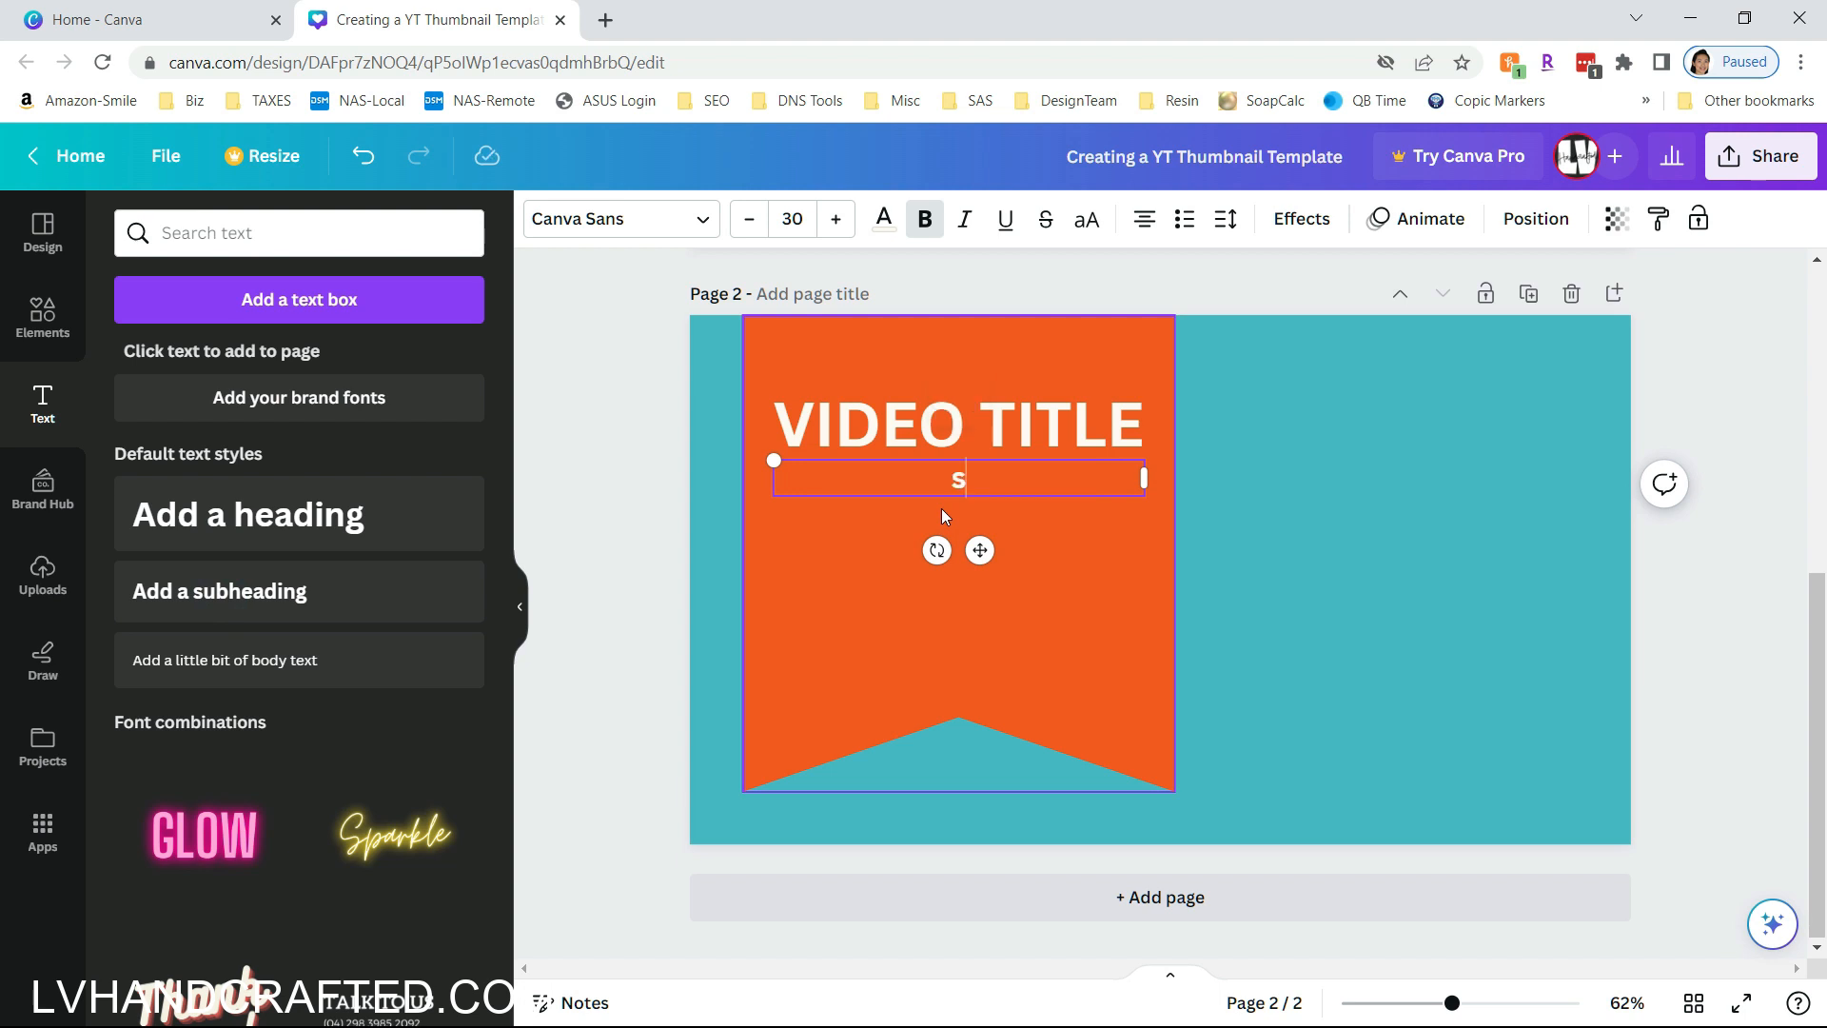
text(ubtitle)
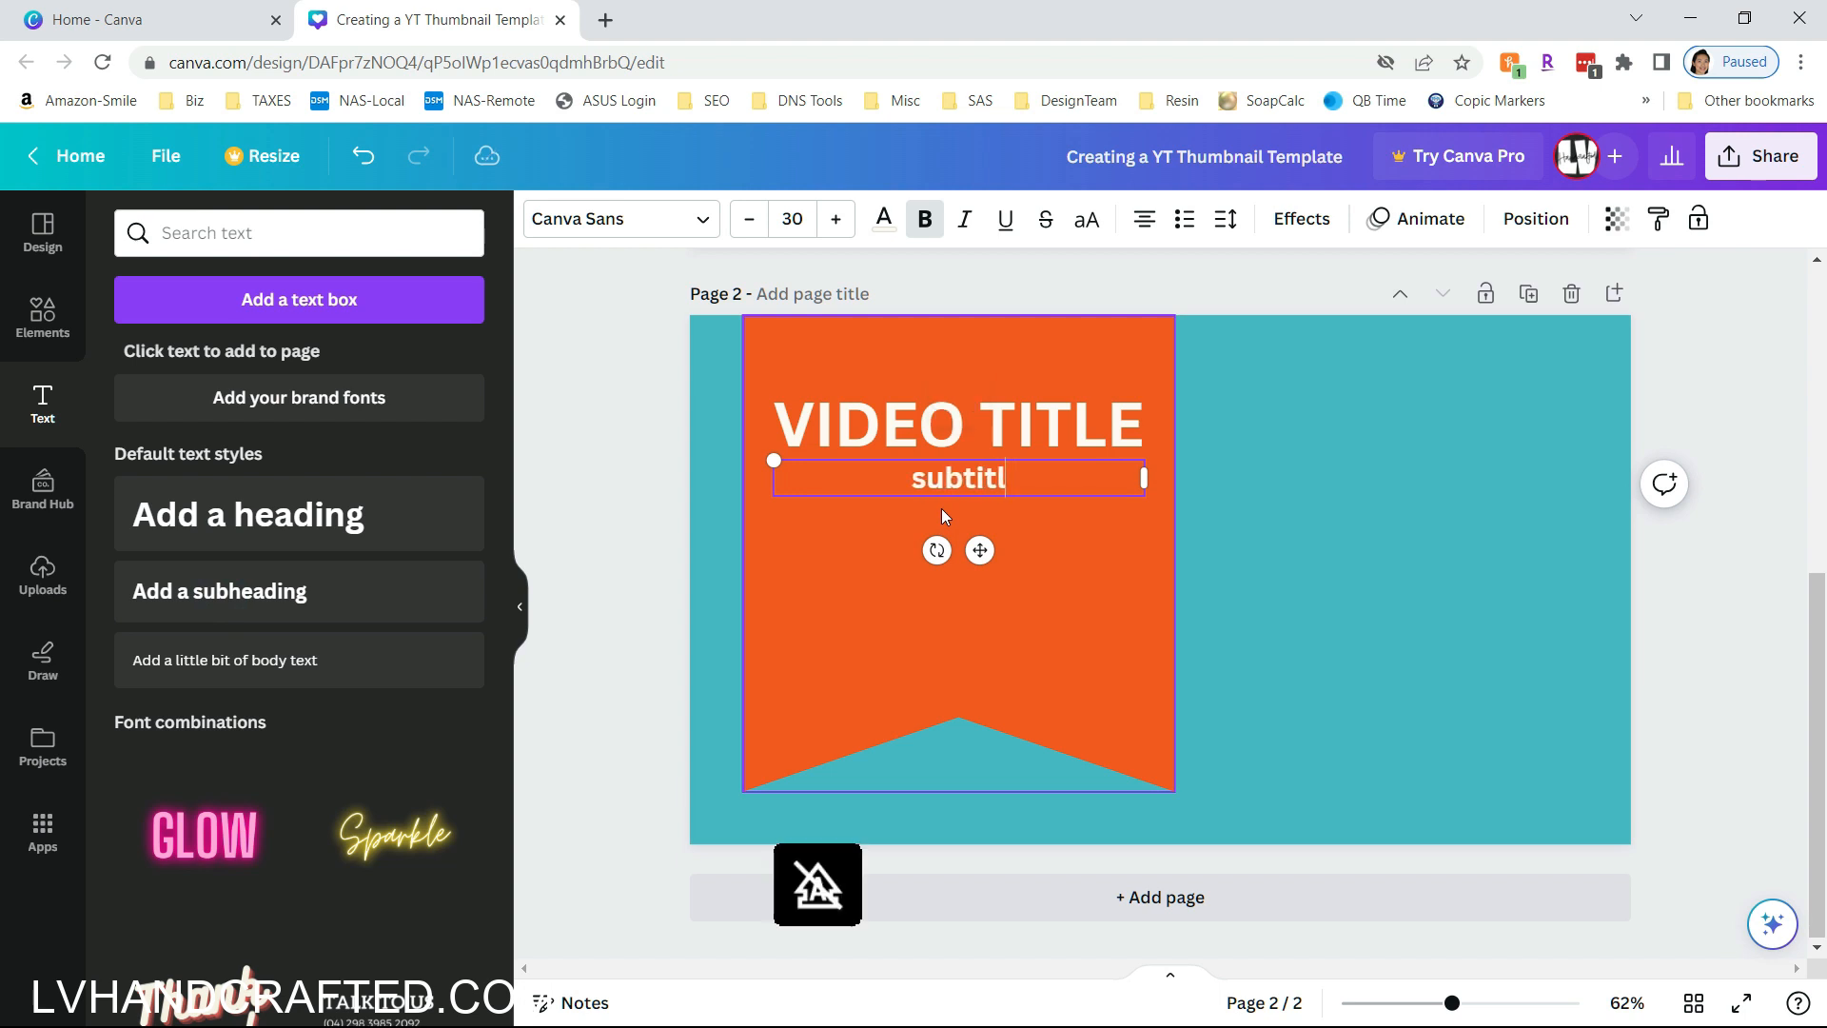
Move the subtitle down toward the middle of the banner
double_click(928, 479)
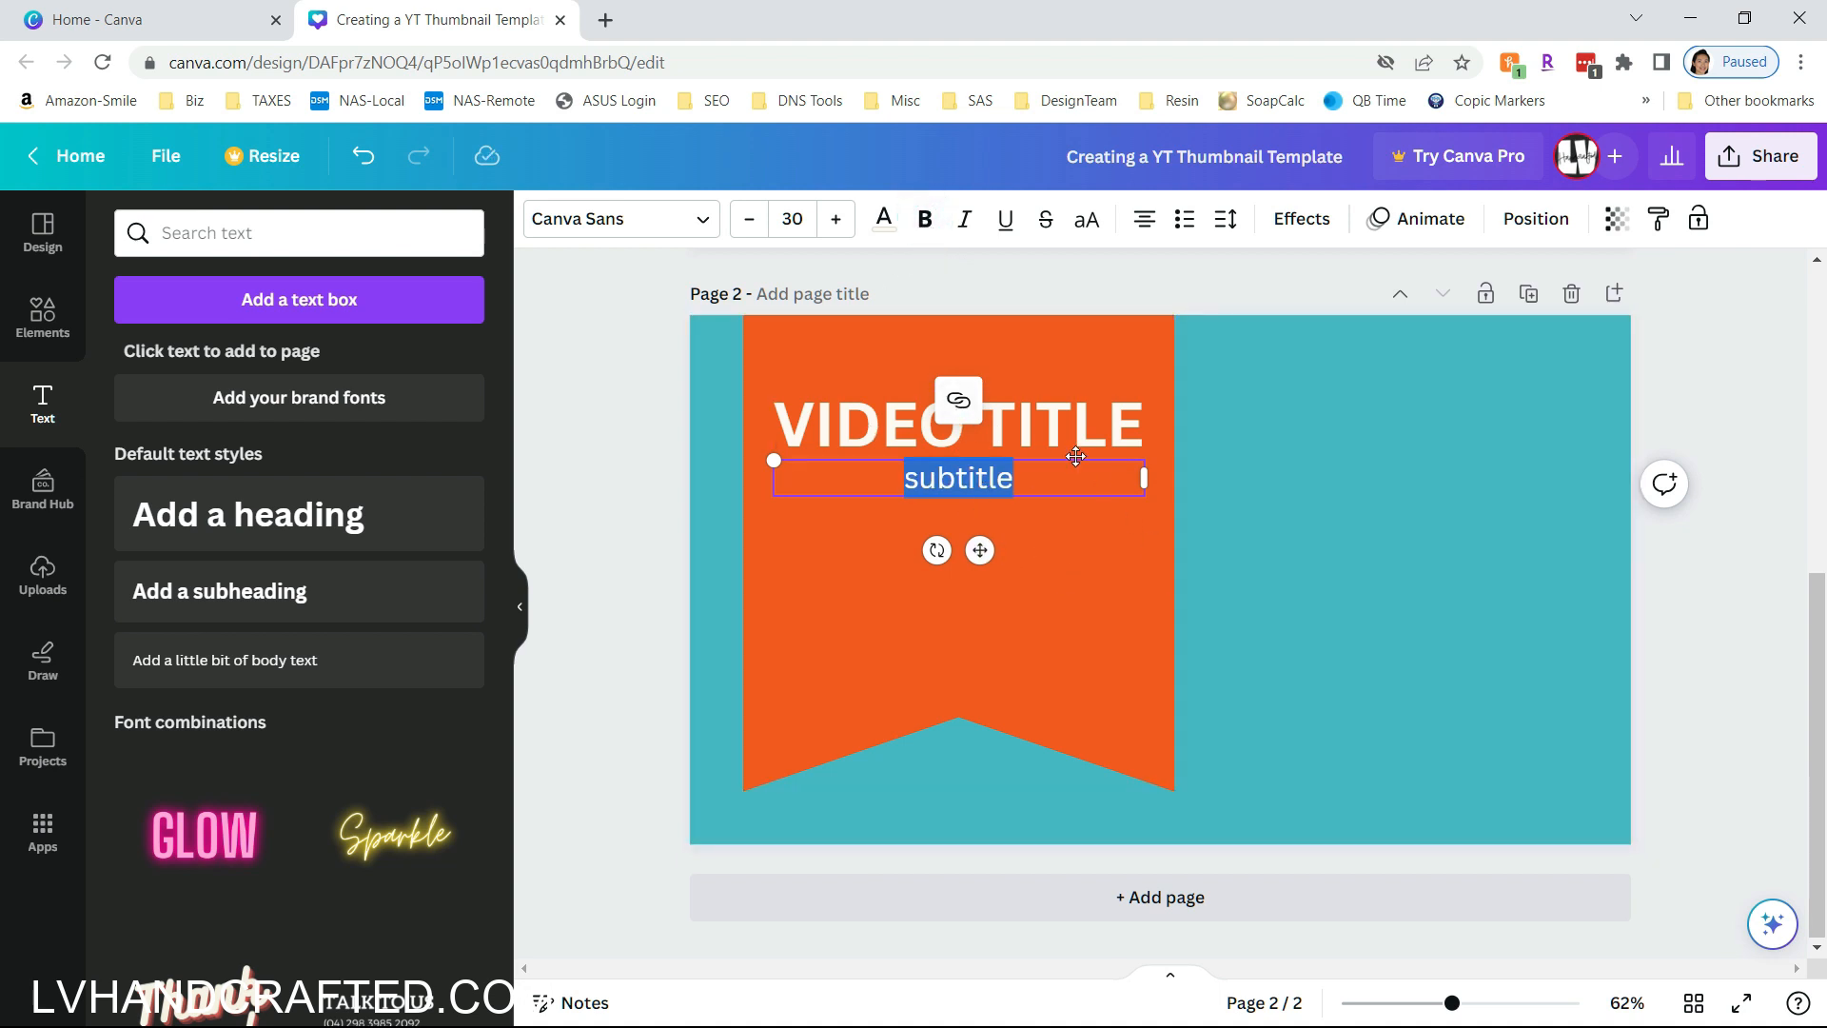
click(1082, 631)
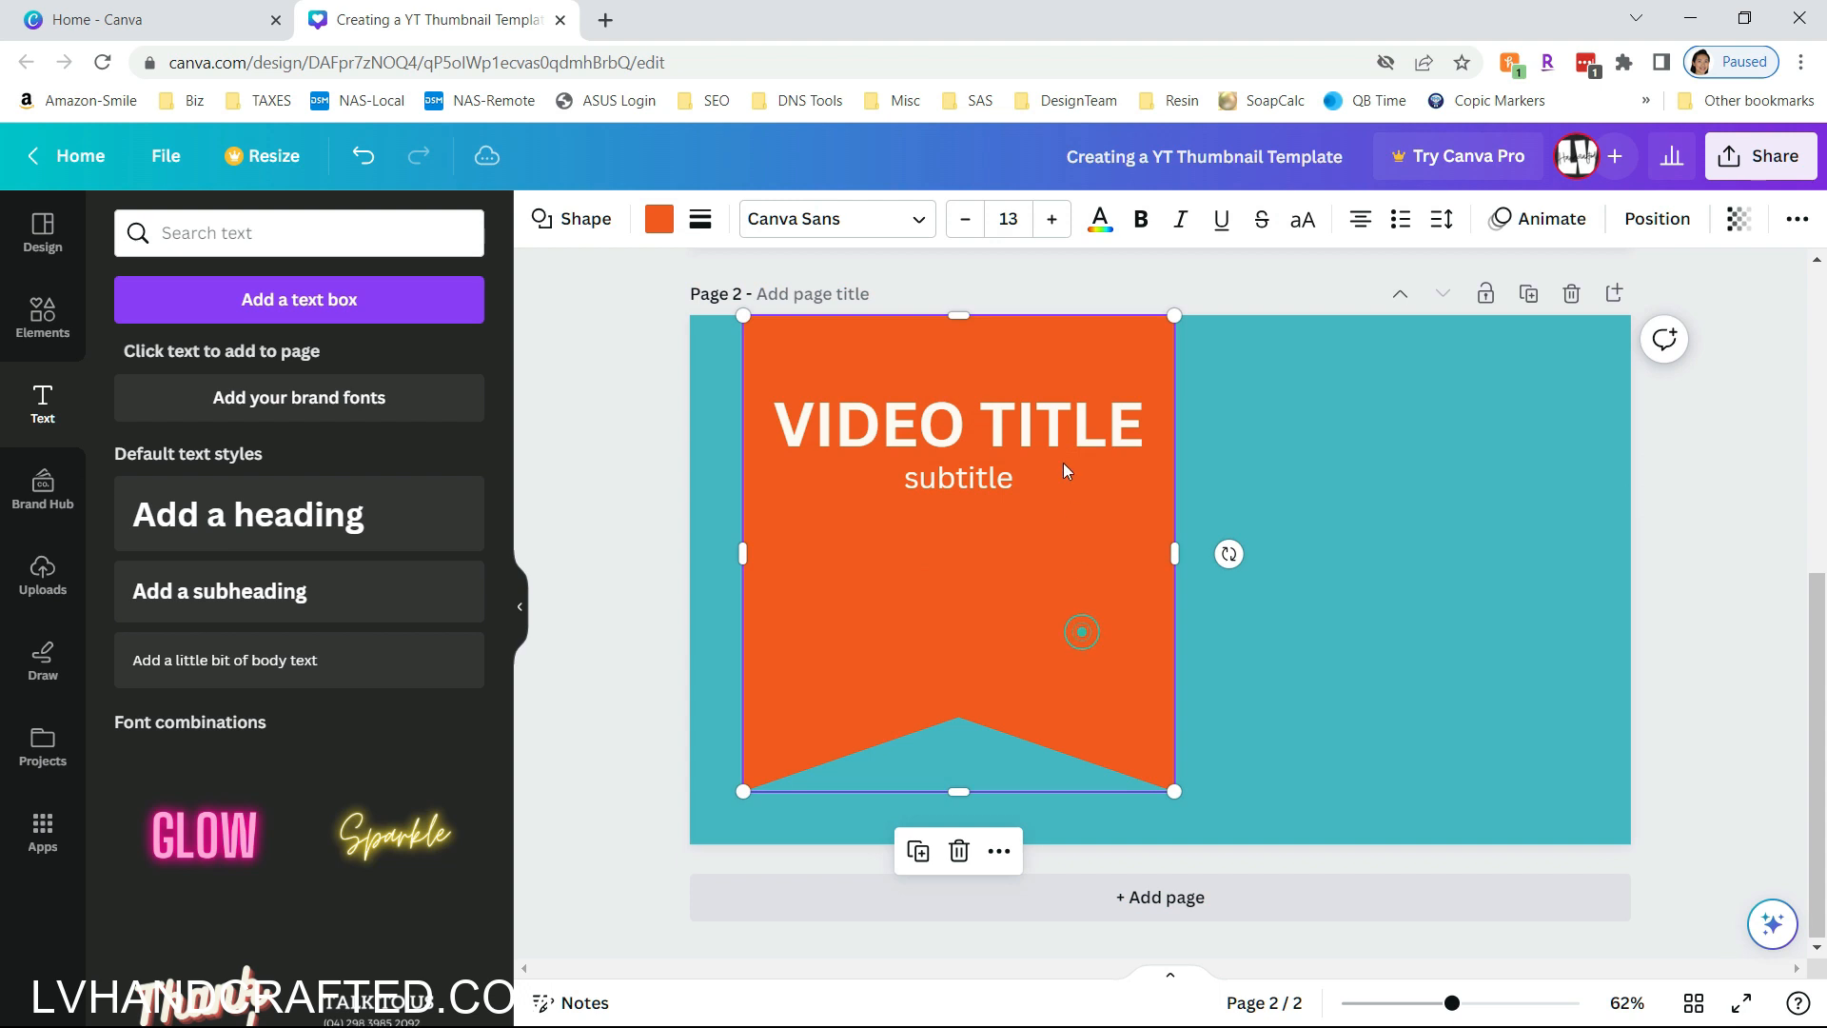
drag(980, 479, 980, 606)
Increase the title's font size to 65
click(1043, 419)
click(1044, 423)
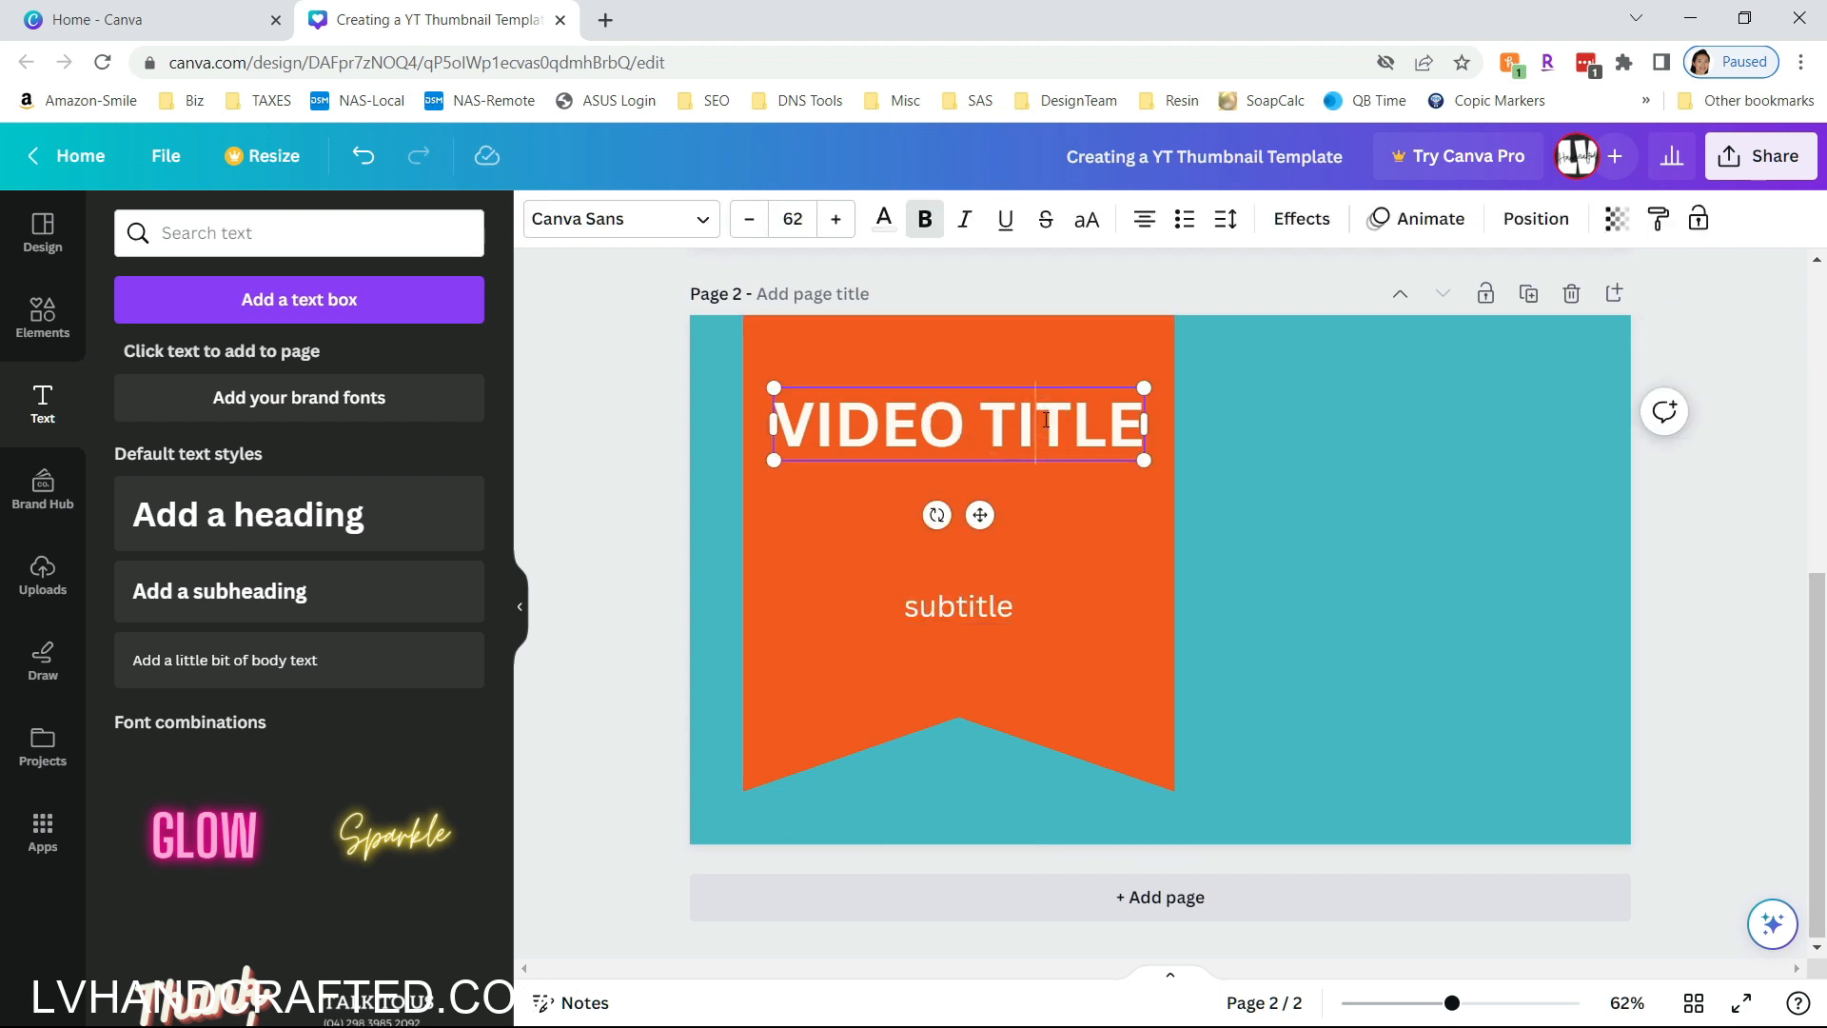
triple_click(1046, 420)
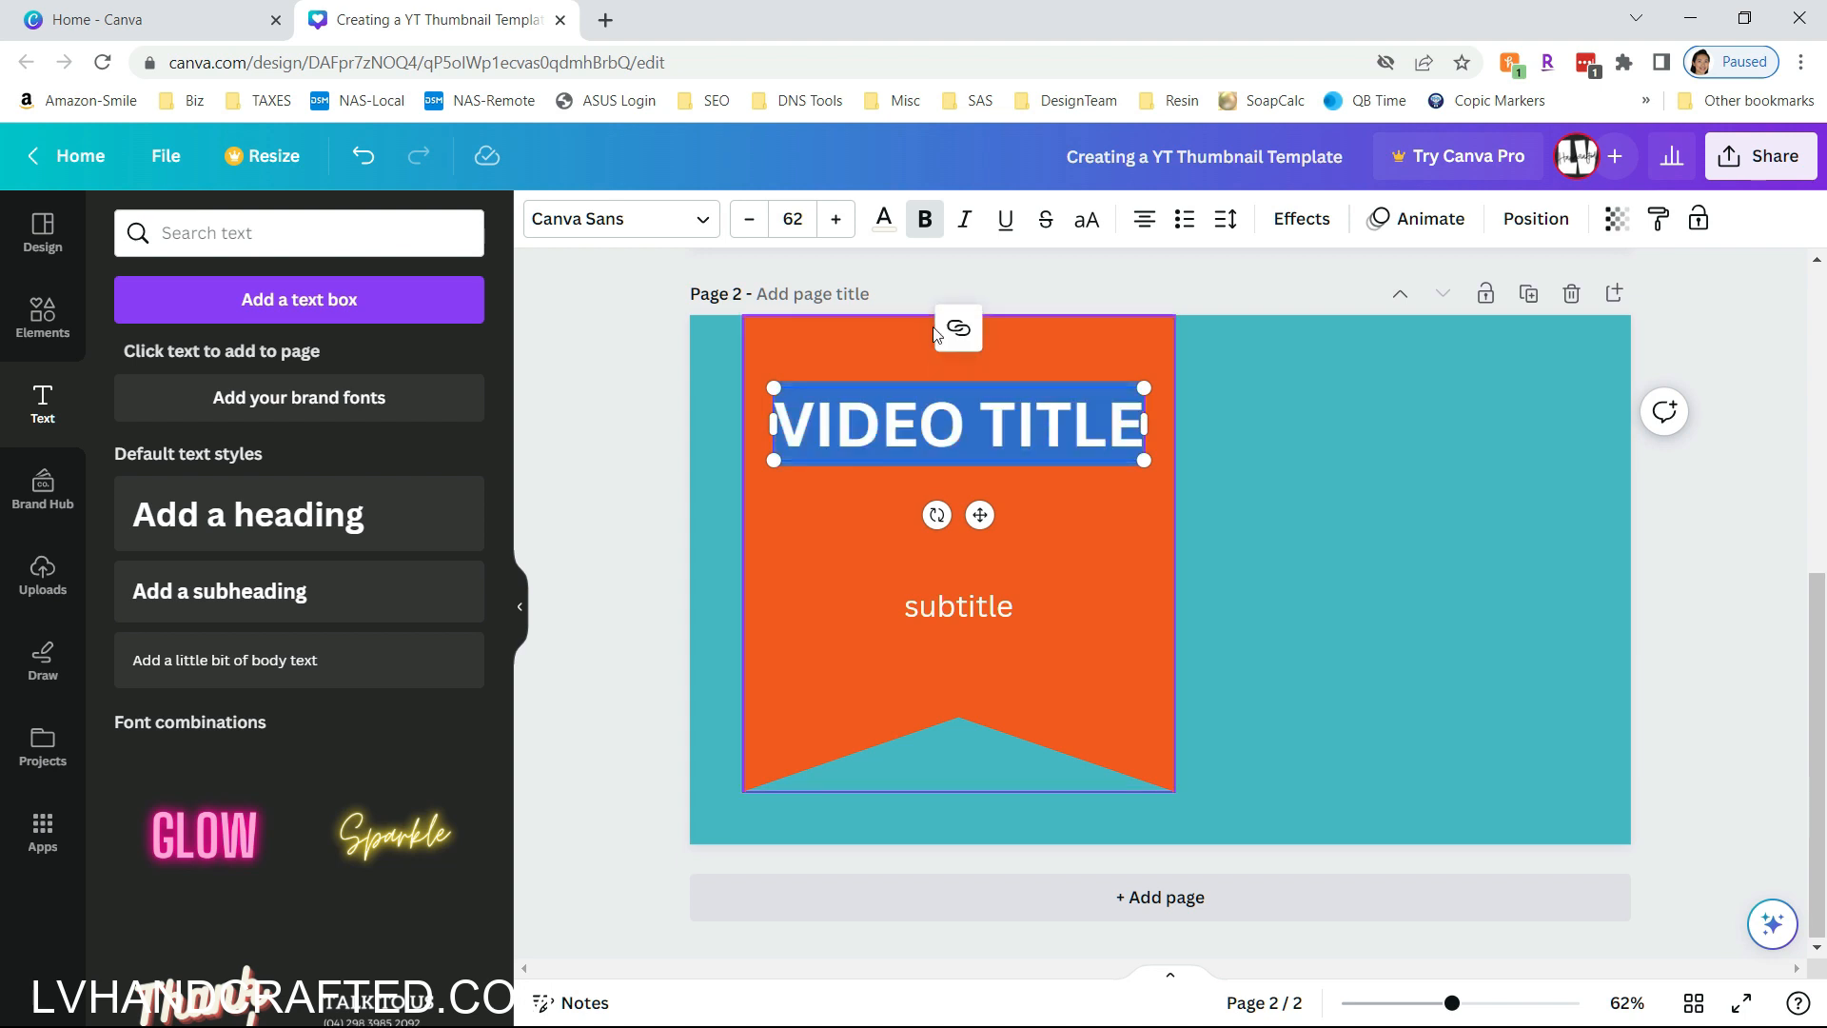
click(836, 219)
click(836, 219)
click(835, 219)
click(1361, 499)
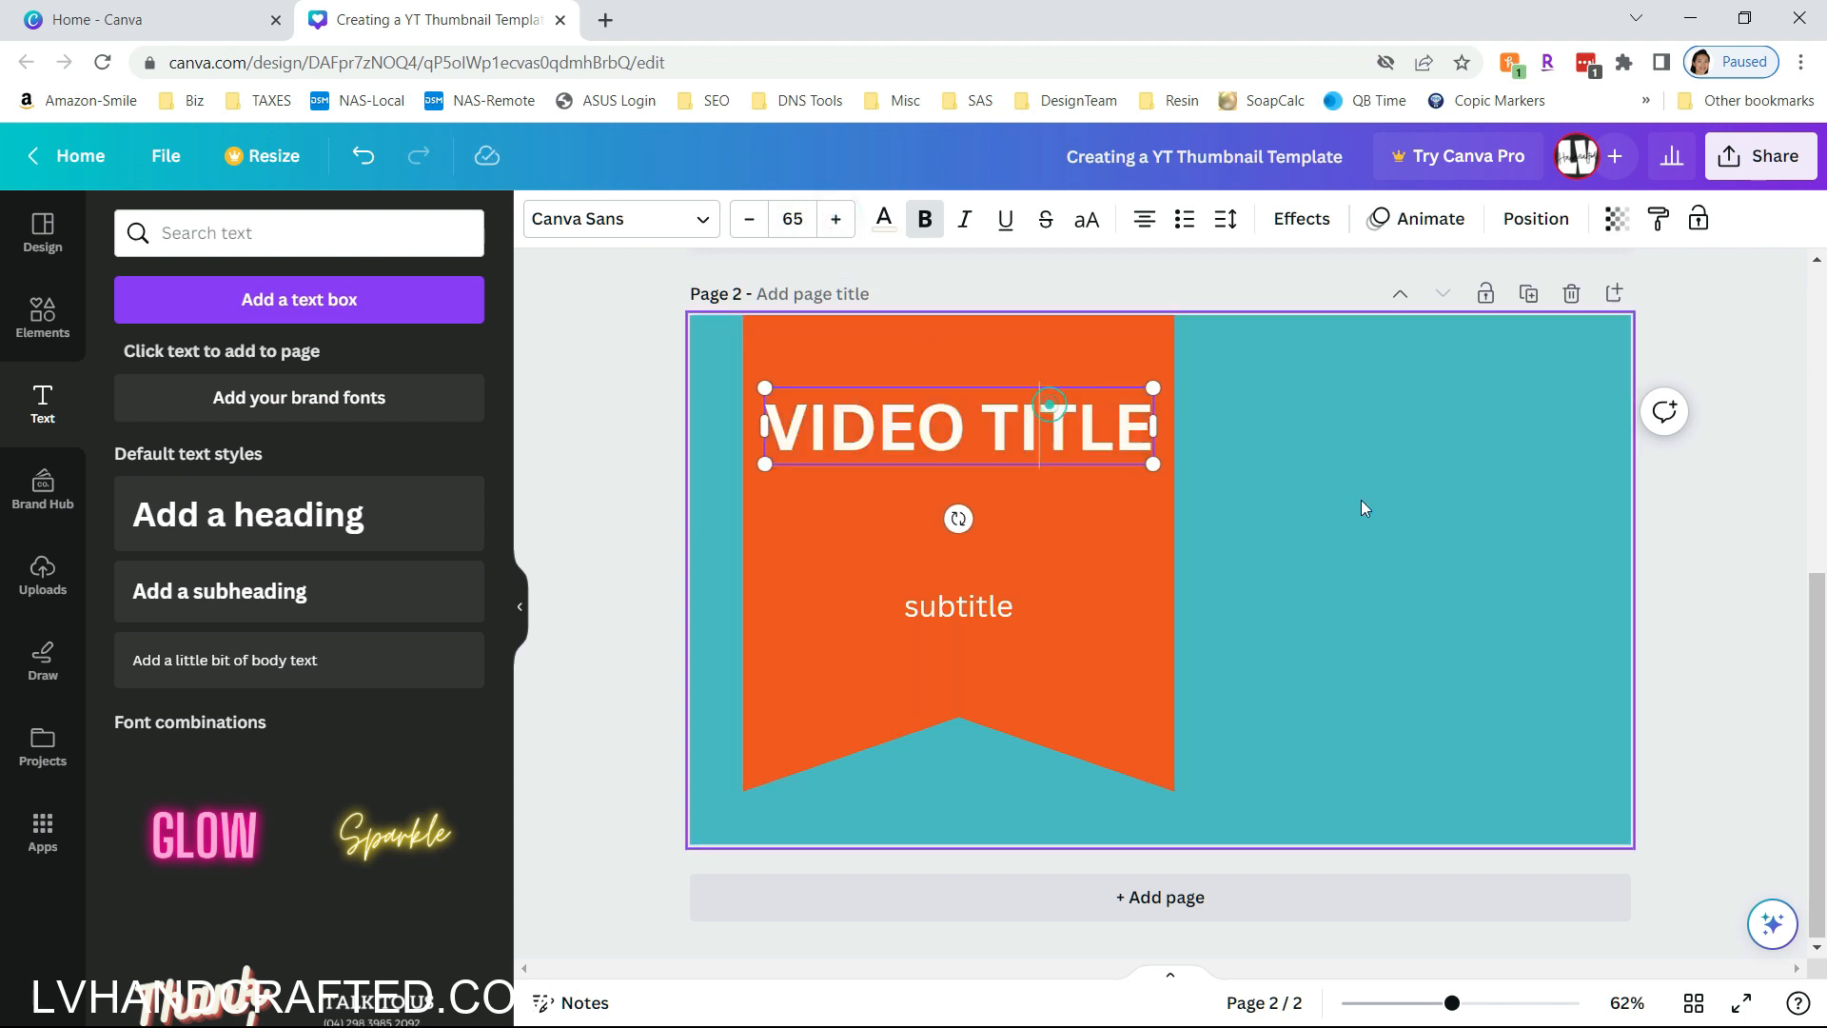
Add a second "VIDEO TITLE" line to the heading and nudge the subtitle slightly up beneath it
click(1085, 433)
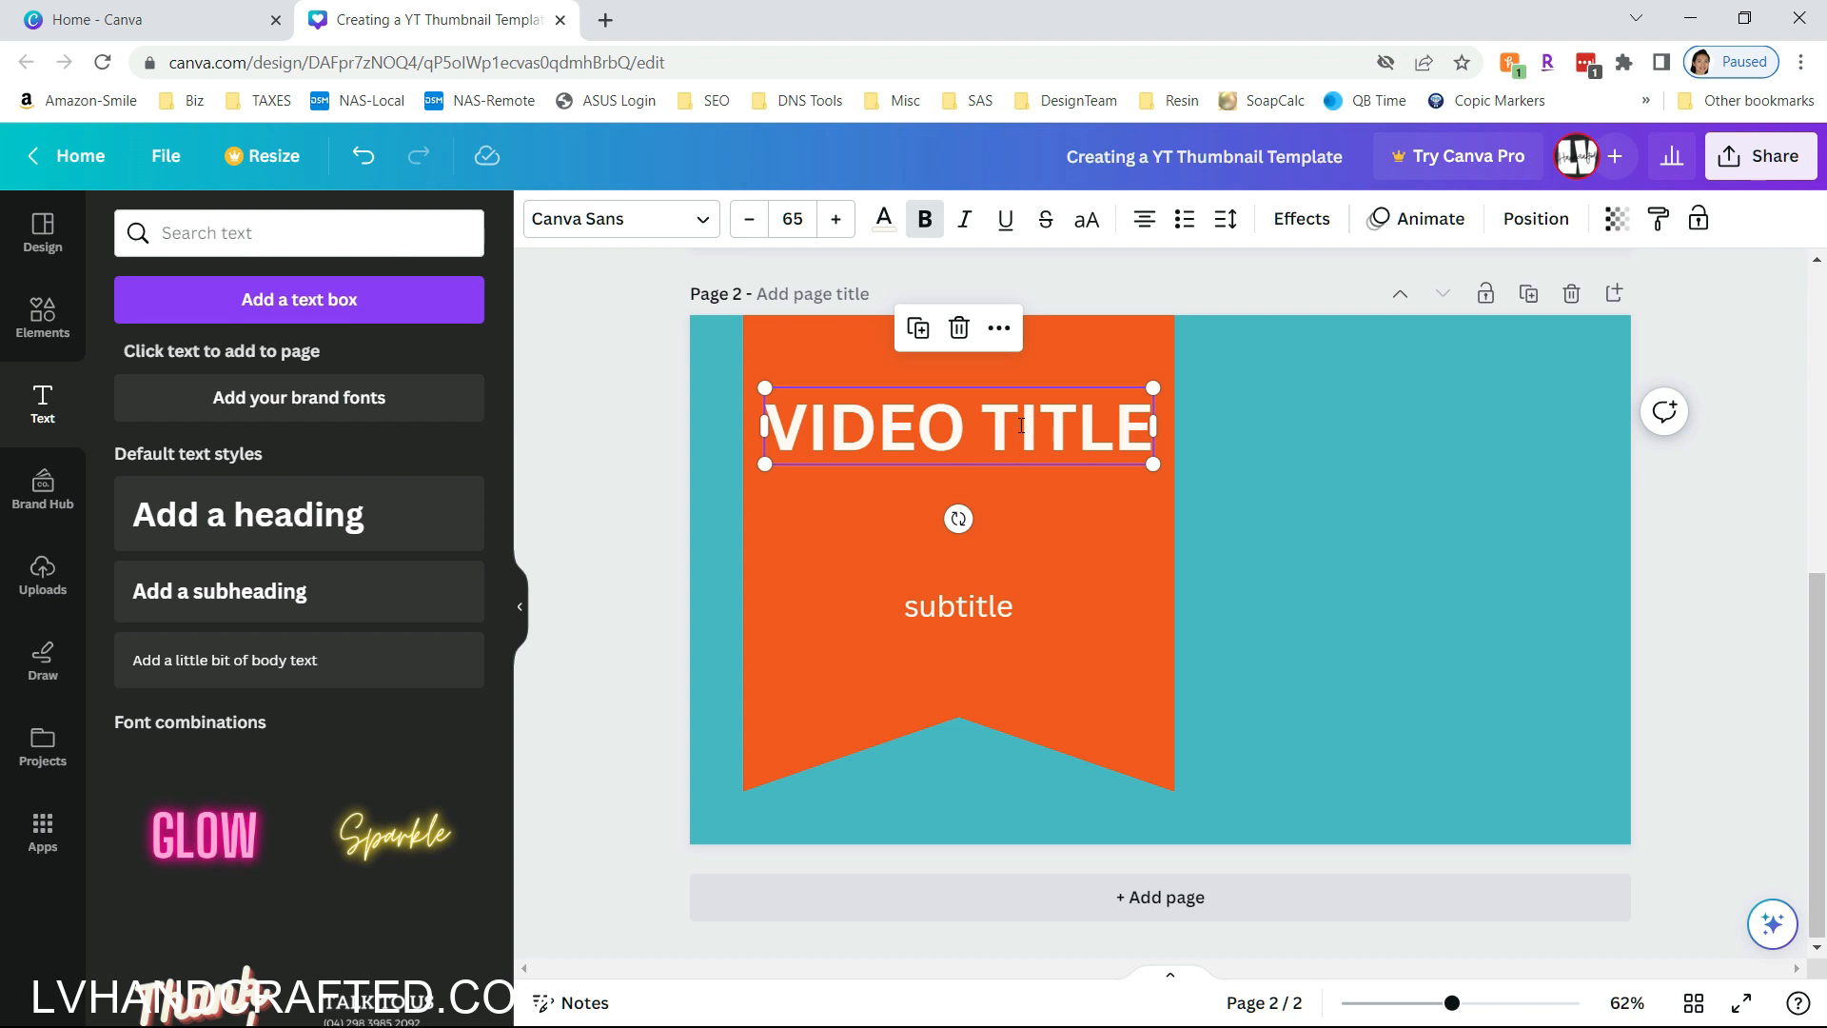
double_click(1021, 426)
click(1021, 426)
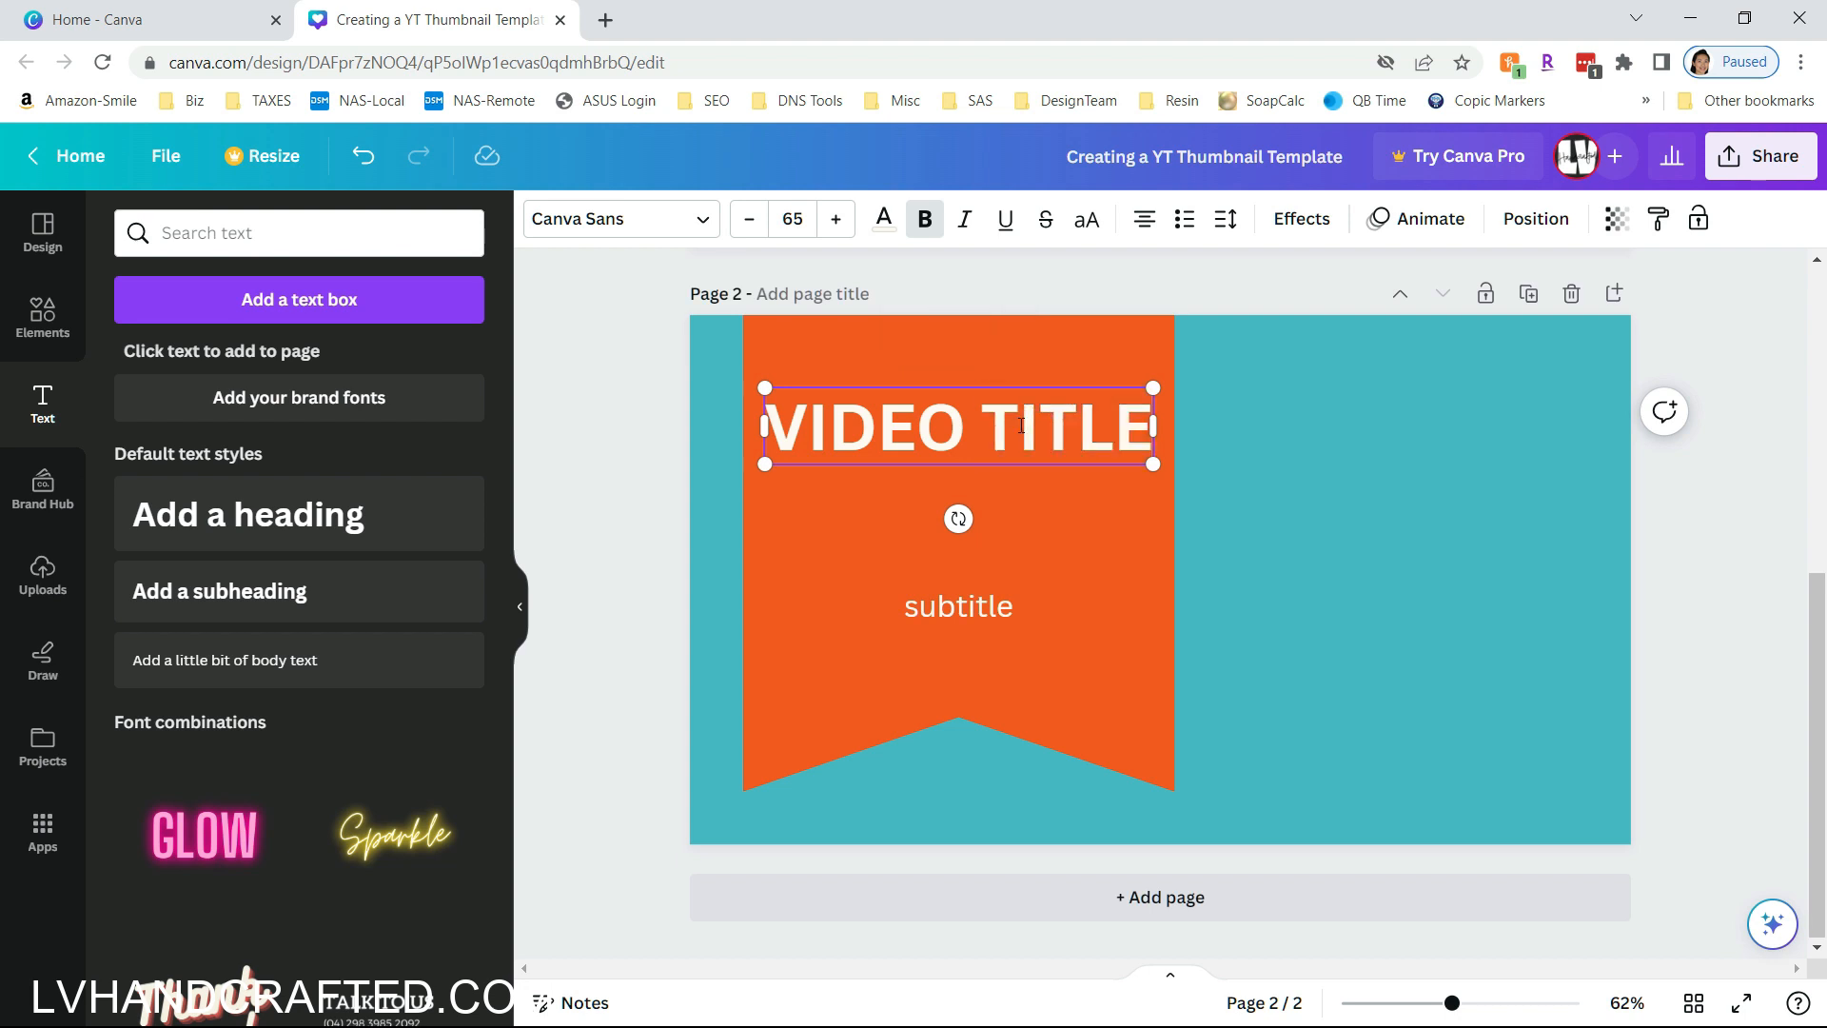
key(Return)
text(bi)
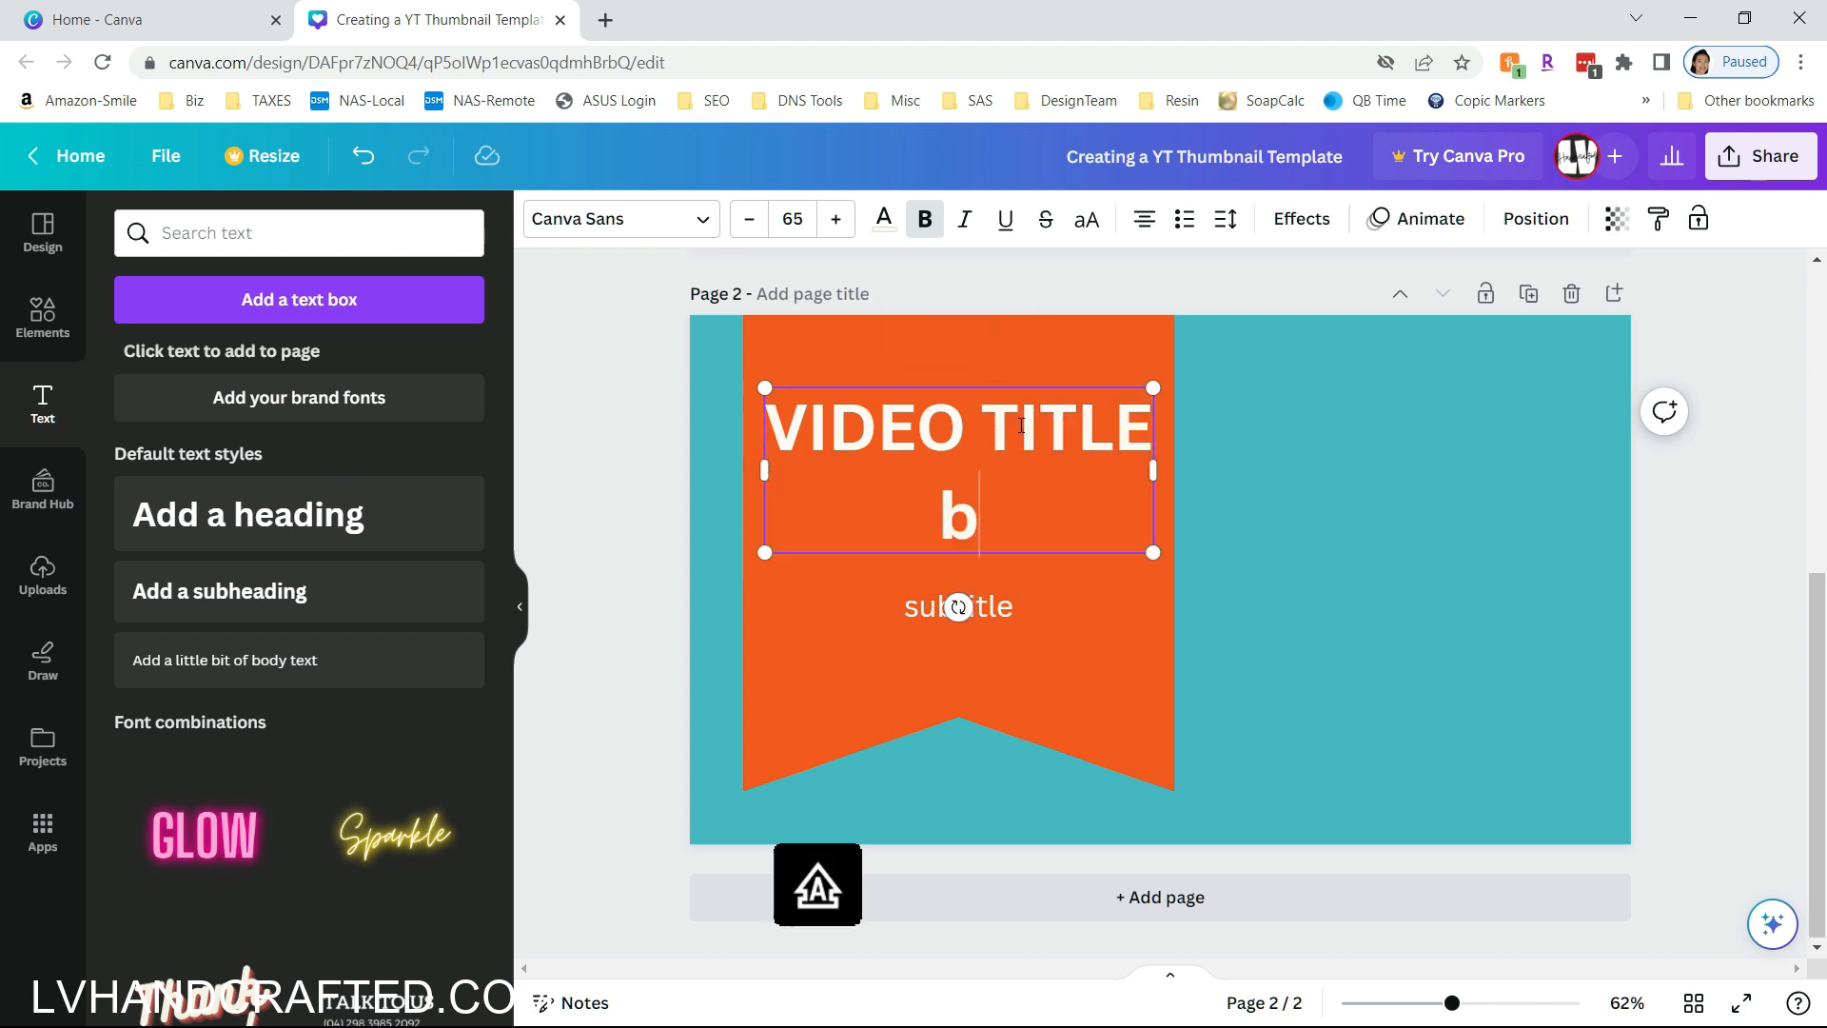
key(BackSpace)
key(BackSpace)
text(VIDEO TITLE)
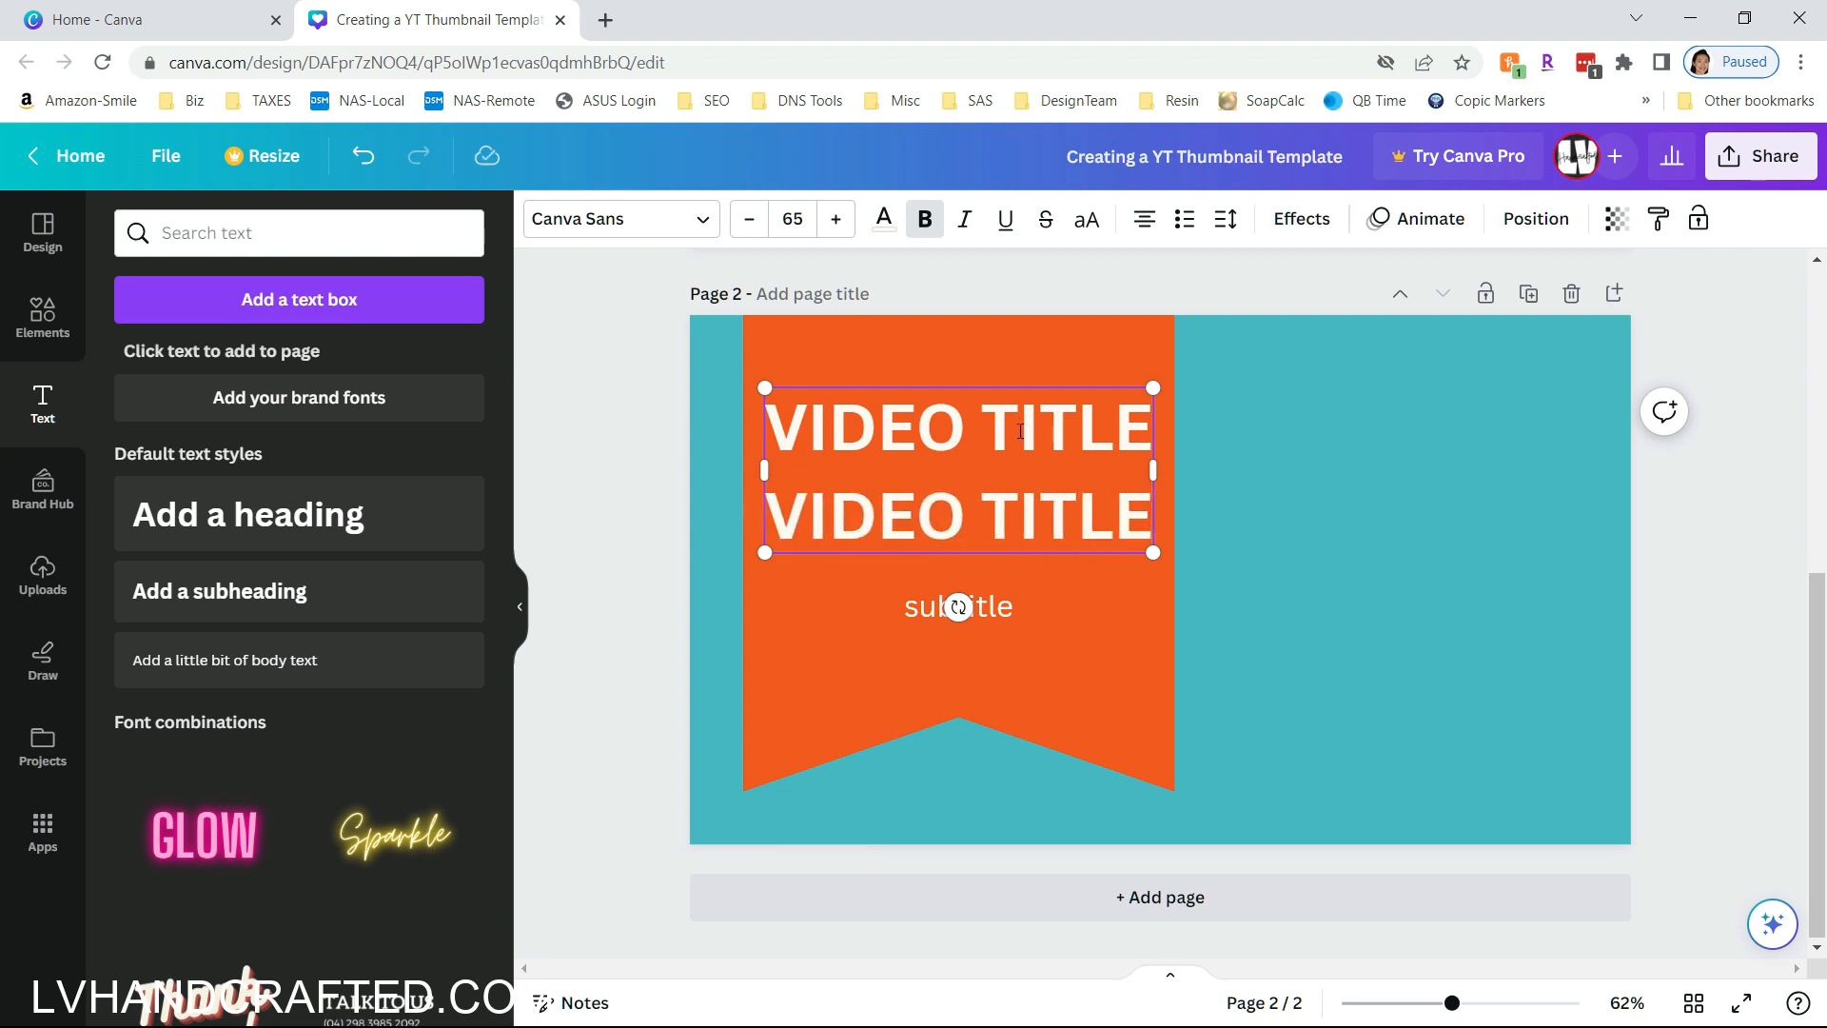
click(1009, 609)
drag(1008, 609, 1007, 592)
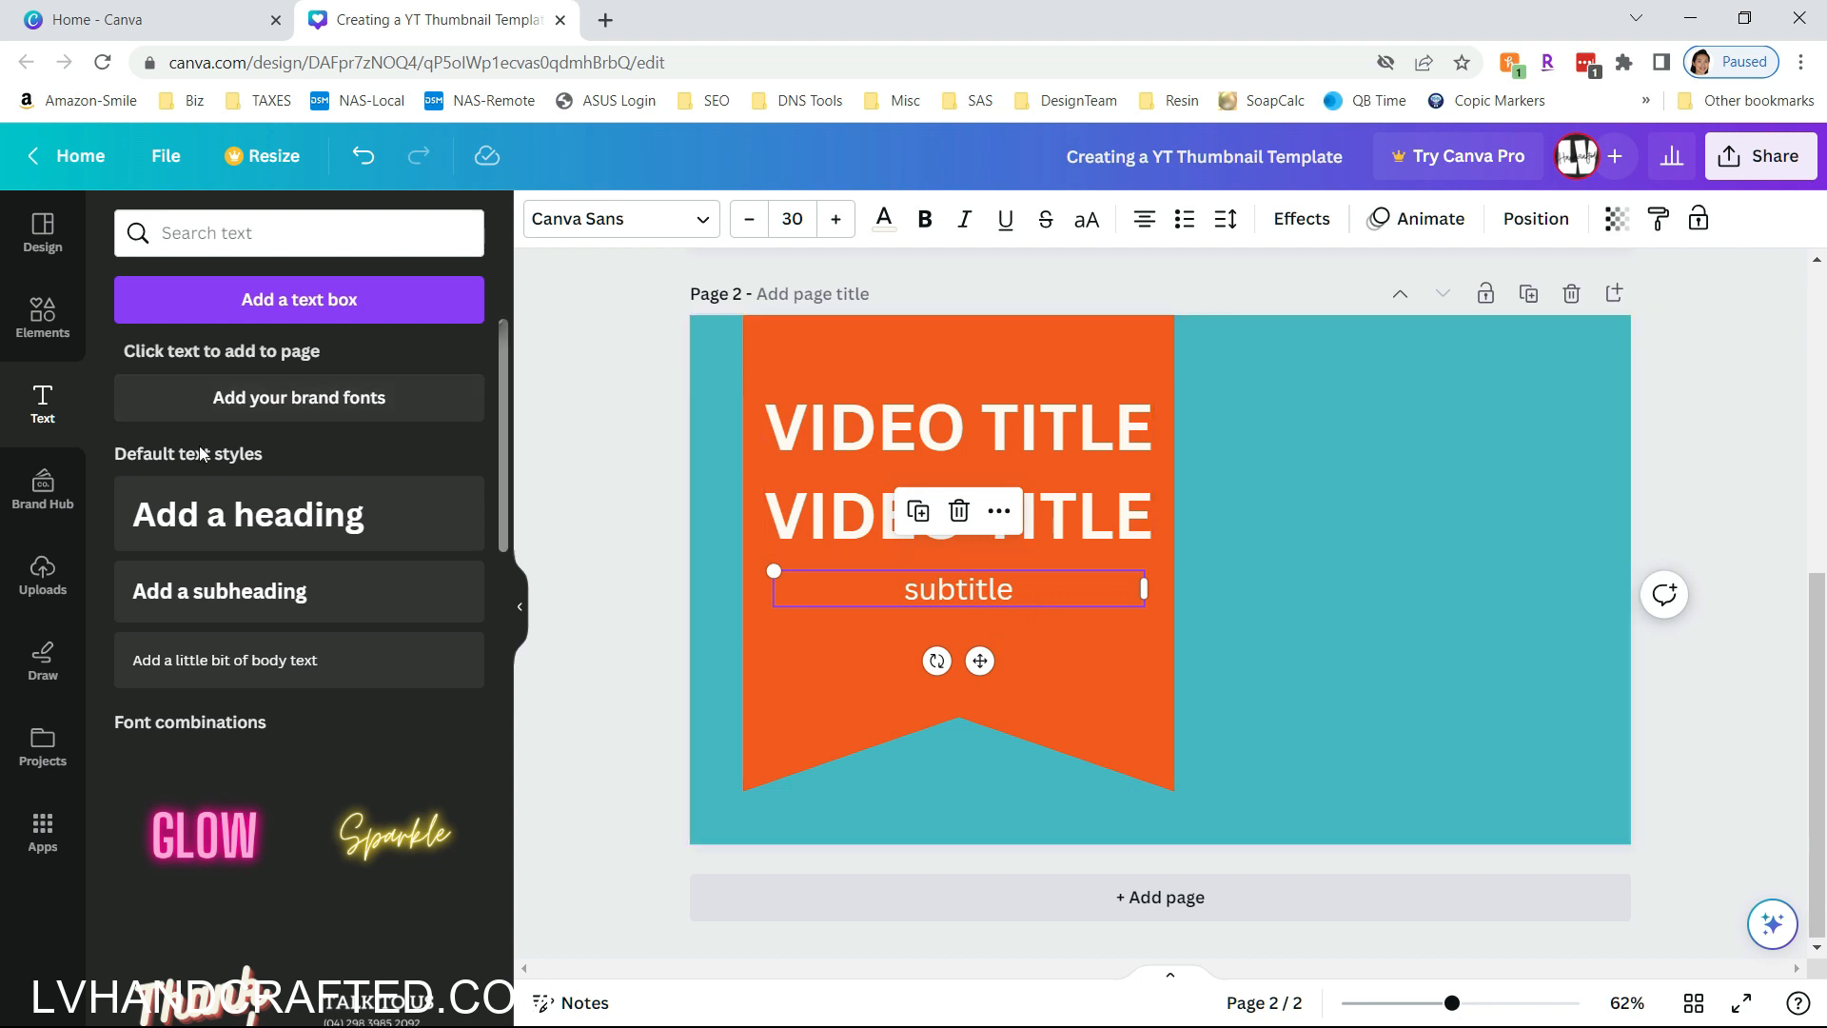
Search the elements for FRAMES and add a photo-print style frame to the page
click(43, 318)
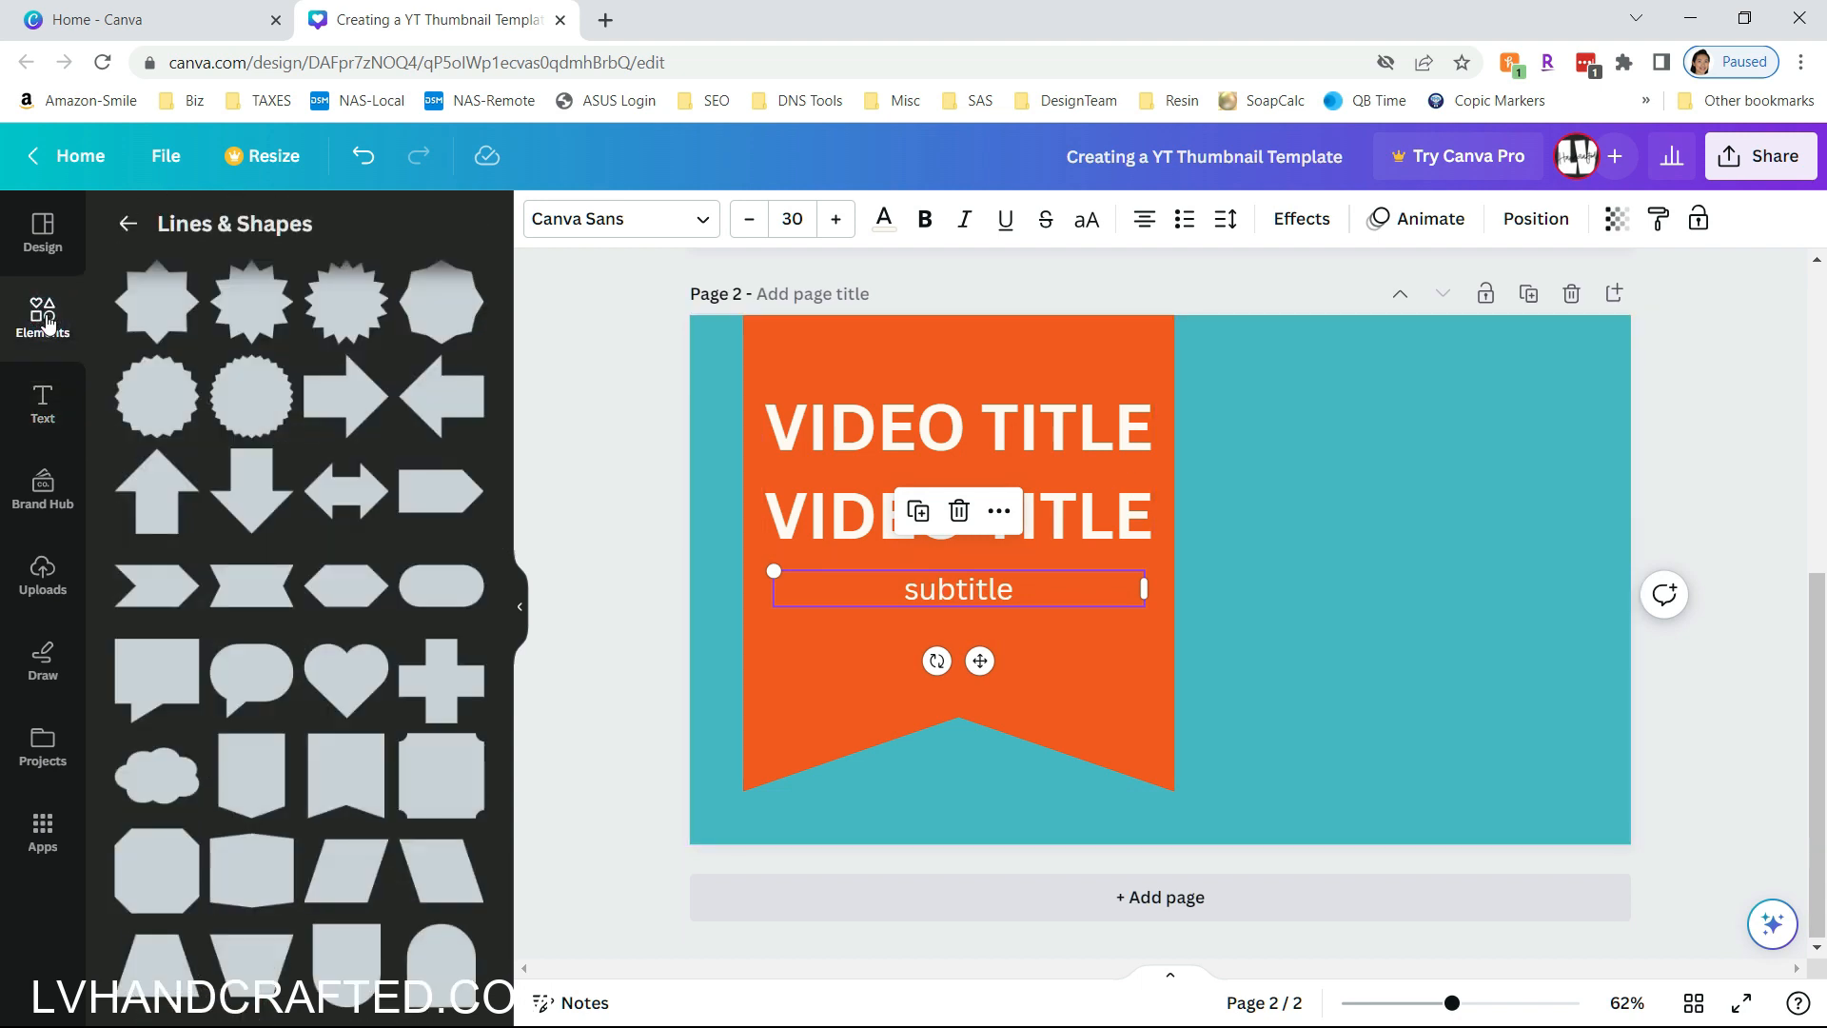
click(126, 227)
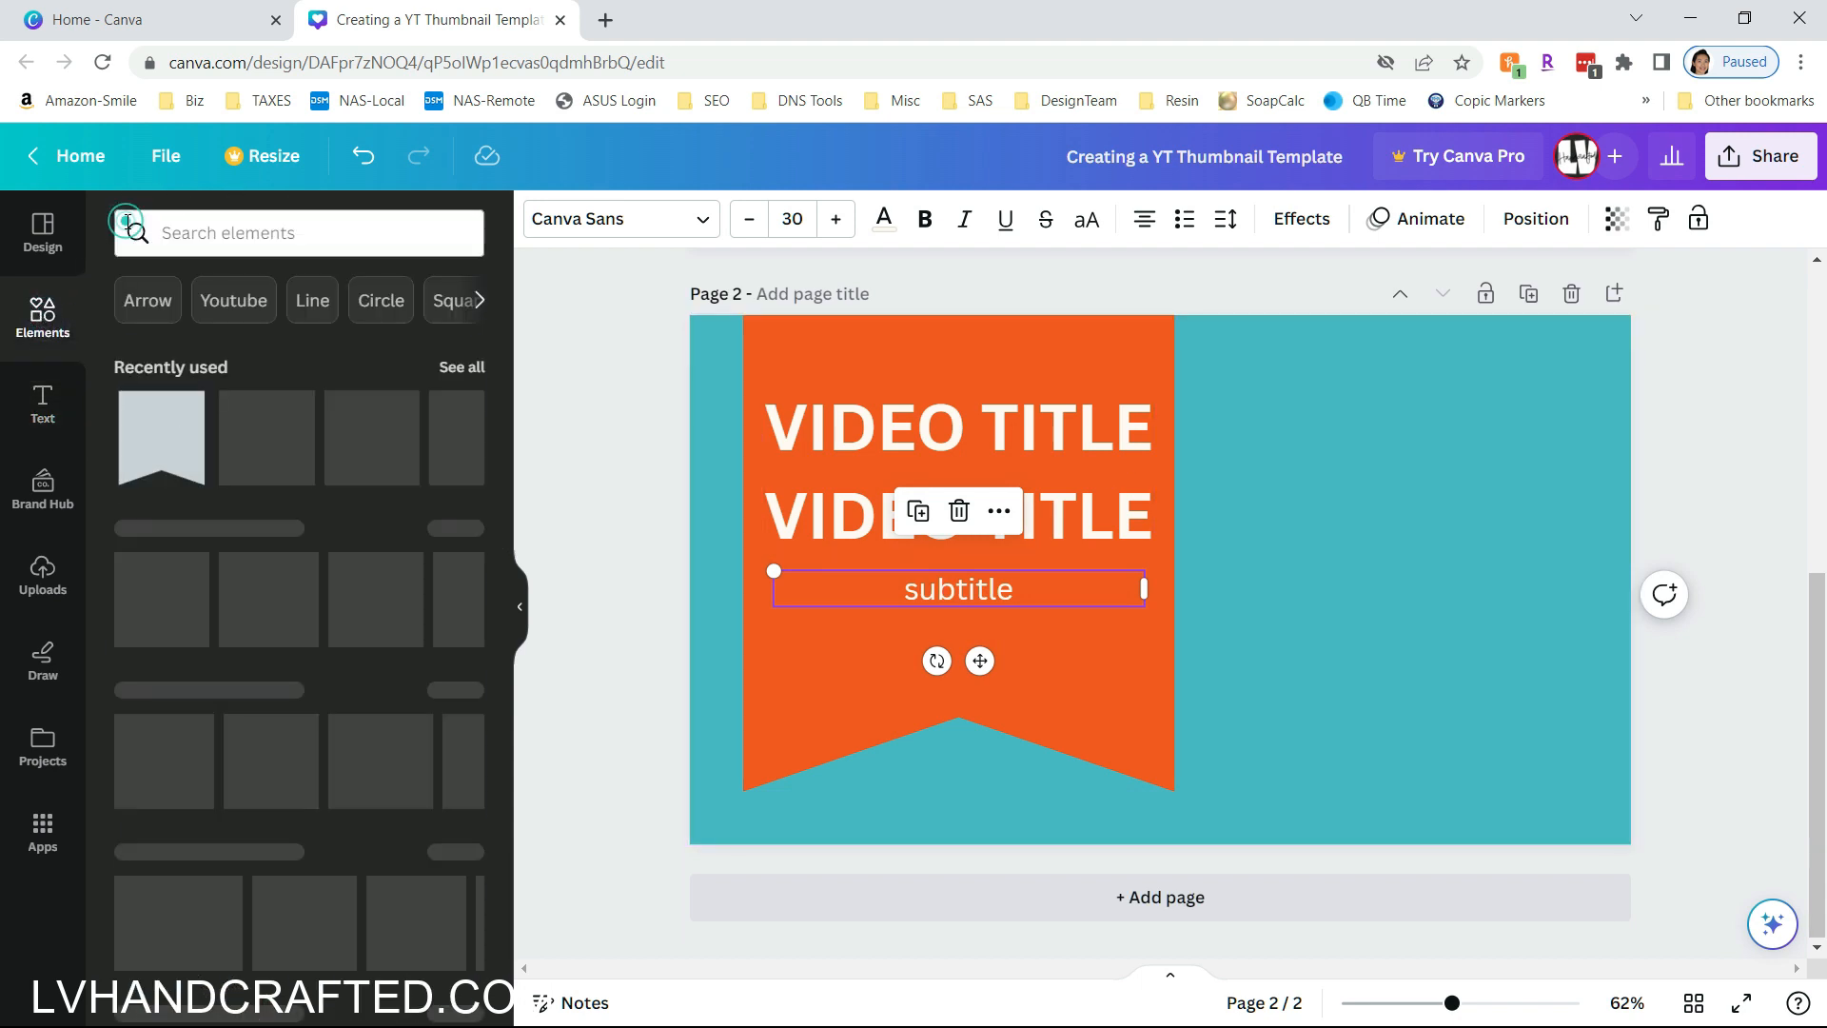
click(200, 235)
text(FRAMES)
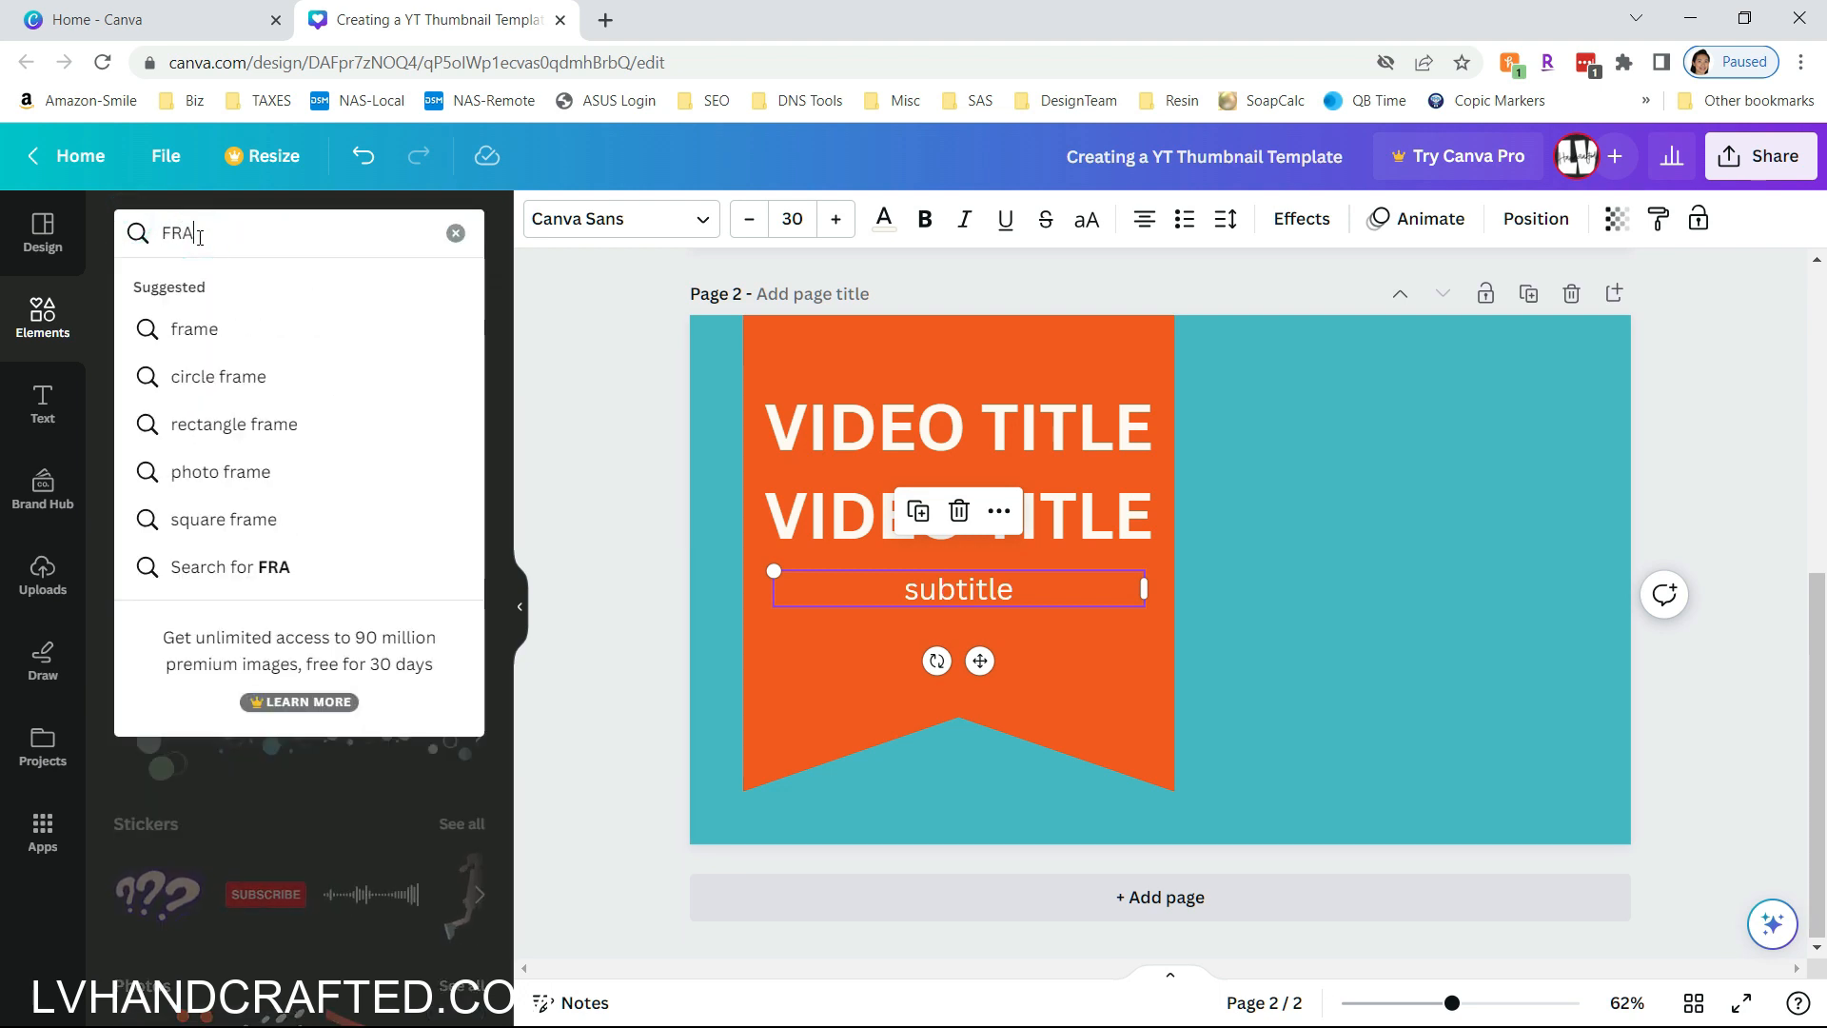
key(Return)
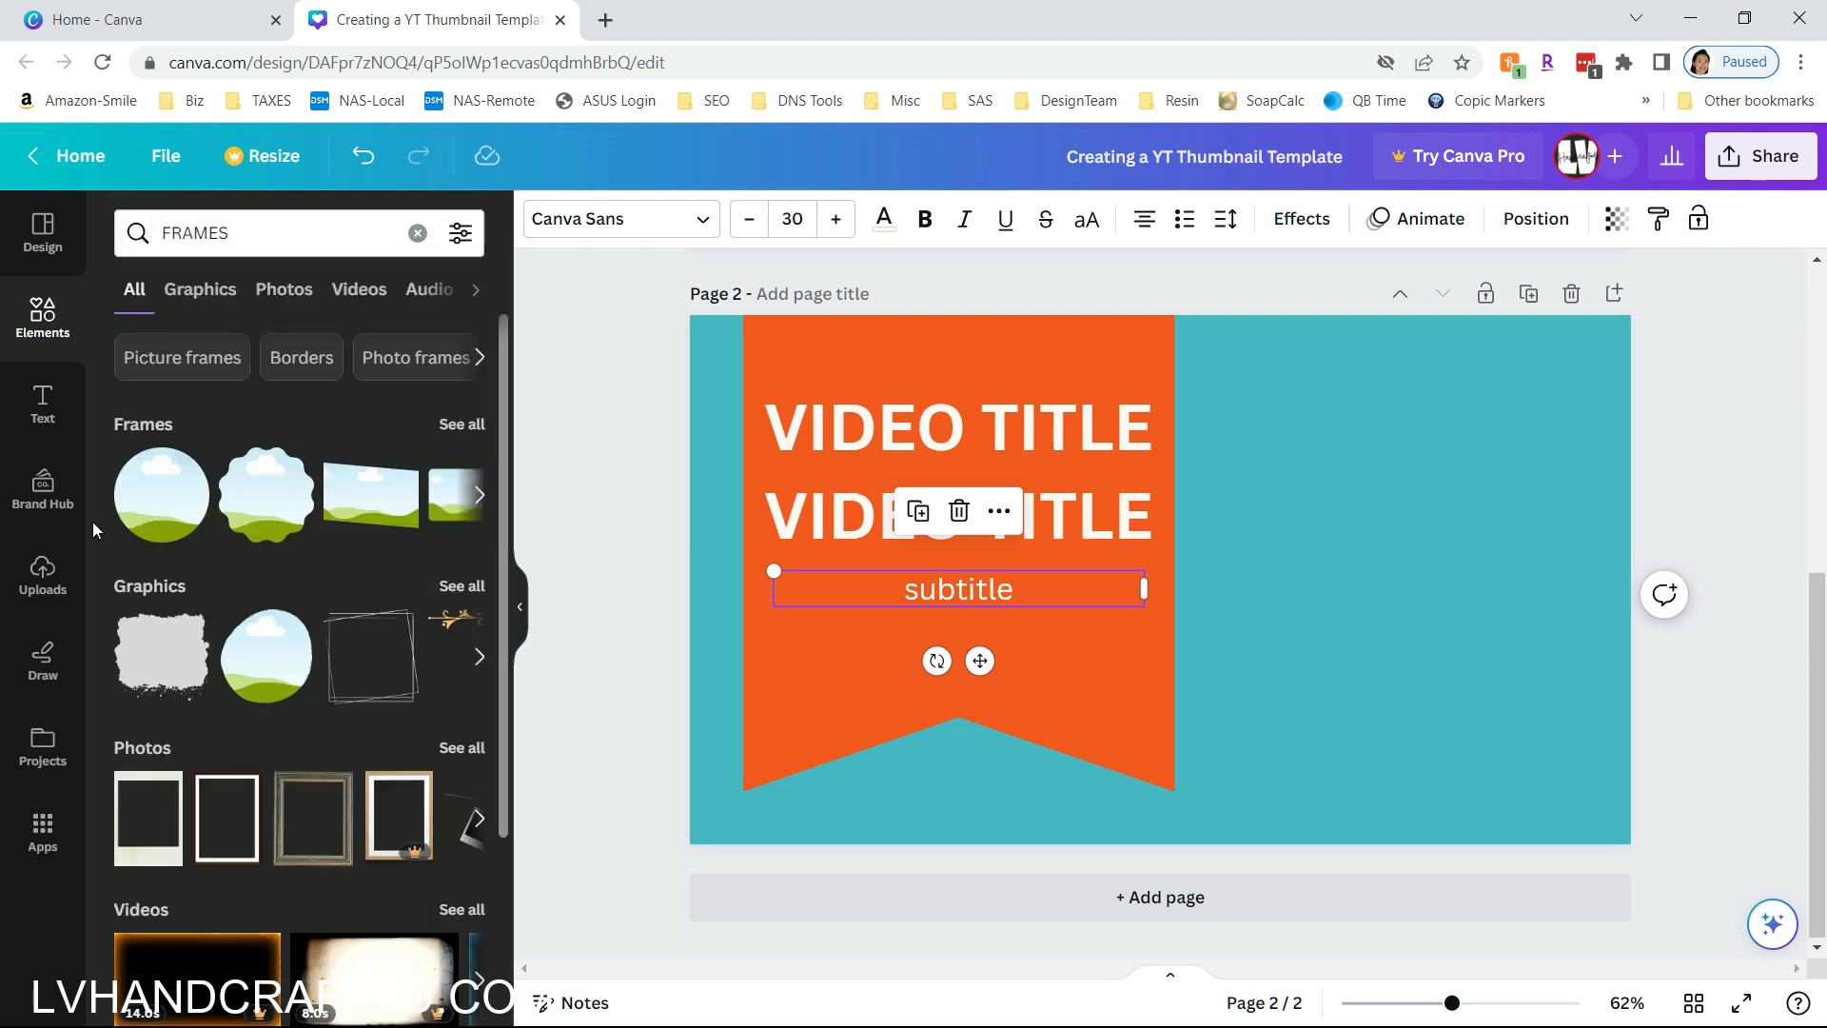
click(465, 425)
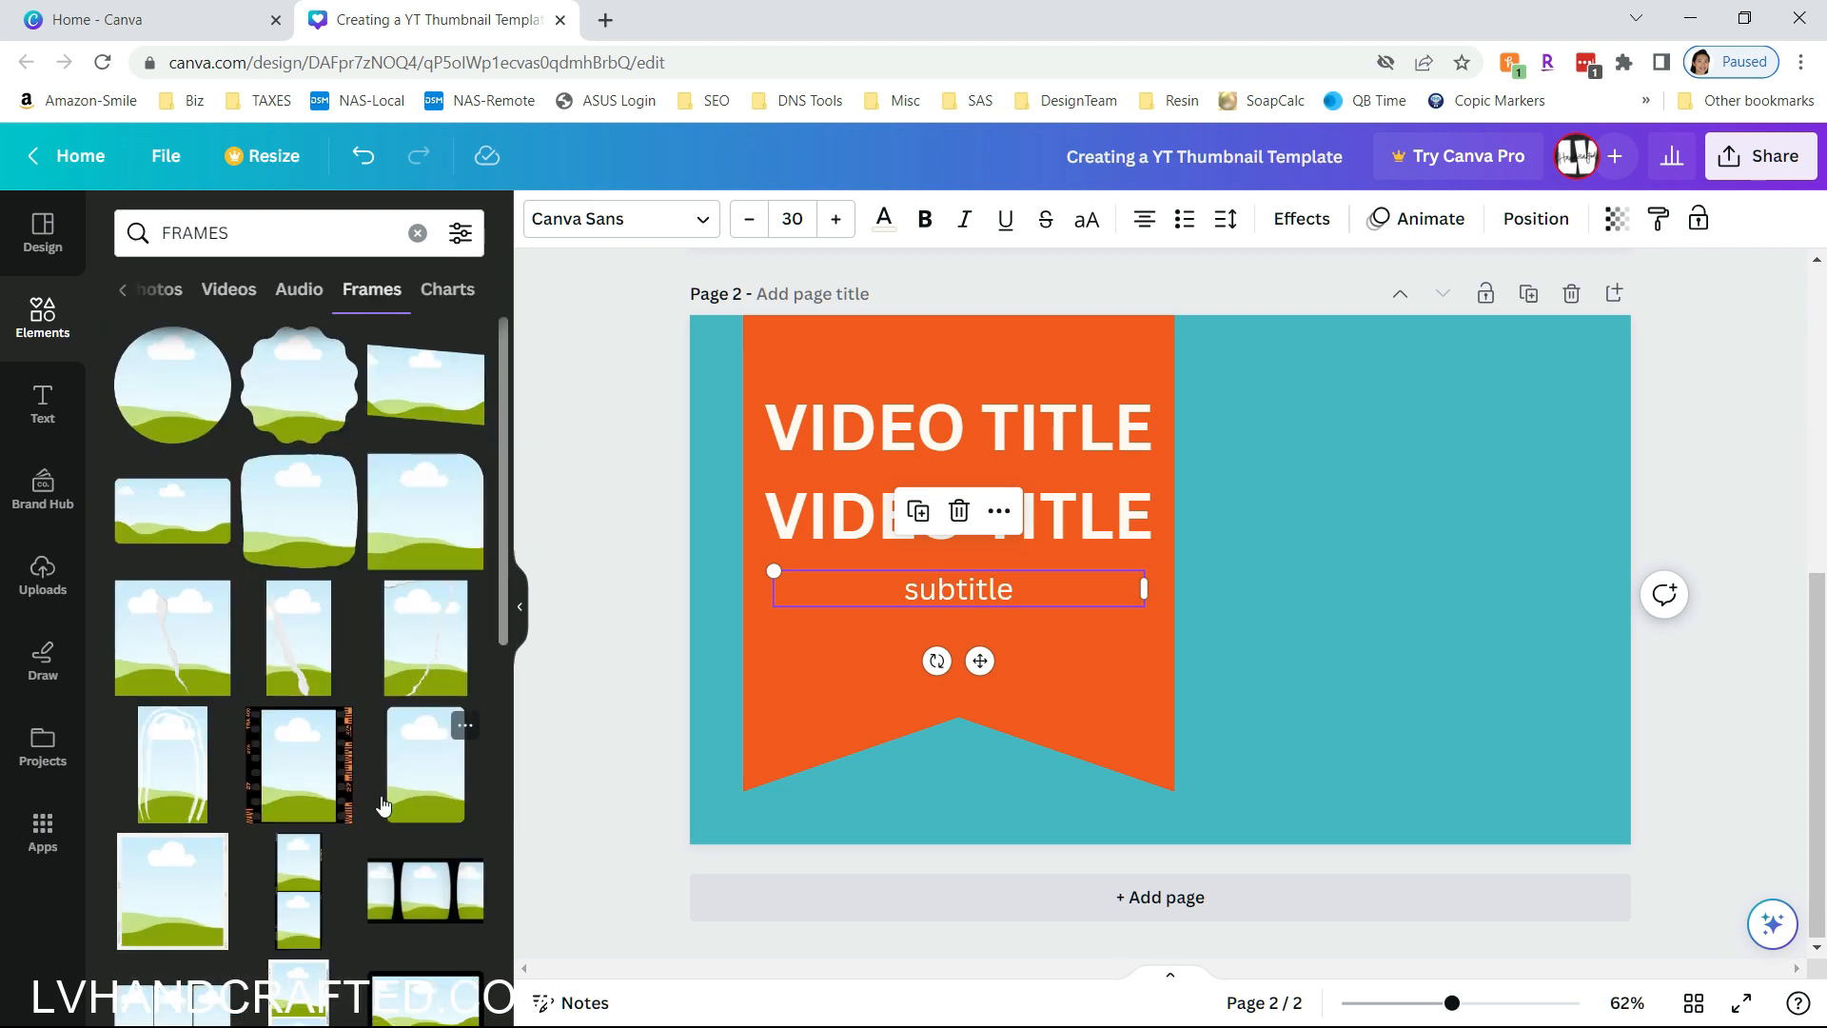
scroll(285, 800, down, 3)
scroll(275, 793, down, 1)
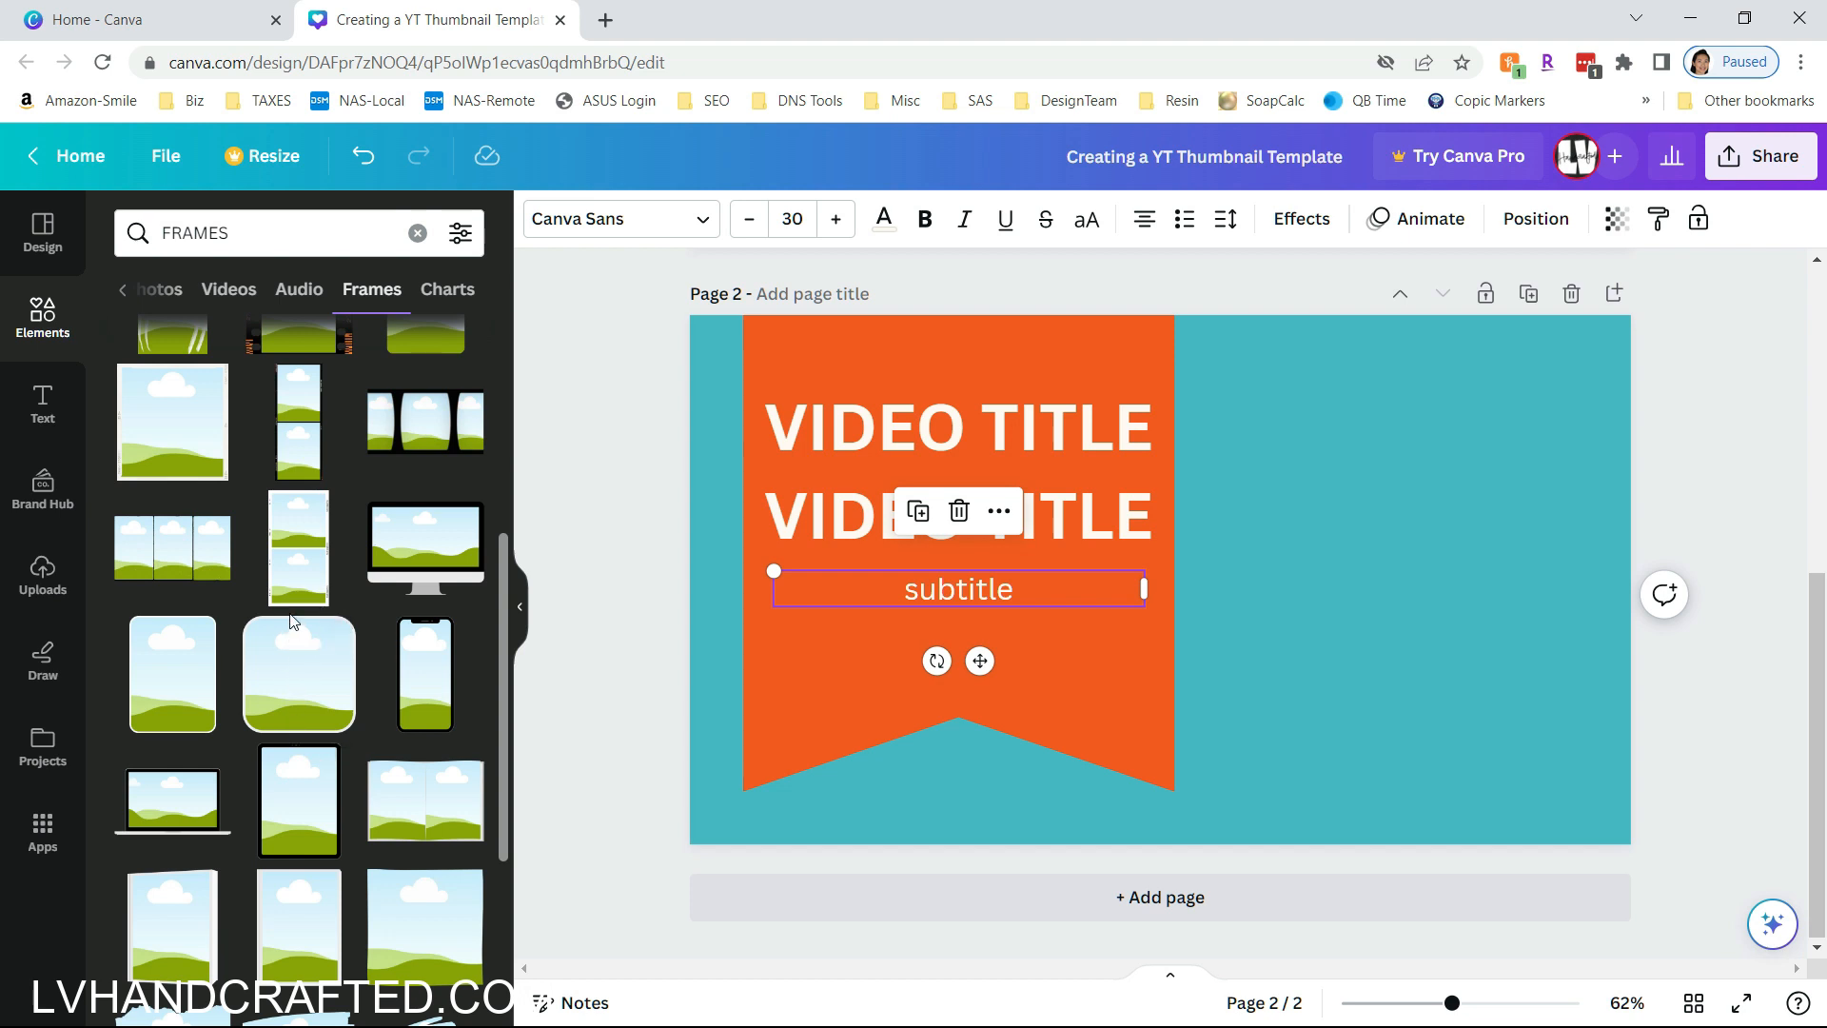
click(178, 449)
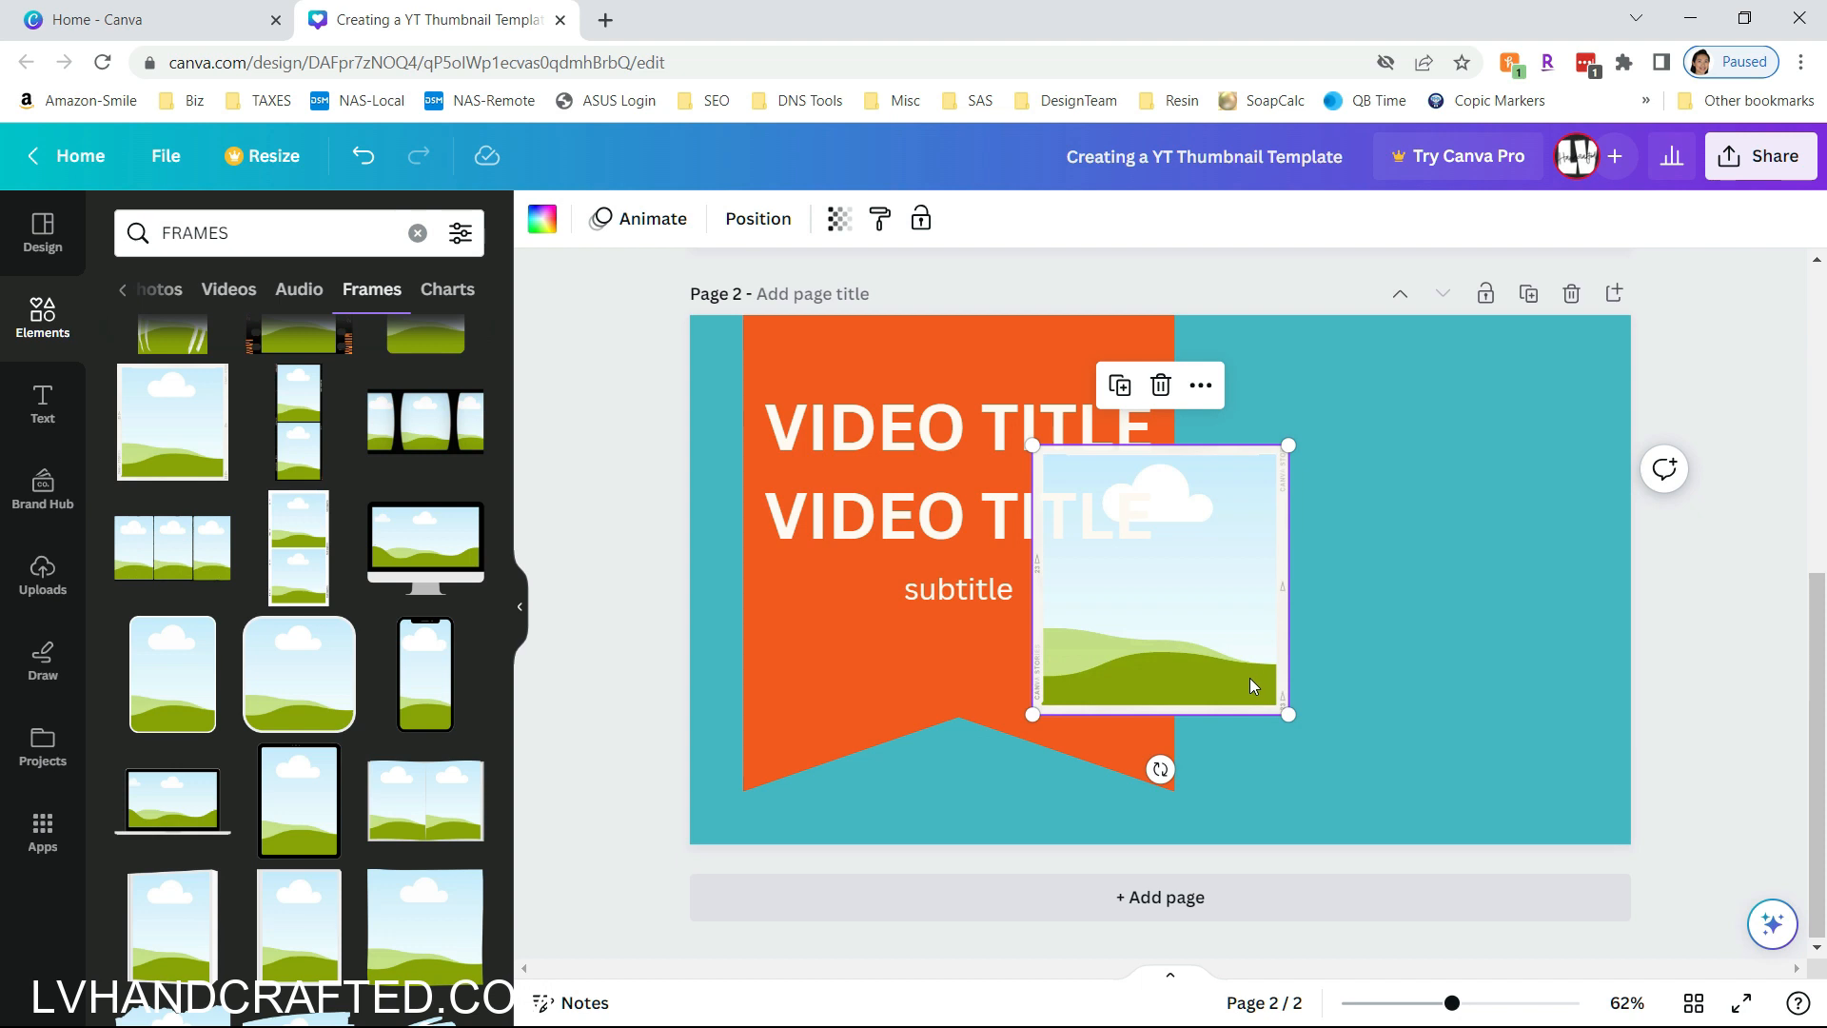
Enlarge, tilt and place the frame on the page's right side, about 612 by 644 px rotated 8.5°
drag(1282, 706, 1606, 822)
drag(1413, 877, 1379, 873)
drag(1455, 674, 1421, 638)
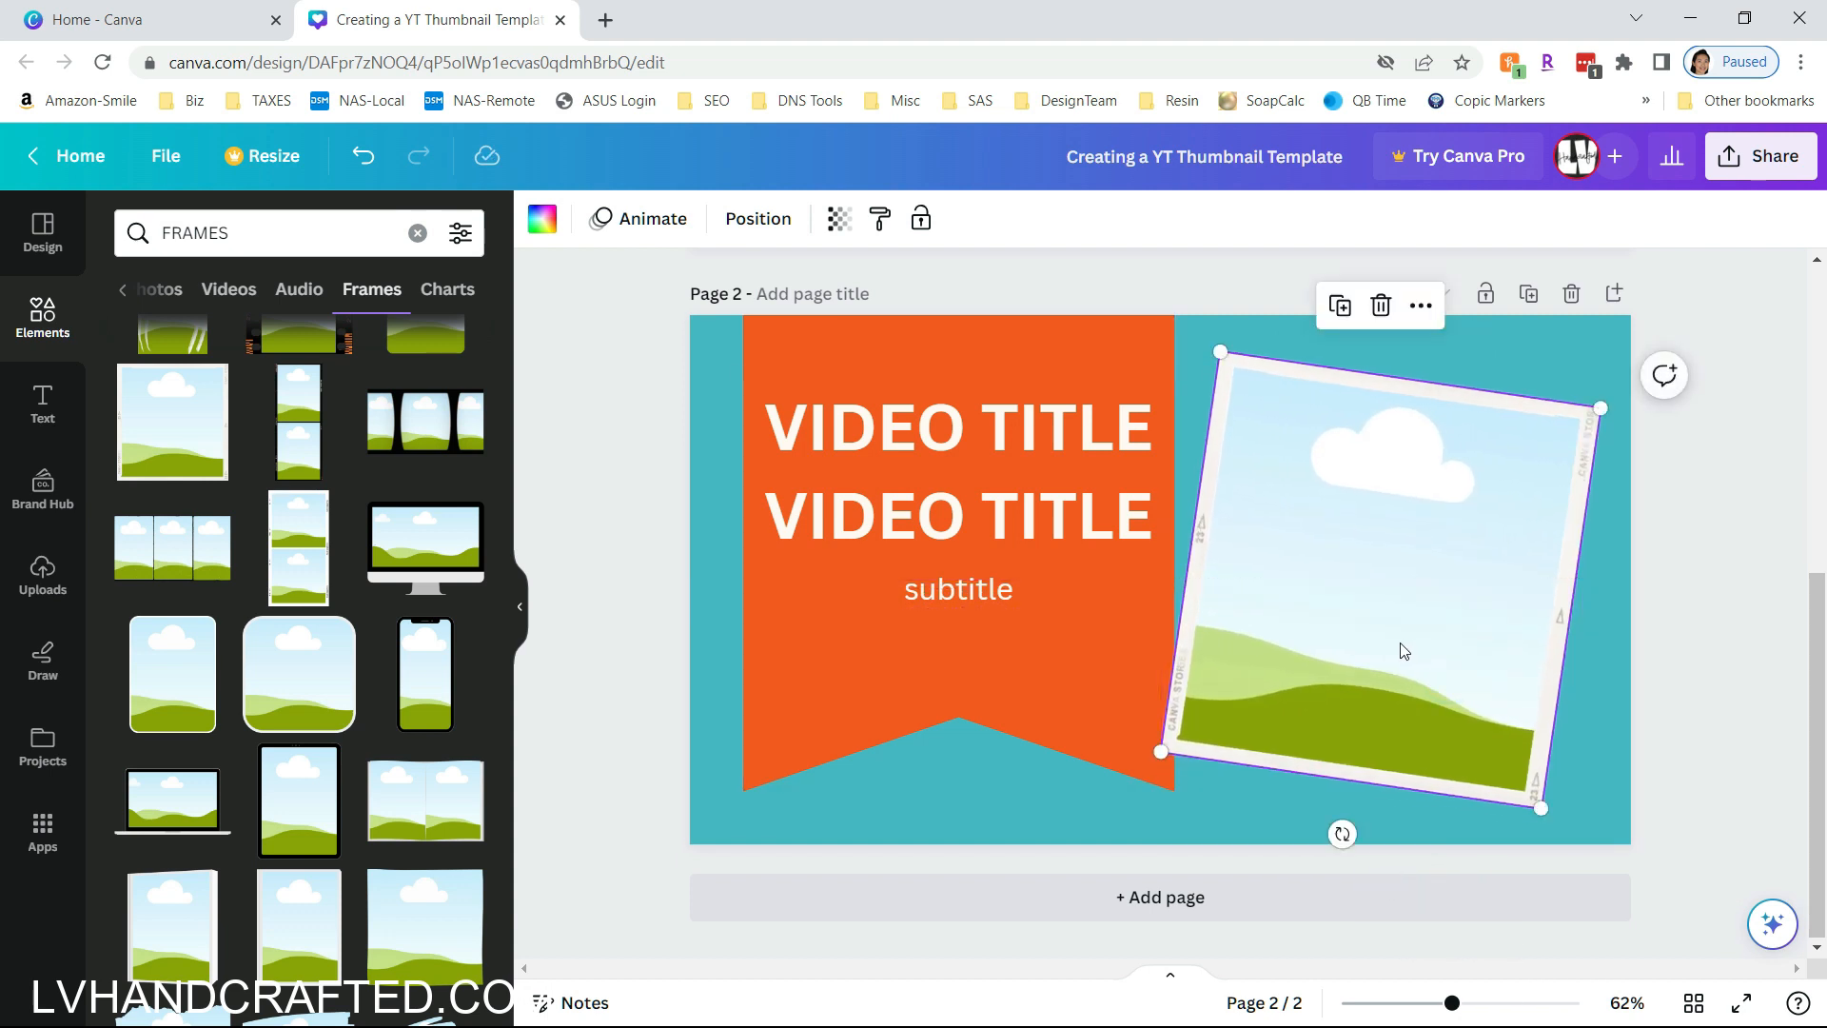
drag(1541, 807, 1596, 885)
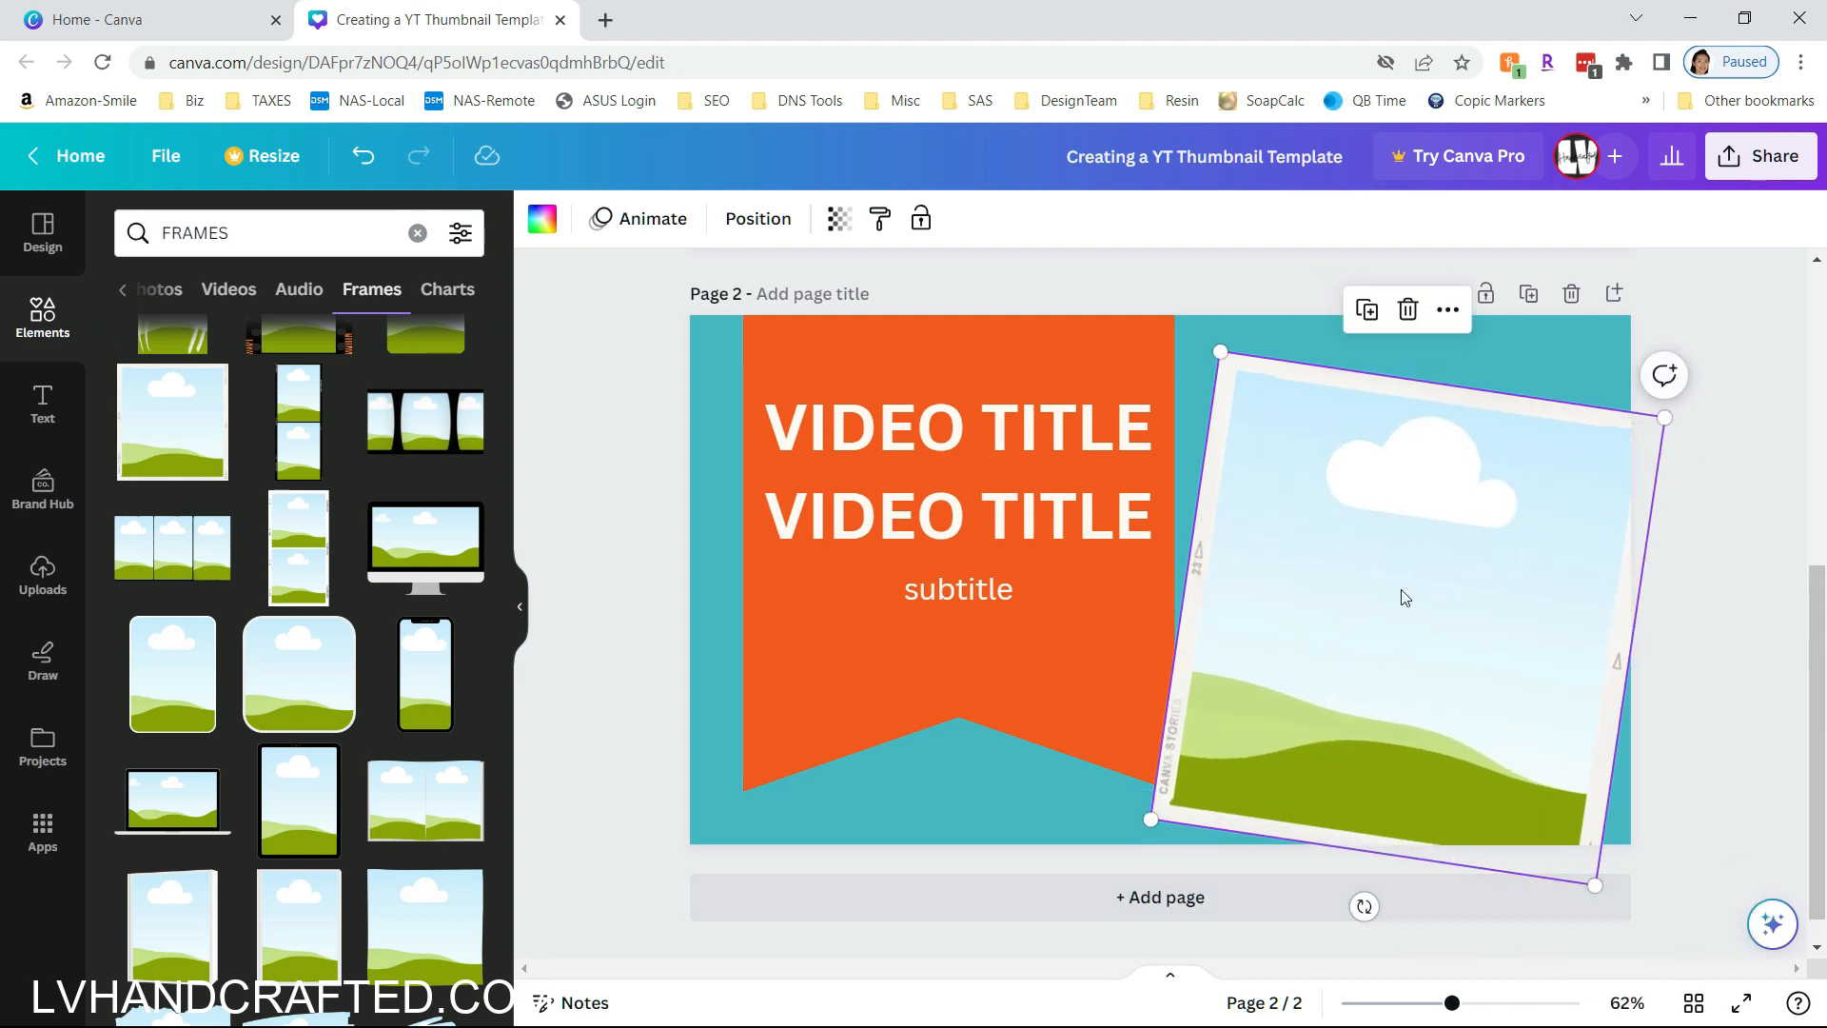
mouse_move(1363, 571)
mouse_down()
mouse_move(1345, 559)
mouse_move(1341, 577)
mouse_up()
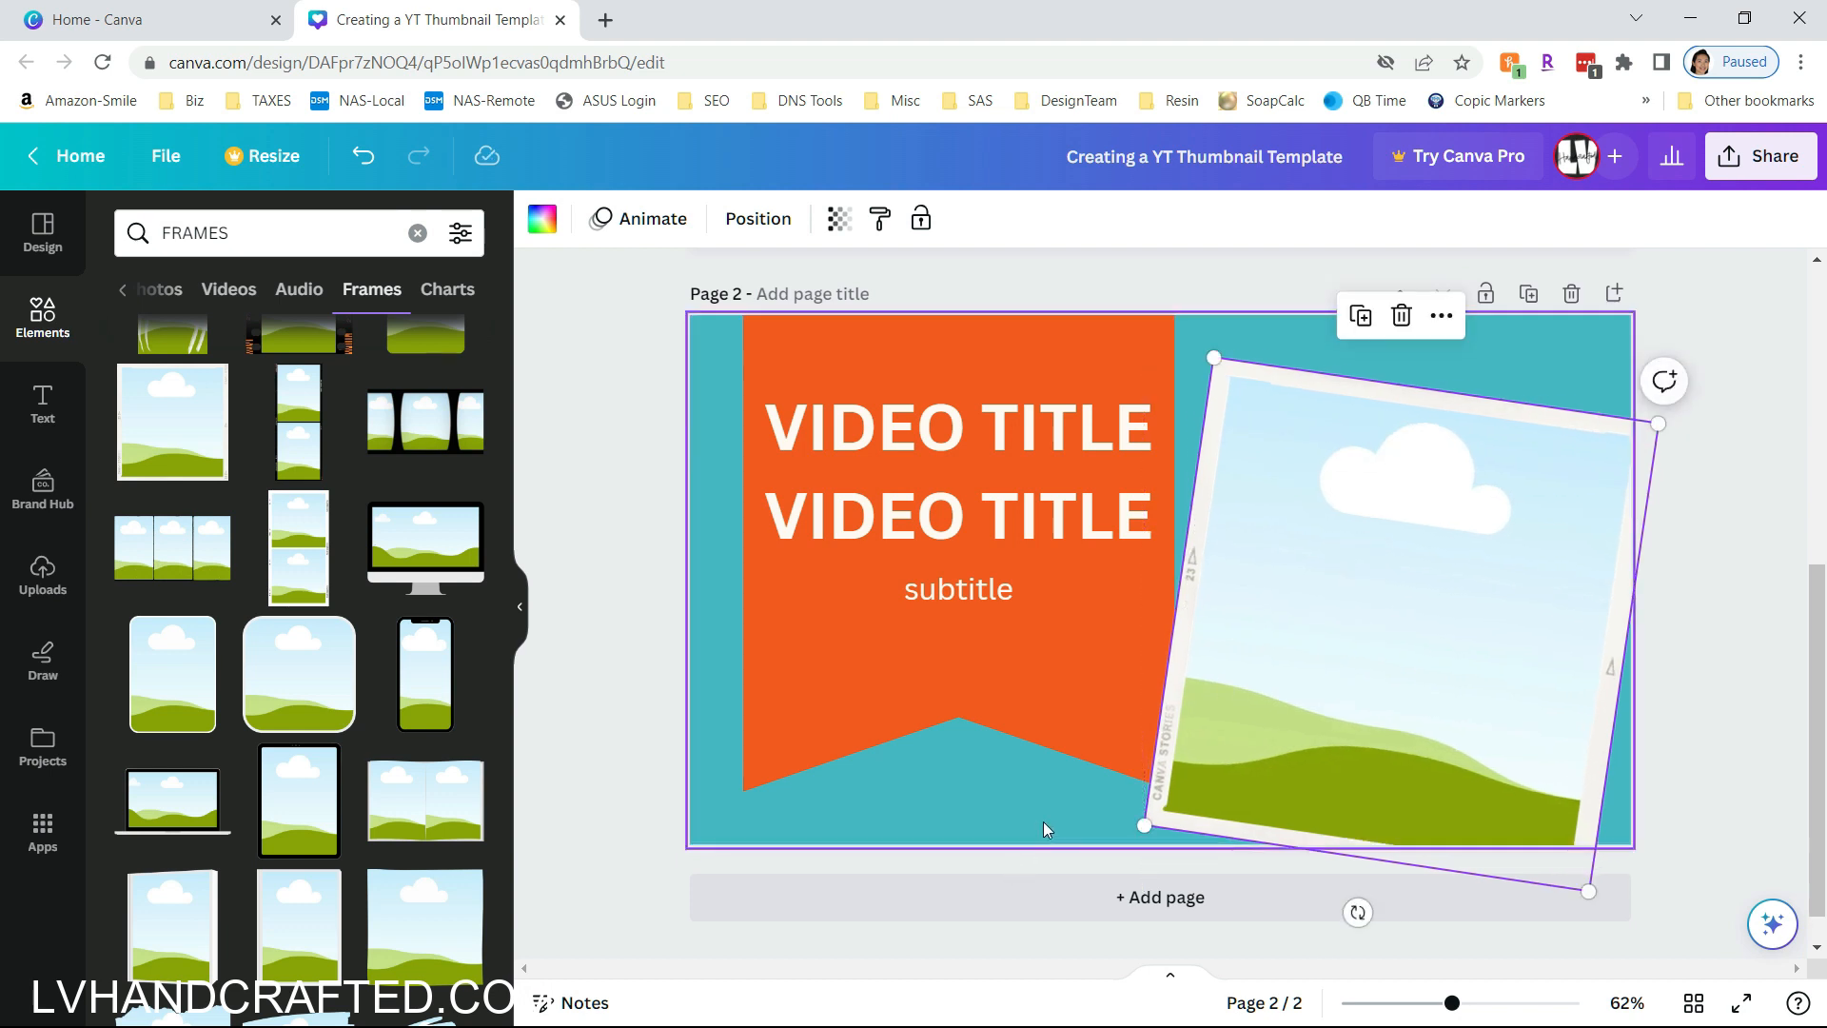
Send the frame backward behind the orange banner
click(758, 221)
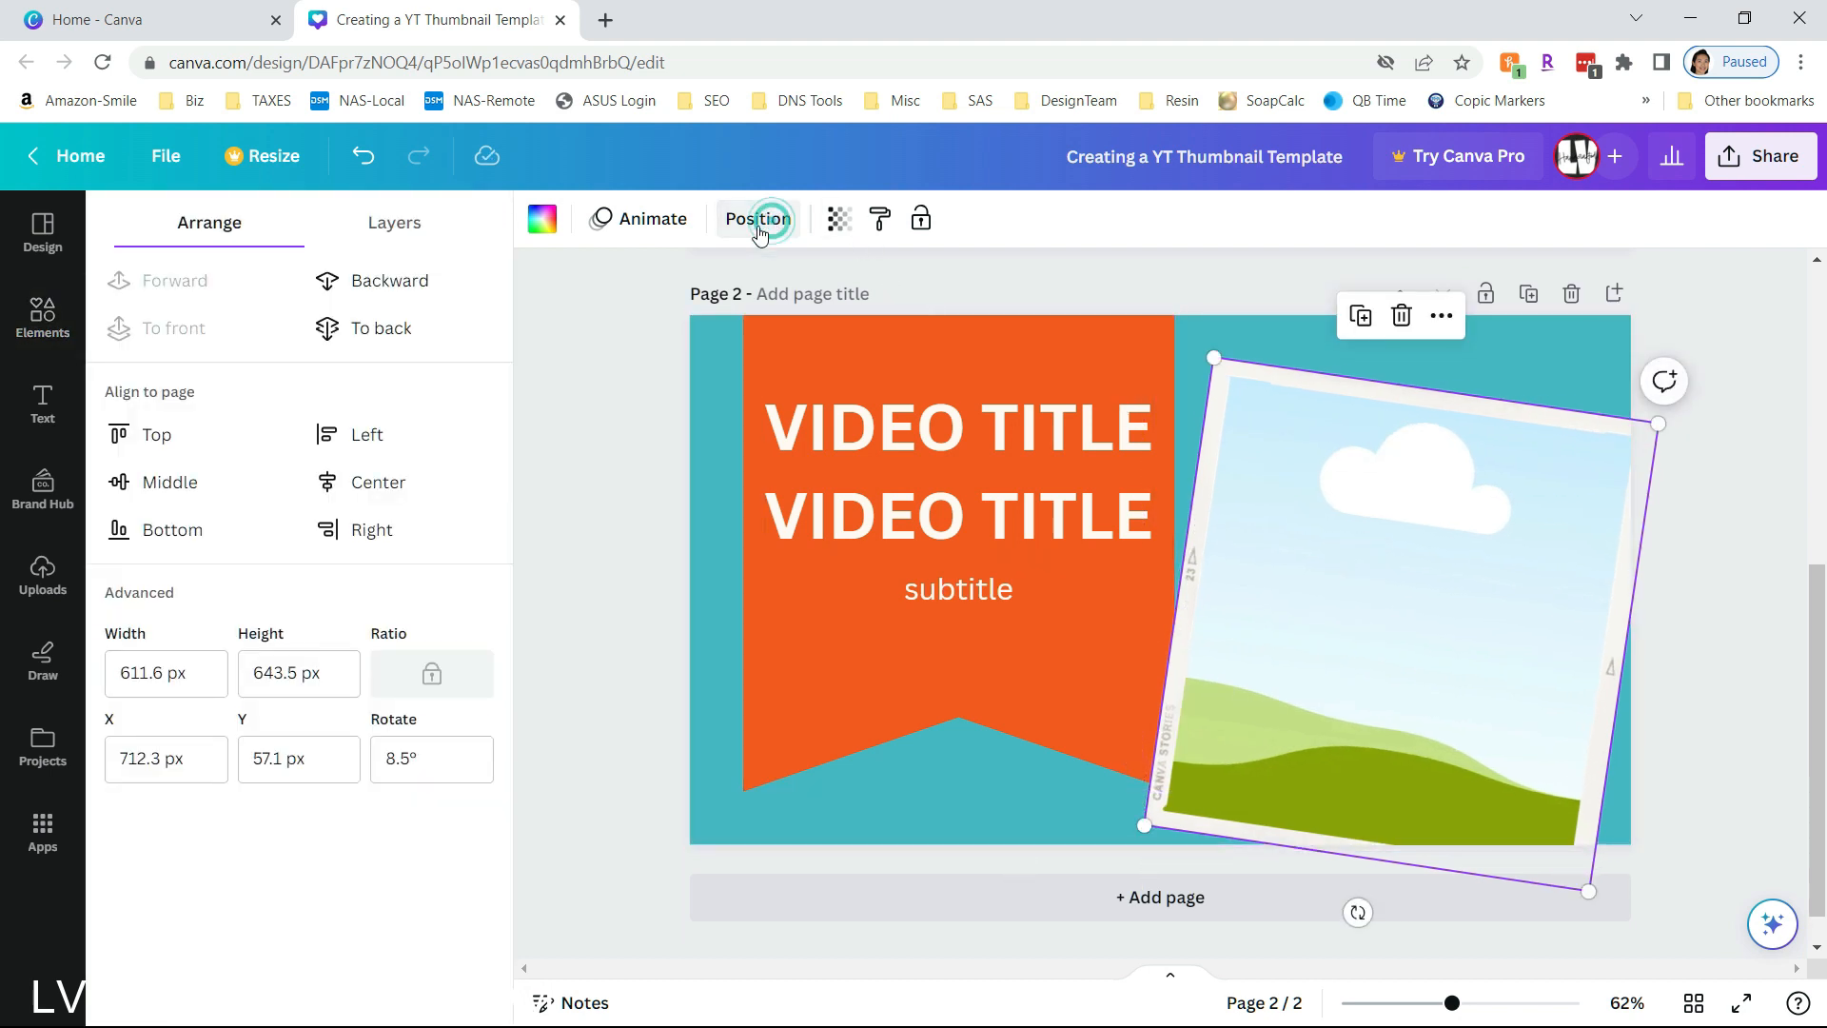
click(419, 295)
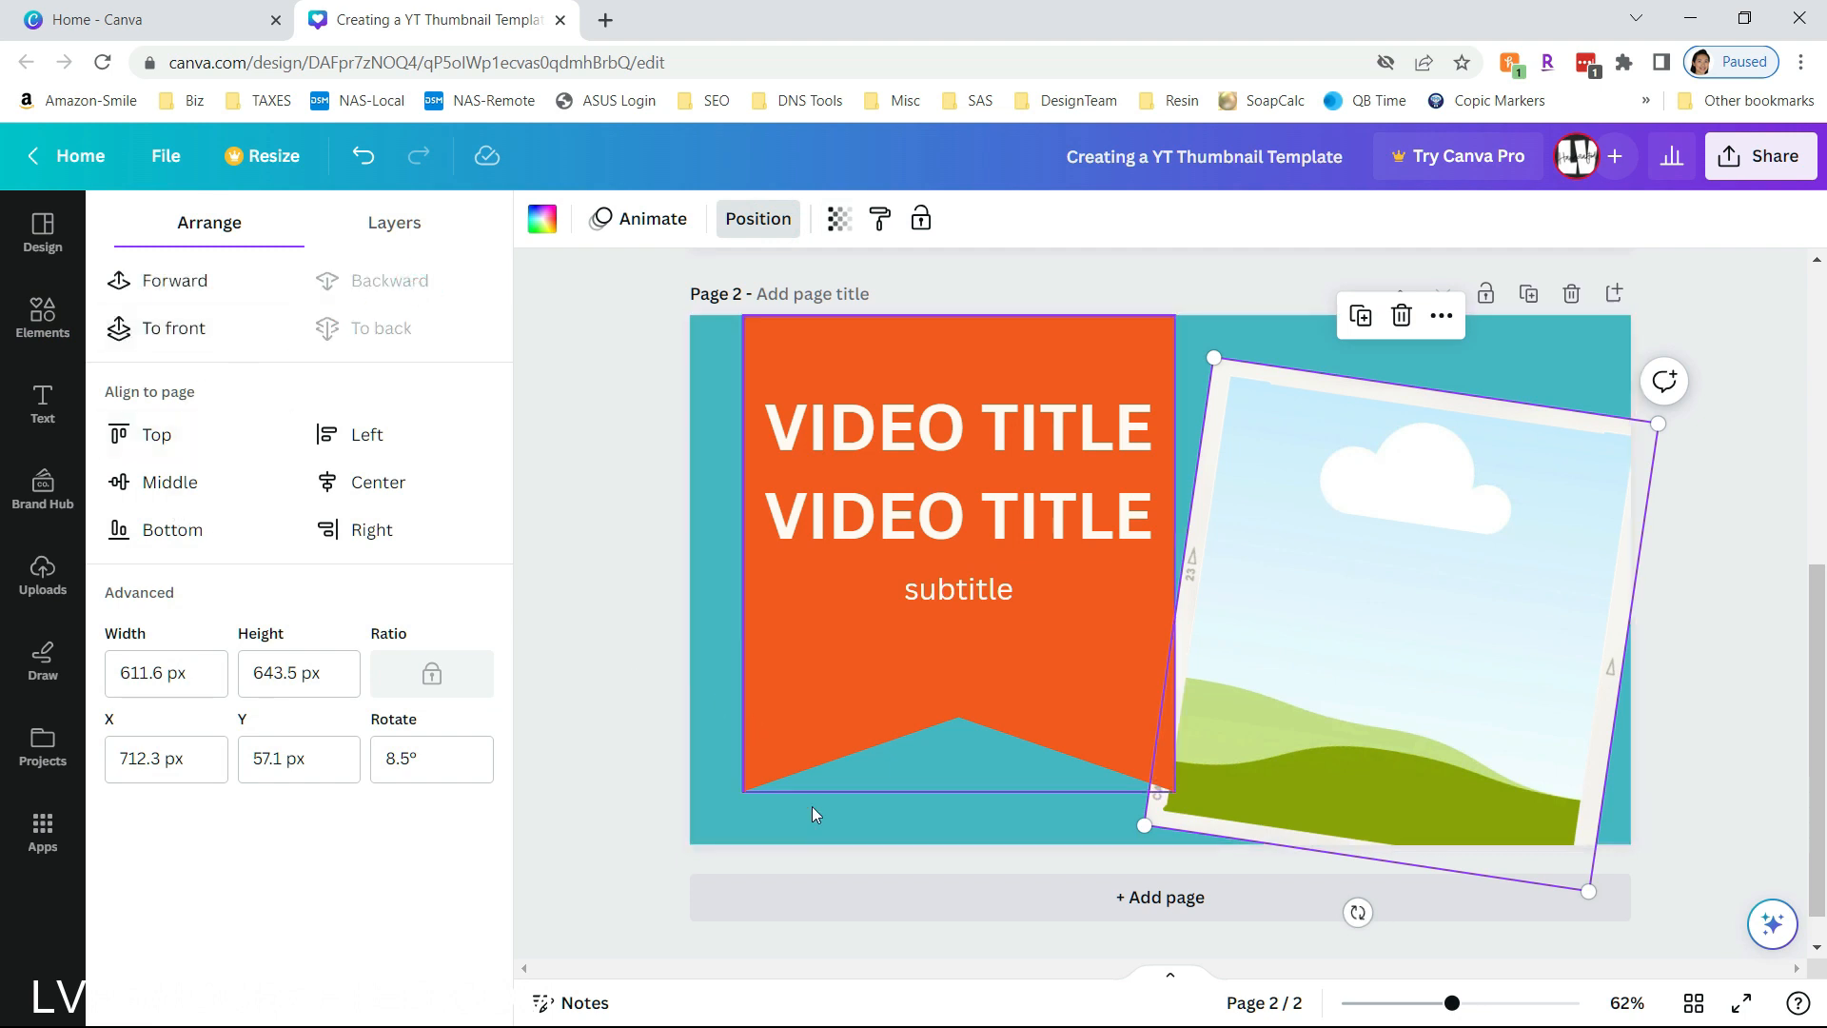
Delete the tilted photo-print frame from the page
click(1691, 693)
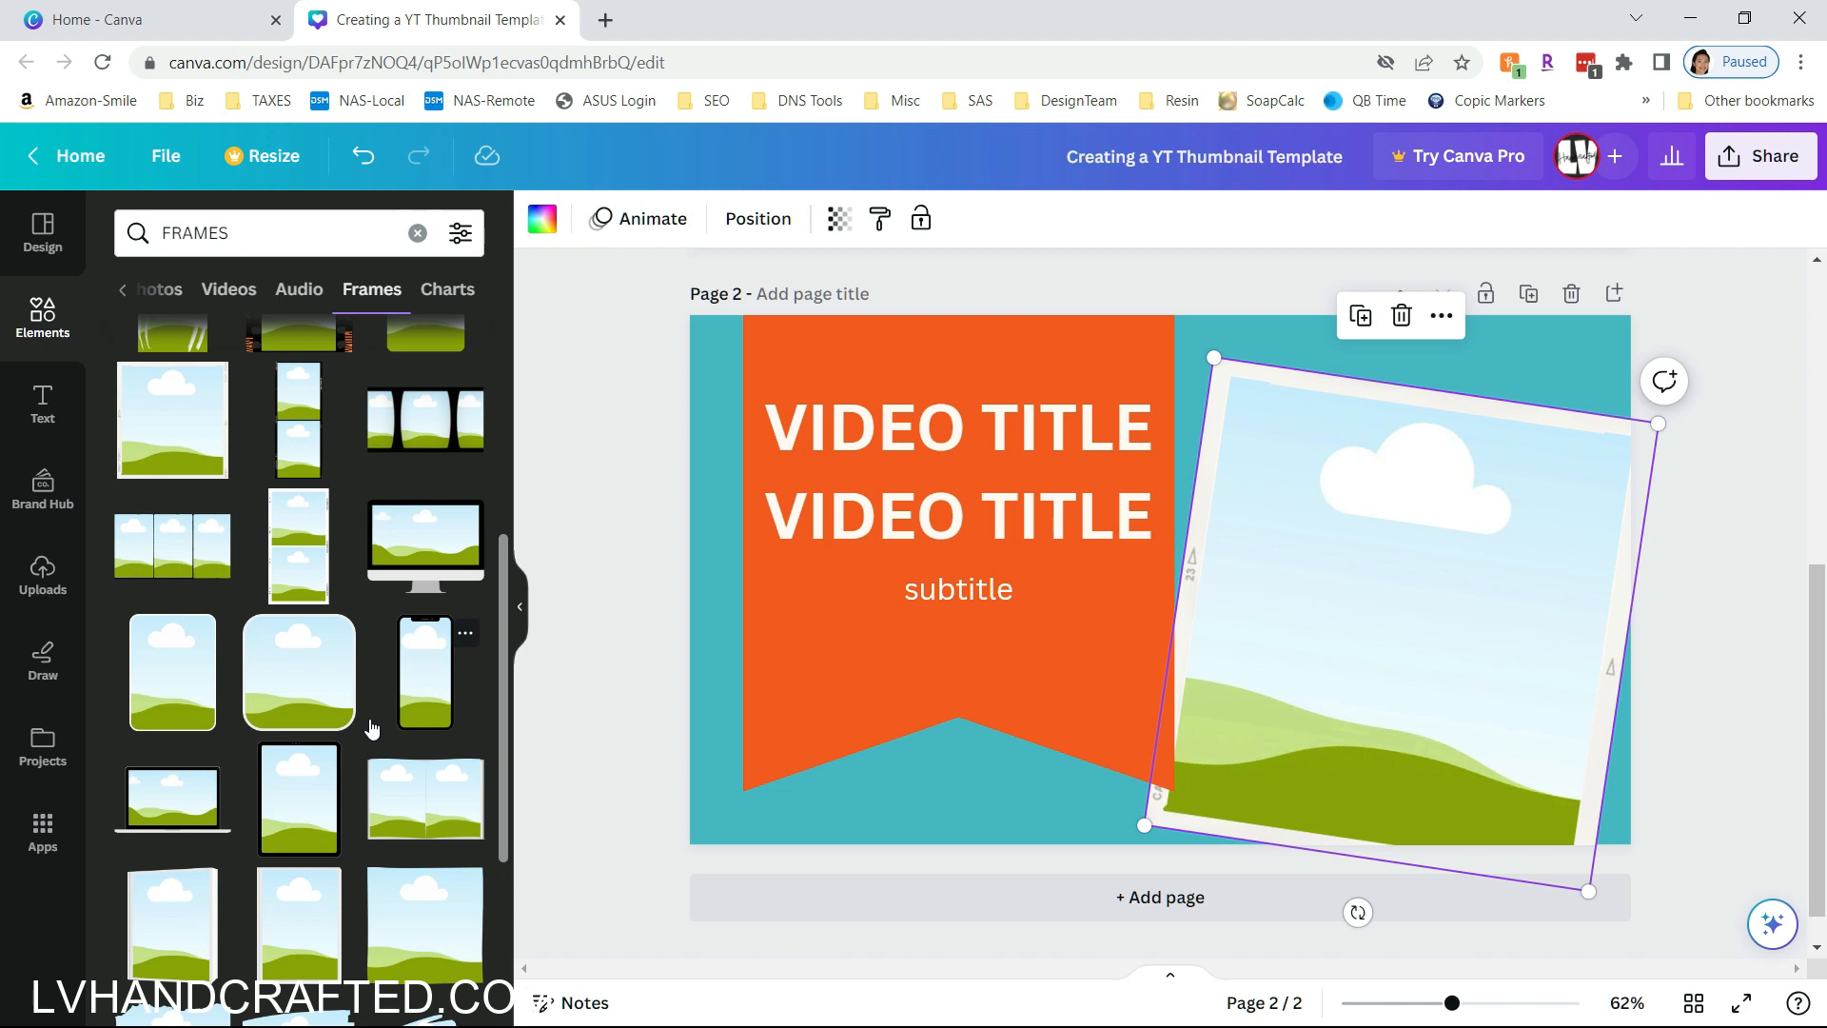
scroll(368, 726, down, 5)
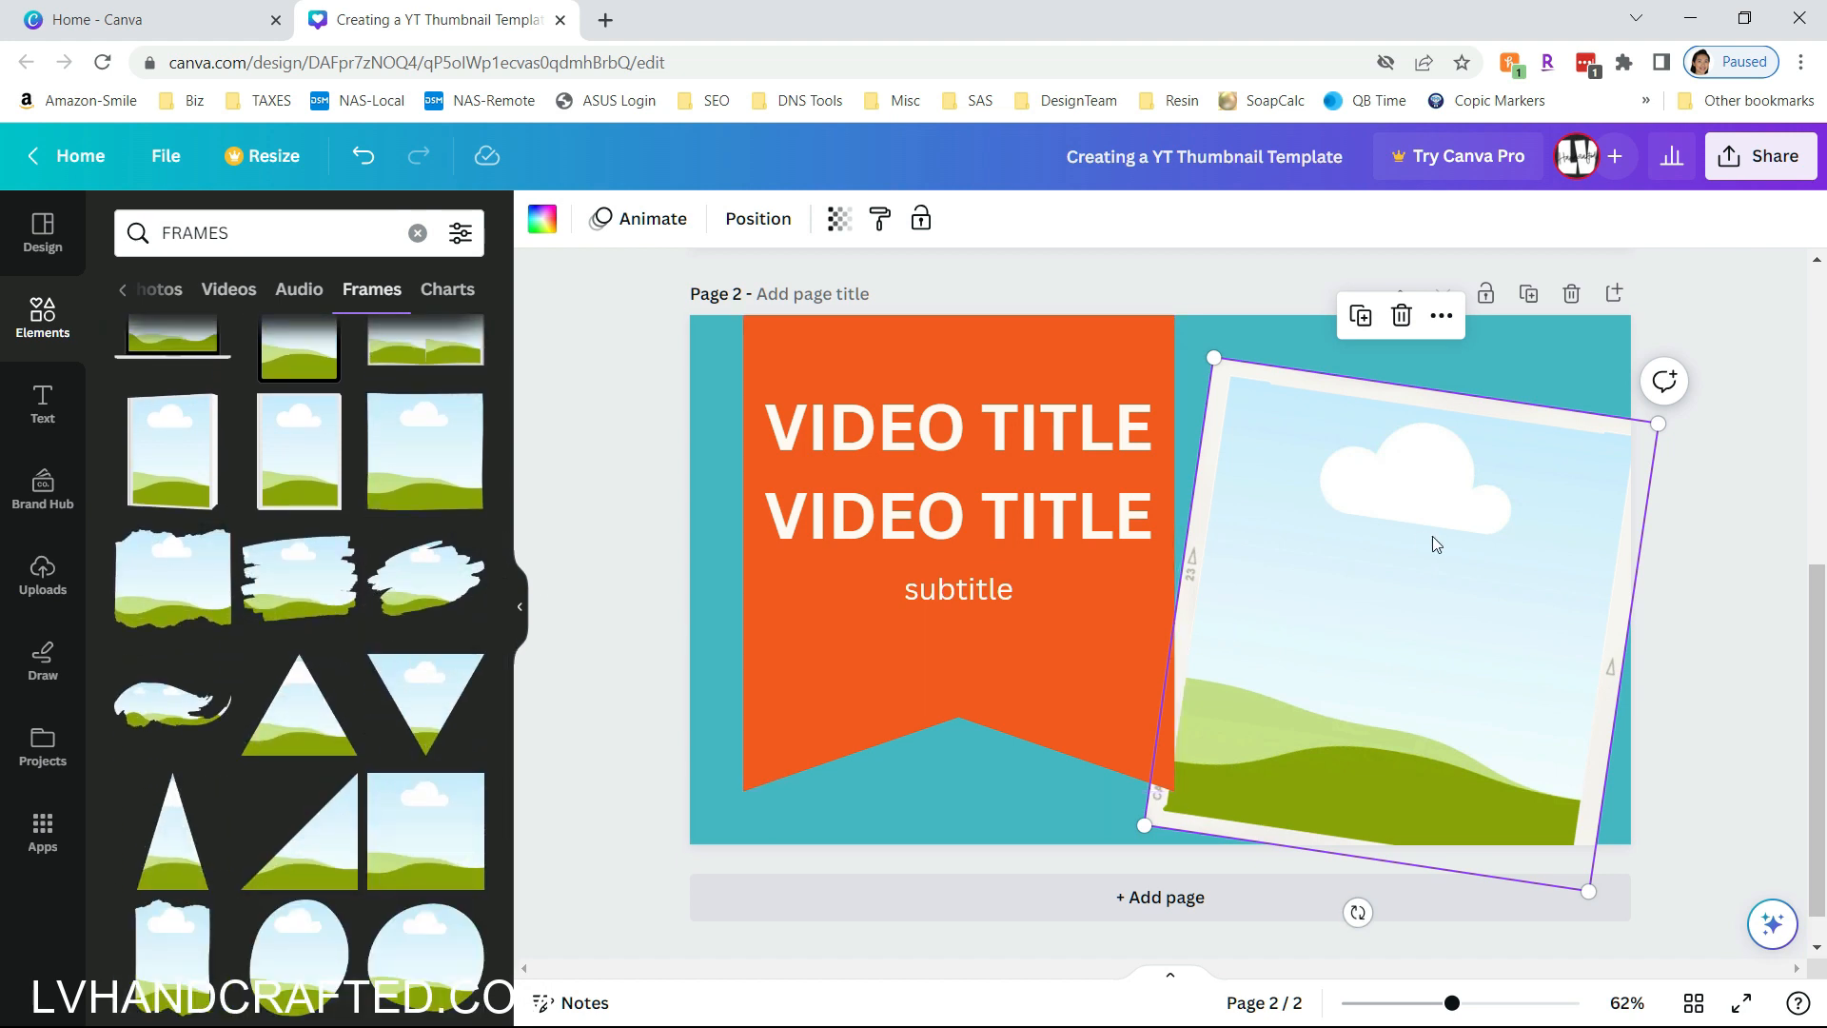
key(Delete)
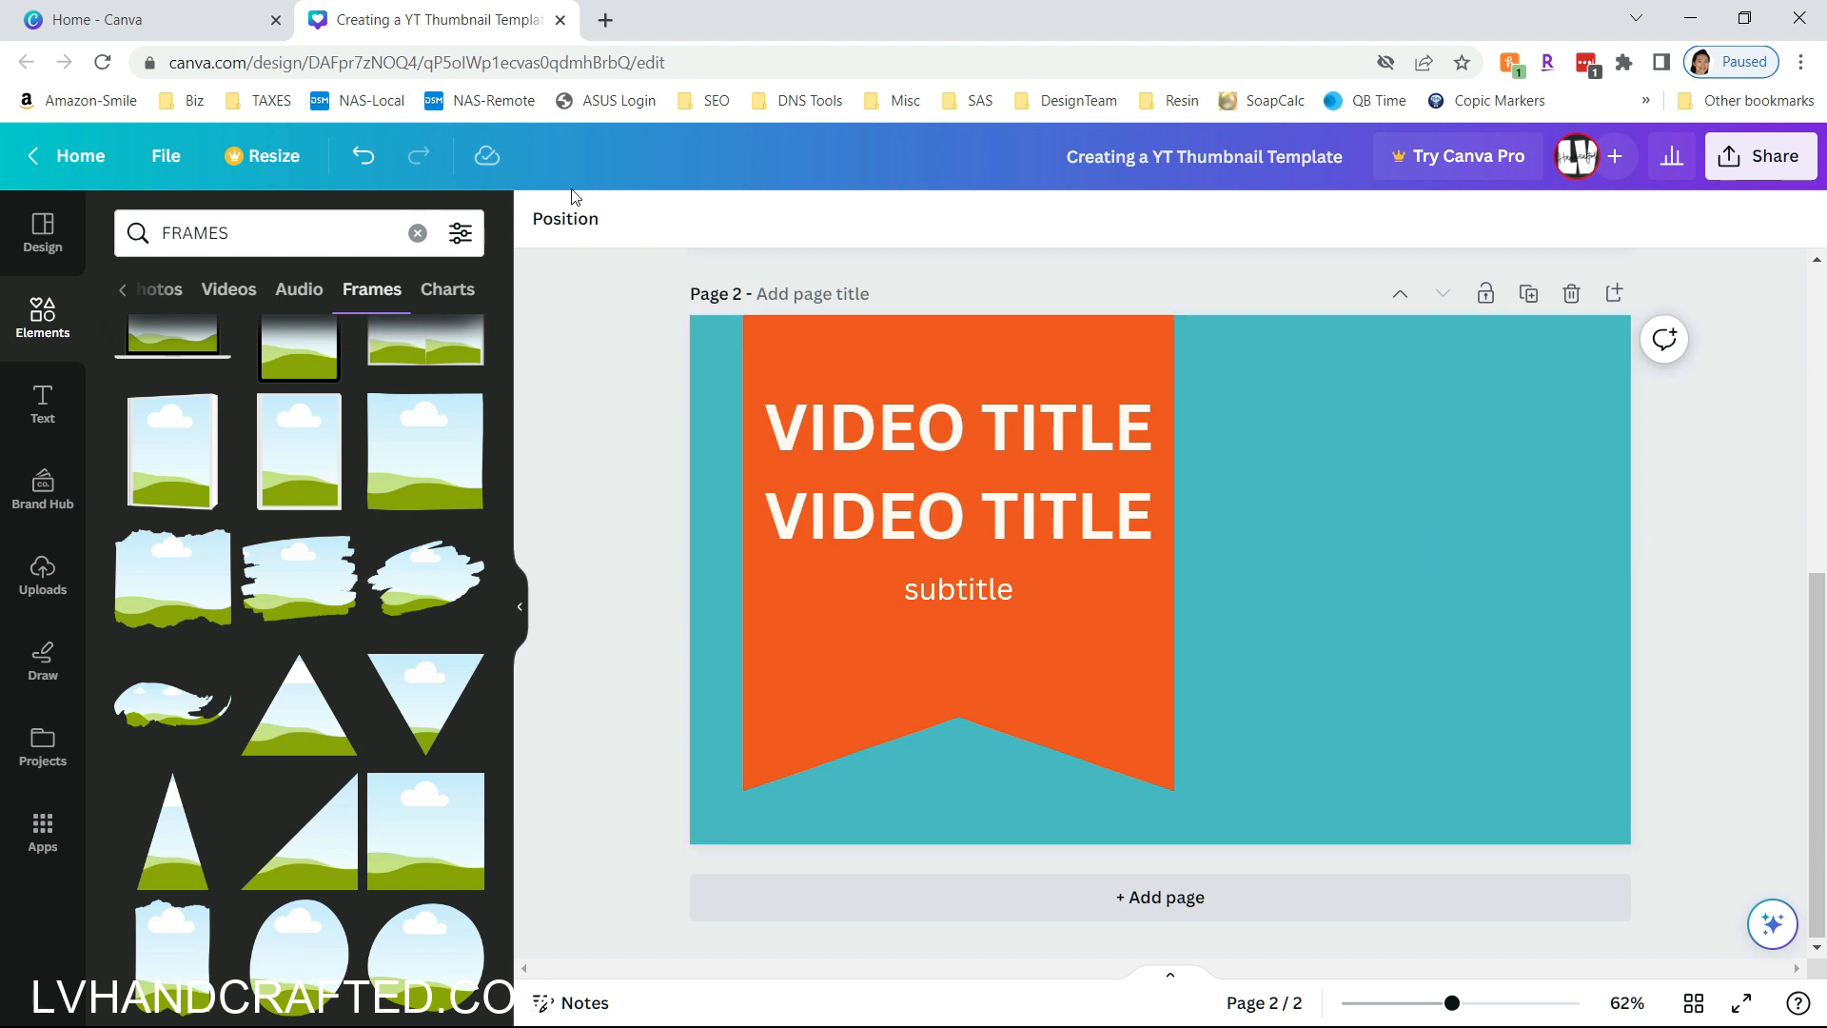
Add a brush-stroke frame, enlarge it and place it across the page's right side
click(166, 707)
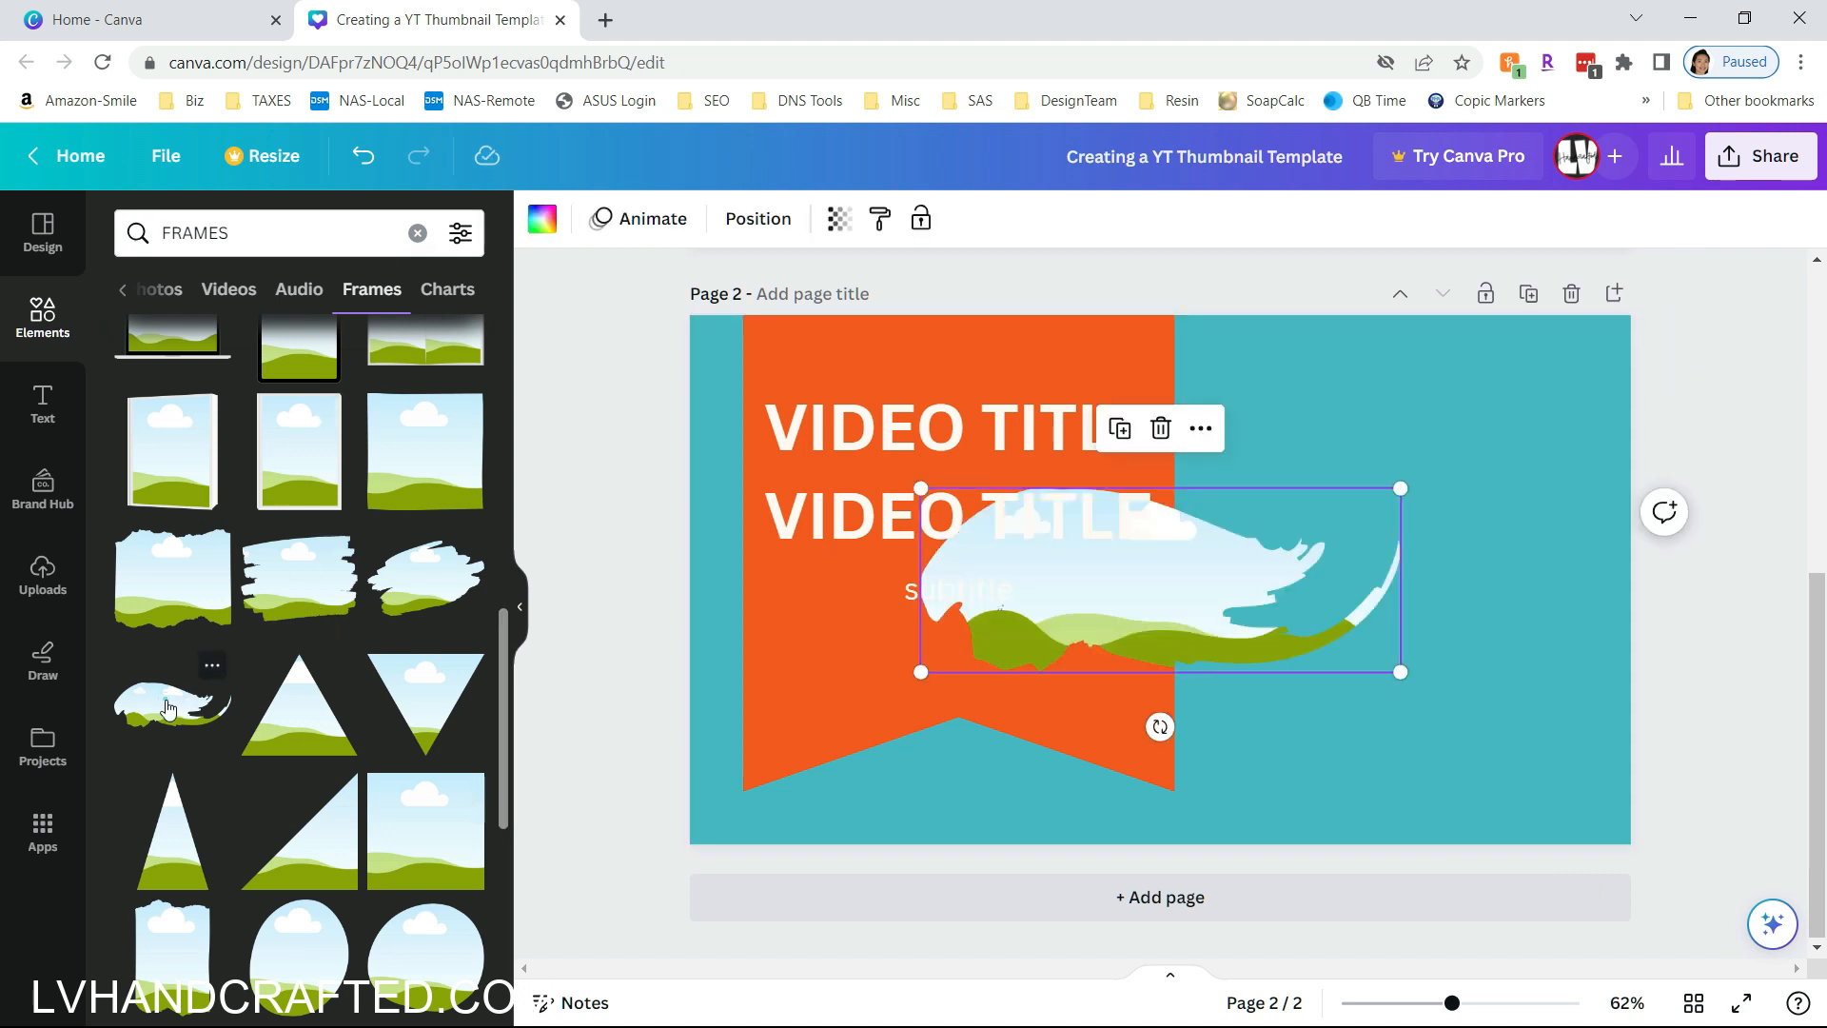
mouse_move(1399, 671)
mouse_down()
mouse_move(1767, 788)
mouse_move(1674, 759)
mouse_move(1675, 777)
mouse_up()
mouse_move(1265, 633)
mouse_down()
mouse_move(1470, 594)
mouse_move(1398, 588)
mouse_up()
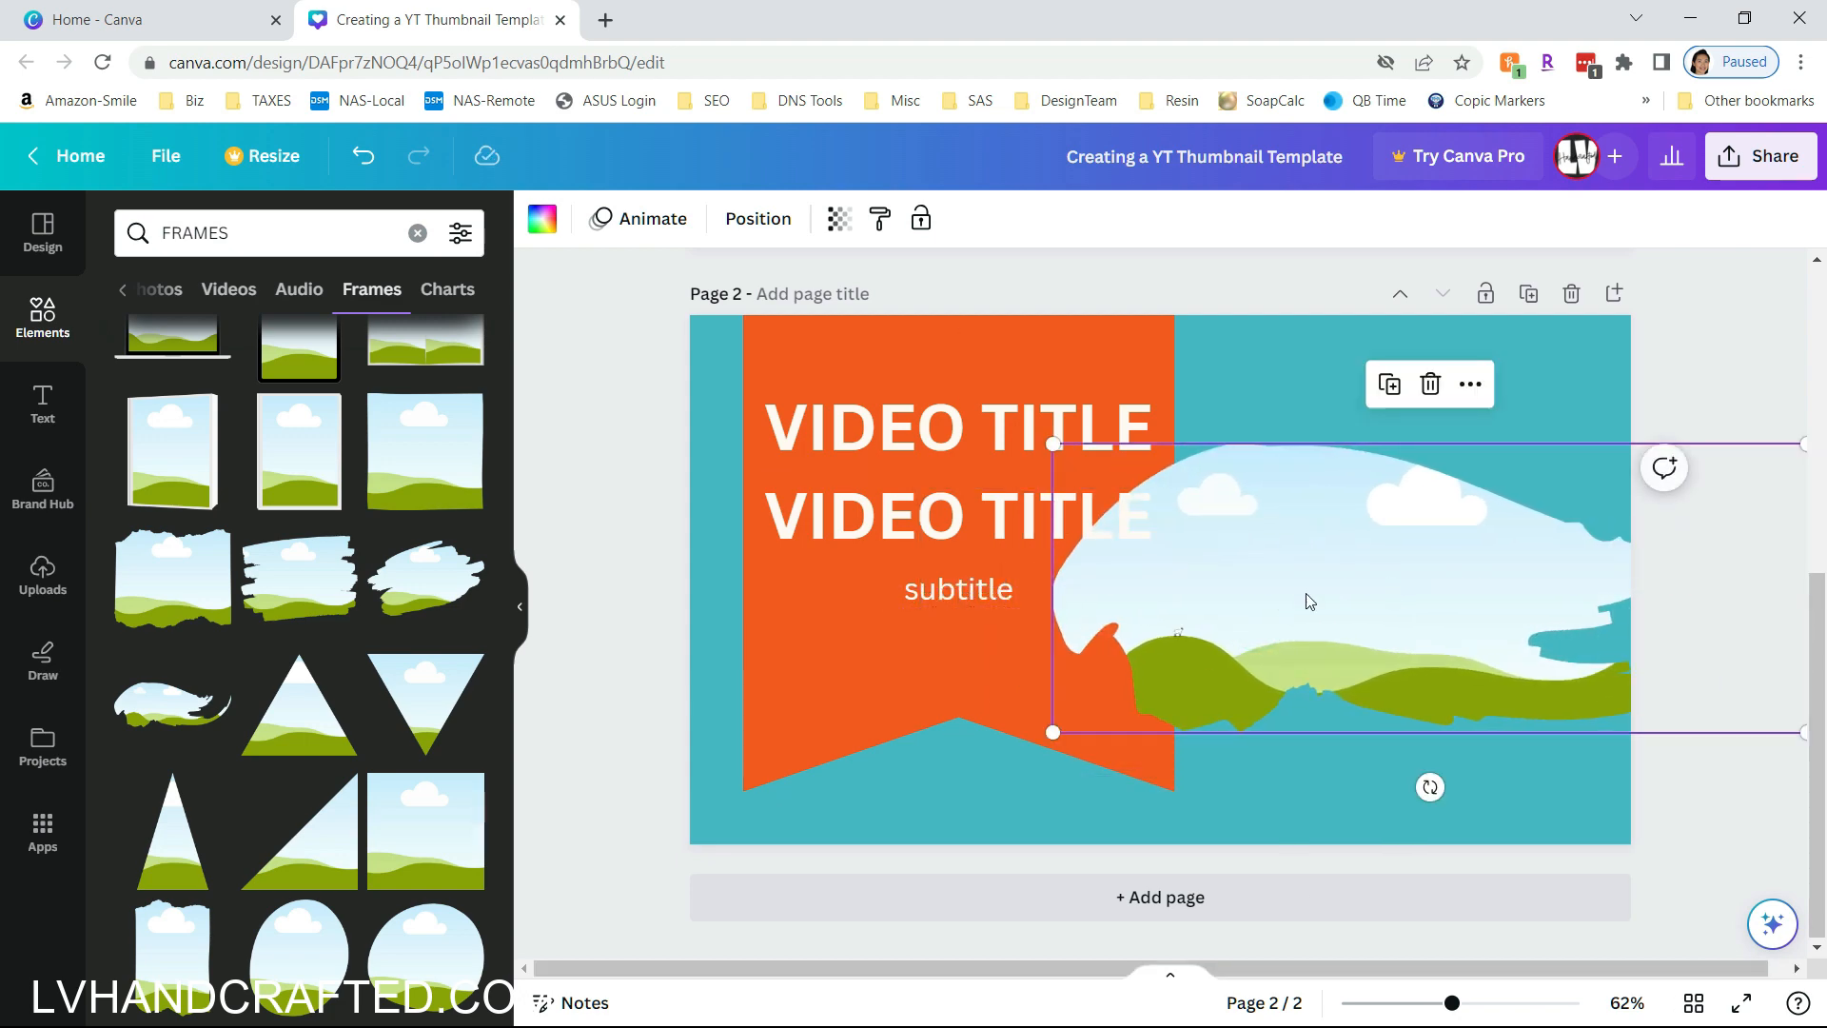
Fill the brush-stroke frame with the uploaded Thank You card photo and reposition the photo inside it
click(42, 575)
mouse_move(217, 661)
mouse_down()
mouse_move(994, 643)
mouse_move(1324, 559)
mouse_up()
double_click(1333, 559)
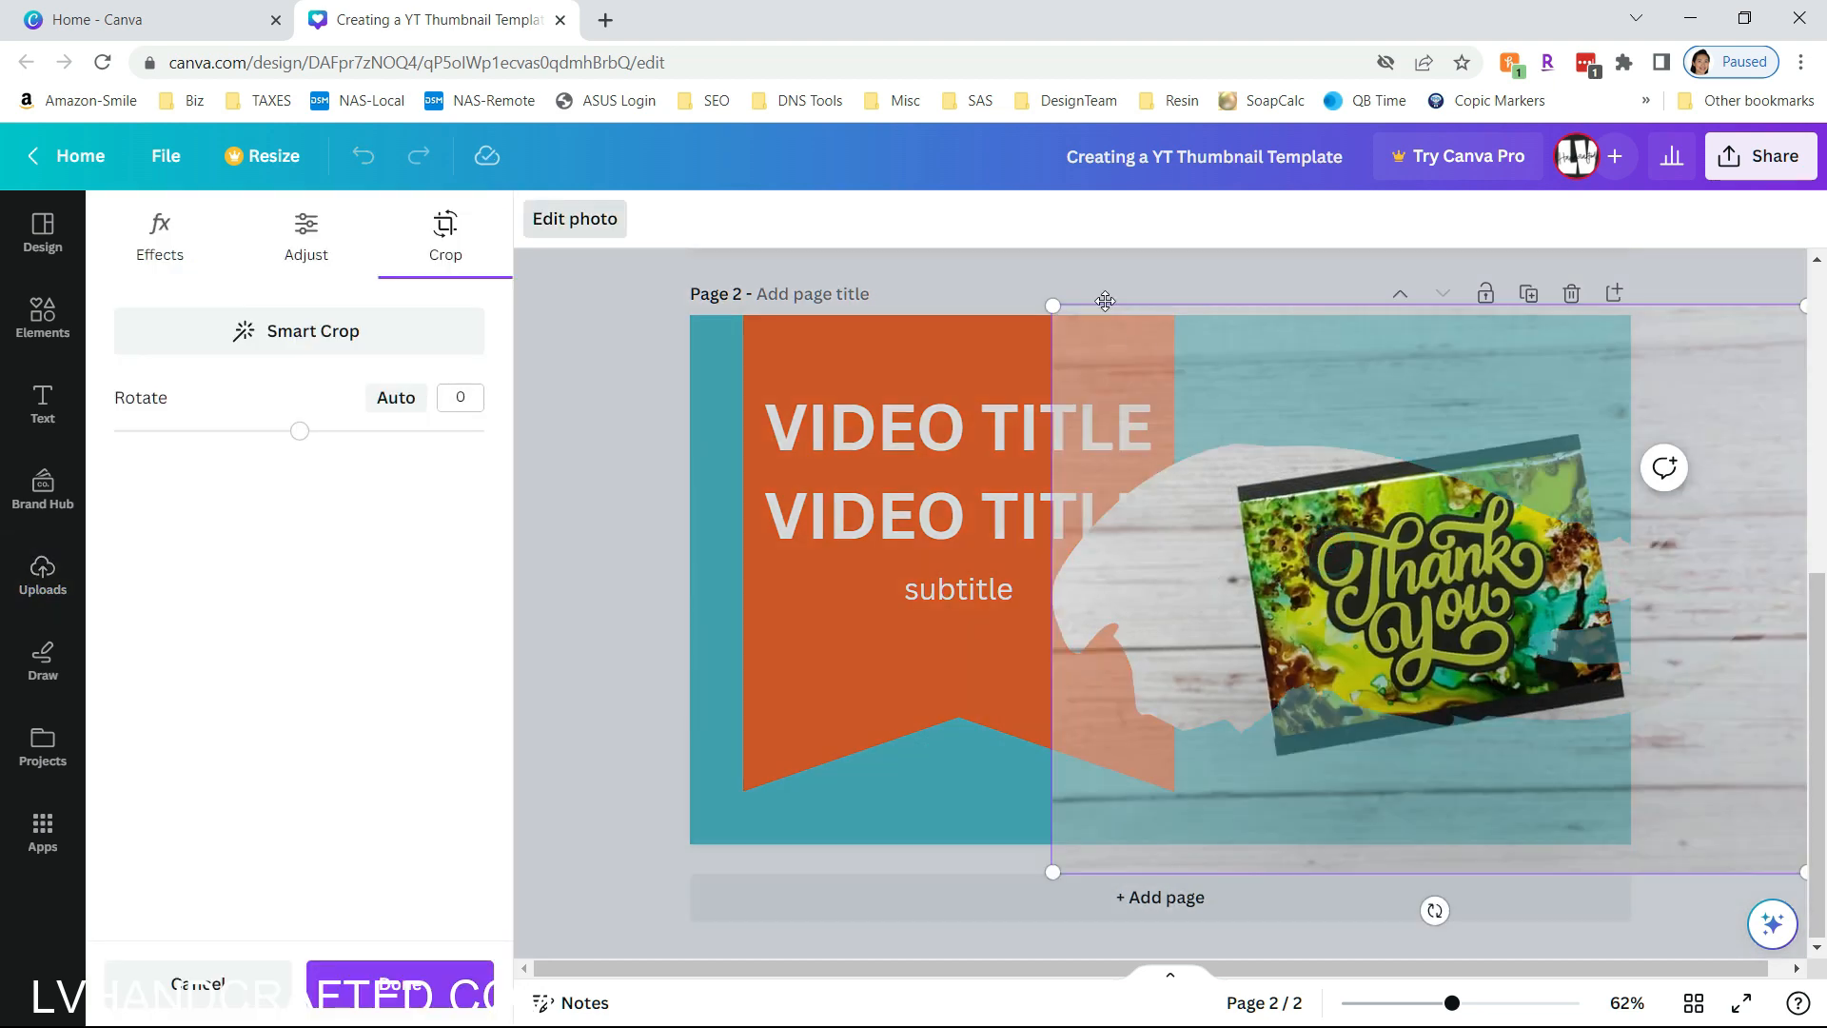
drag(1286, 557, 1174, 546)
drag(1056, 301, 838, 276)
drag(1301, 557, 1305, 579)
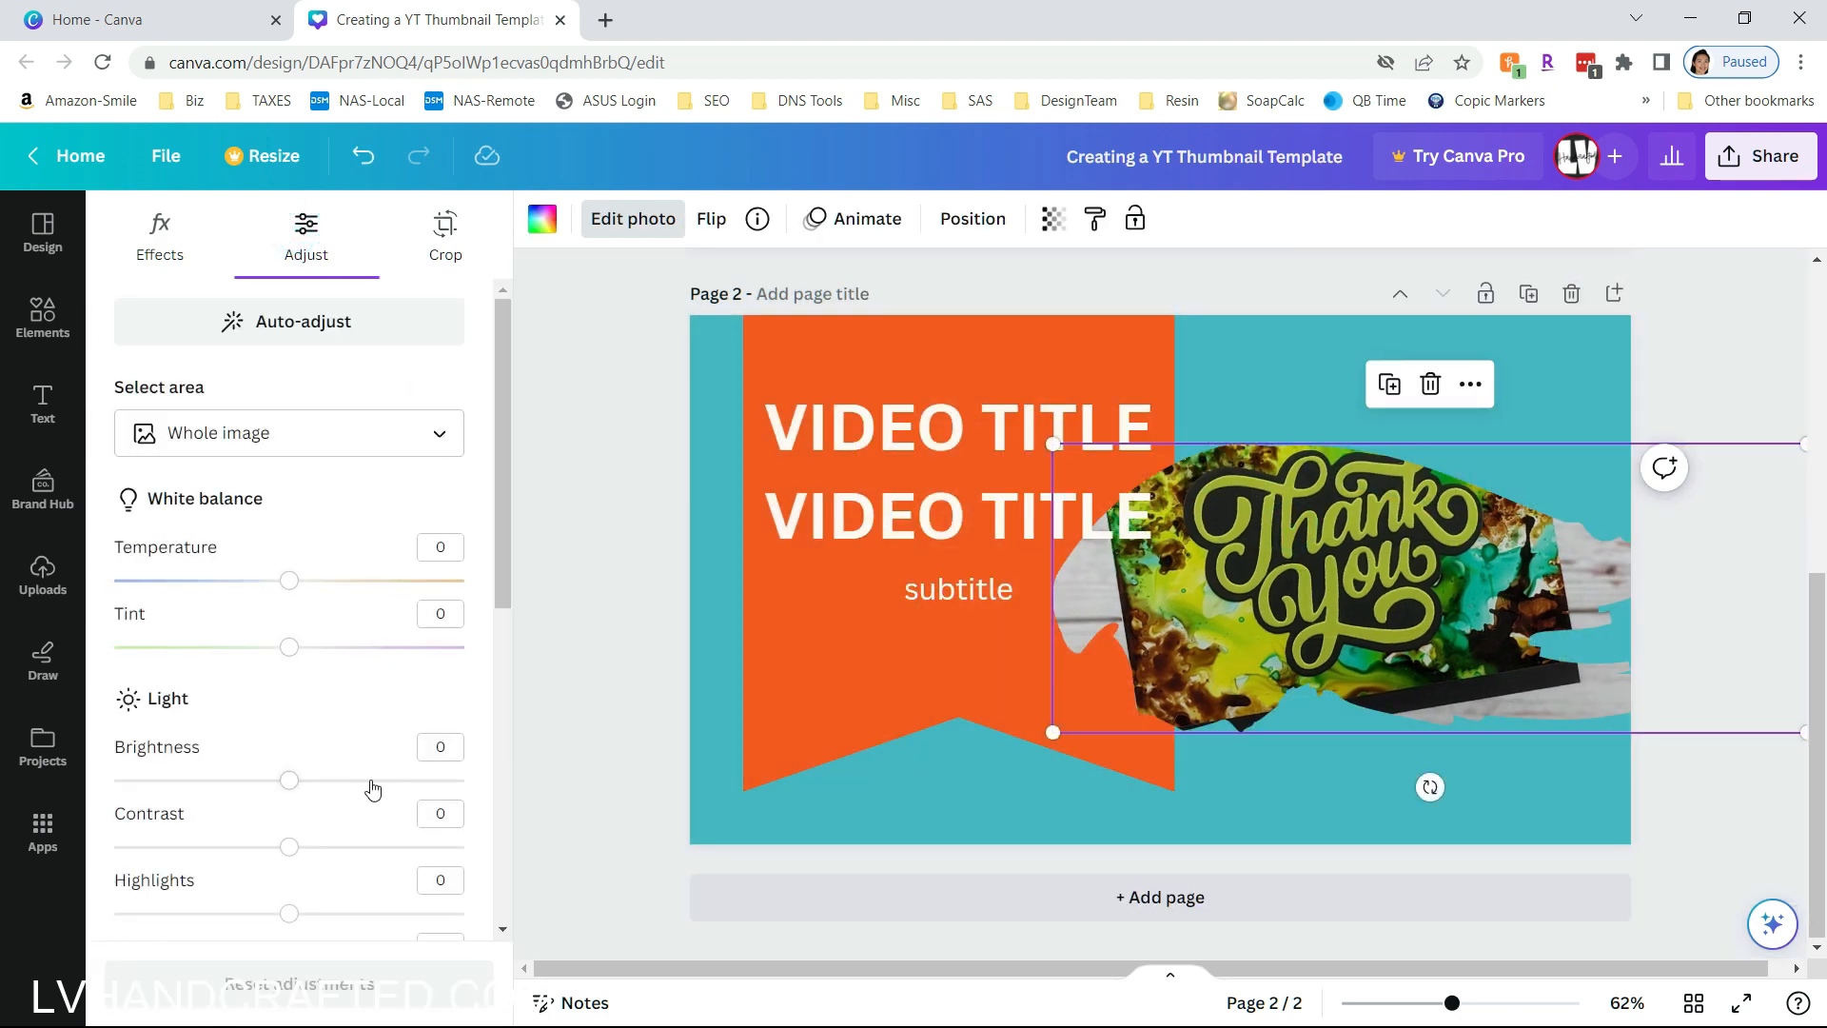
Set the photo's brightness to 46, then delete the brush-stroke frame from the page
click(372, 781)
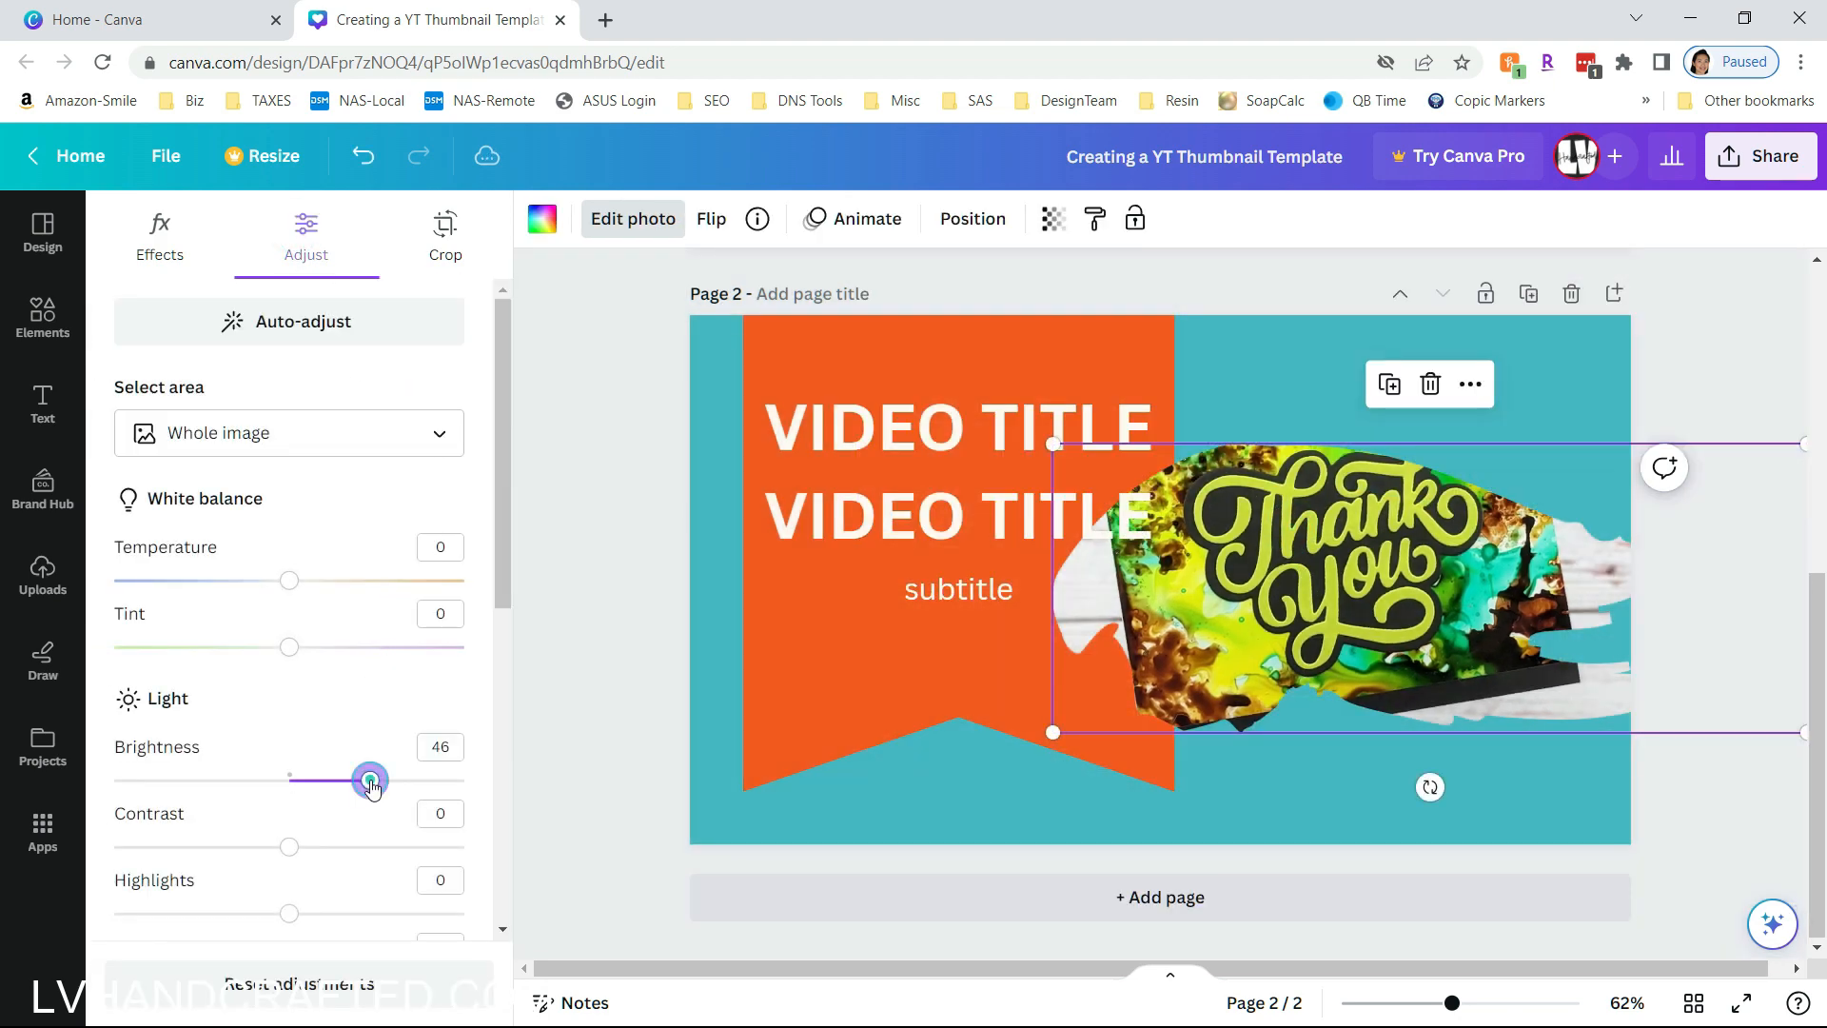
click(603, 714)
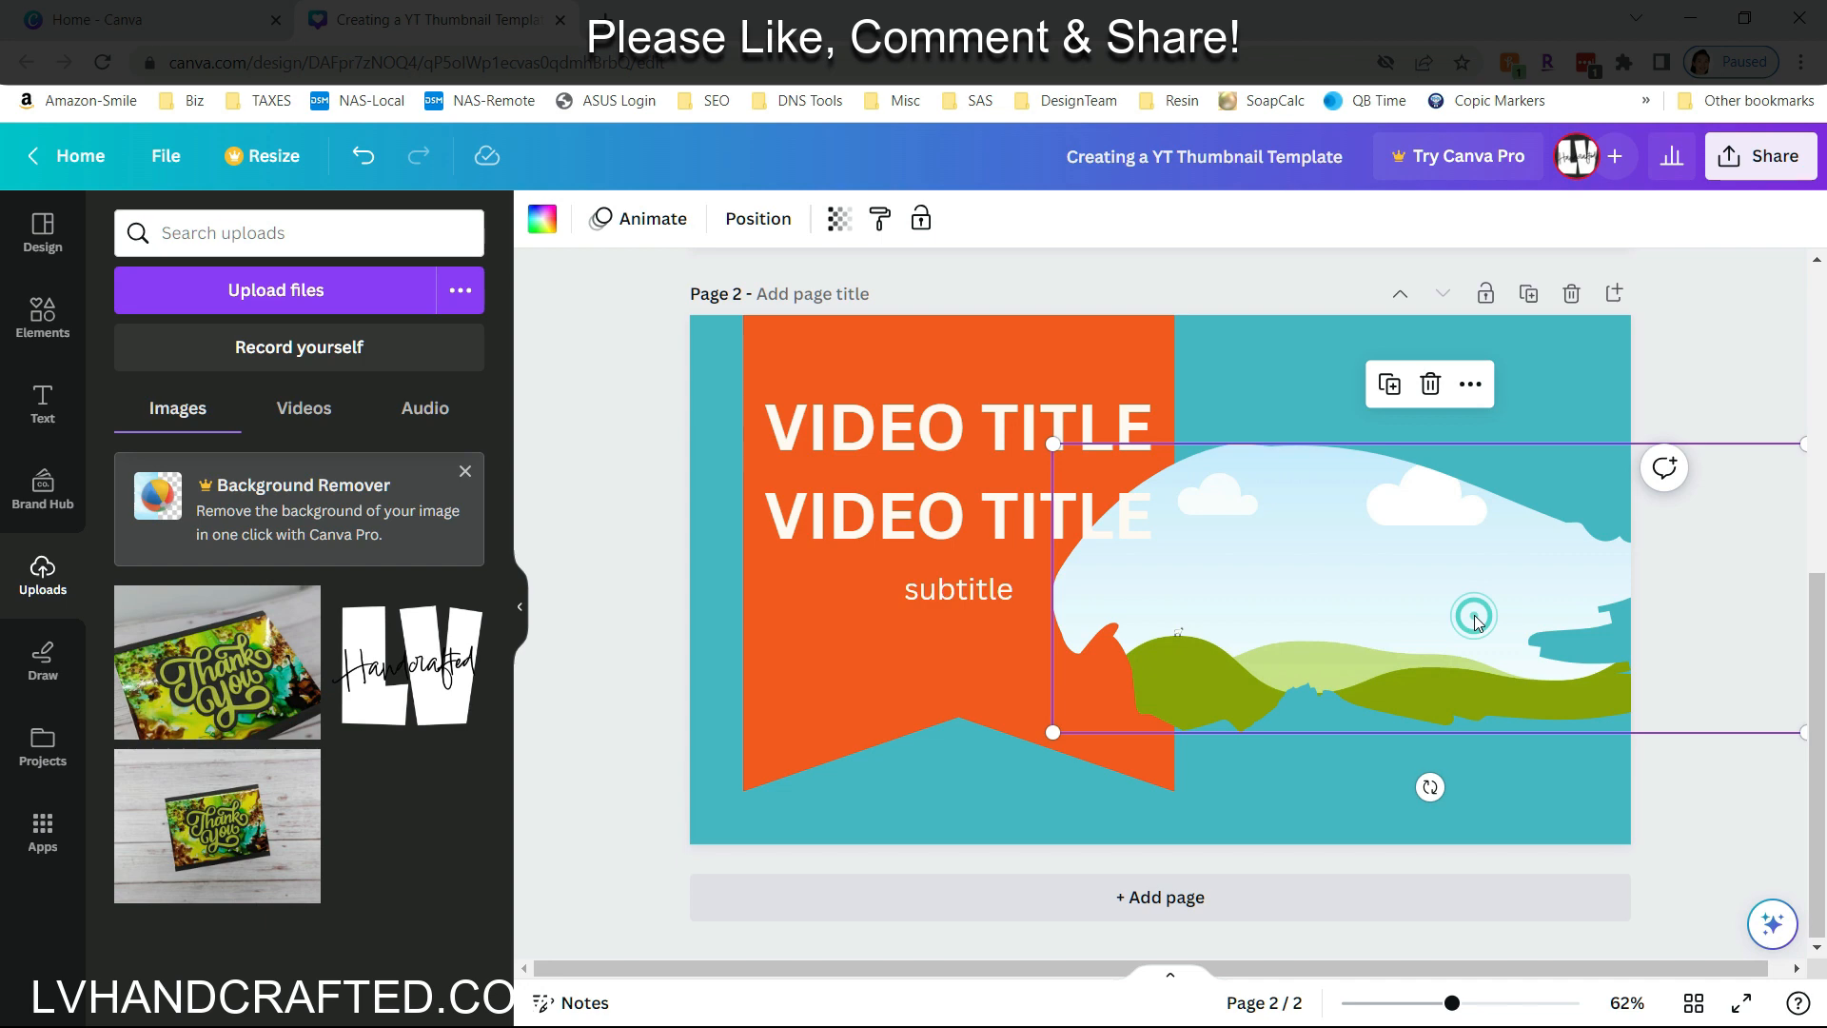
key(Delete)
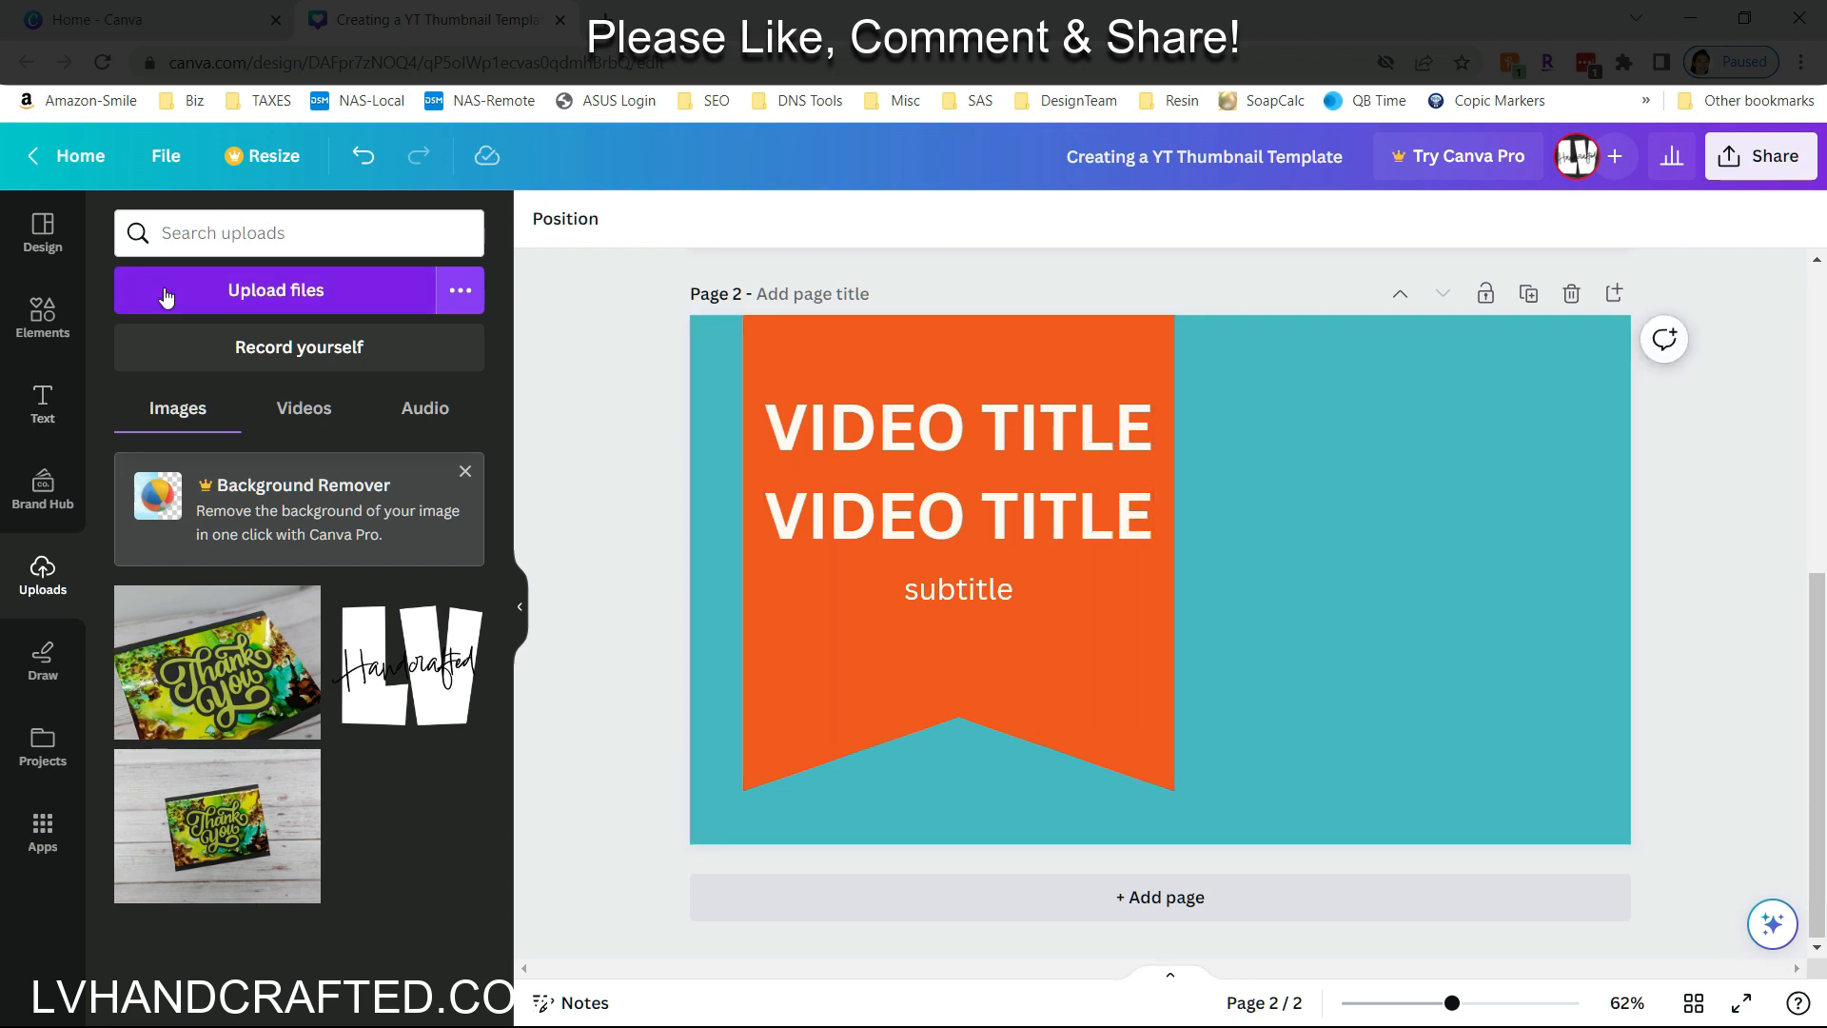
Browse the frames results for a different frame style
click(42, 316)
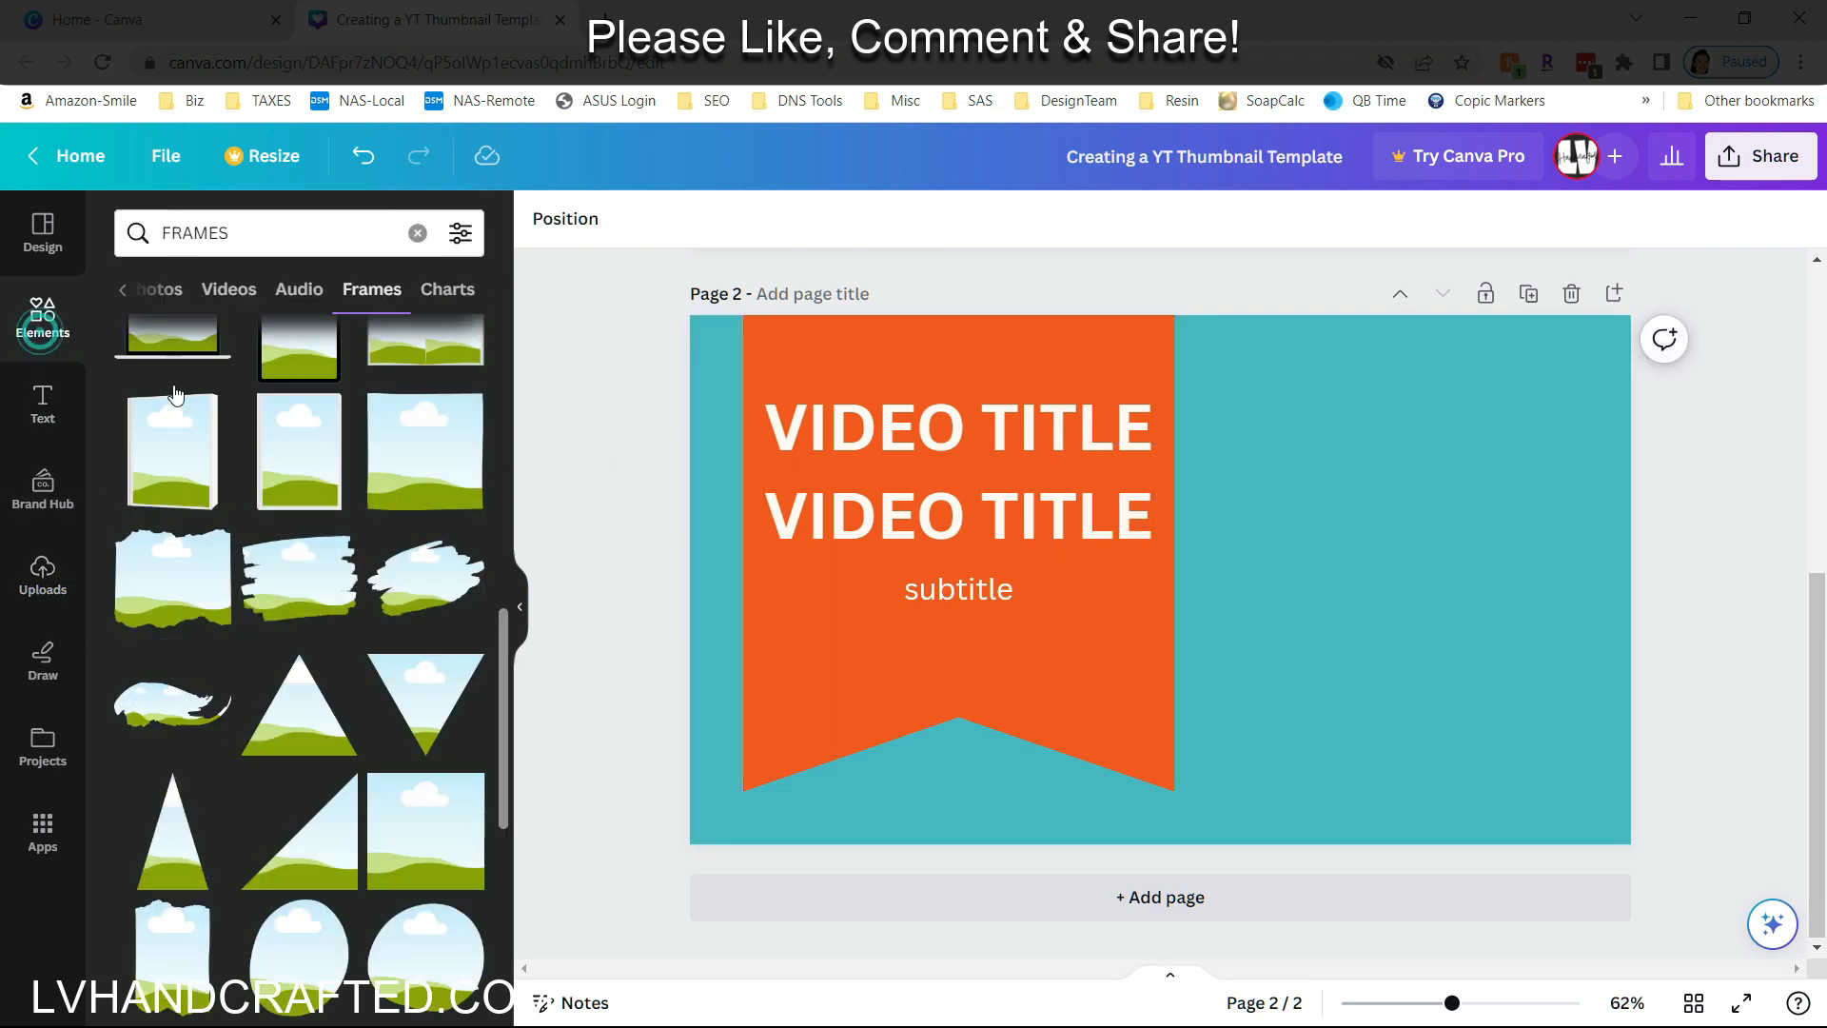
scroll(291, 677, down, 5)
scroll(291, 678, up, 7)
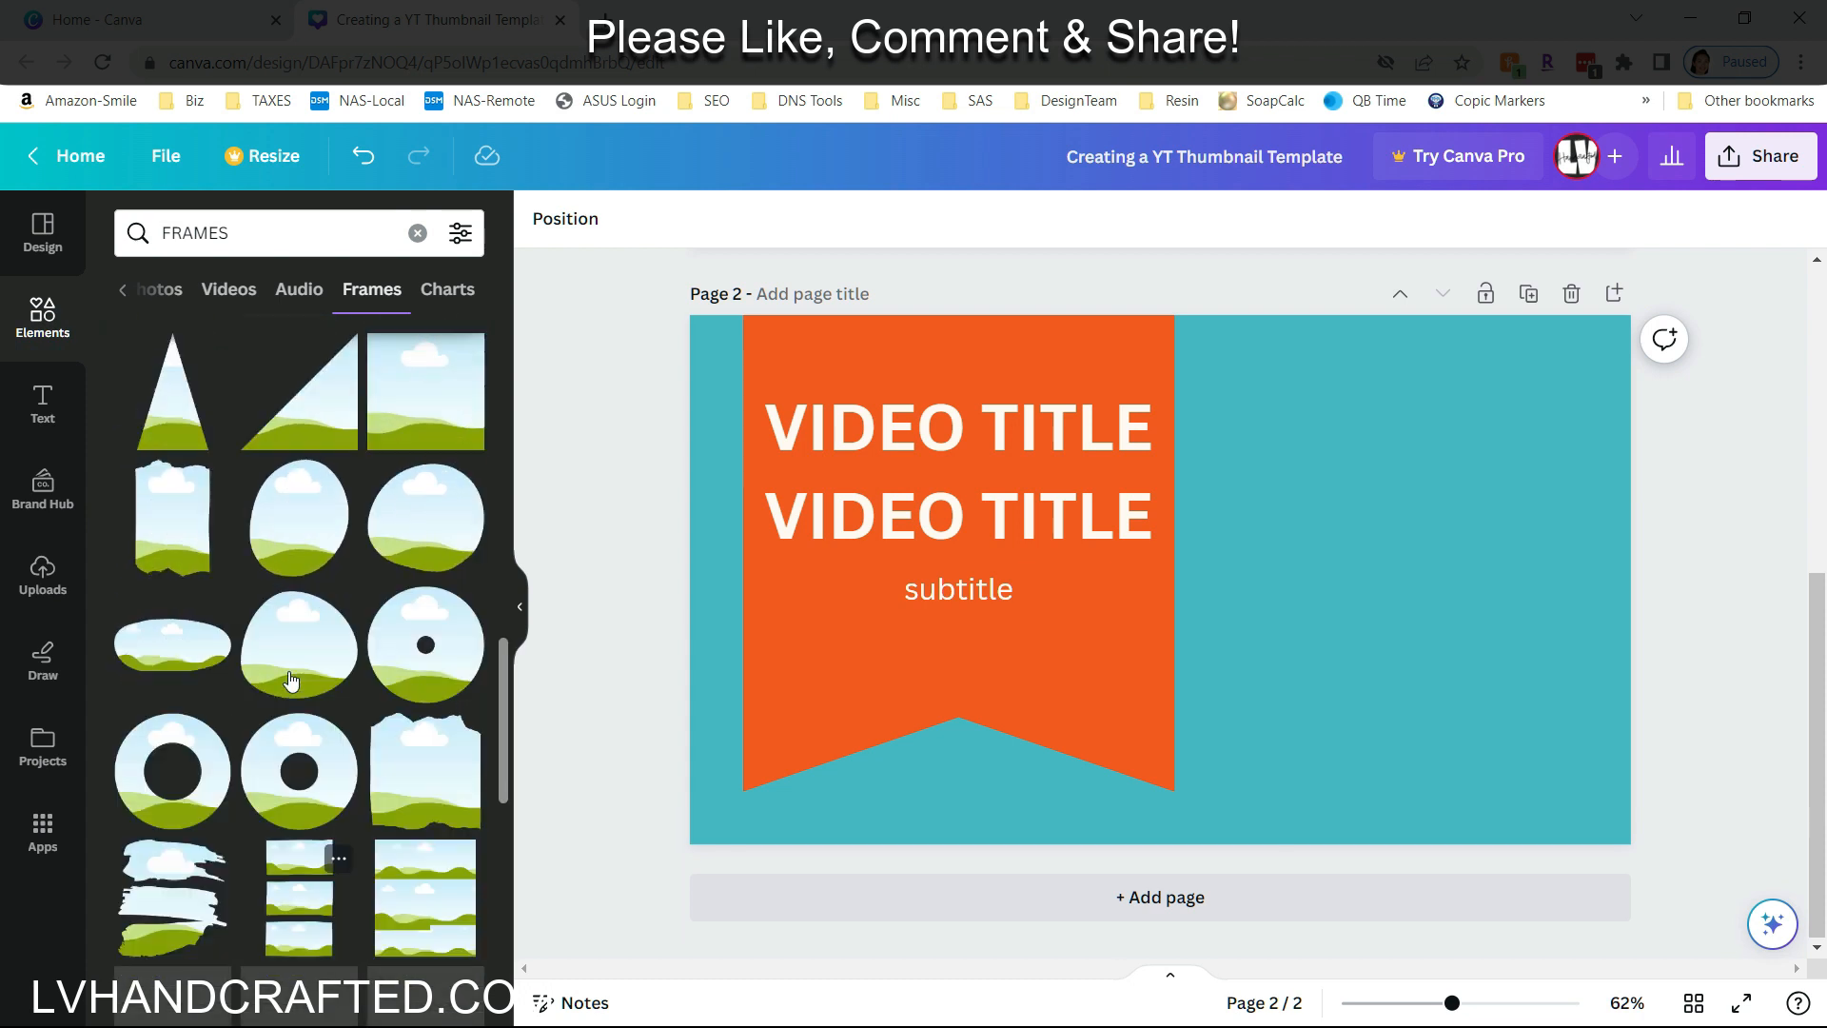
scroll(292, 678, up, 4)
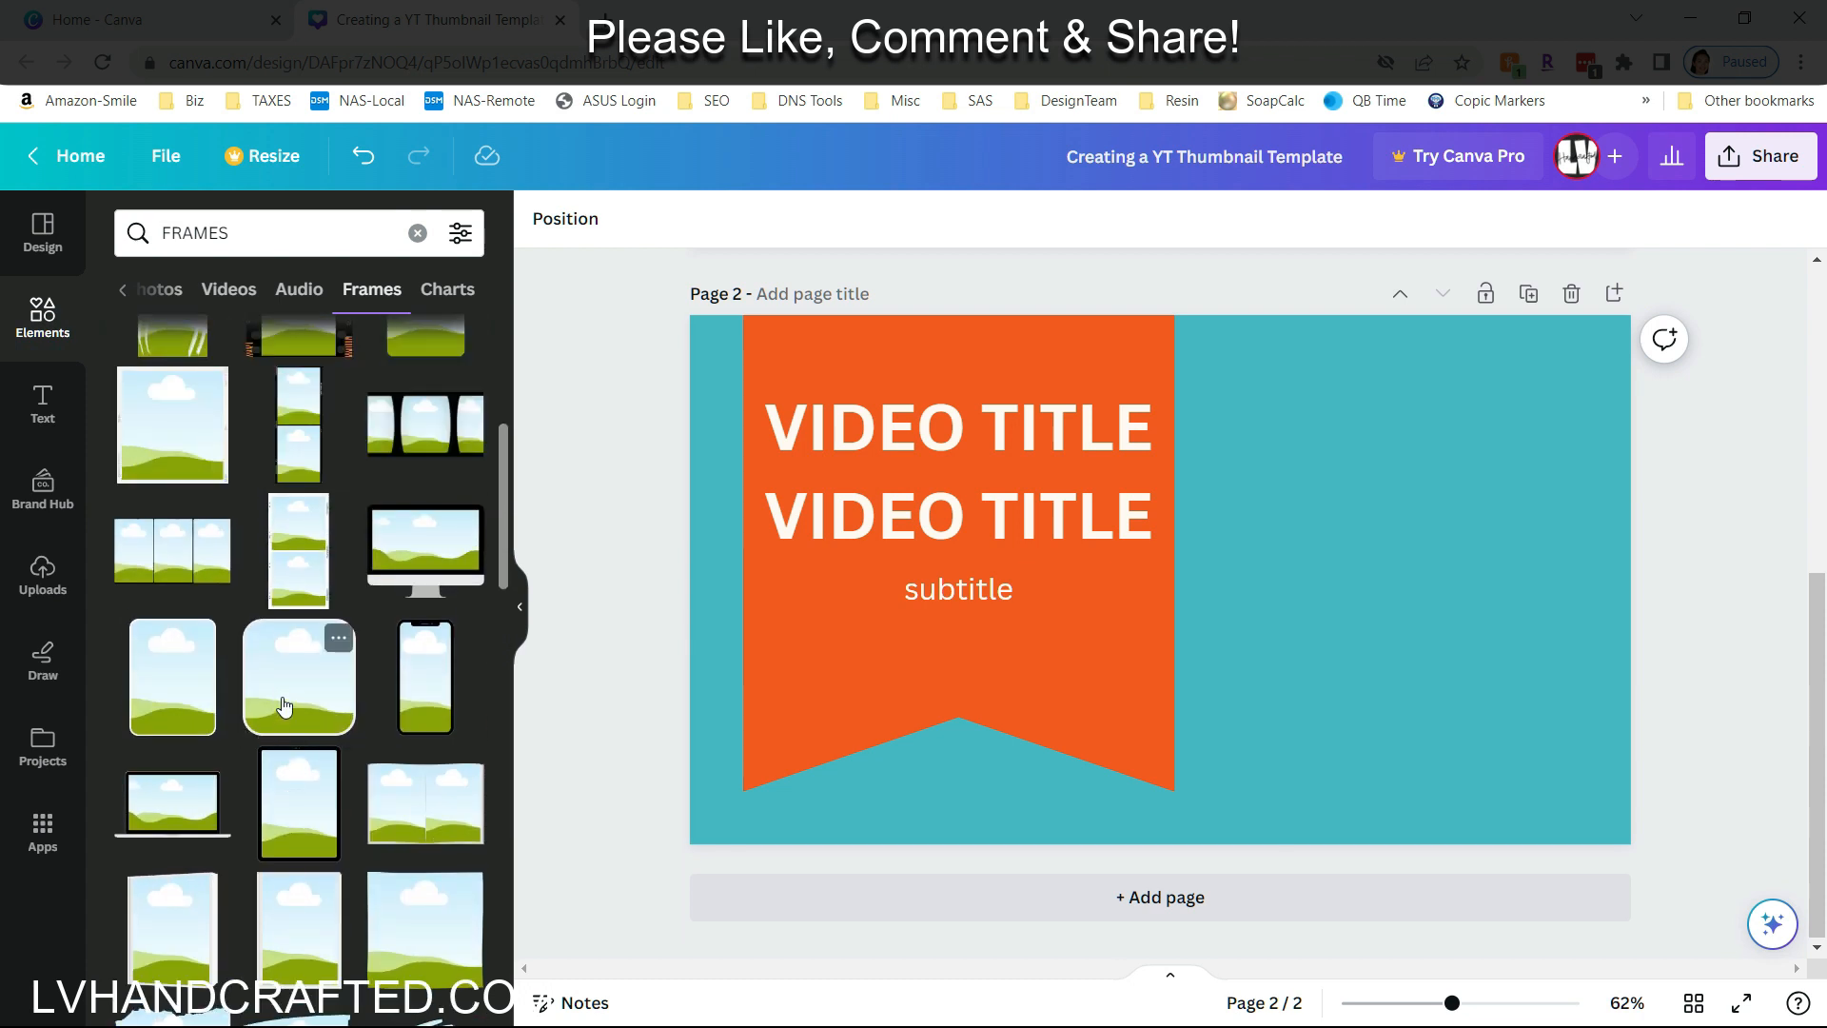
scroll(285, 709, up, 3)
scroll(162, 664, up, 3)
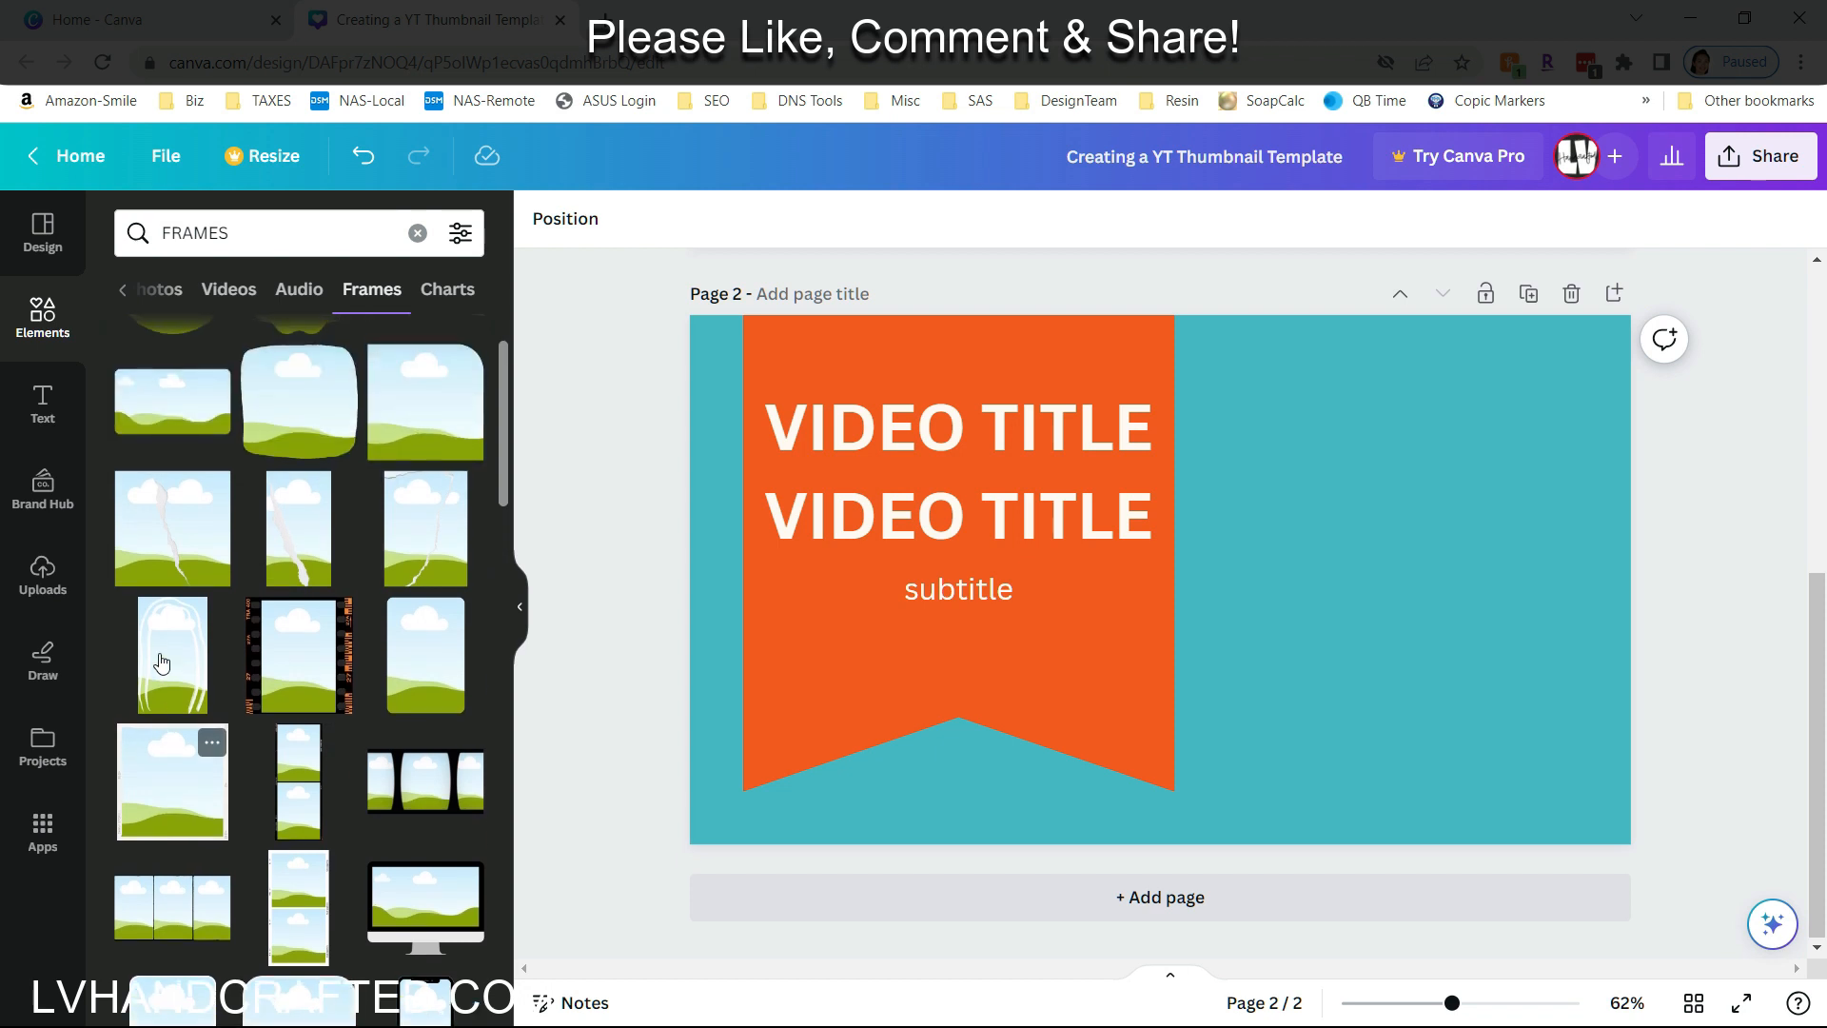
scroll(162, 663, down, 4)
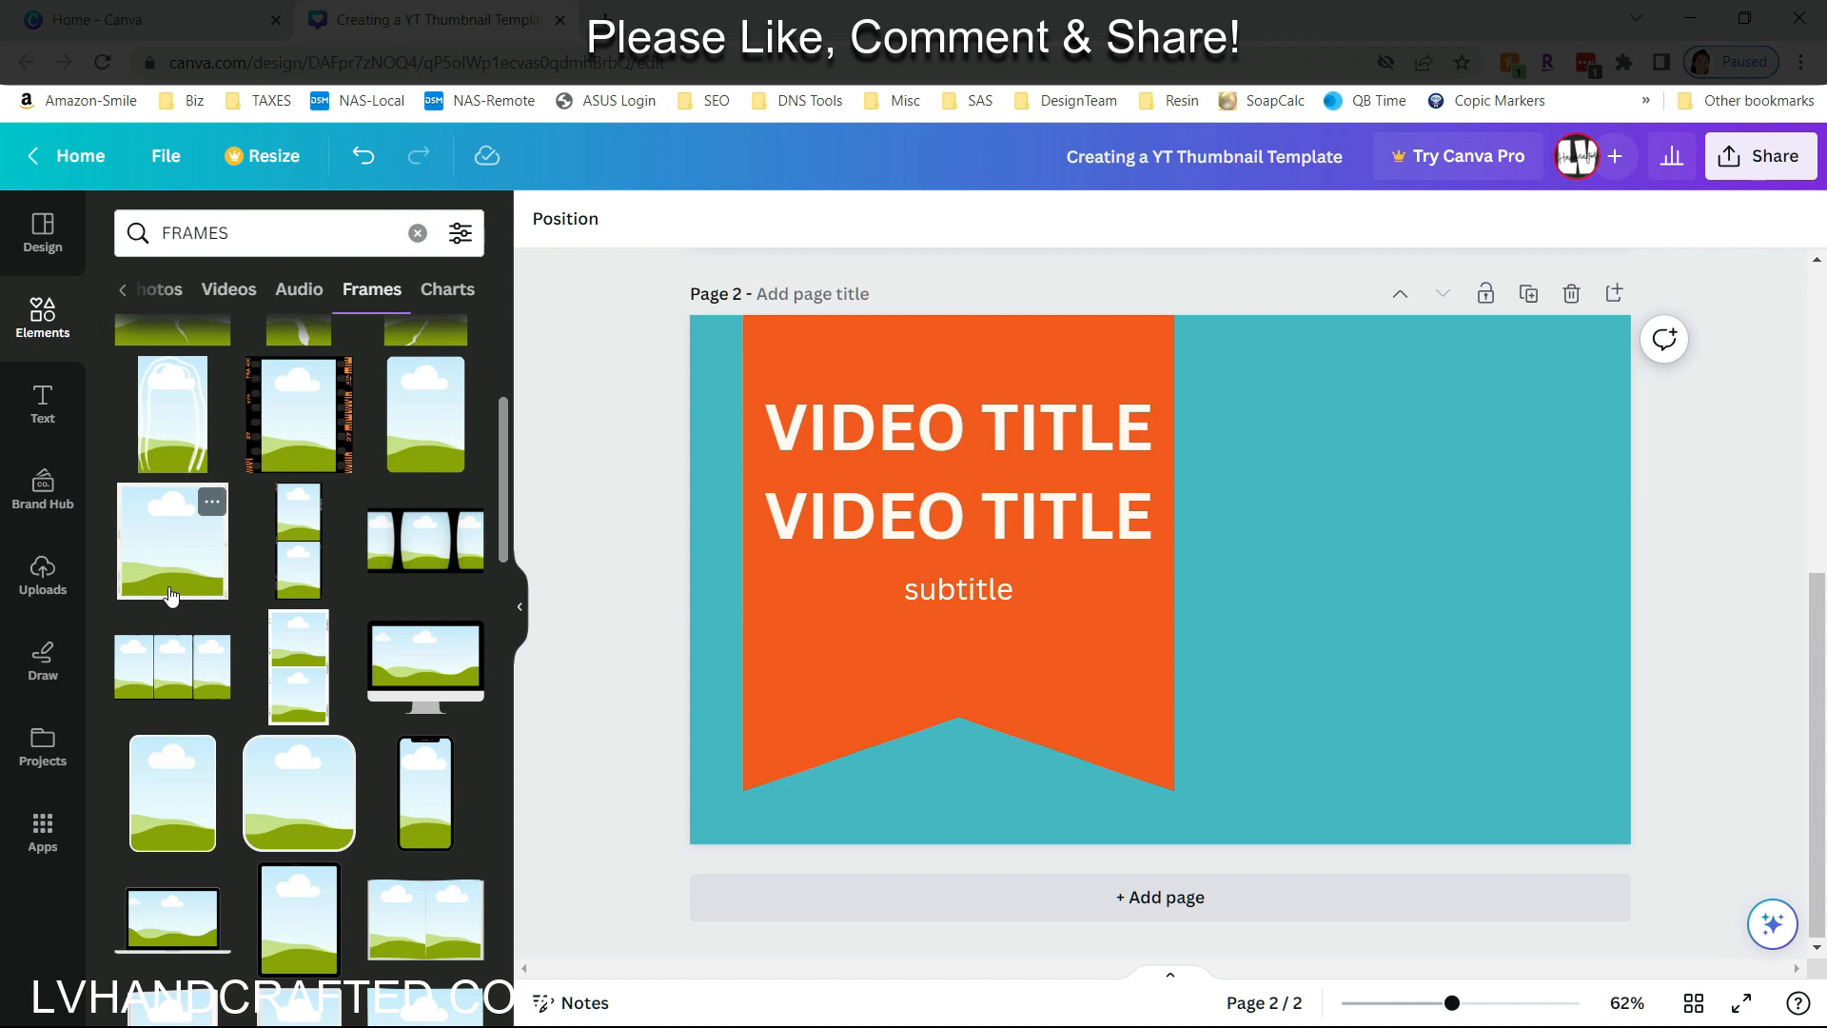
scroll(169, 595, down, 3)
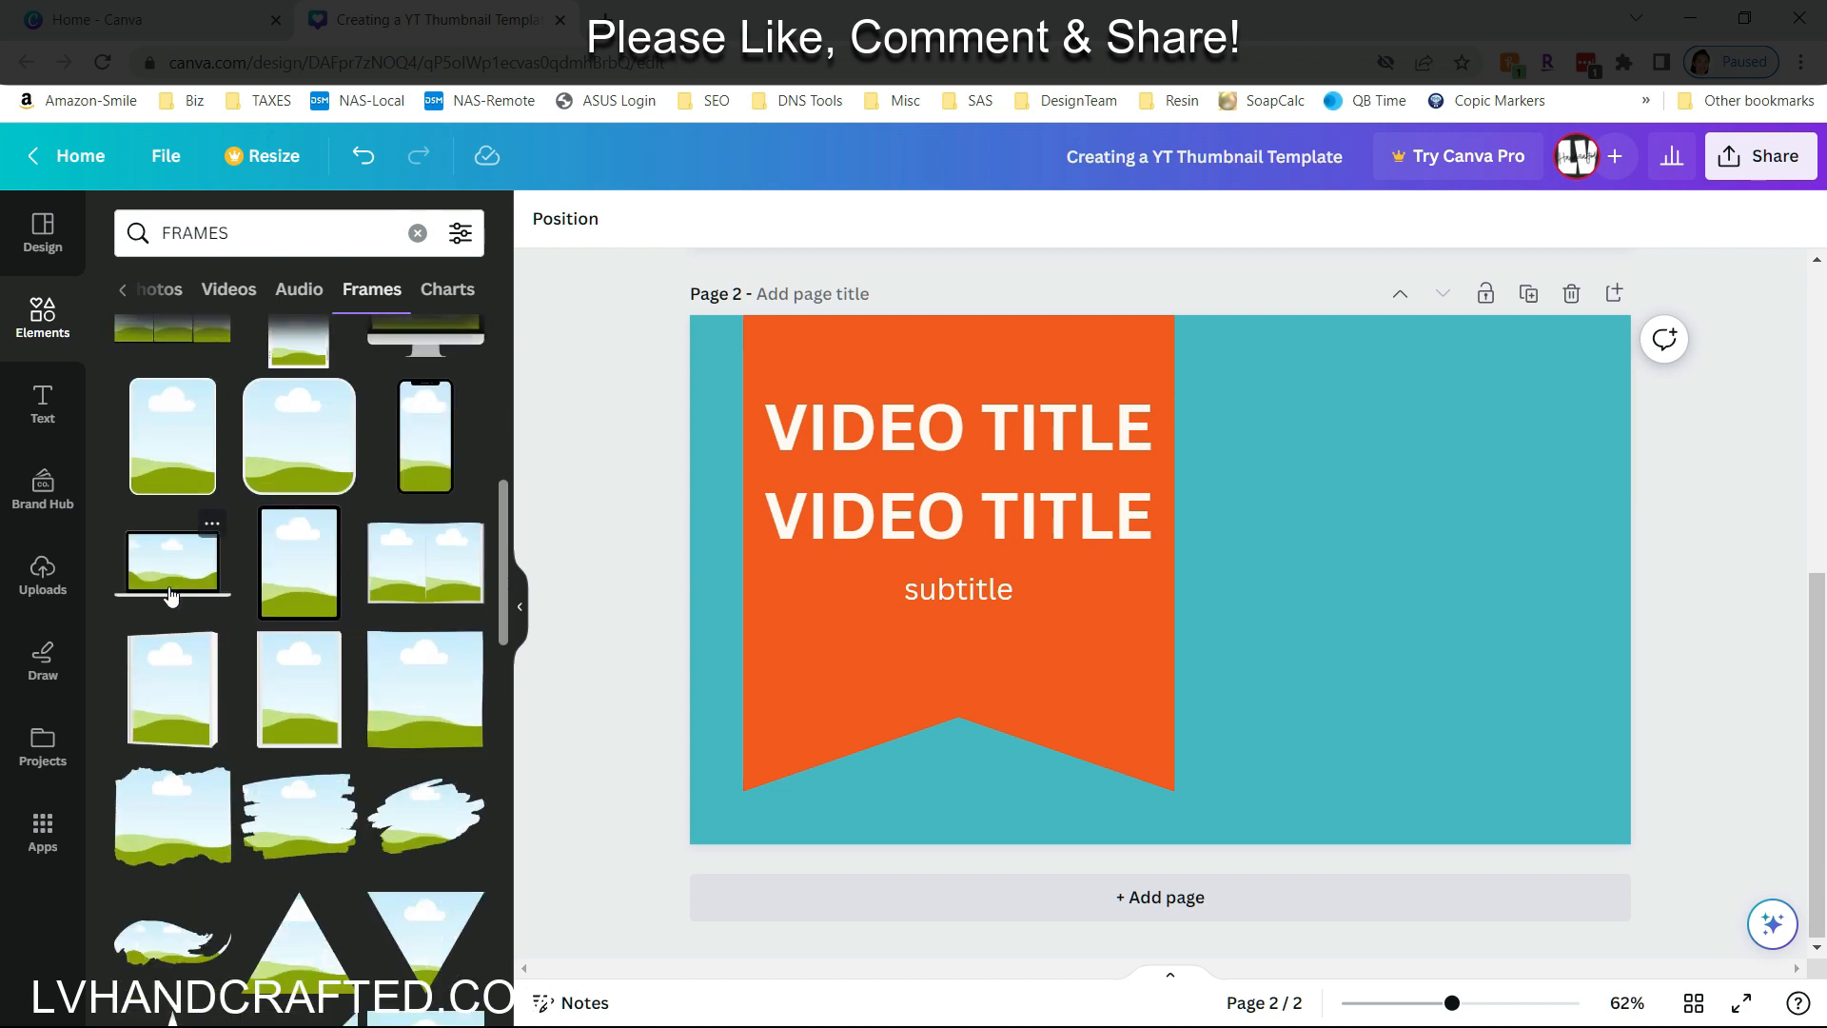